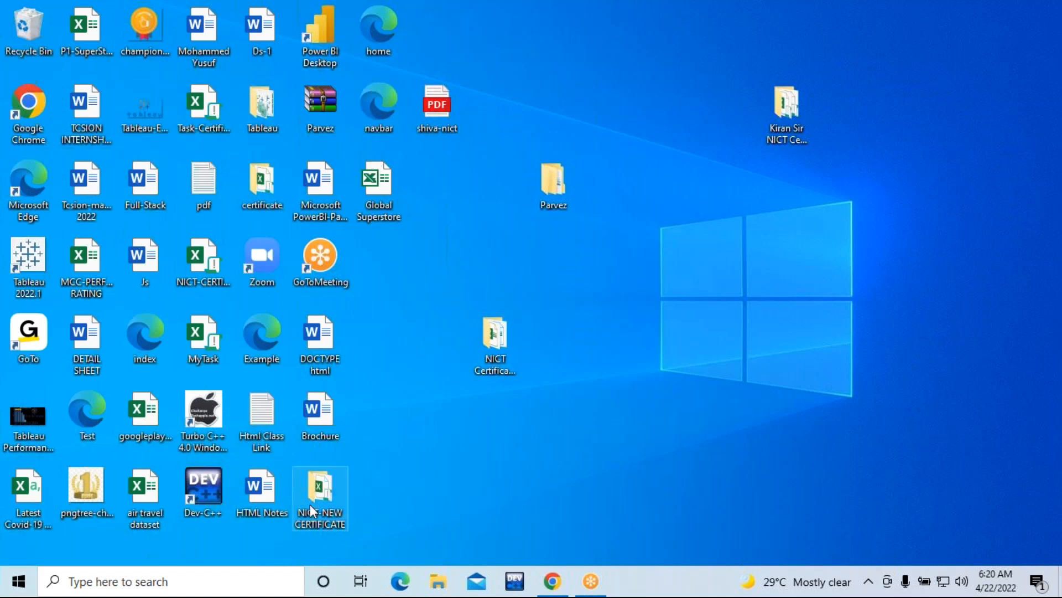
Create a folder named "Tableau Session 15" inside the Tableau folder on the desktop
double_click(278, 120)
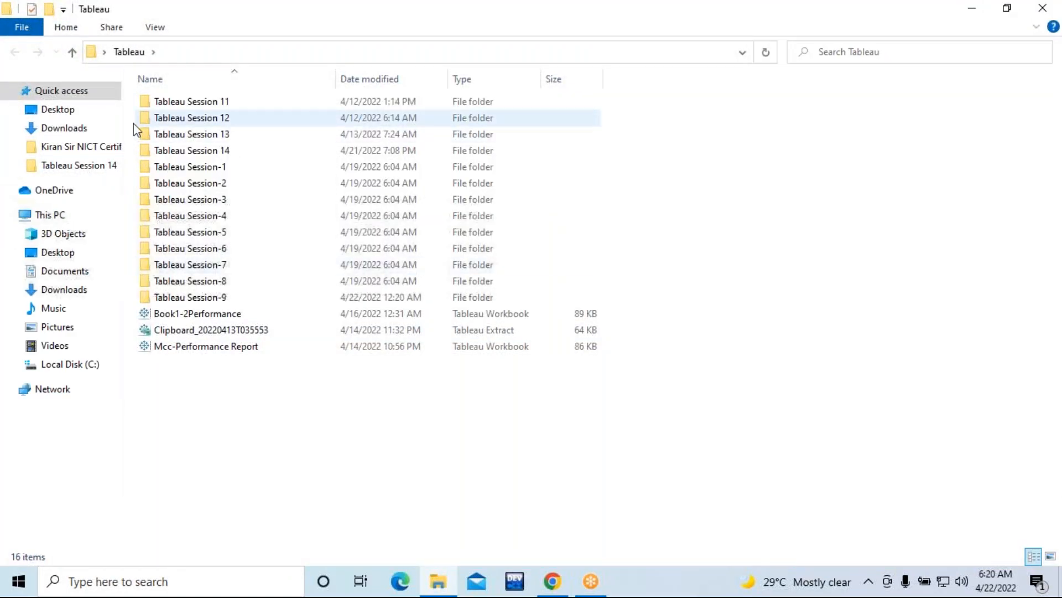
click(50, 9)
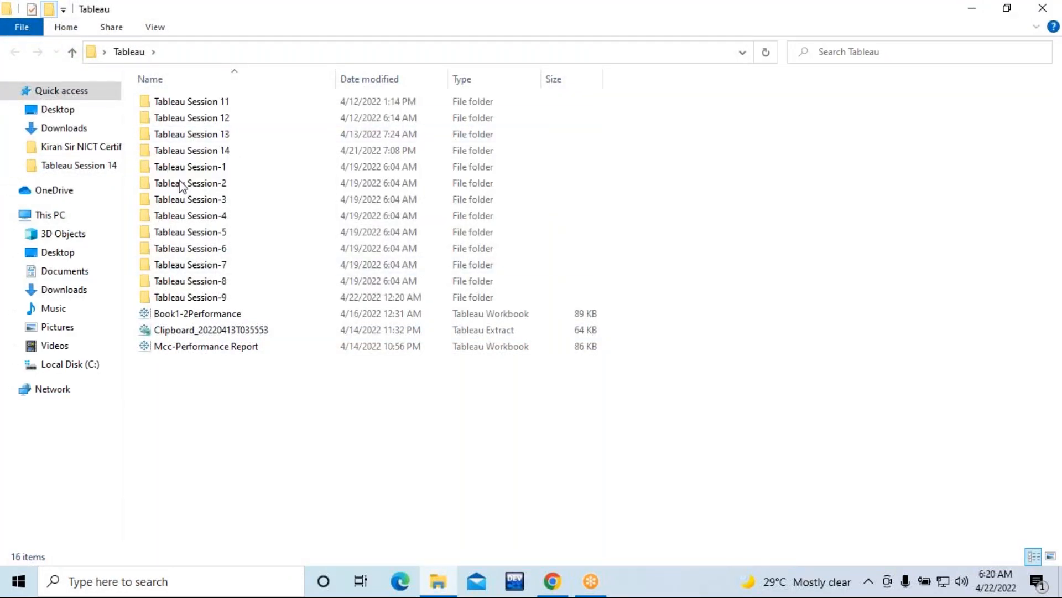
text(Tableau Session 15)
click(356, 458)
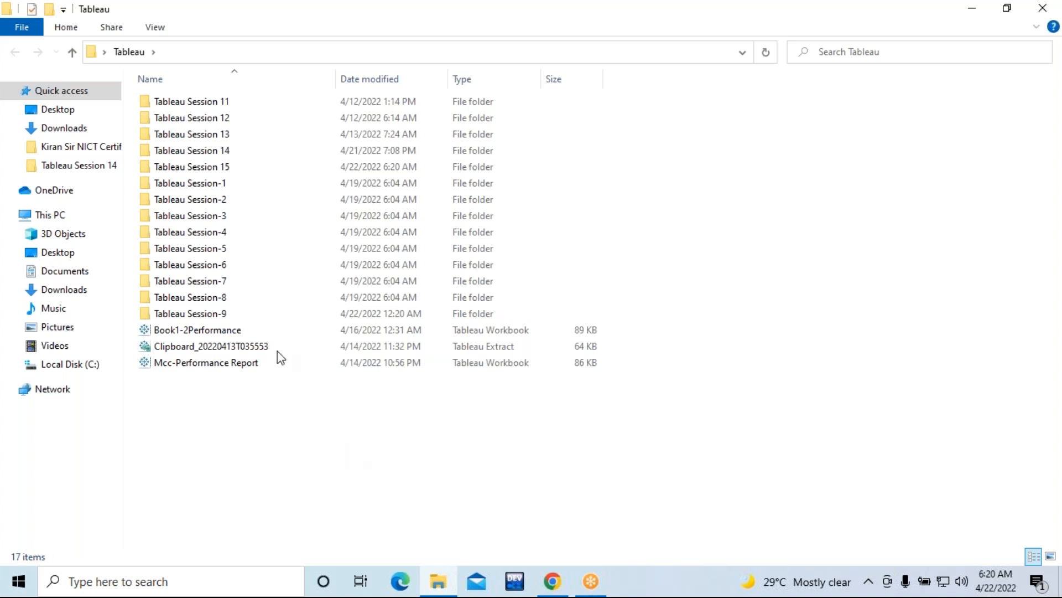
Open the Tableau Session 15 folder in a smaller window and move the Global Superstore workbook from the desktop into it
double_click(218, 168)
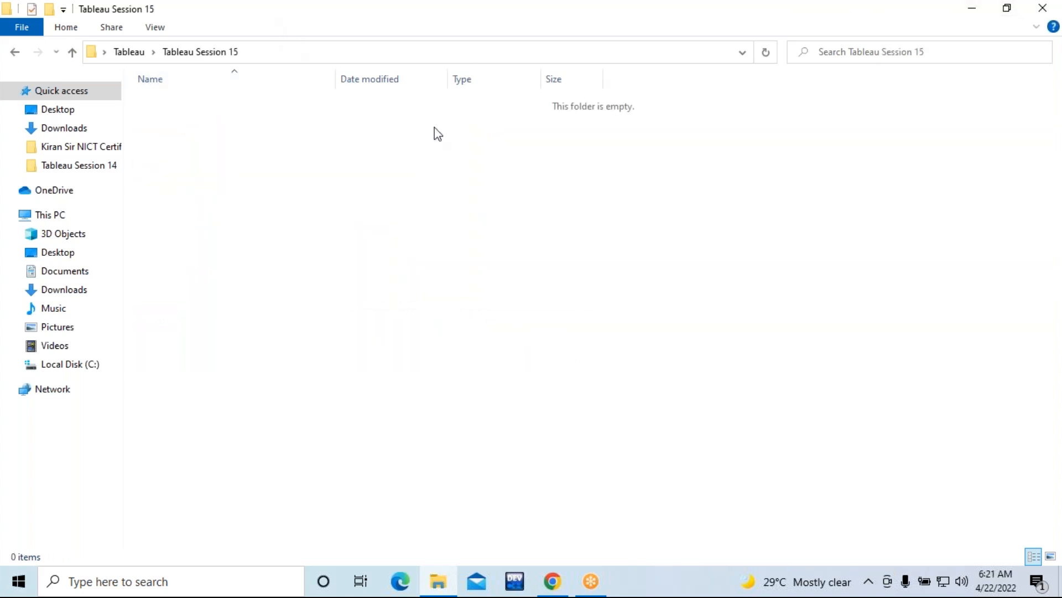
click(1007, 8)
drag(210, 15, 467, 277)
drag(377, 192, 476, 441)
drag(551, 285, 323, 99)
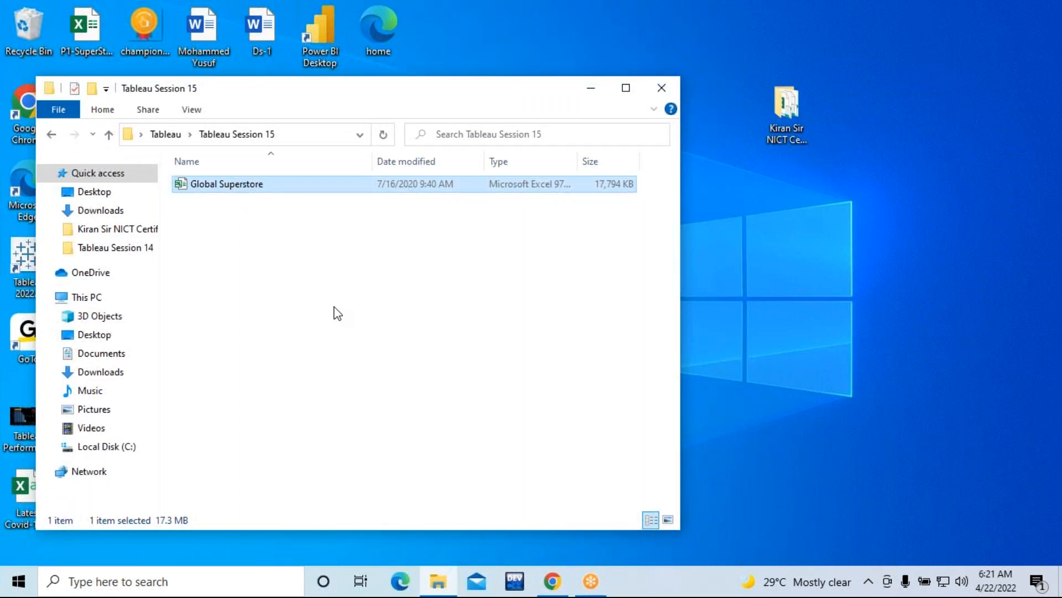
drag(493, 95, 585, 81)
Open a blank document in Notepad
key(super+r)
text(notep)
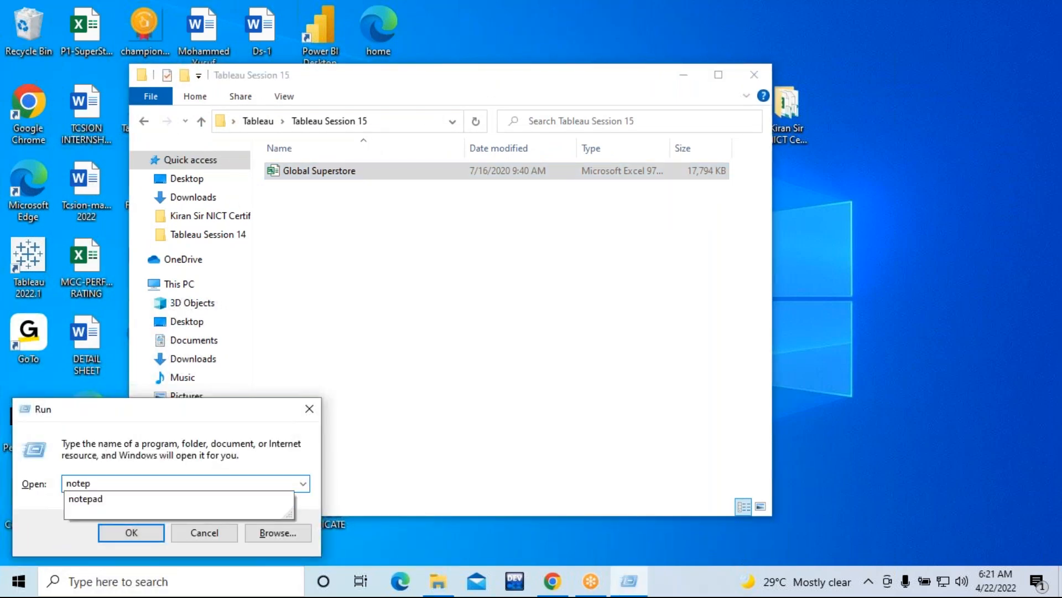
text(ad)
click(148, 530)
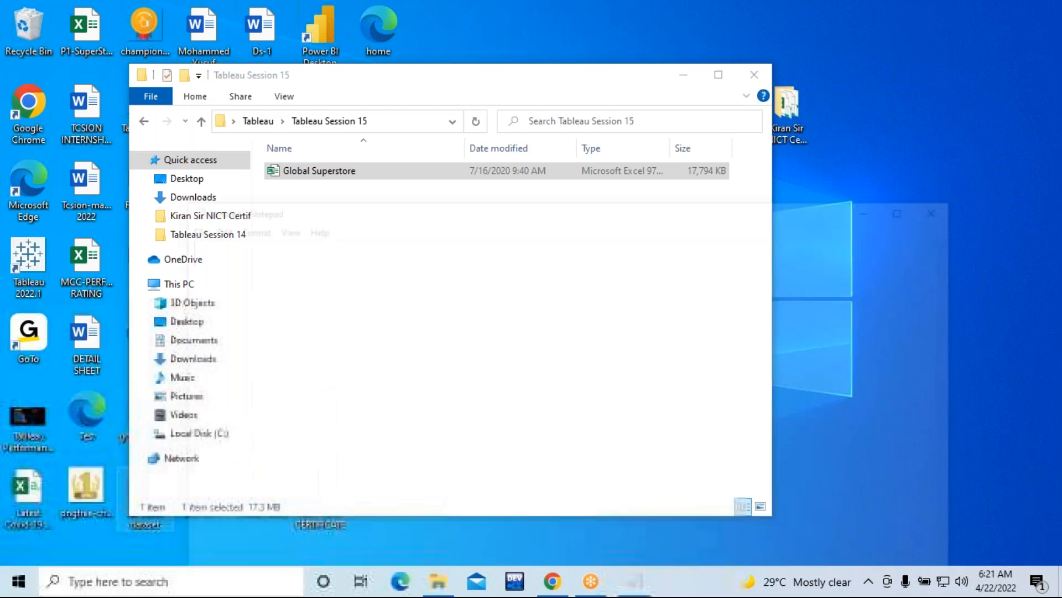
Write the heading "Tableau :" with "Actions" on its own line below
text(Tab)
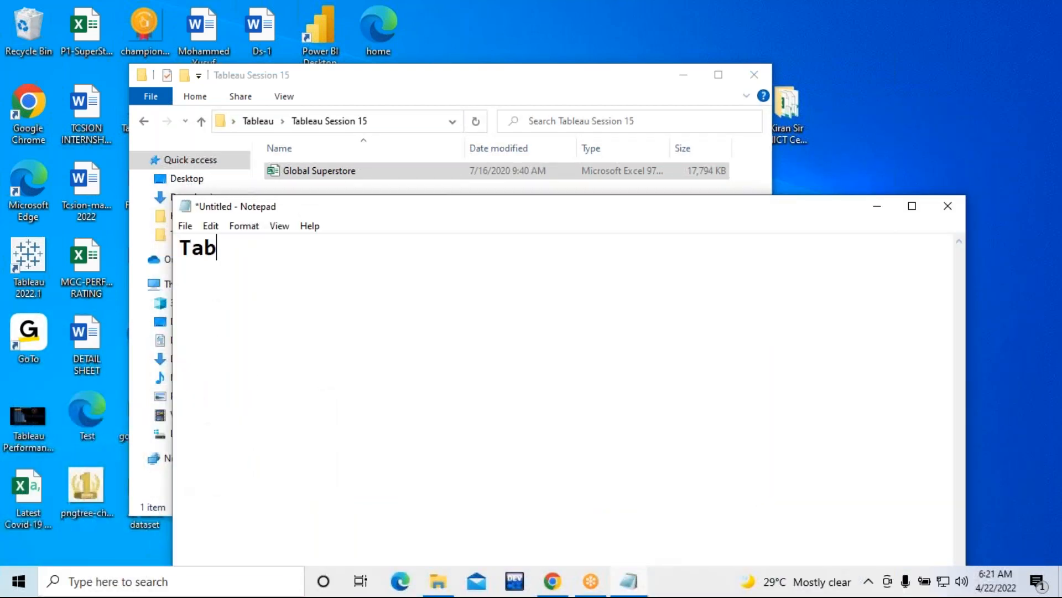
text(leau : A)
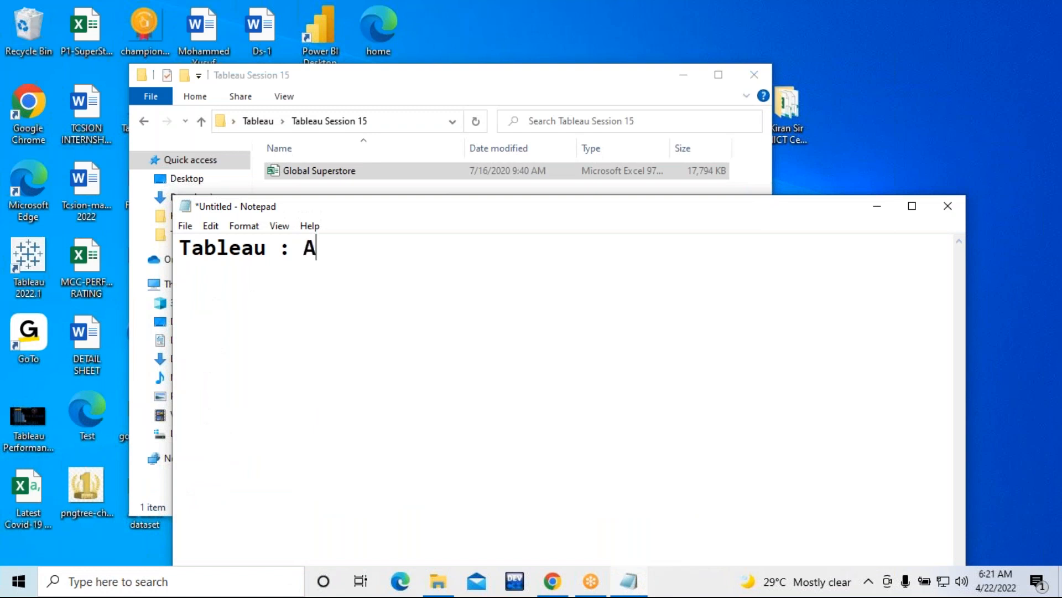
text(ctions)
key(Return)
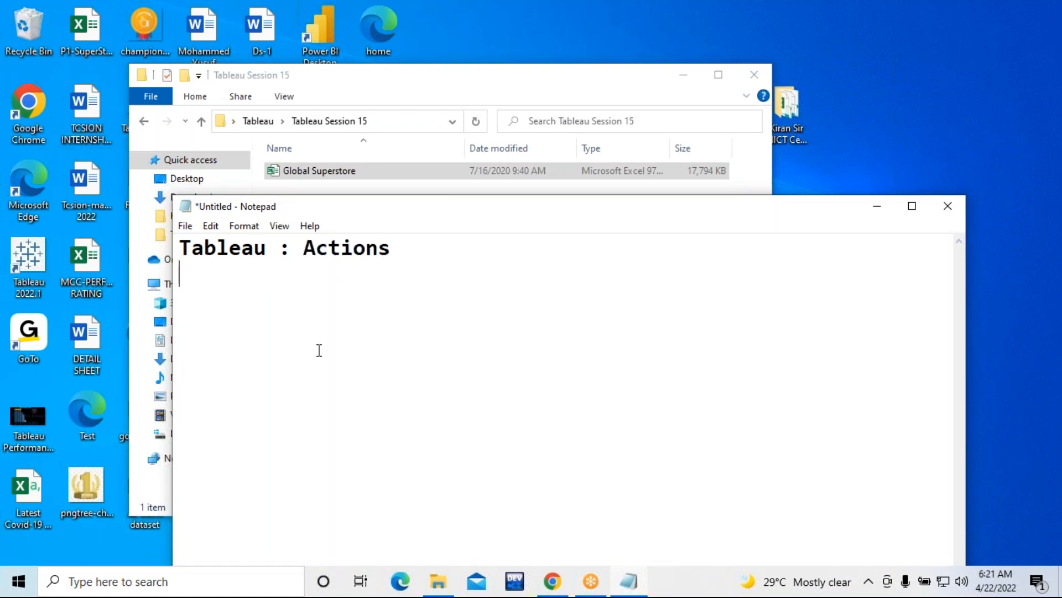
click(309, 257)
key(Return)
click(305, 273)
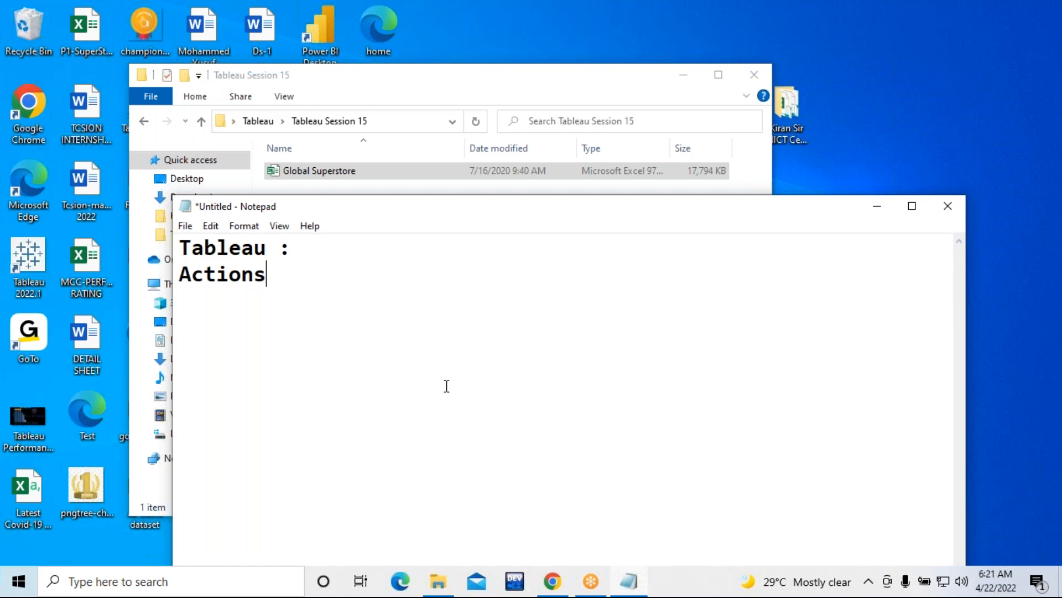
List the actions under the heading as "1. Filter", "2. Highlight" and "3. URL link" on separate lines
key(Return)
text(1. S)
key(BackSpace)
text(Filter)
key(Return)
text(2. )
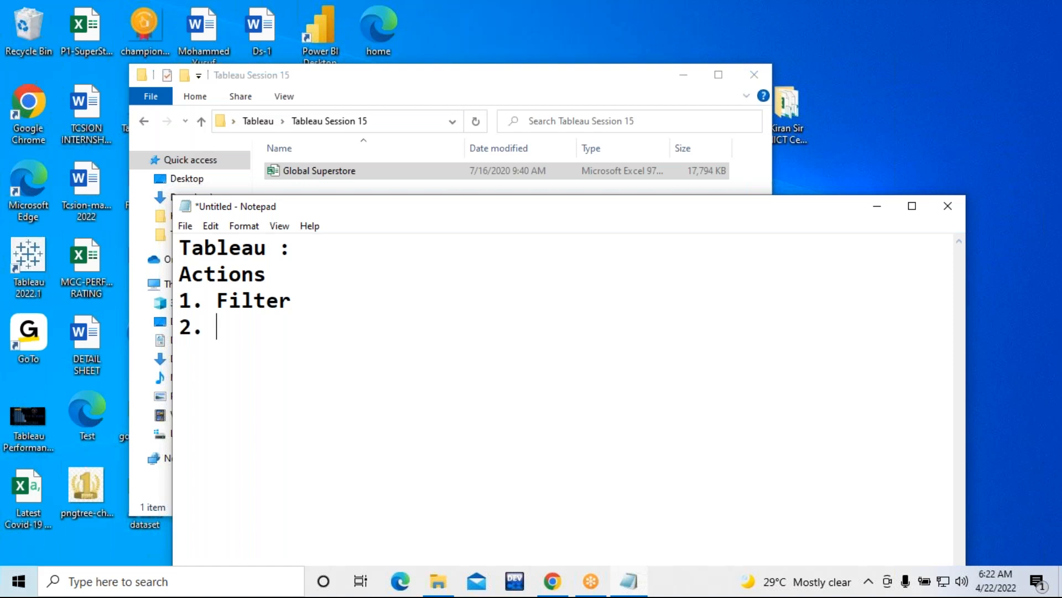
text(Highlight)
key(Return)
text(3. )
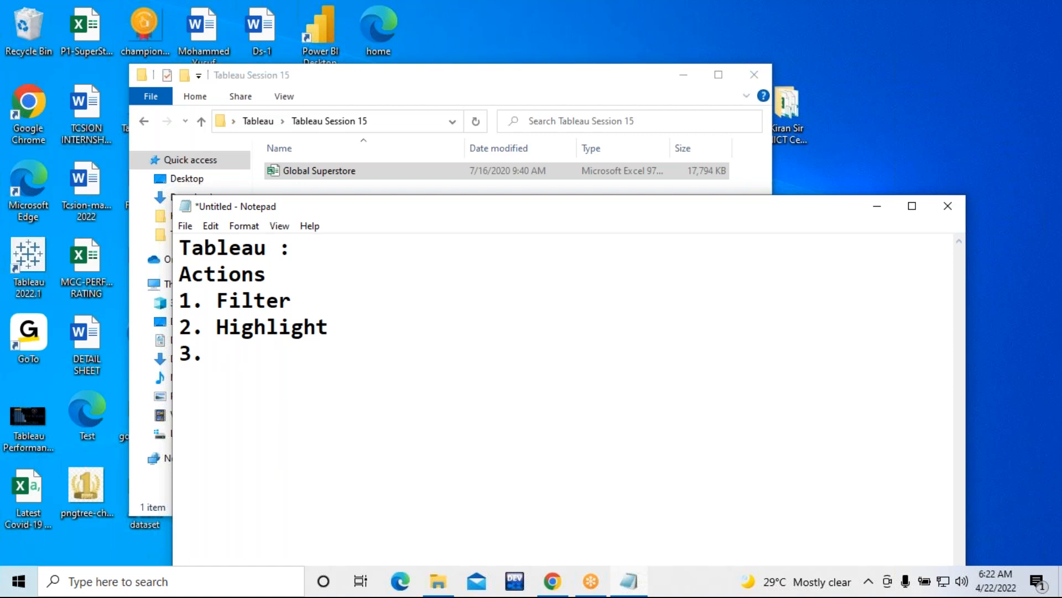
text(URL 1ink)
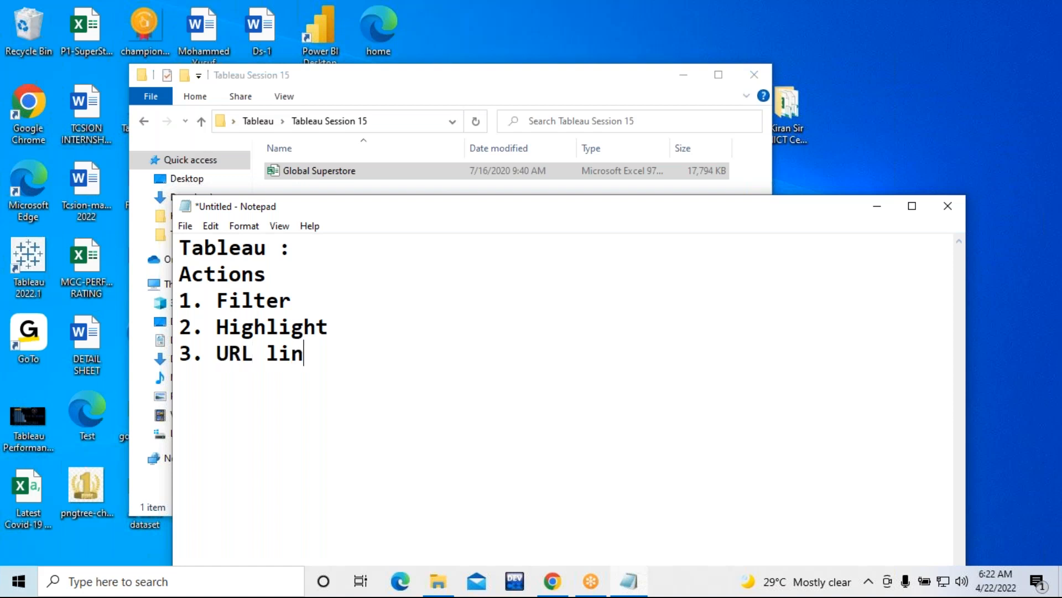
Add a "Types of events:" line followed by the list "1. select", "2. hover" and "3. menu"
key(Return)
text(Types o)
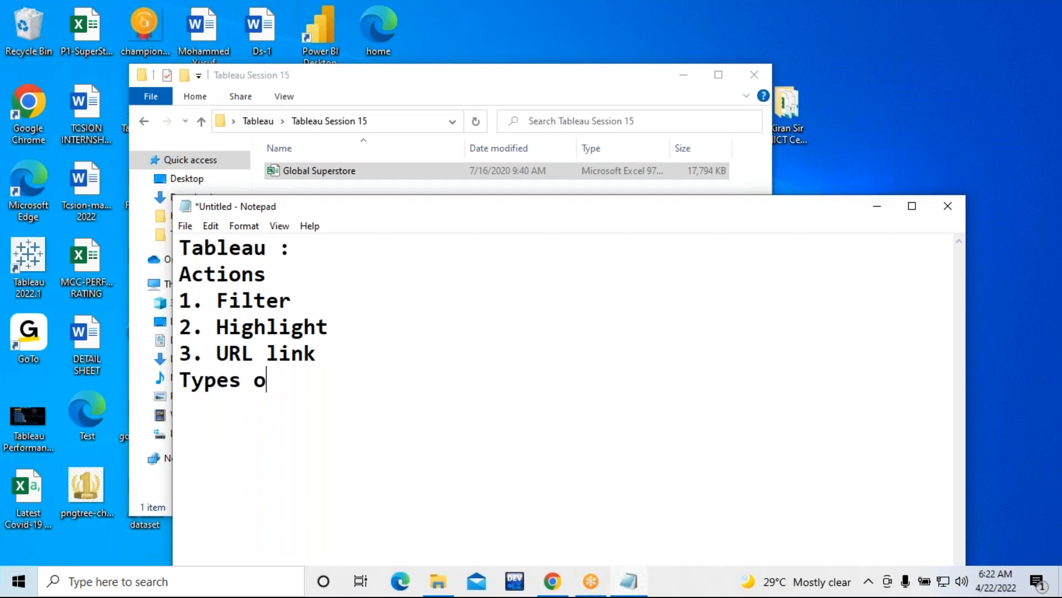
text(f event)
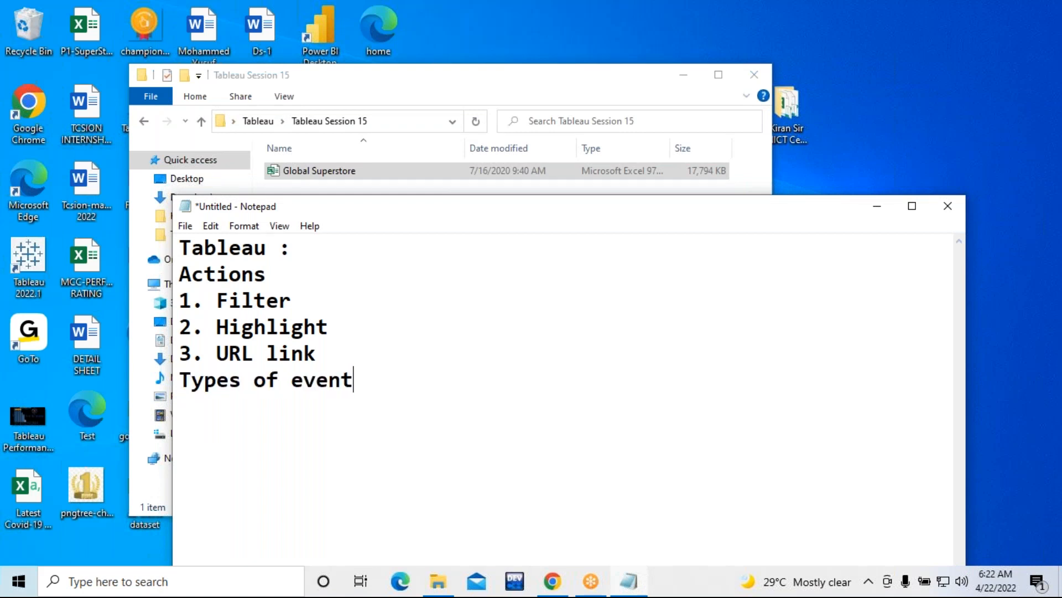
text(s:)
key(Return)
text(1. select)
key(Return)
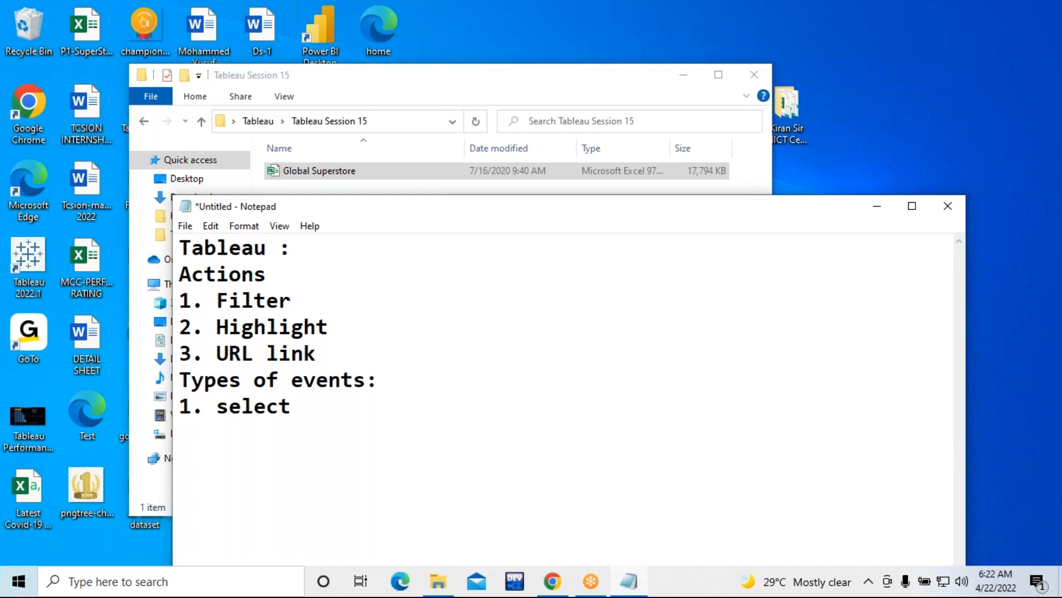
text(2. hover)
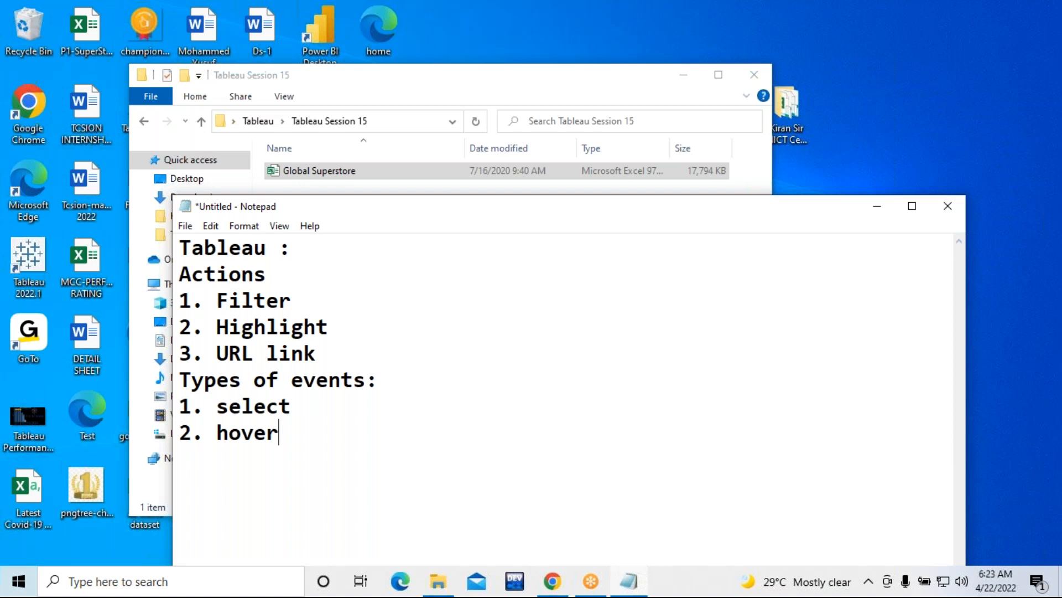
key(Return)
text(3. meni)
key(BackSpace)
text(u)
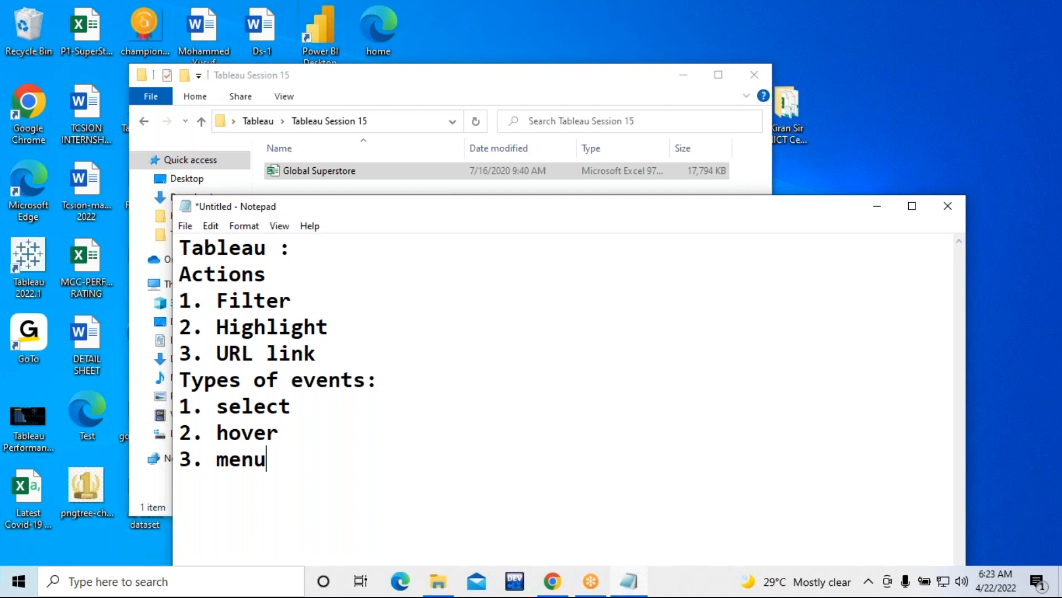
Mark the "URL link" entry with an asterisk, and narrow and reposition the note's window so its text stays in view
text(*)
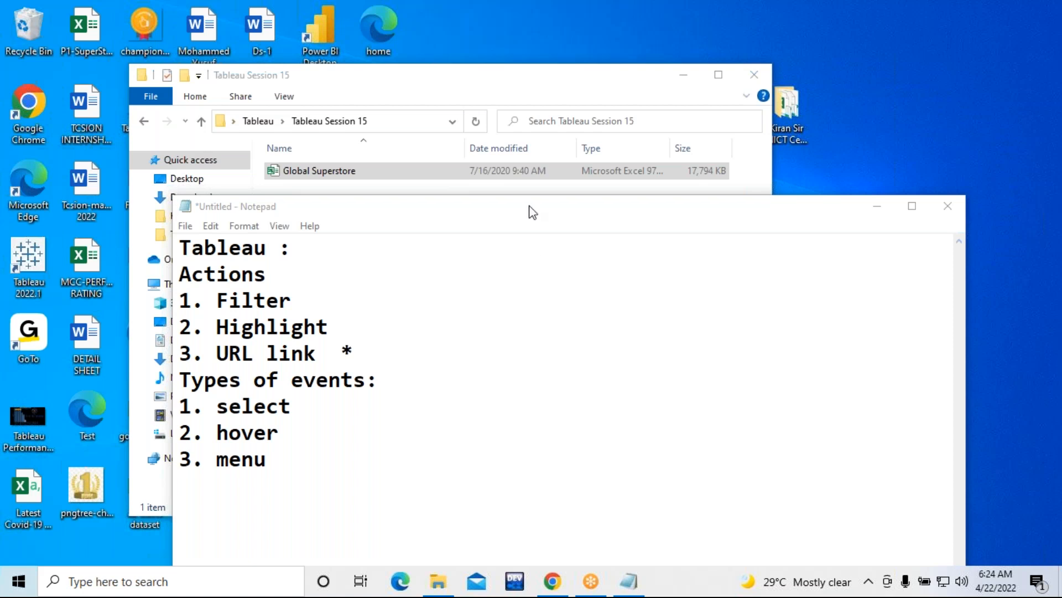
drag(529, 206, 356, 190)
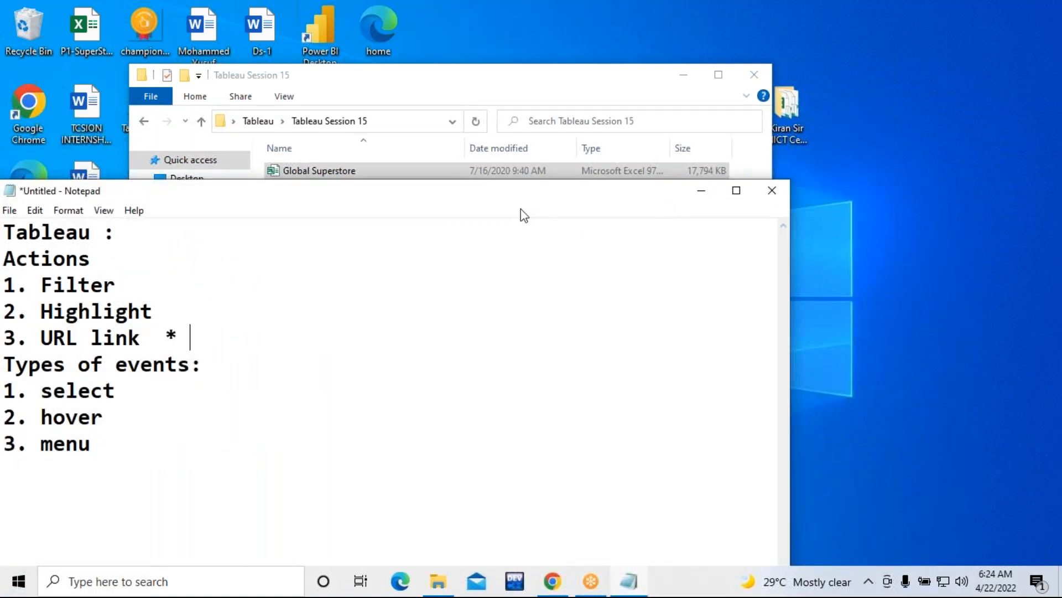
drag(590, 197, 489, 189)
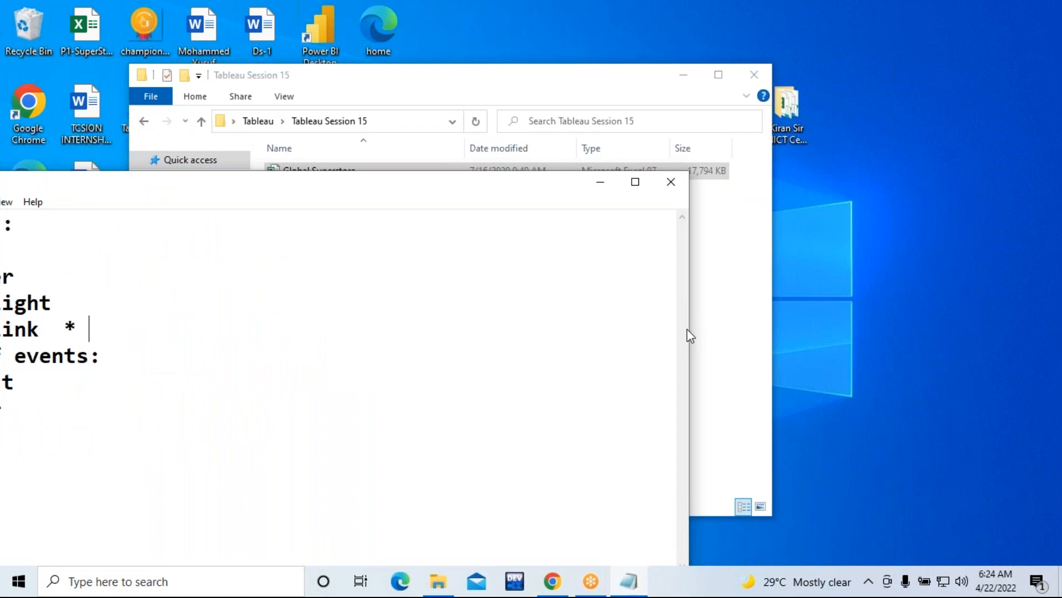
drag(690, 330, 425, 304)
drag(277, 175, 498, 160)
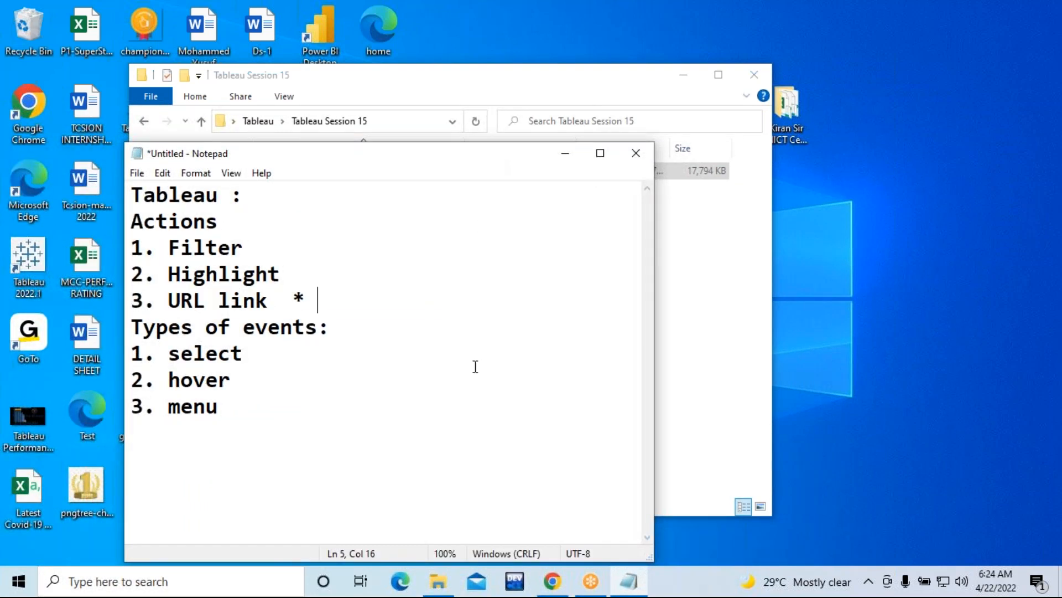
Save the text file as "Note" in the desktop's Tableau > Tableau Session 15 folder, and minimize the note and folder windows
key(ctrl+s)
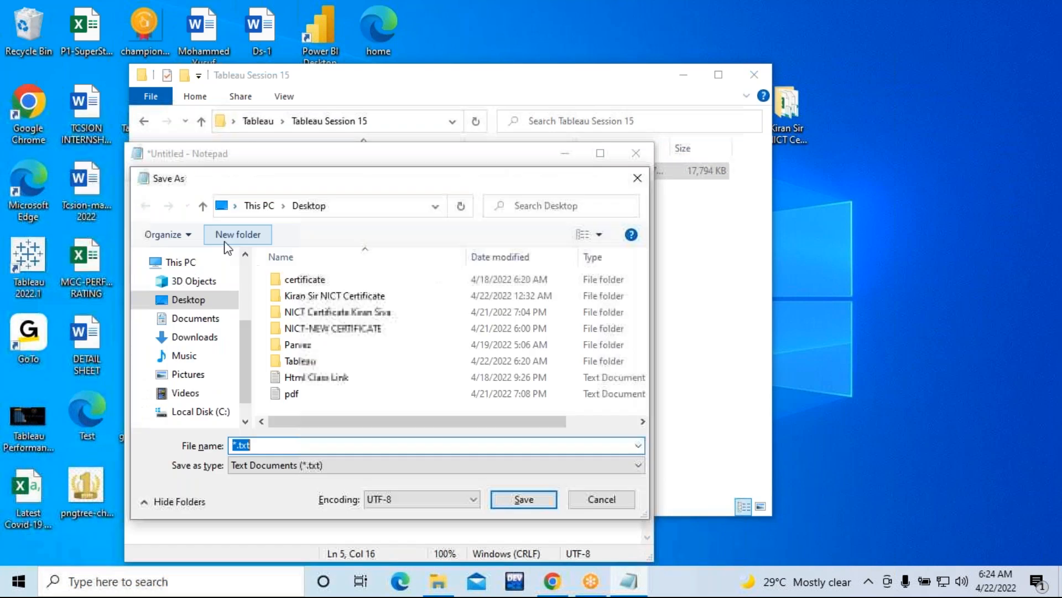
click(204, 303)
double_click(327, 361)
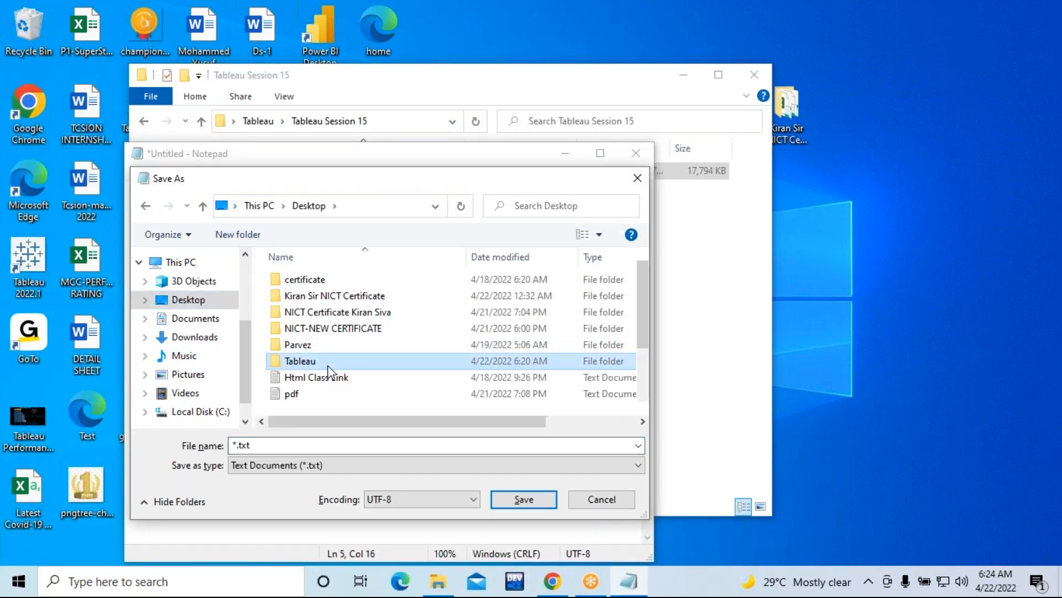
scroll(356, 359, down, 1)
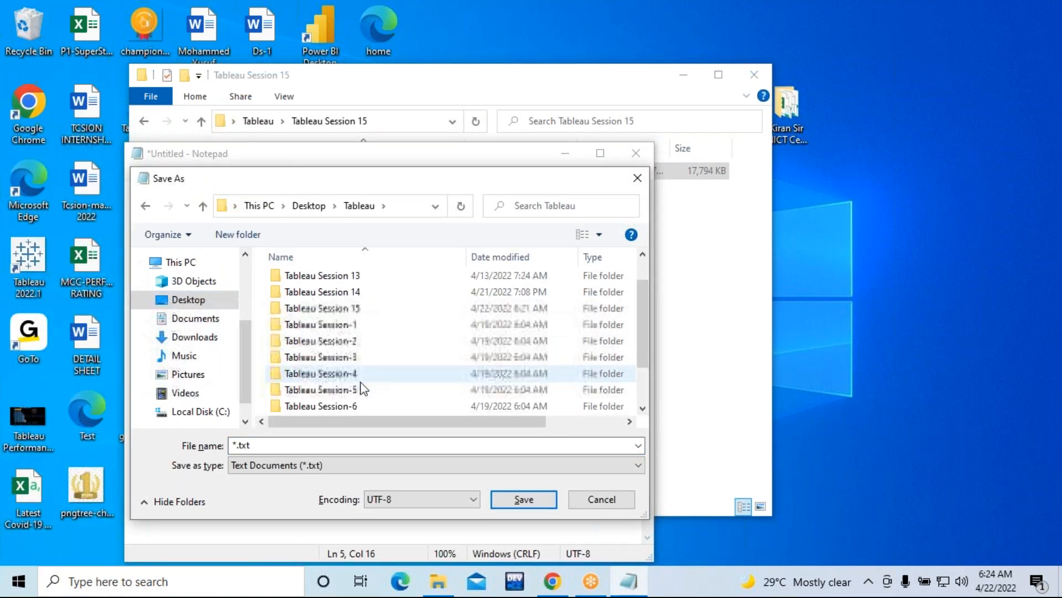
double_click(351, 309)
click(286, 446)
key(ctrl+a)
key(BackSpace)
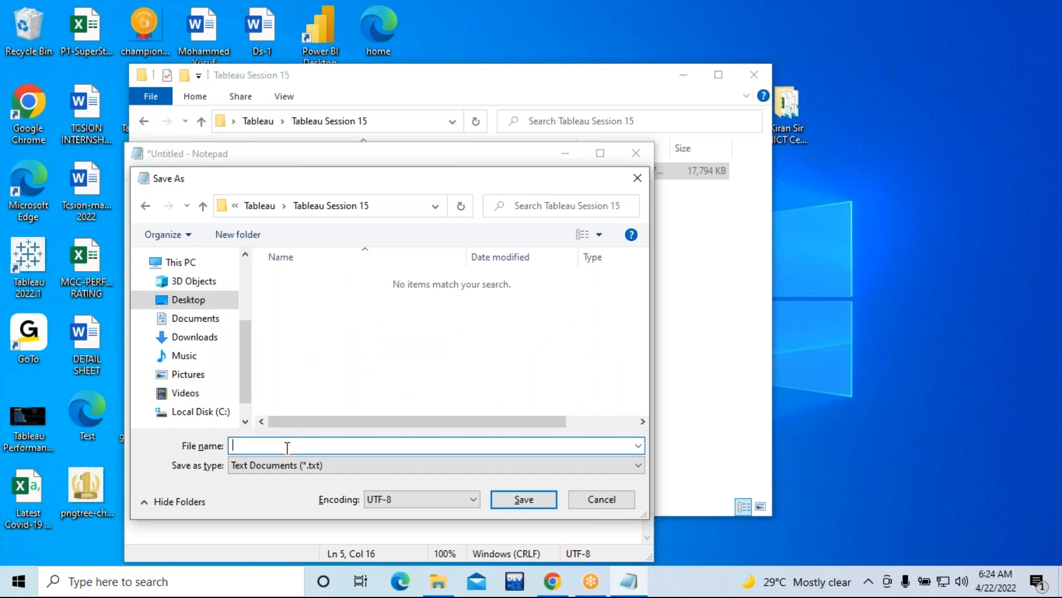
text(Note)
click(516, 503)
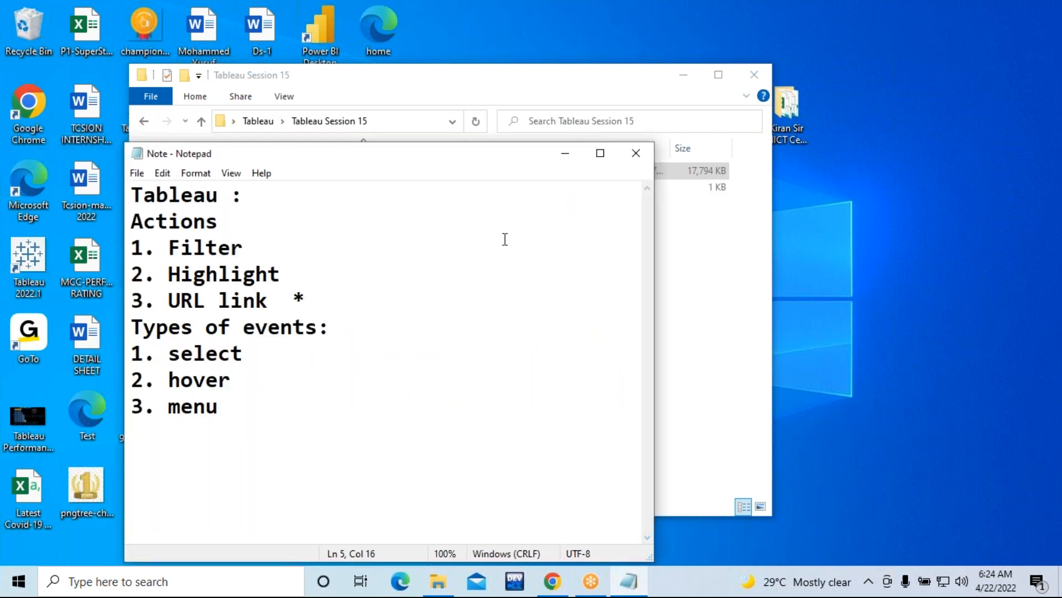
click(562, 162)
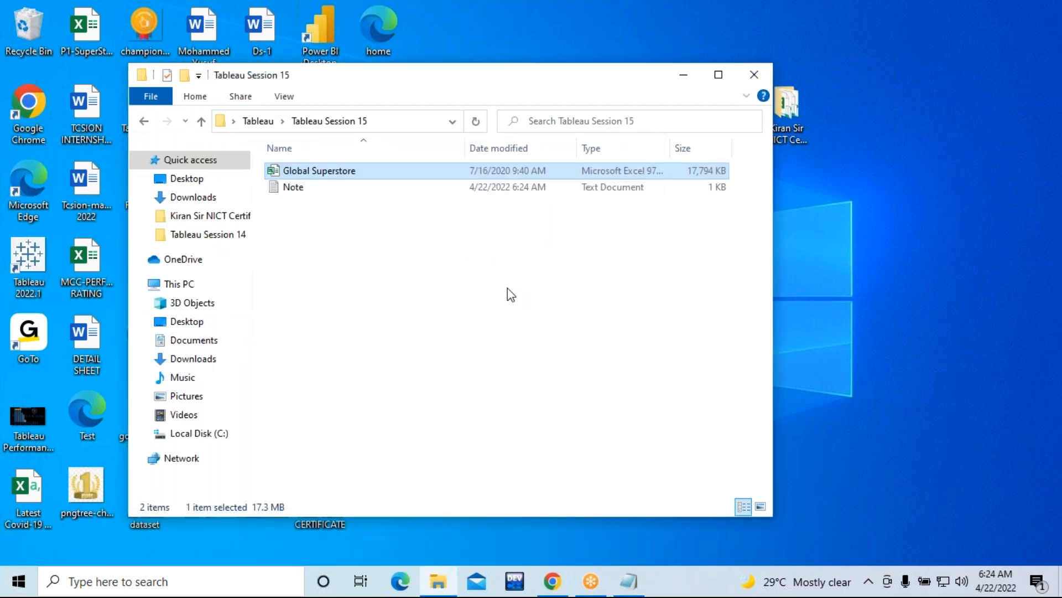
click(684, 75)
click(226, 580)
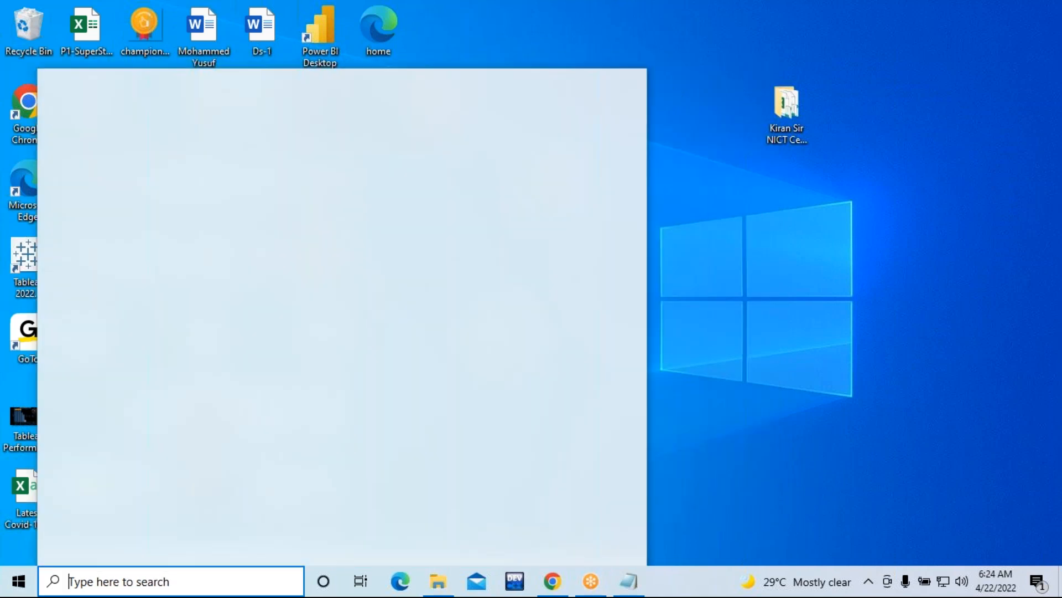
text(tab)
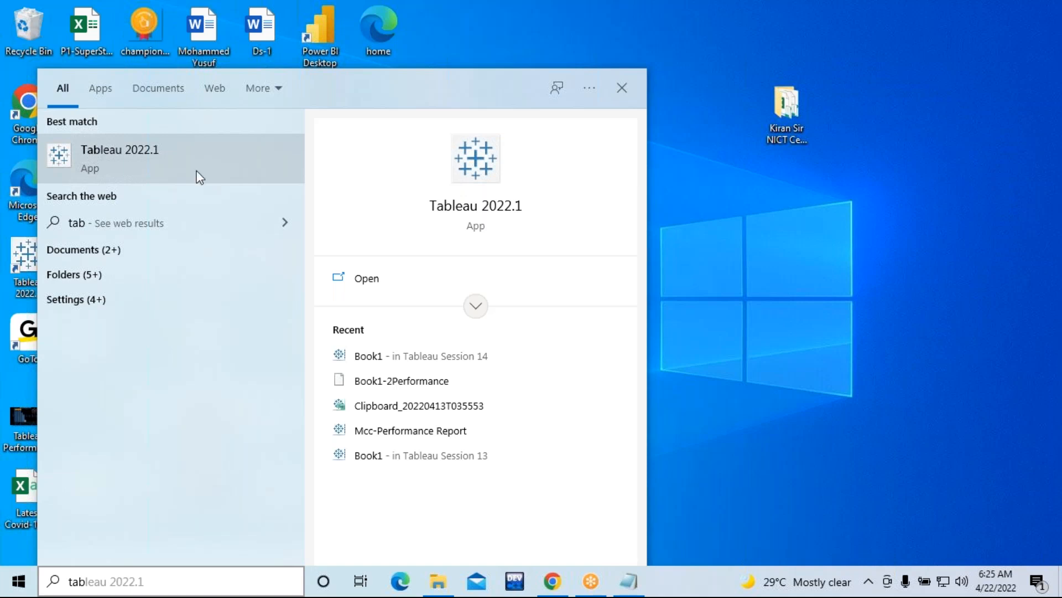
click(686, 307)
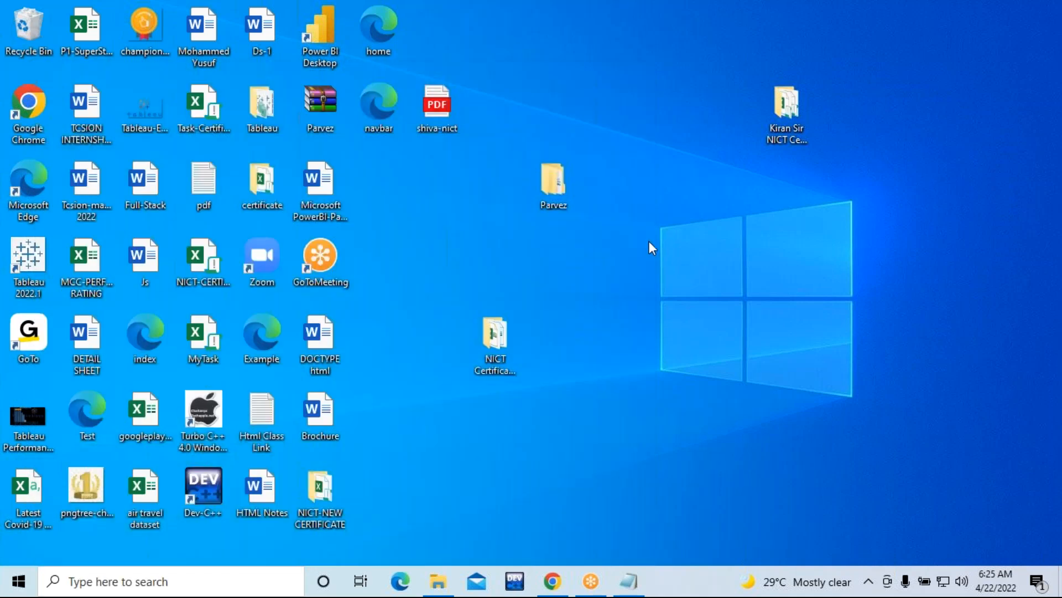
Launch Tableau 2022.1 from the desktop and continue the product trial
double_click(27, 262)
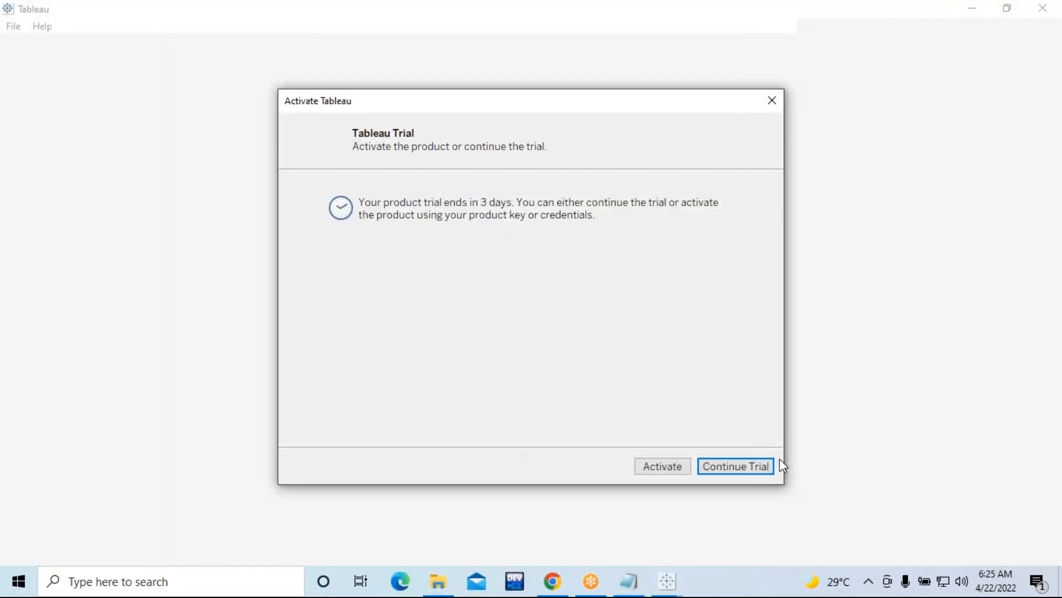
click(750, 472)
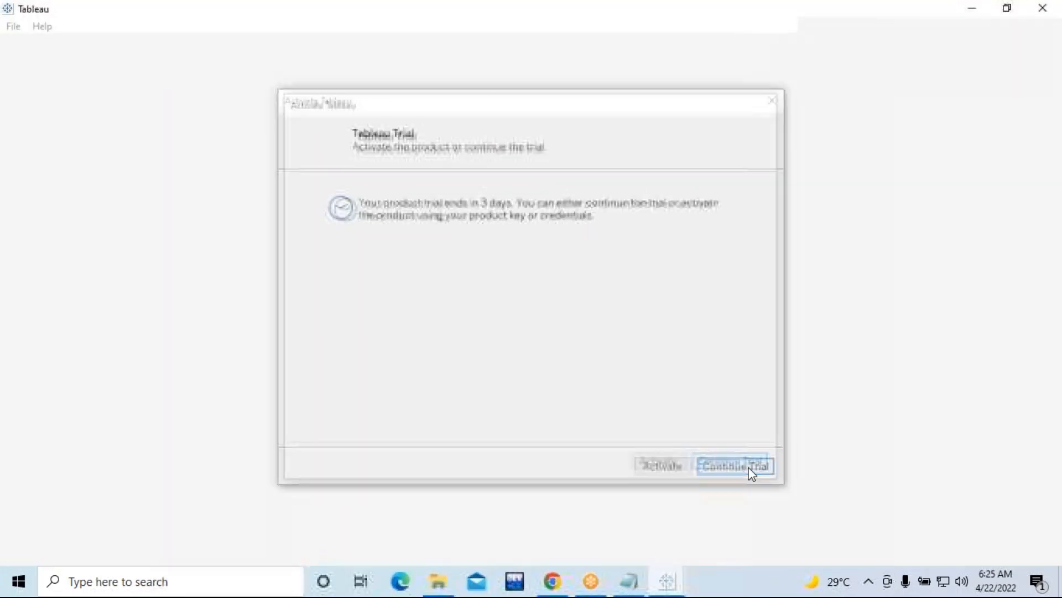
click(772, 101)
mouse_move(666, 578)
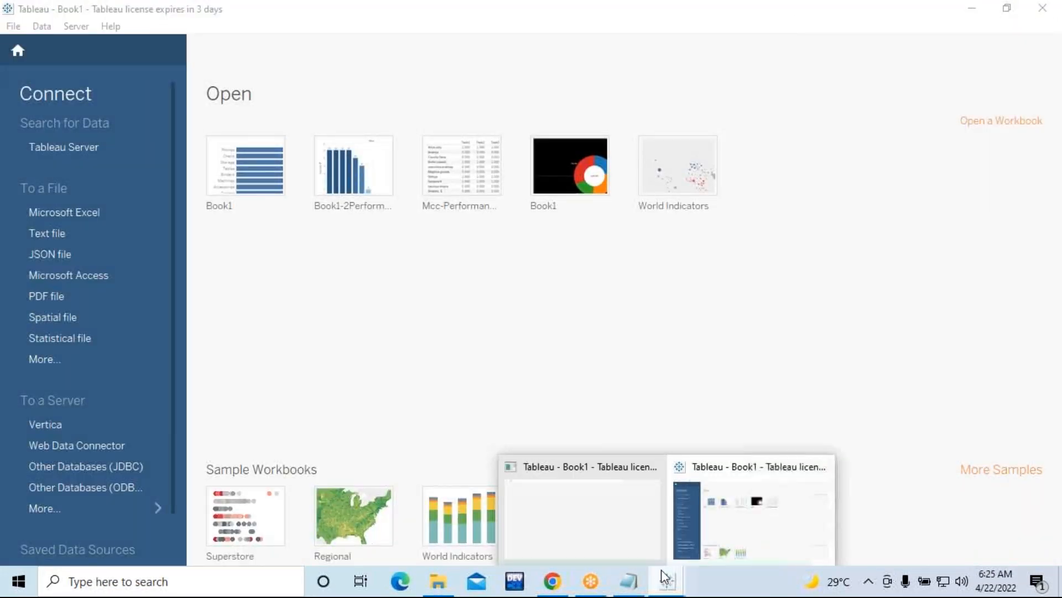
Connect to the Global Superstore Excel file in the desktop's Tableau > Tableau Session 15 folder
click(654, 466)
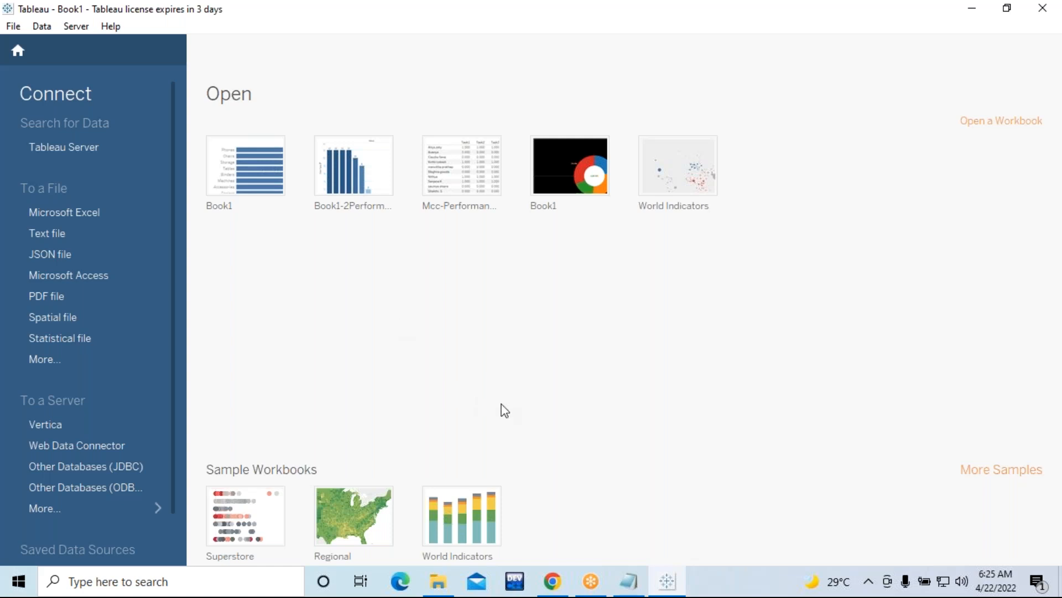
click(666, 586)
click(665, 586)
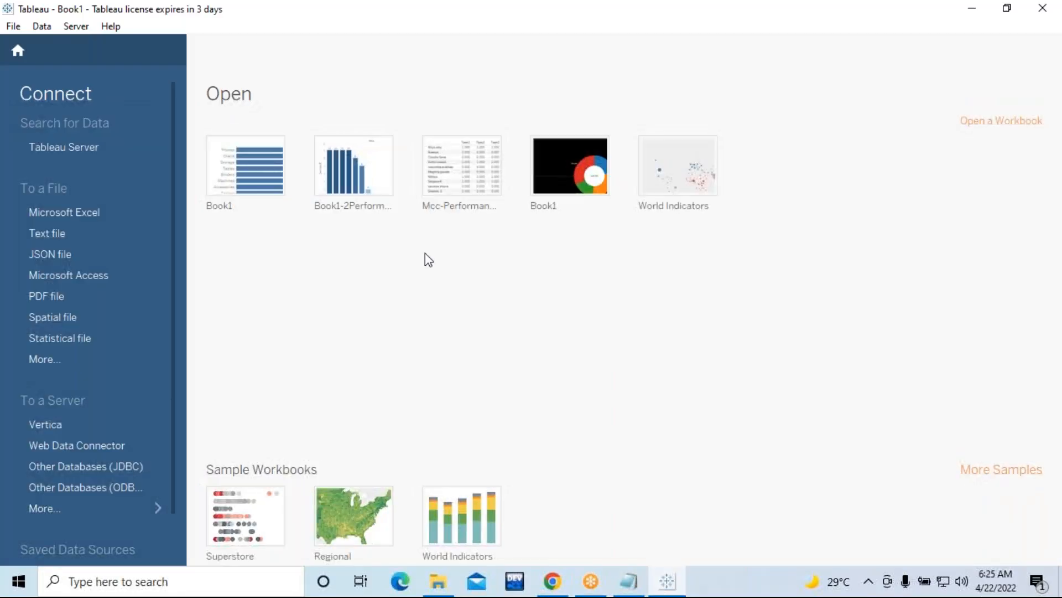
click(68, 213)
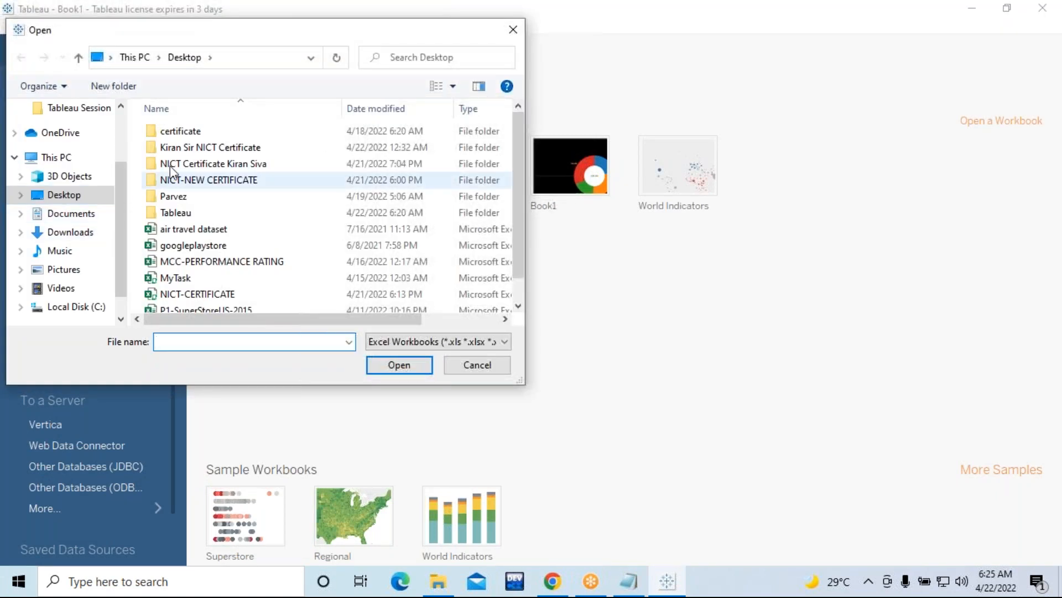
double_click(193, 213)
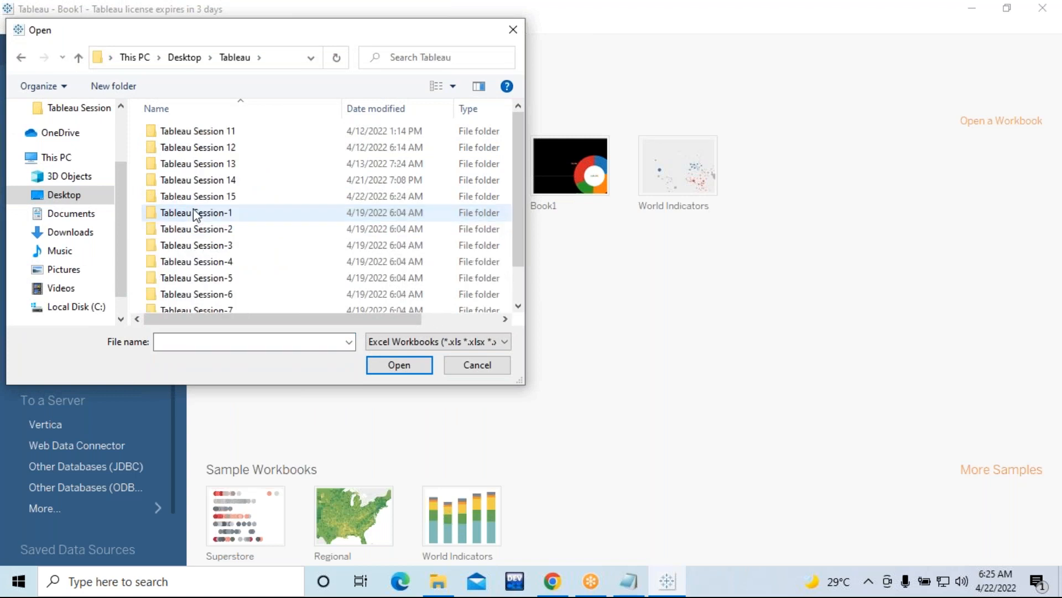
double_click(232, 197)
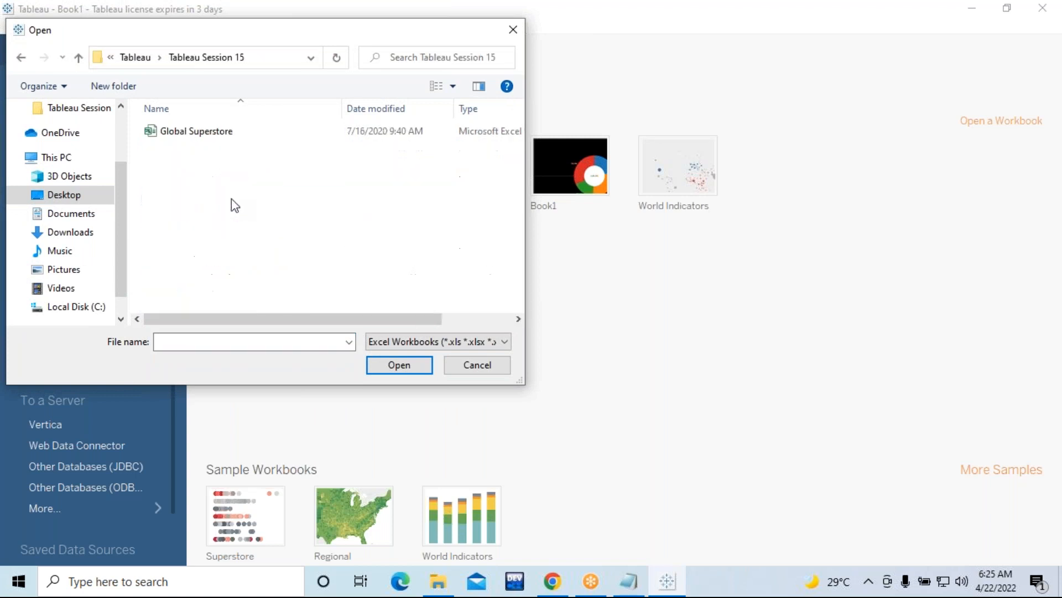
click(204, 137)
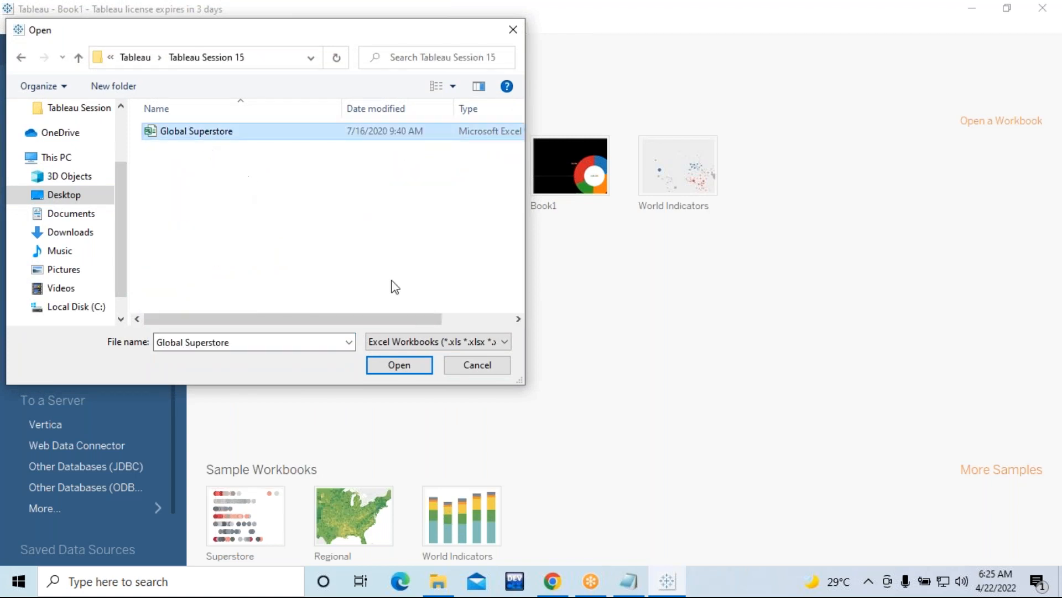
click(401, 365)
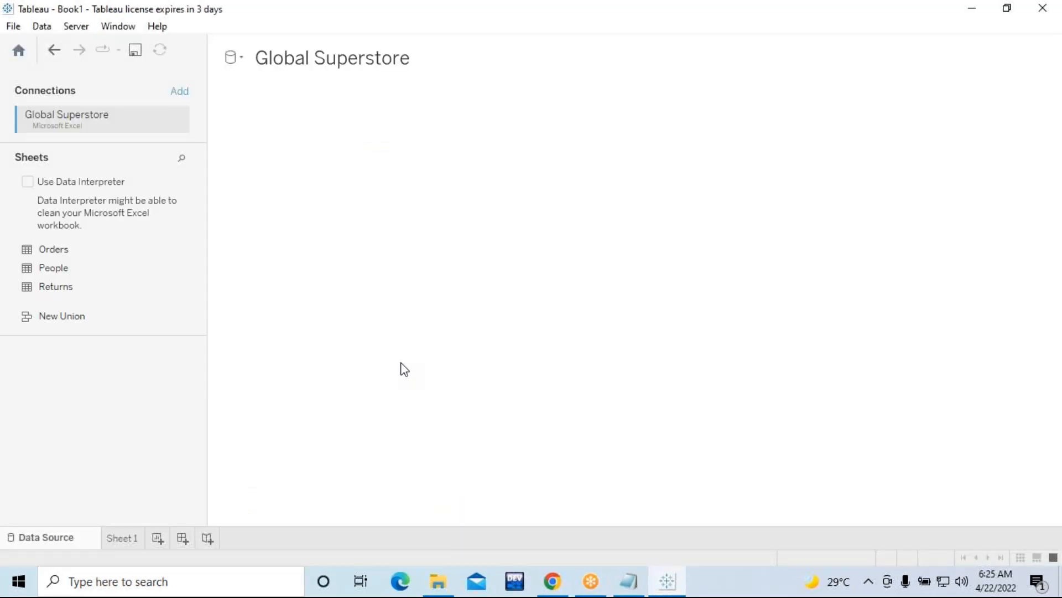
Add the Orders table to the data source, collapse its table details, and open Sheet 1
click(70, 251)
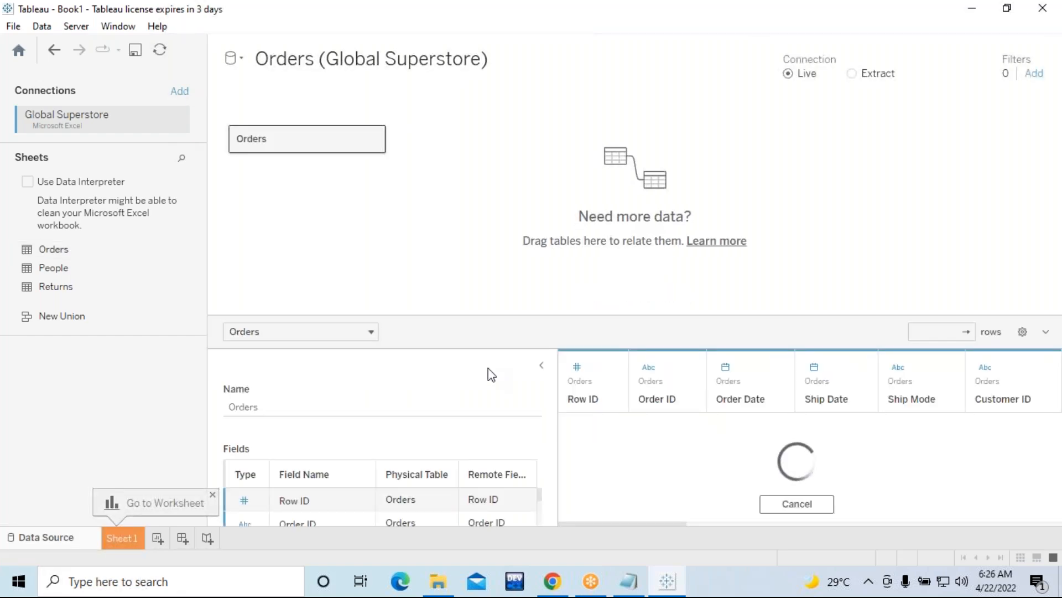
click(541, 367)
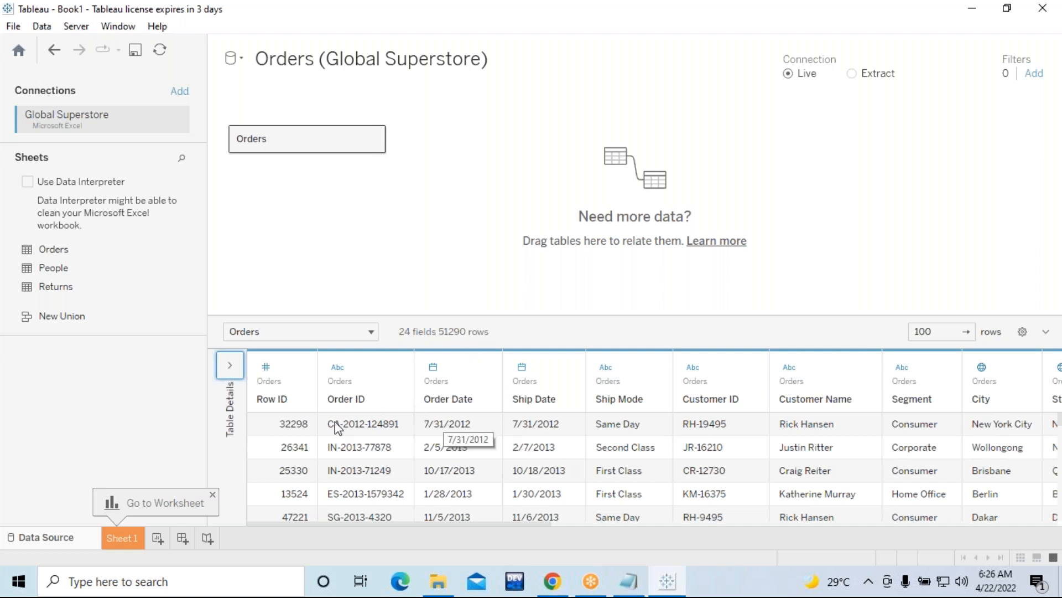
click(125, 539)
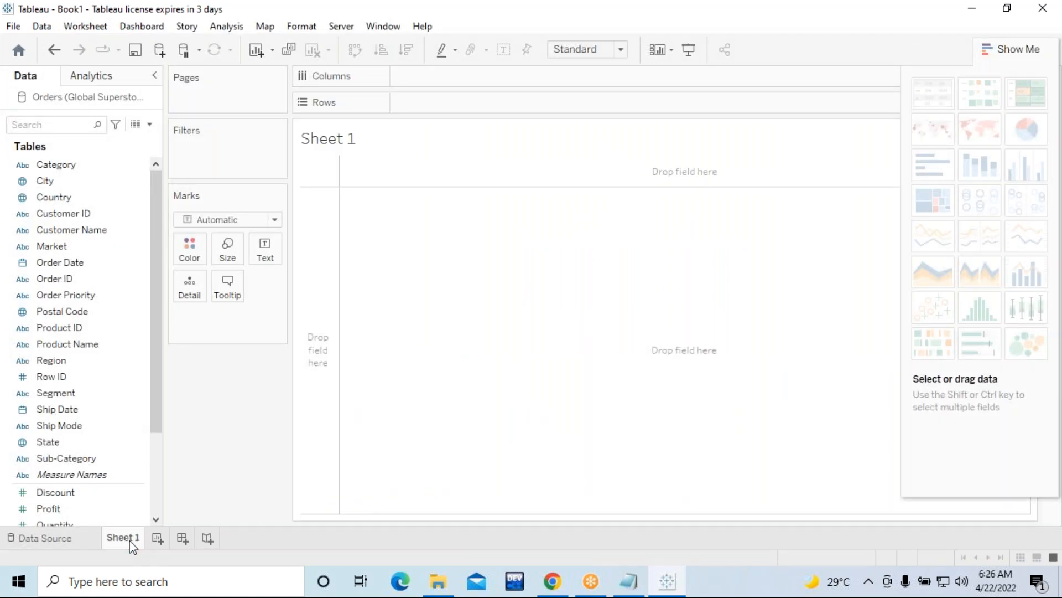
Review the action types and event types listed in the Notepad note, then minimize it to return to Tableau
click(623, 586)
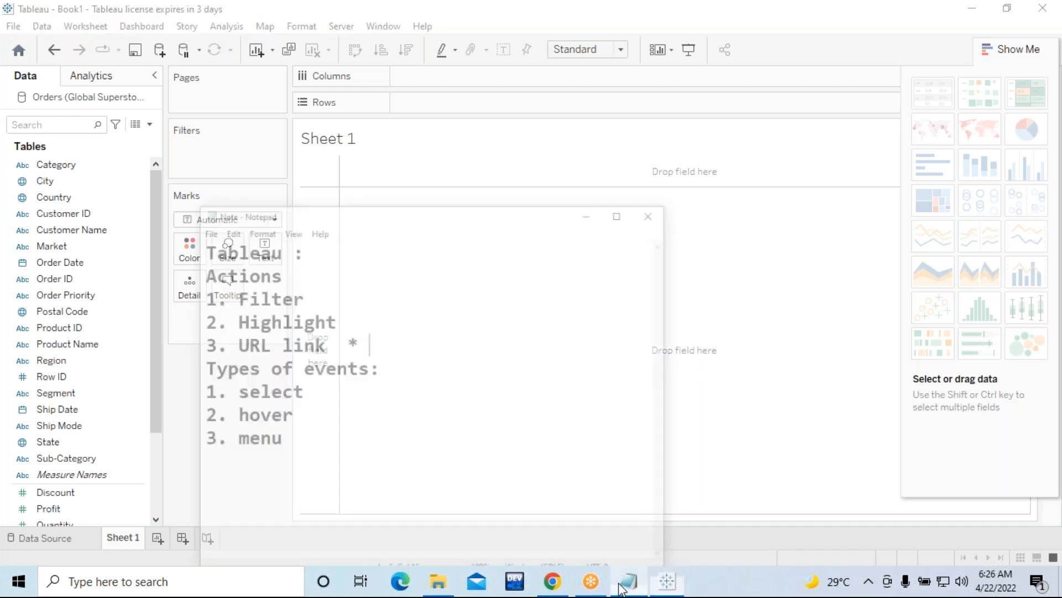
drag(156, 302, 318, 301)
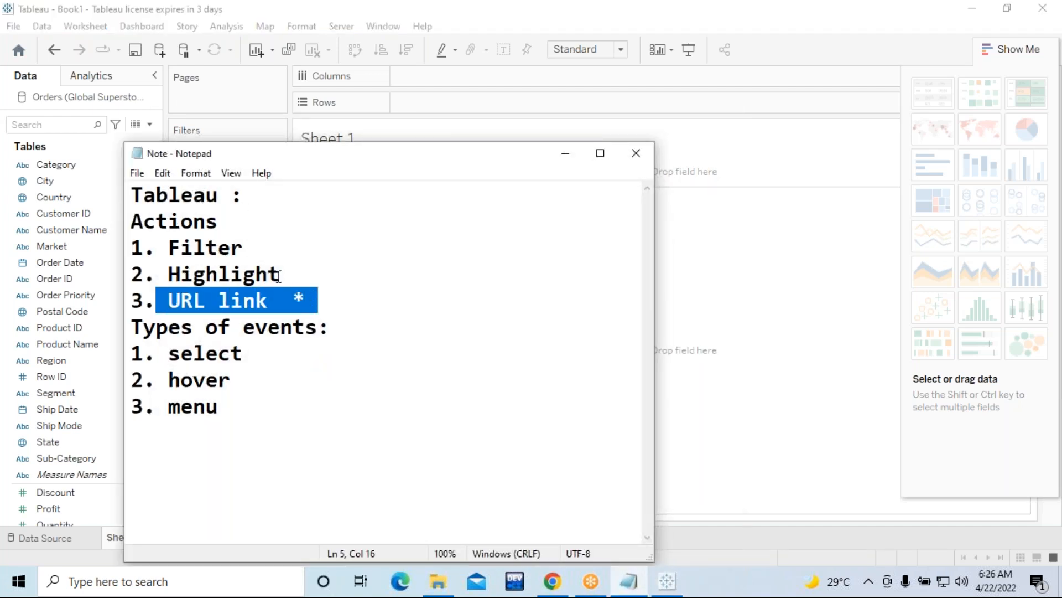
drag(219, 223, 129, 221)
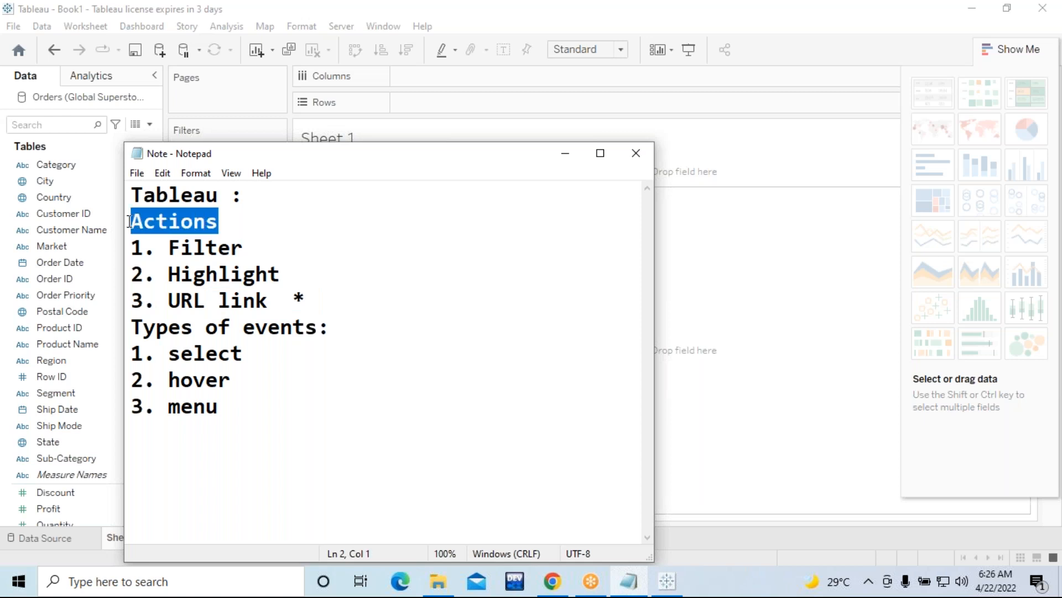
drag(344, 324, 134, 331)
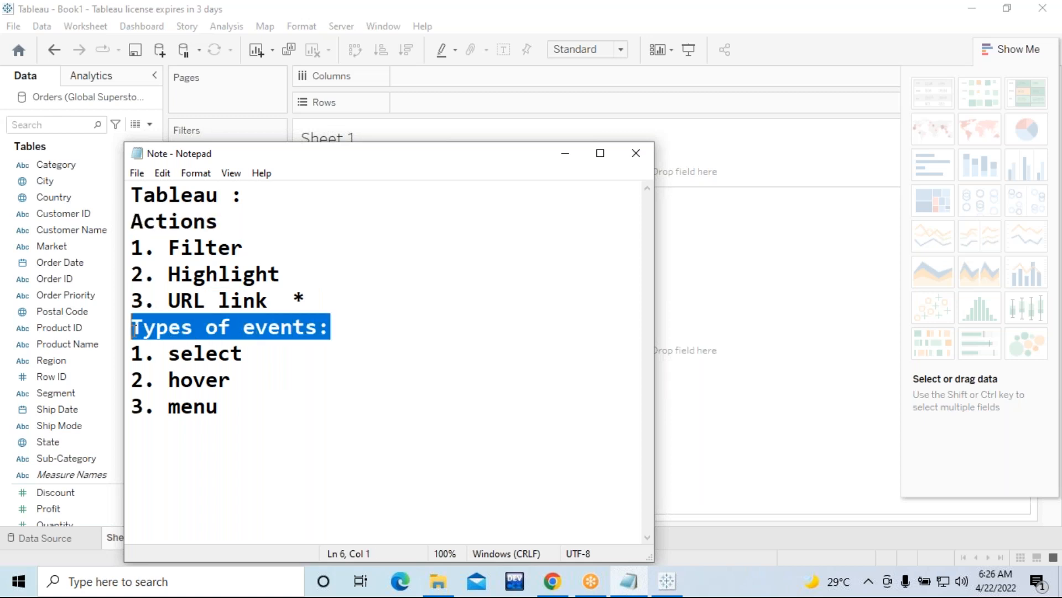
drag(246, 354, 168, 355)
drag(231, 380, 169, 380)
drag(231, 405, 168, 406)
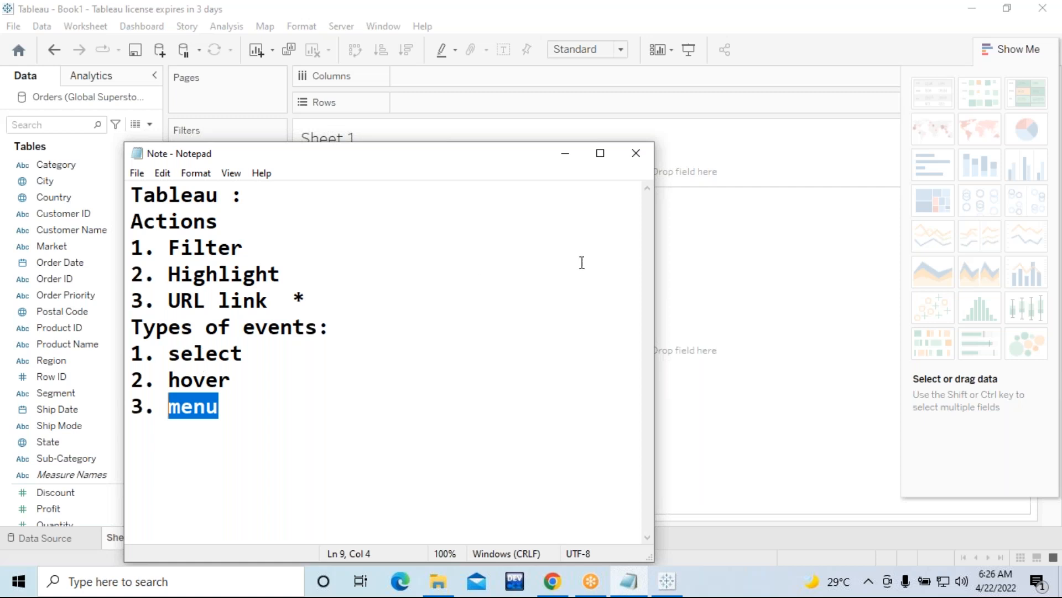
click(565, 158)
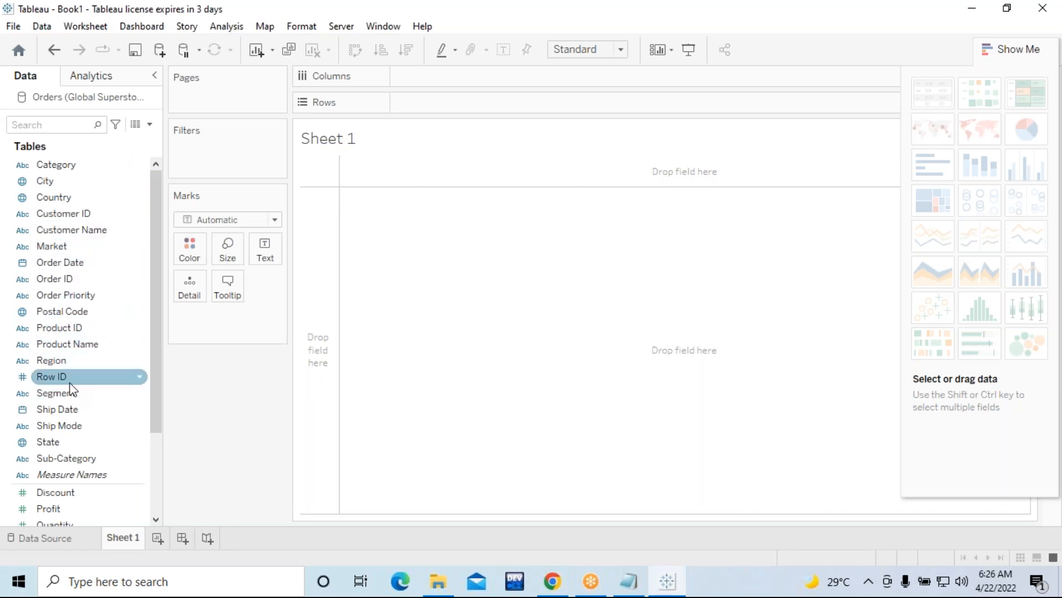
Rename Sheet 1 as "Map-Actions"
right_click(121, 536)
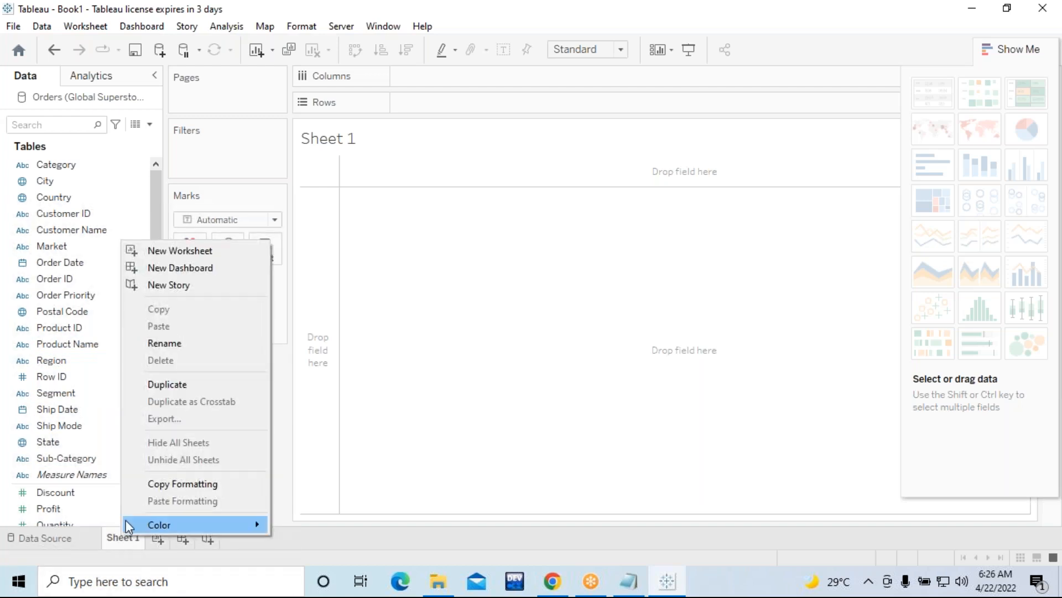
click(189, 345)
text(M)
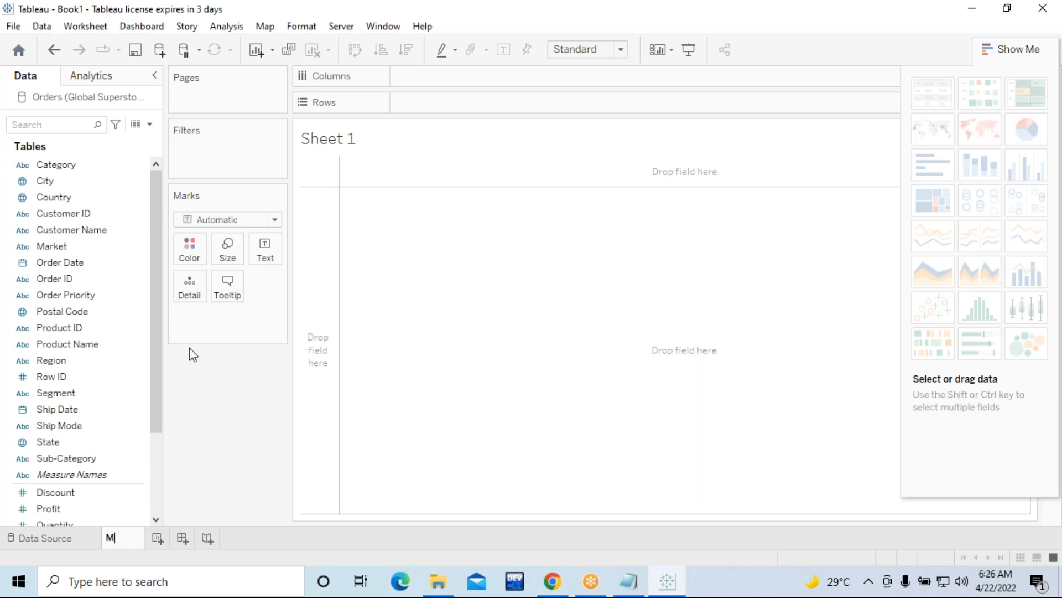
text(ap-Actions)
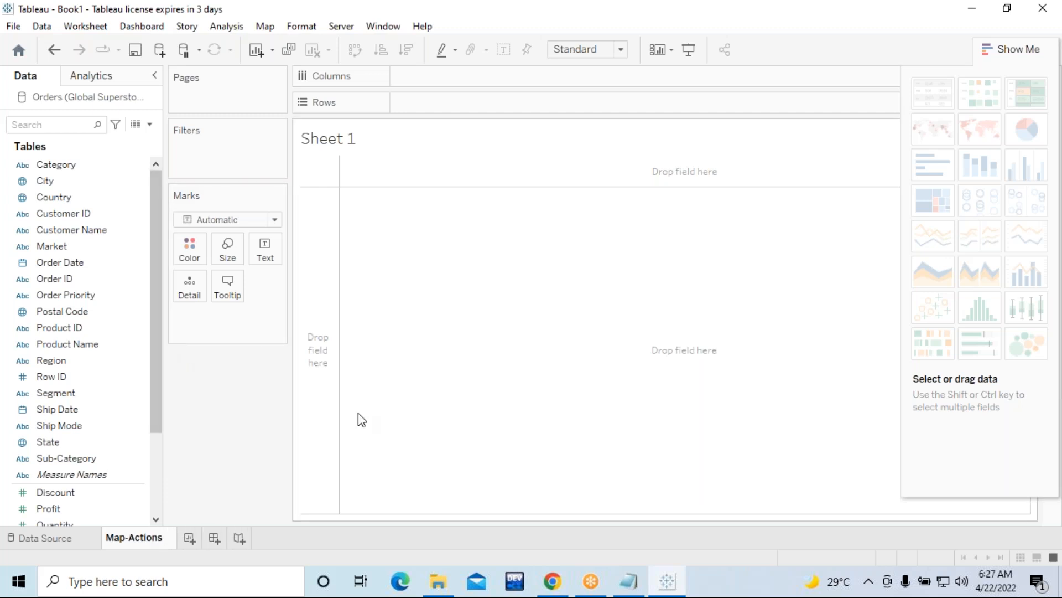
click(380, 433)
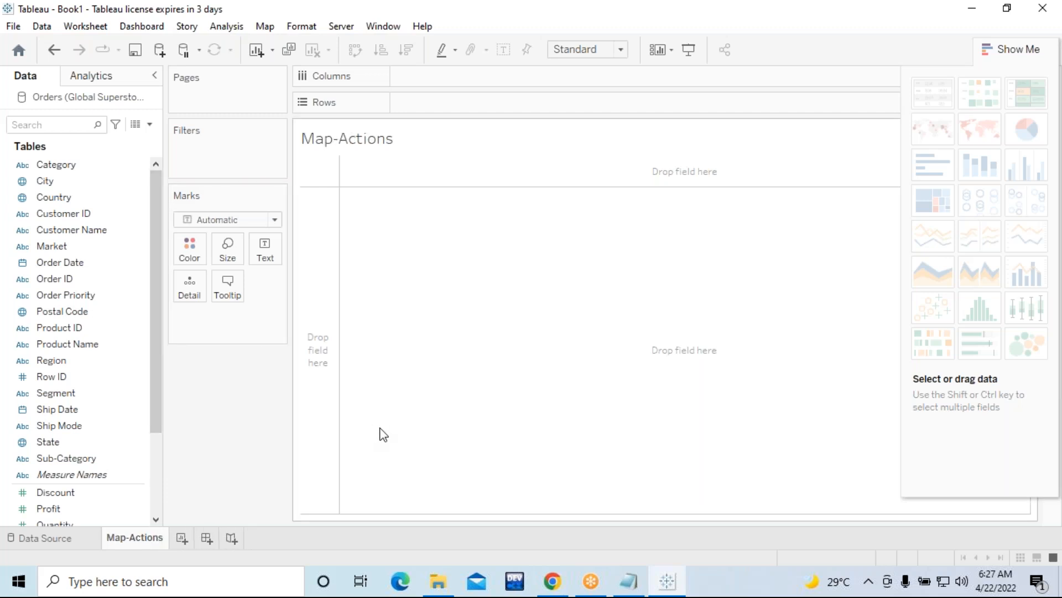
Plot State as a filled map, and color and label the map's regions by State
click(88, 308)
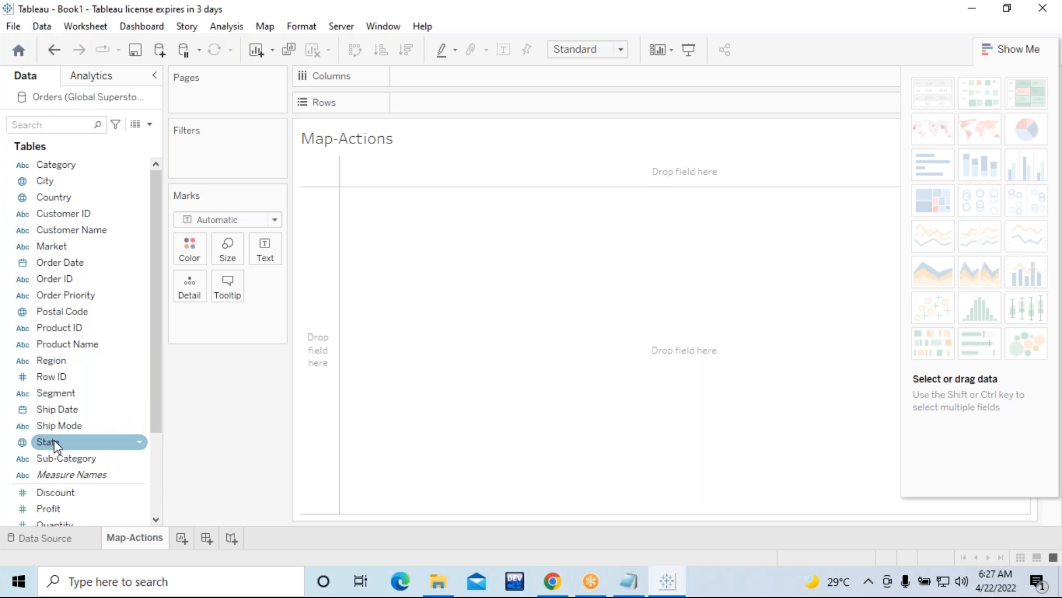
drag(54, 441, 551, 357)
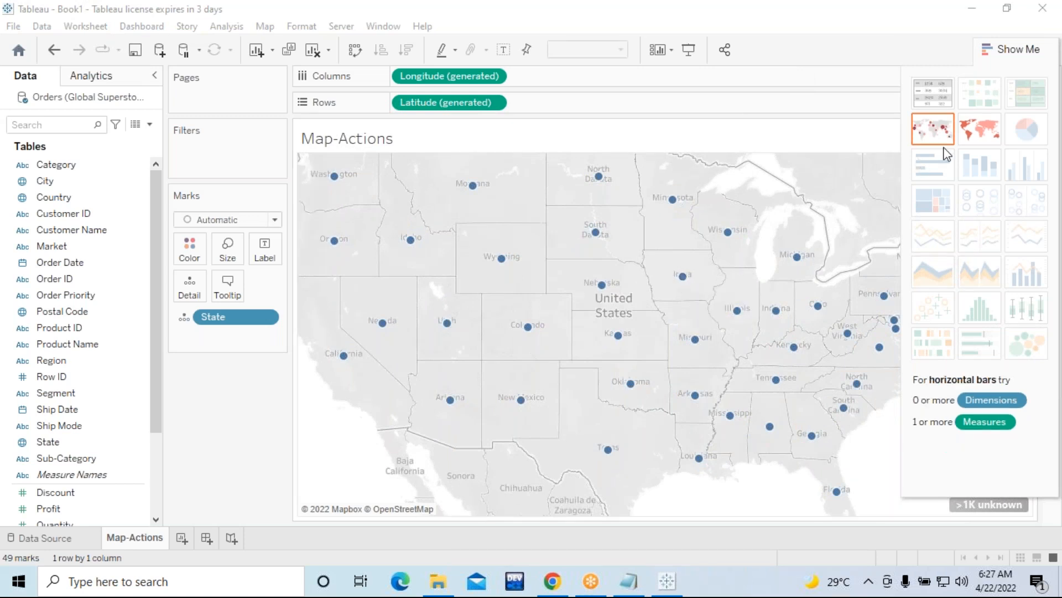
click(981, 143)
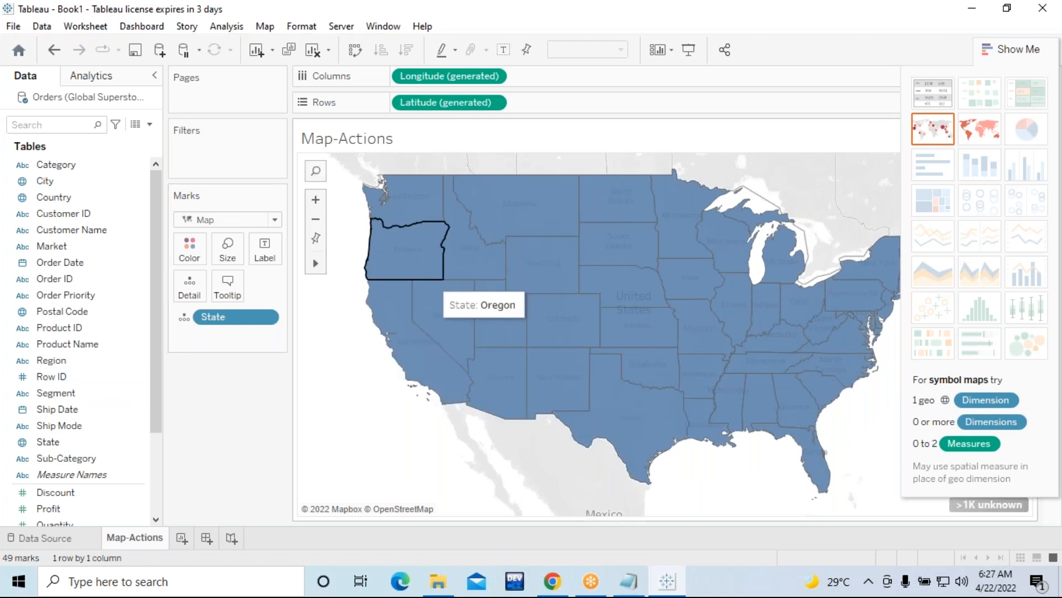
drag(57, 443, 194, 255)
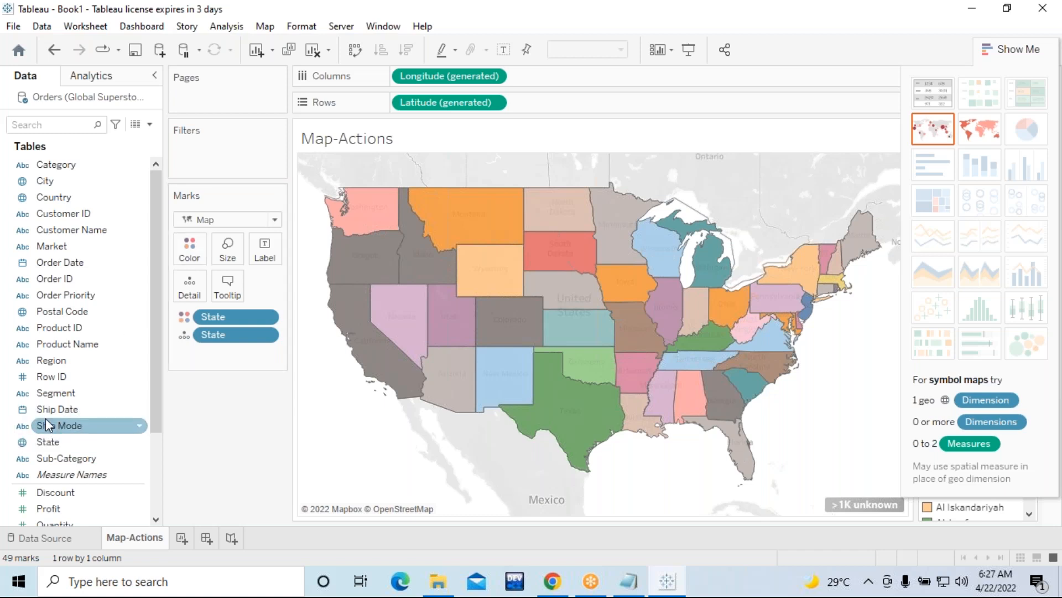
drag(48, 442, 264, 248)
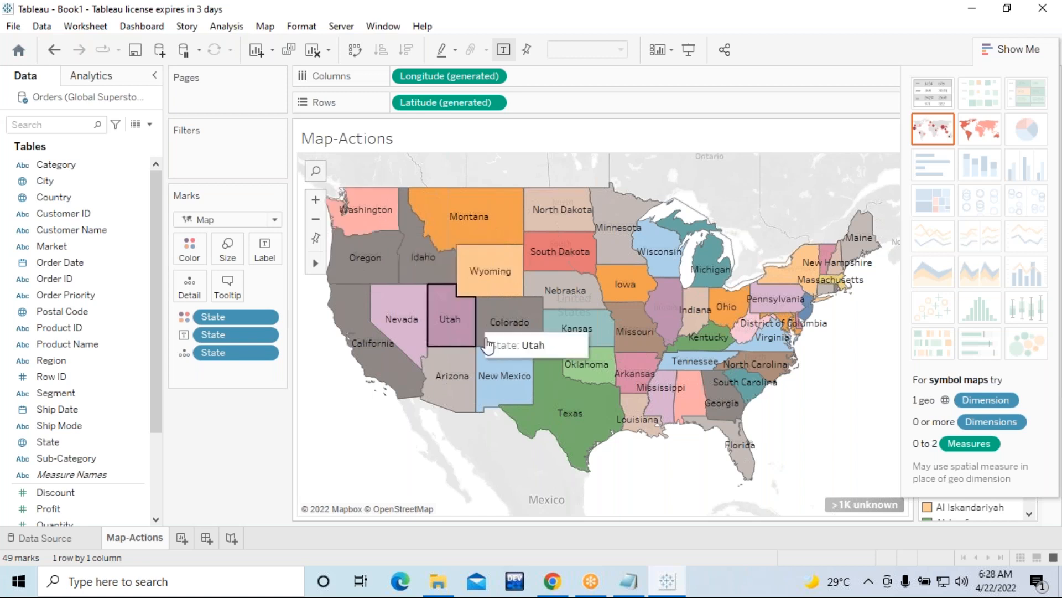
Select Texas on the map to examine how a single state responds, and clear the selection
click(569, 418)
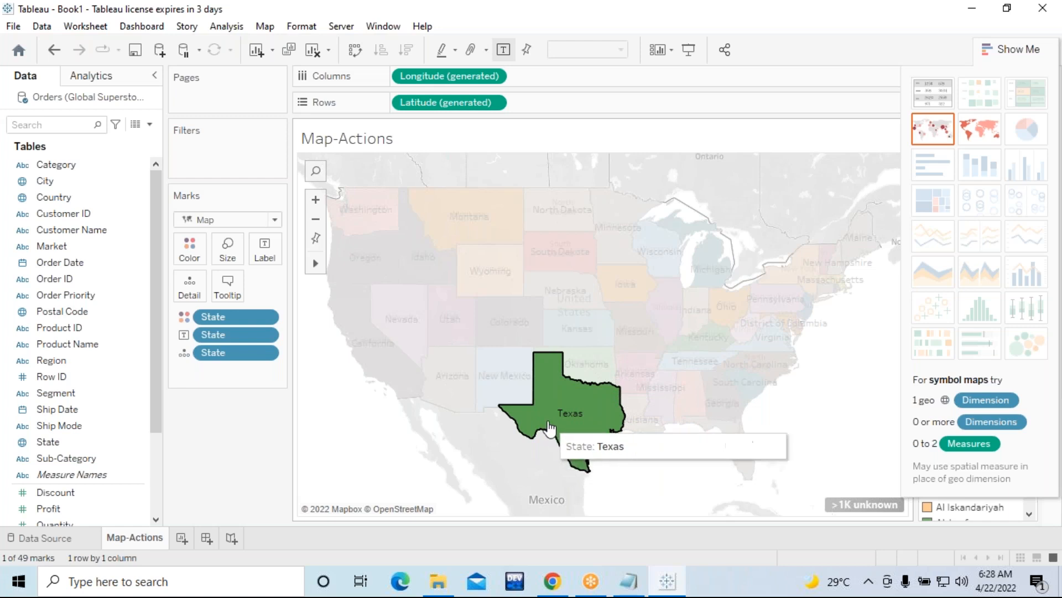
mouse_move(550, 428)
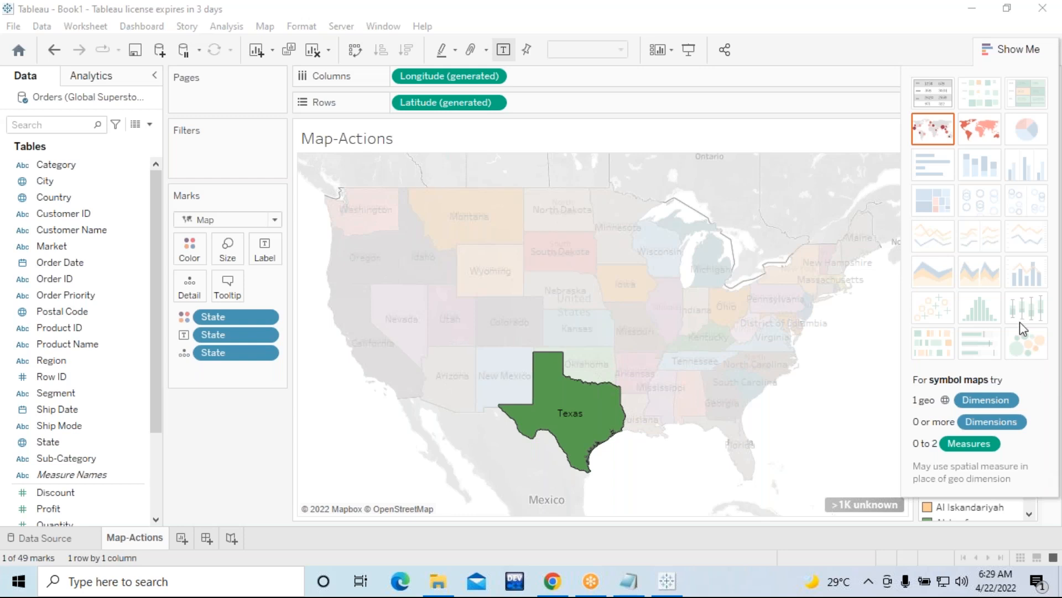
click(686, 496)
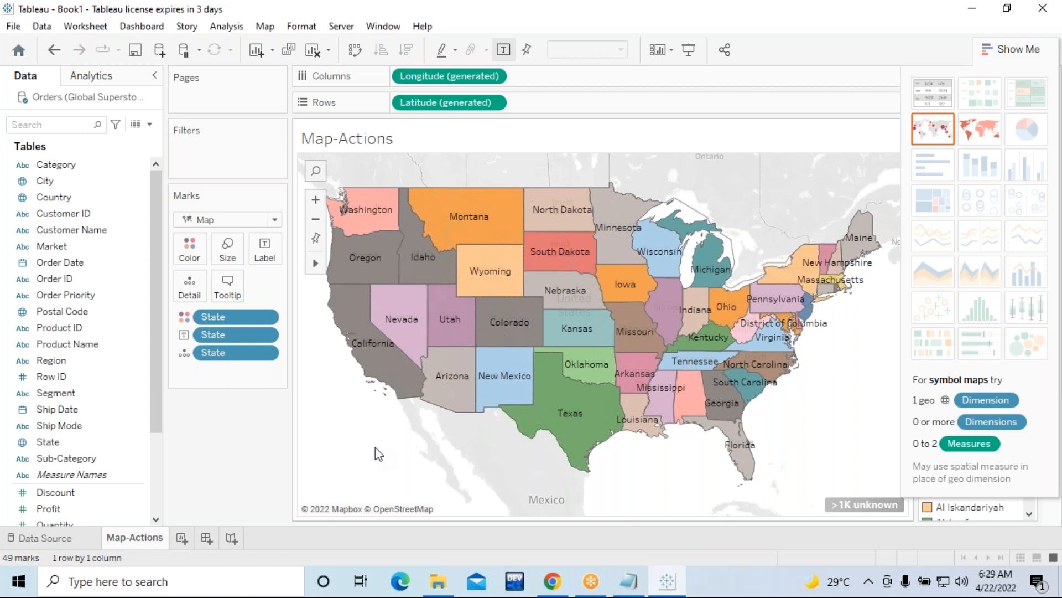
click(581, 429)
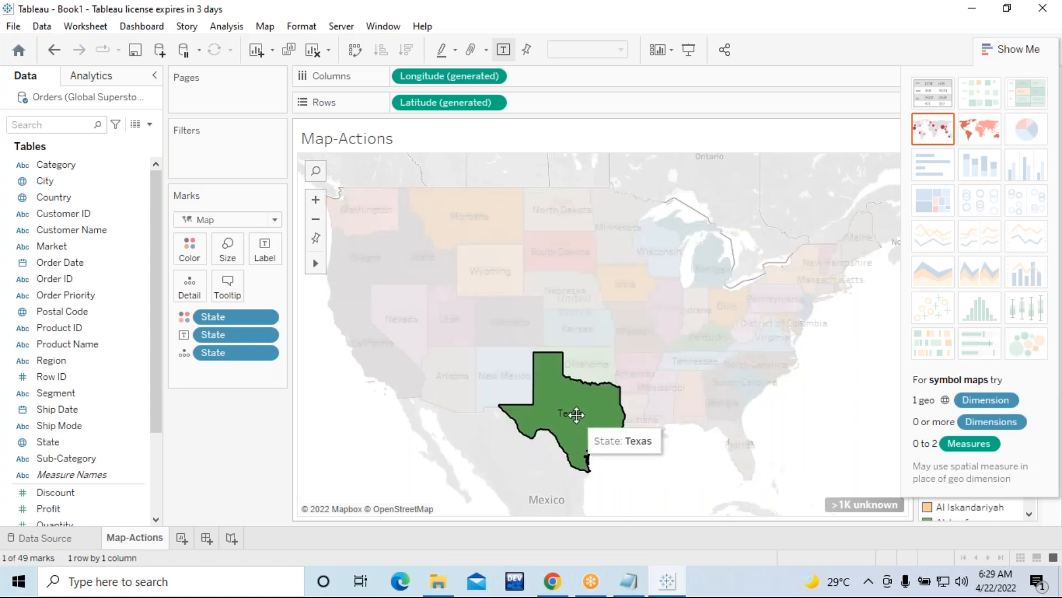
click(344, 445)
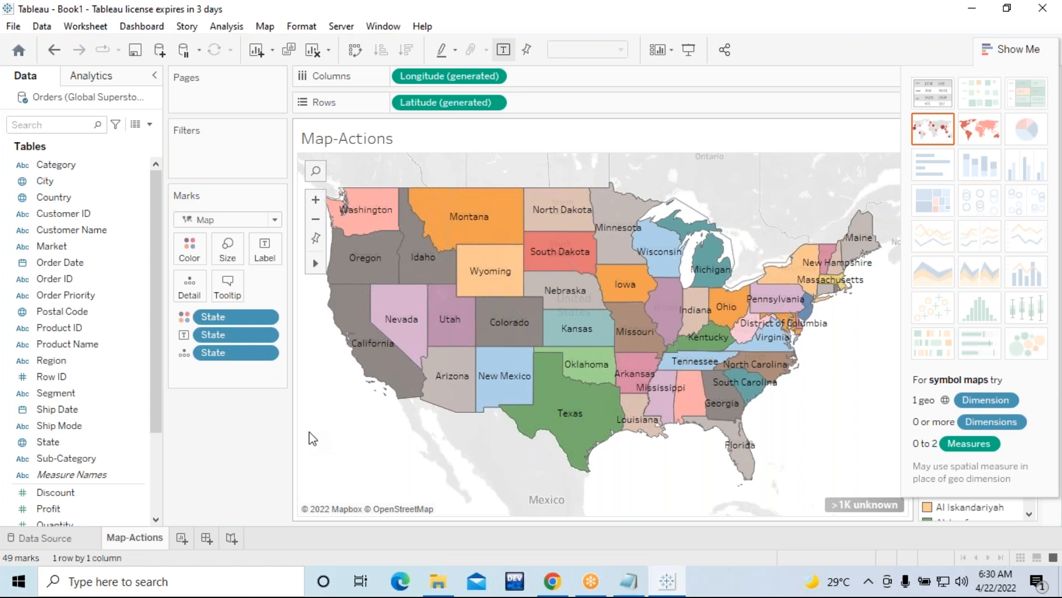
click(85, 26)
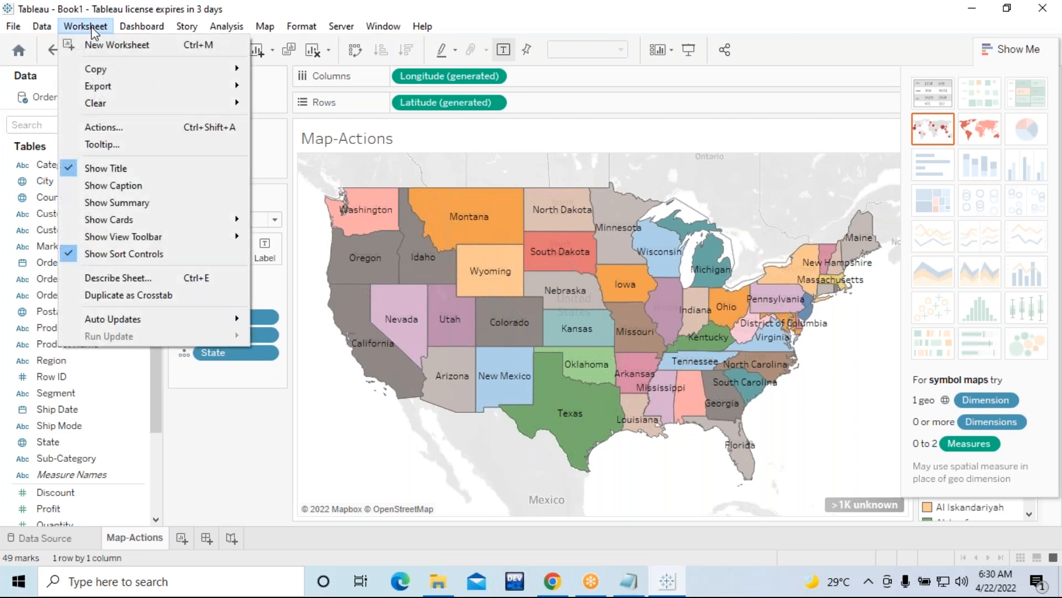
click(112, 132)
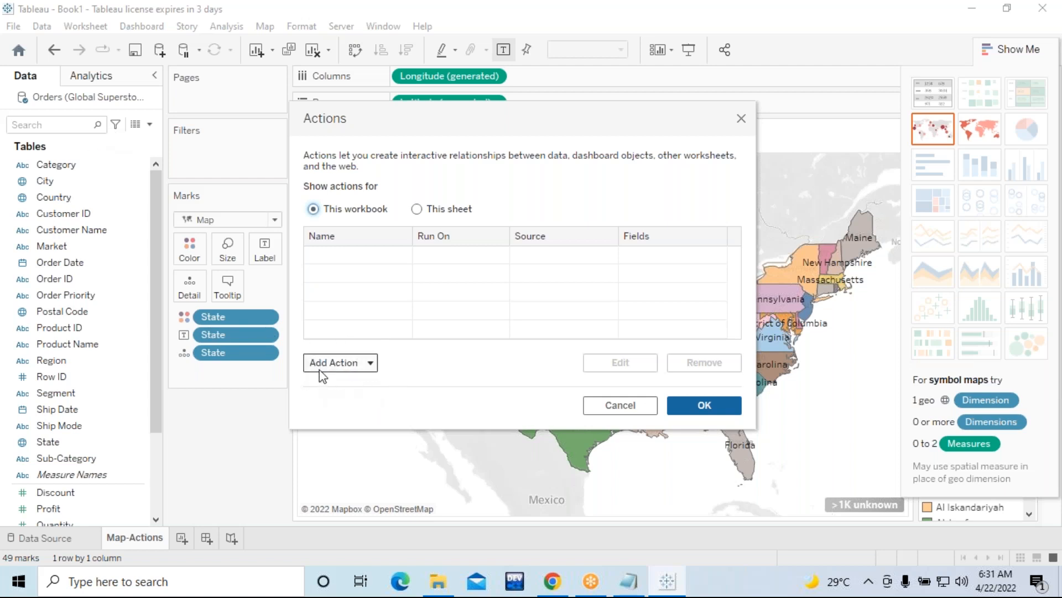
click(356, 364)
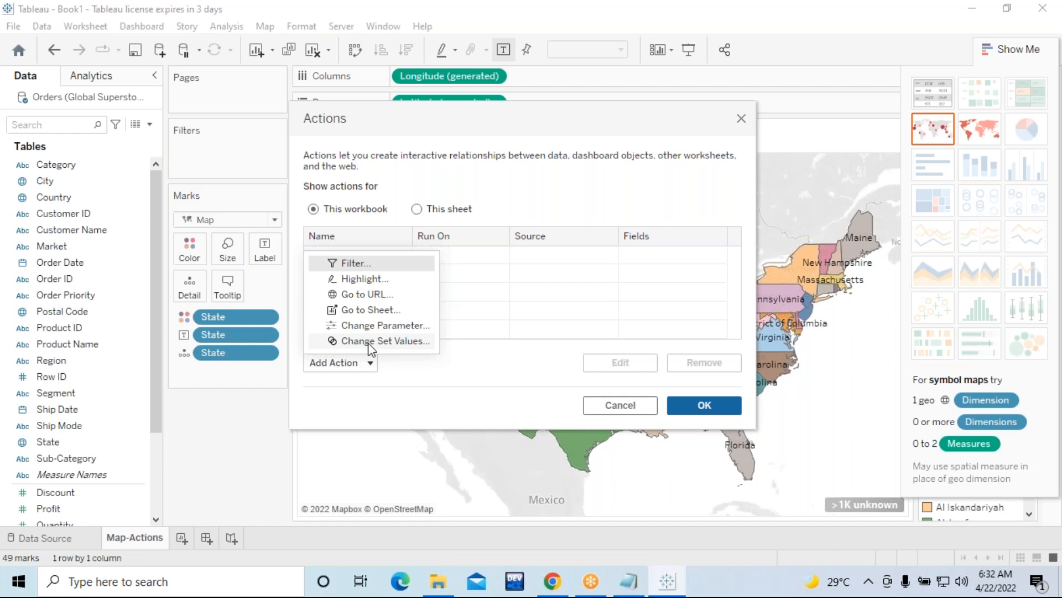
click(368, 294)
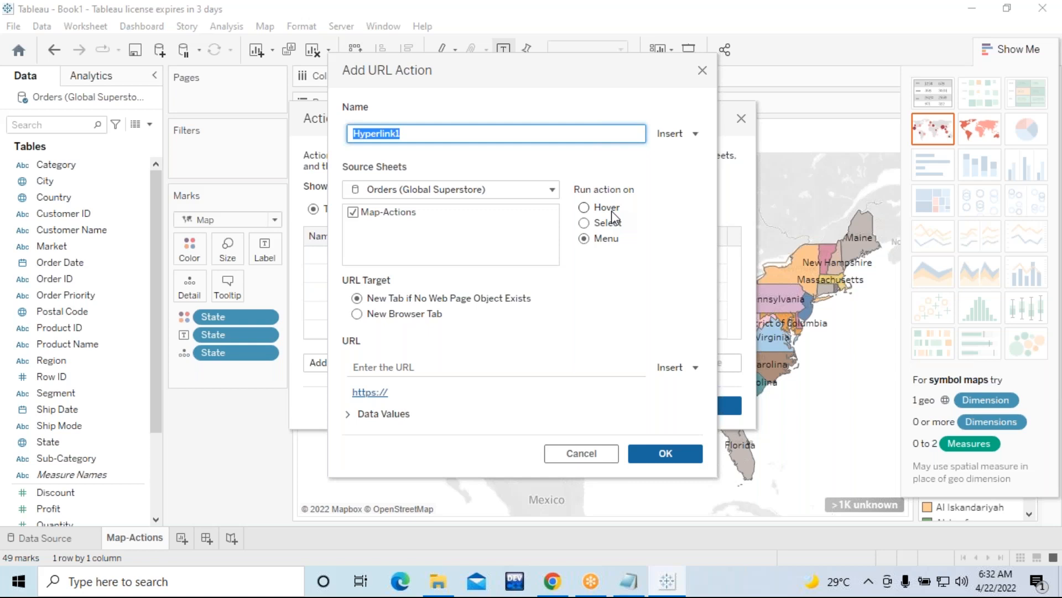
click(607, 226)
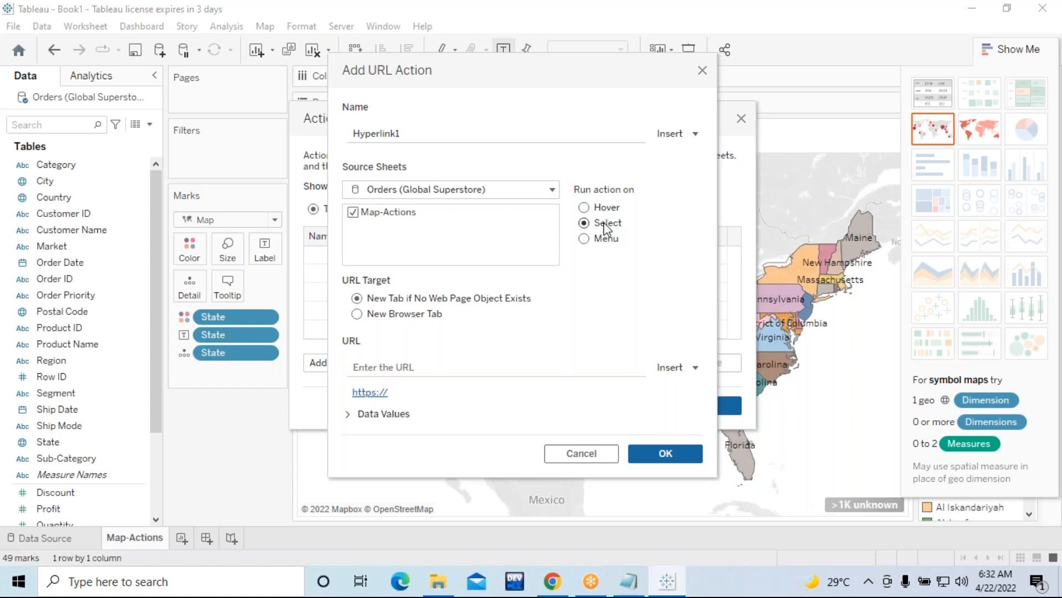
click(602, 239)
click(587, 226)
click(403, 368)
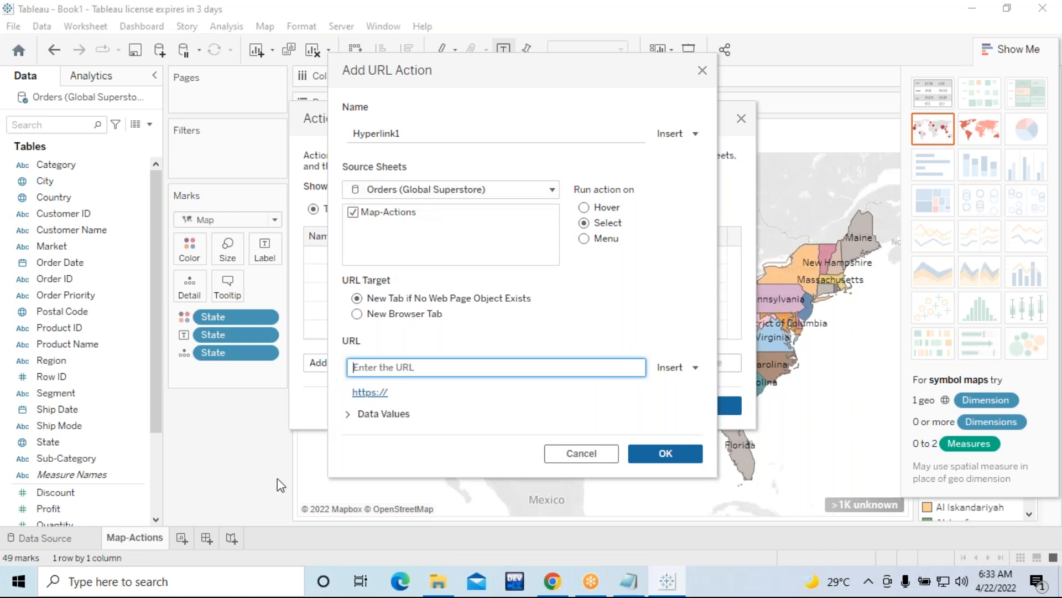
click(353, 213)
click(353, 213)
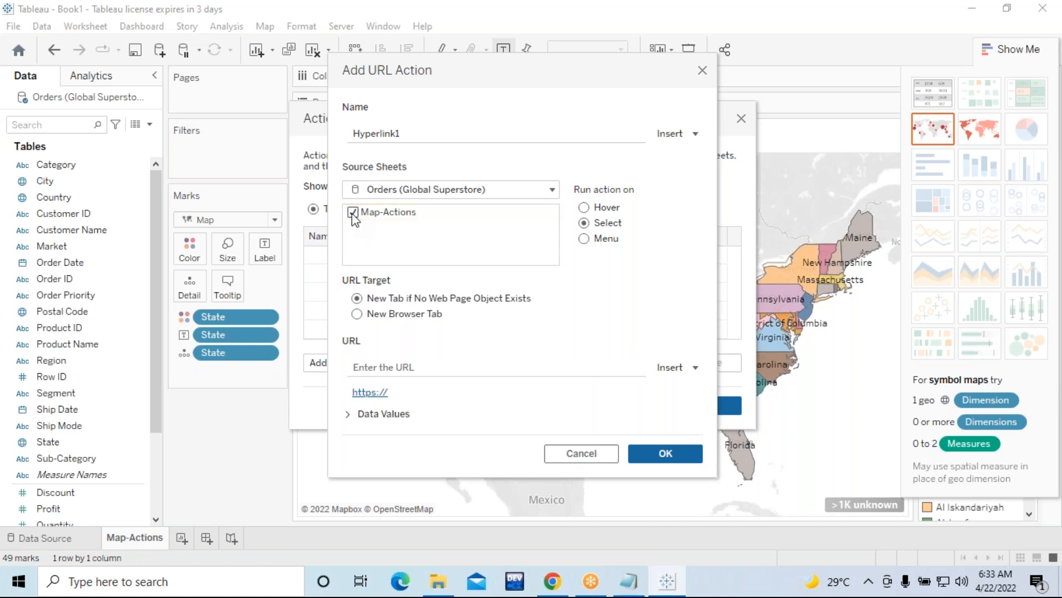
click(353, 213)
click(353, 213)
click(393, 362)
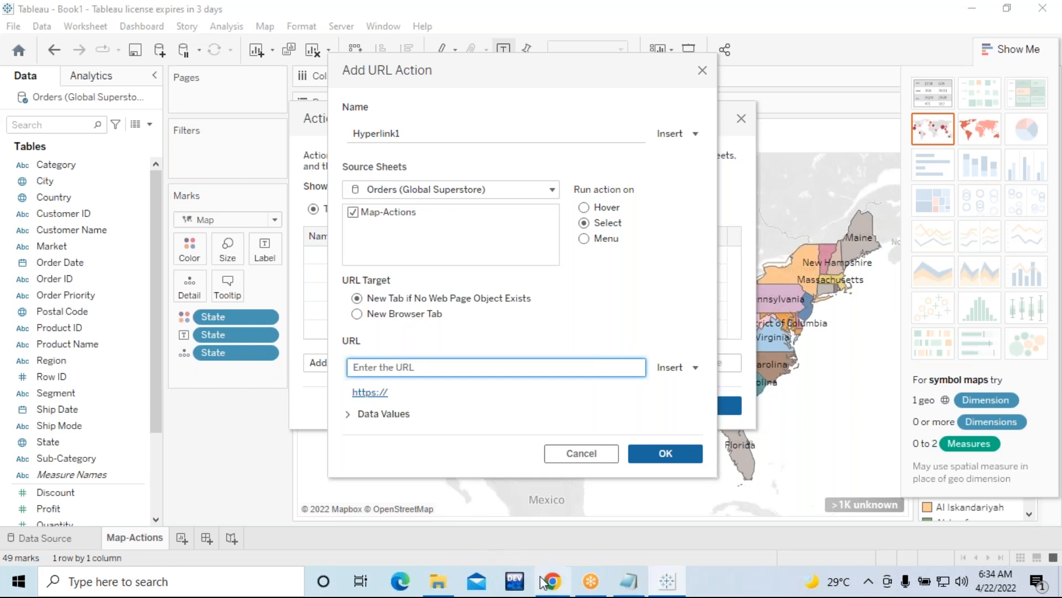
Switch to Microsoft Edge and search the web for "texas wikipedia"
click(408, 585)
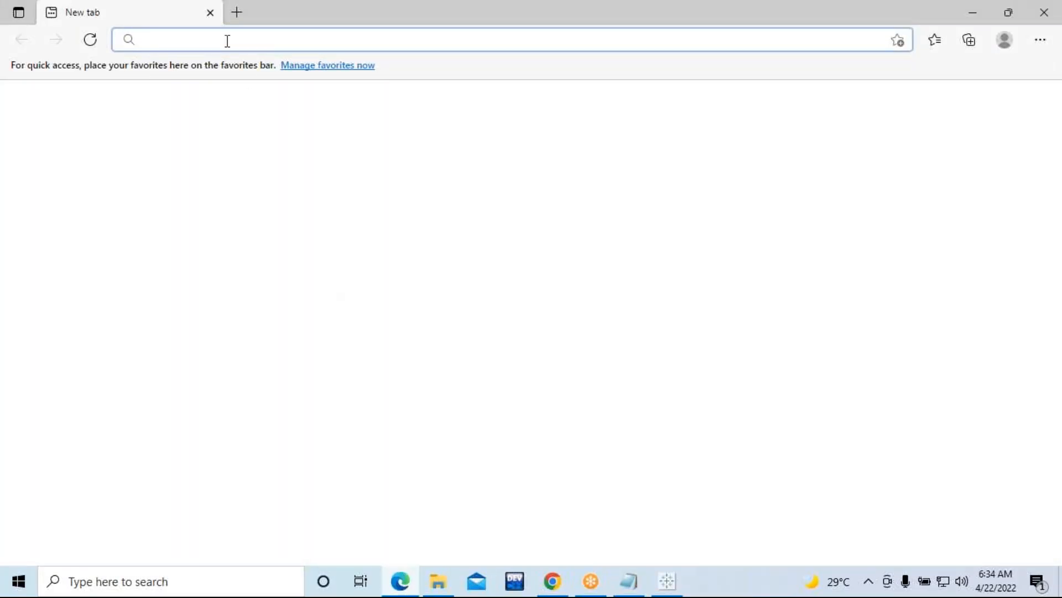
text(te)
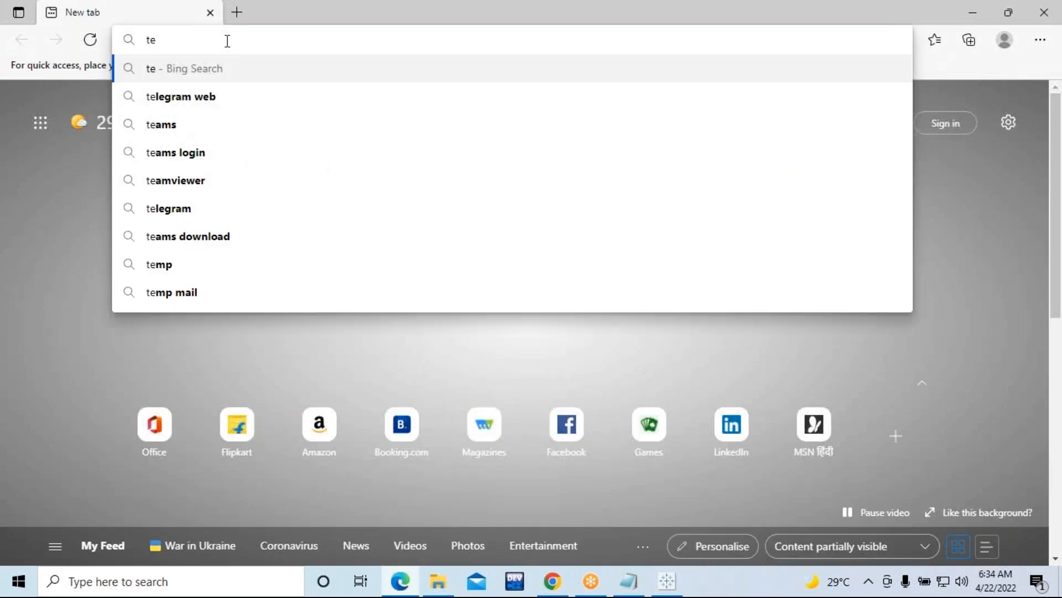
text(xas)
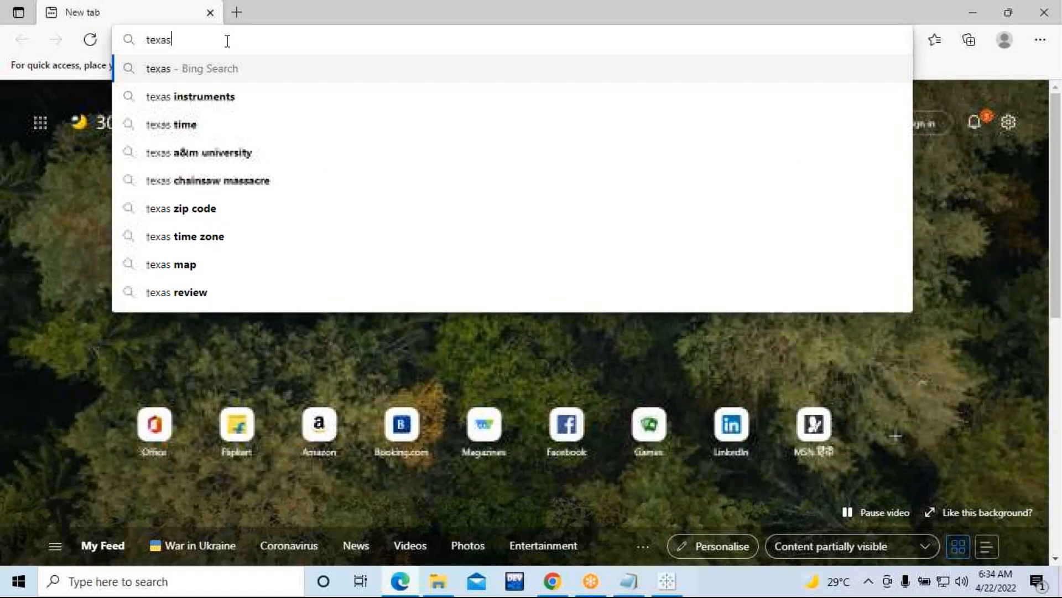
text( wiki)
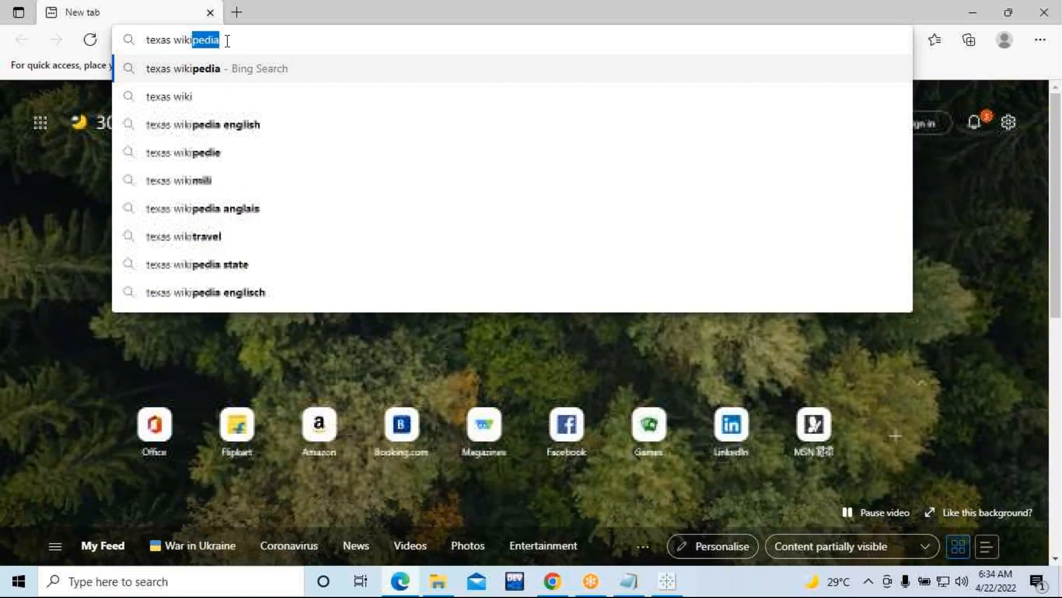
key(Return)
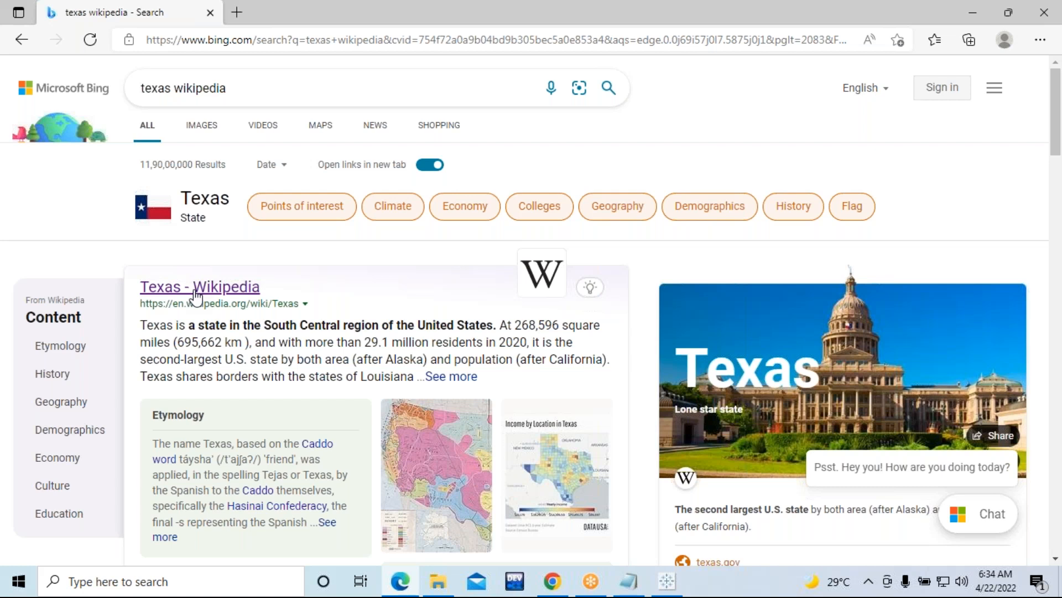
Open the Wikipedia article on Texas for a look, close its tab, and return to Tableau
click(195, 292)
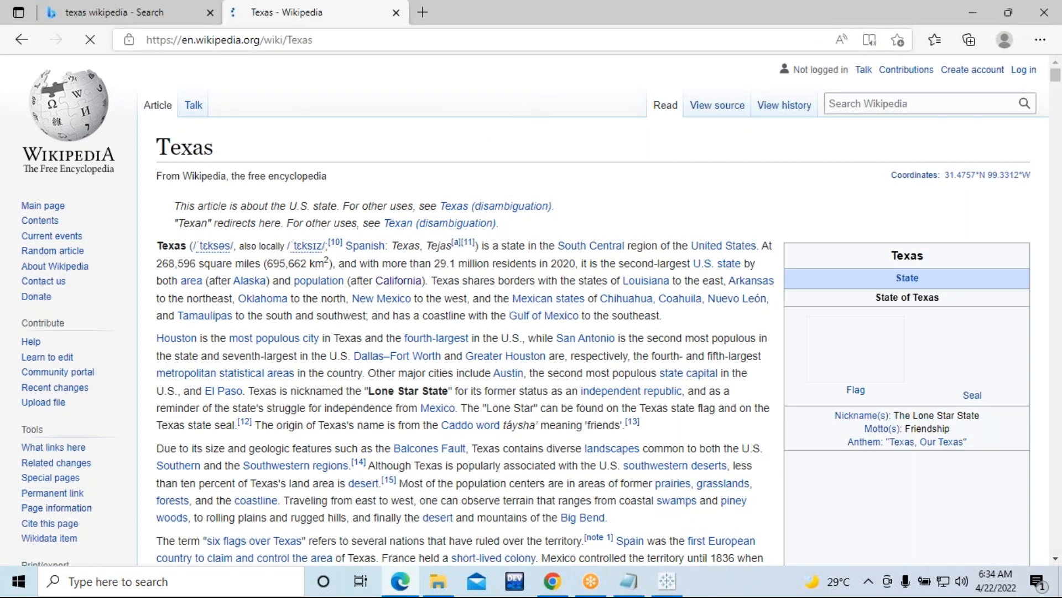
right_click(257, 12)
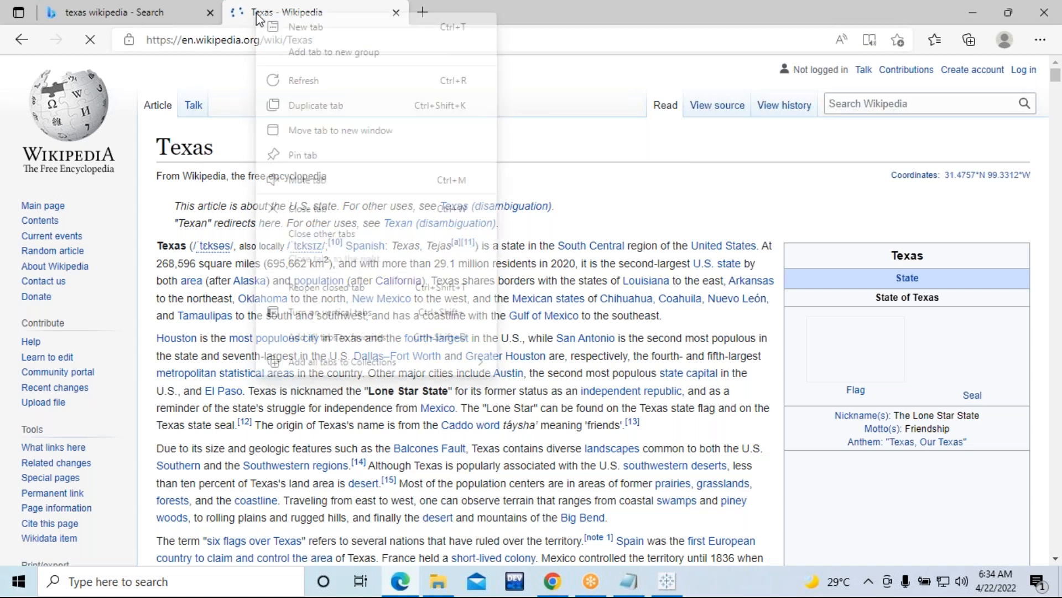
click(307, 208)
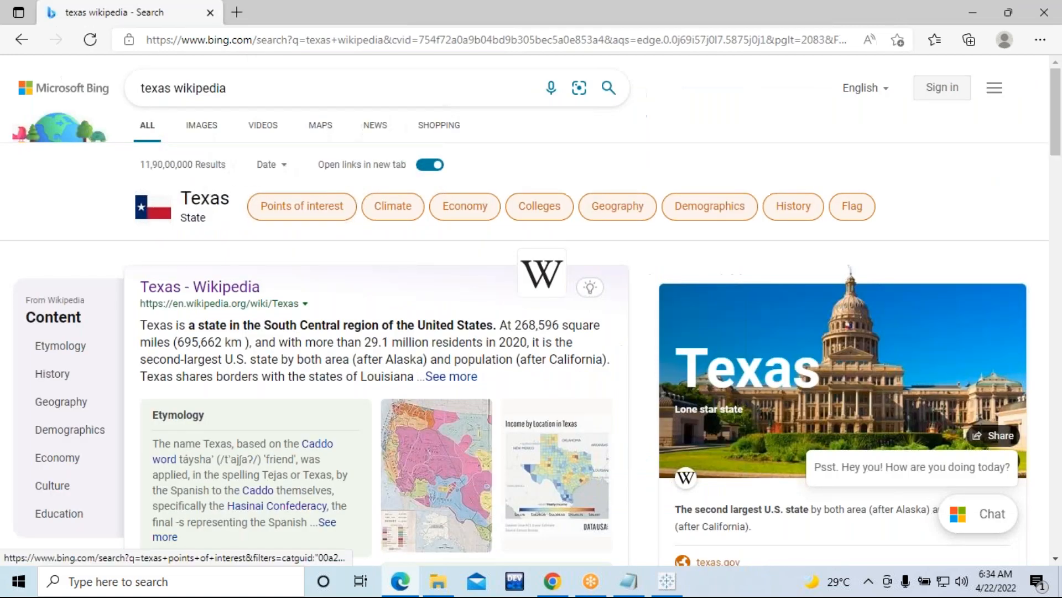
click(973, 12)
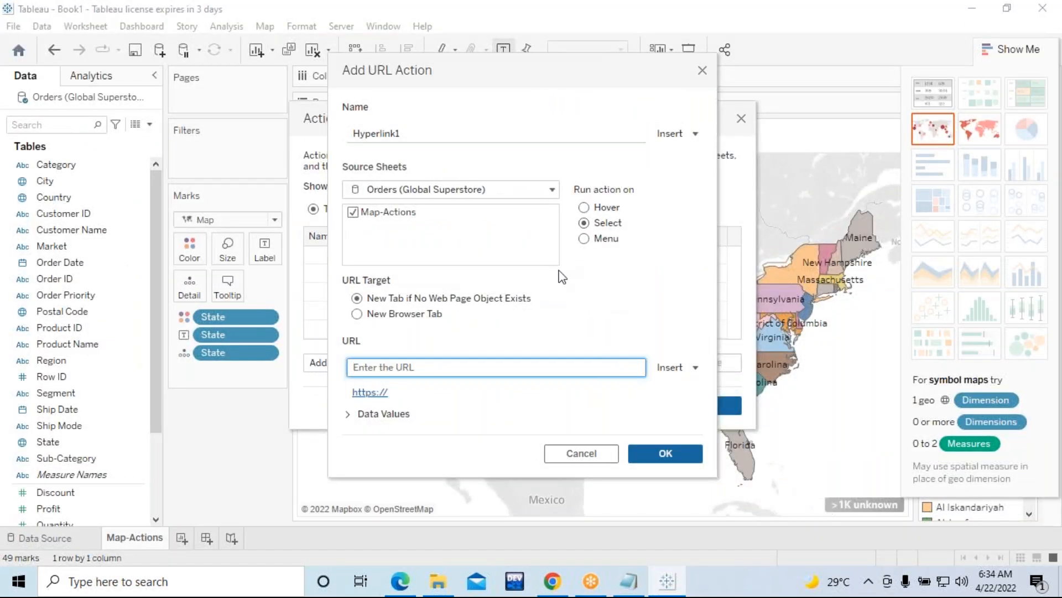
Cancel the unfinished URL action and close the Actions dialog
click(585, 455)
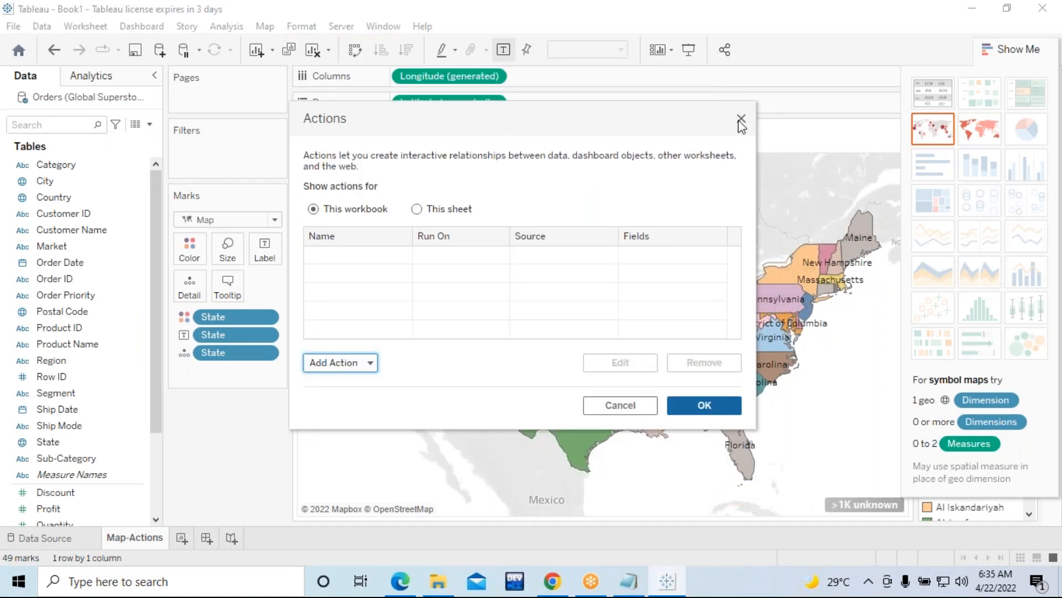
click(742, 119)
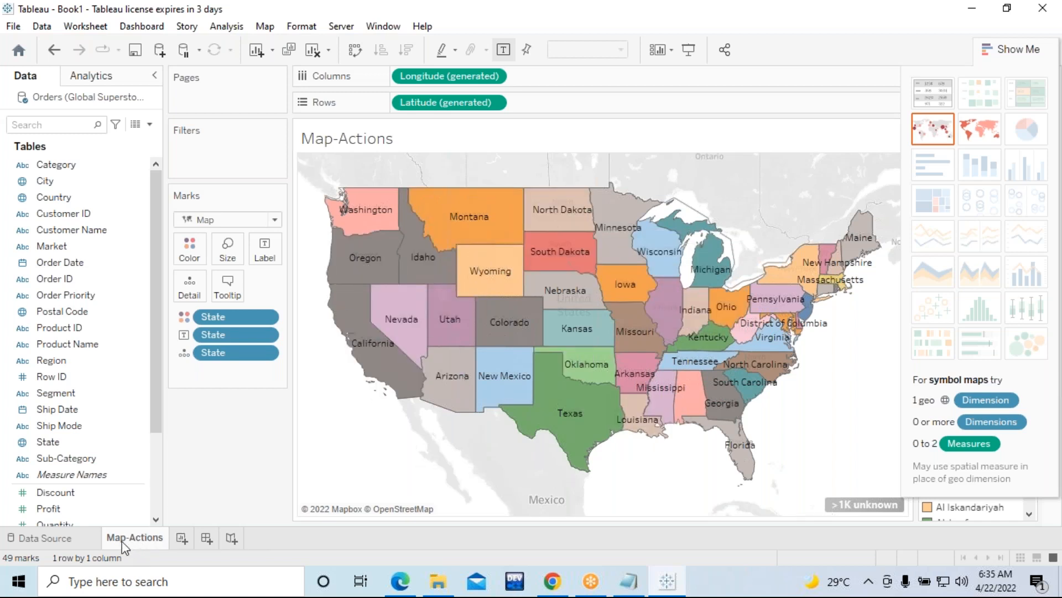
Start a Go to URL action with Map-Actions as the source sheet, and set it to run on Select
mouse_move(121, 541)
click(86, 27)
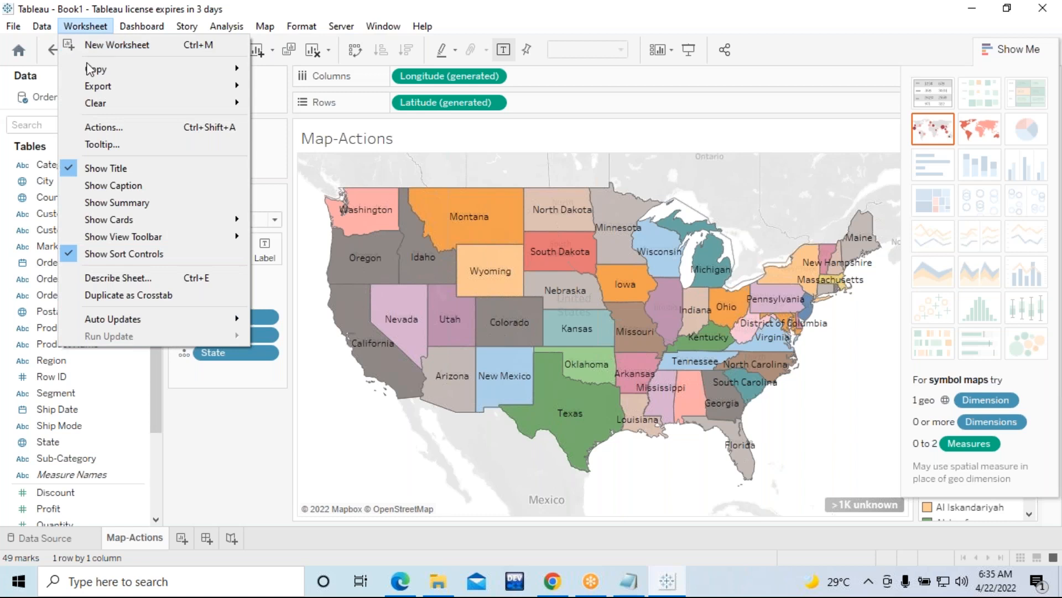
click(117, 129)
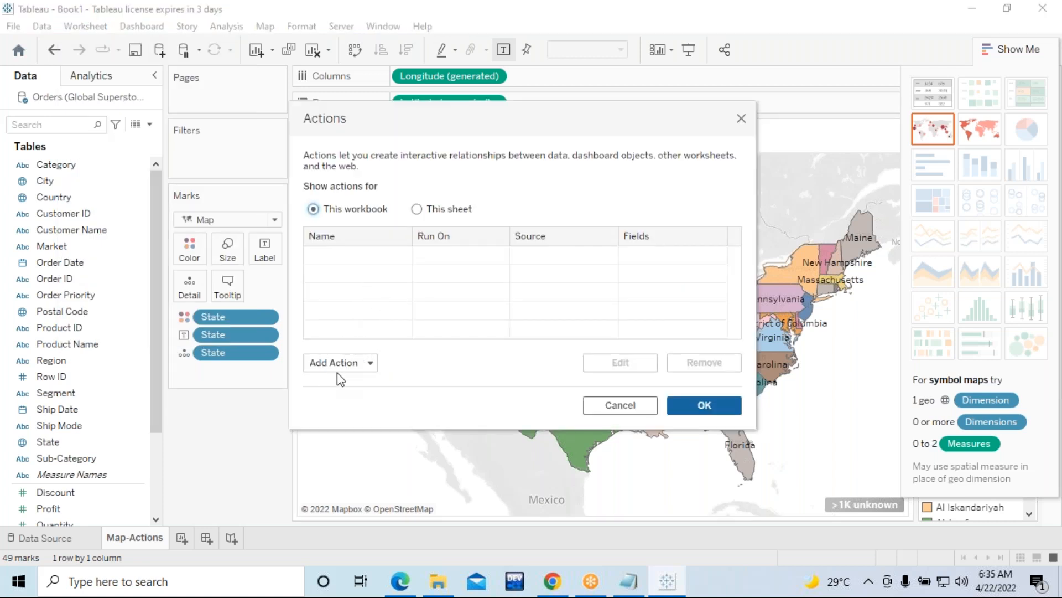
click(362, 368)
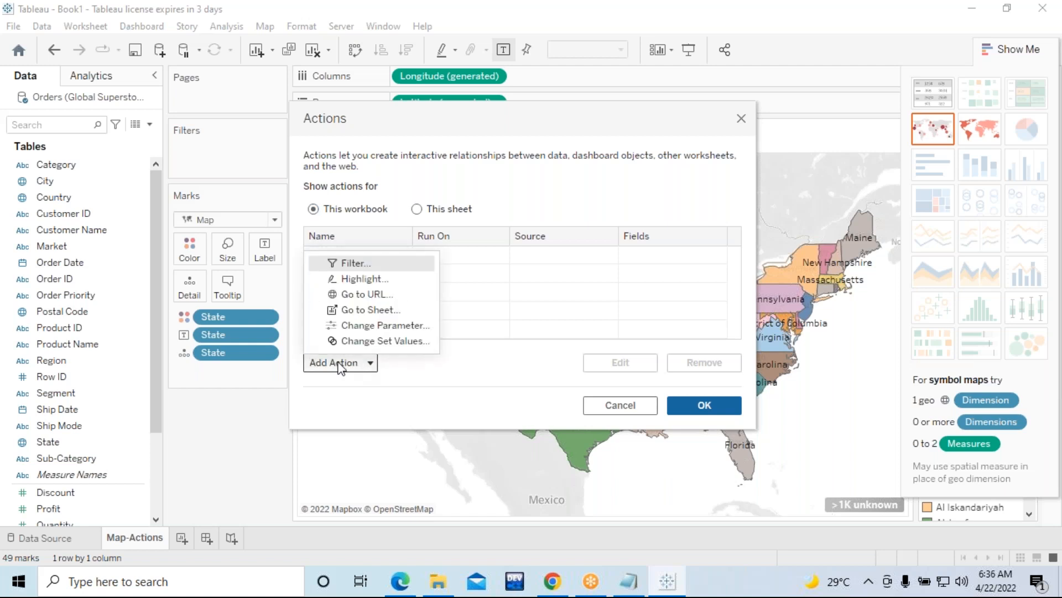
click(380, 293)
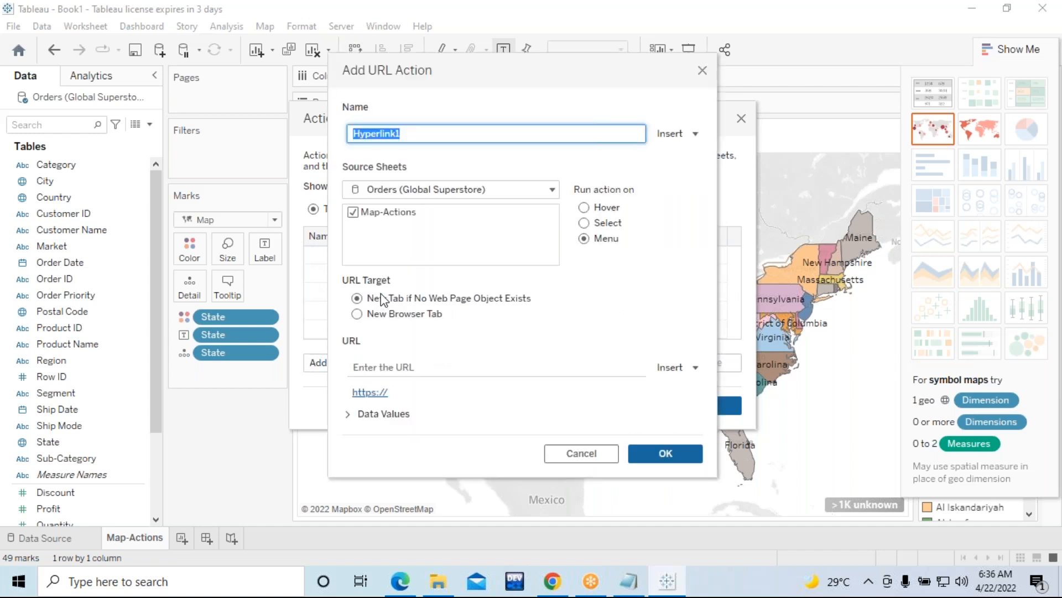
click(353, 213)
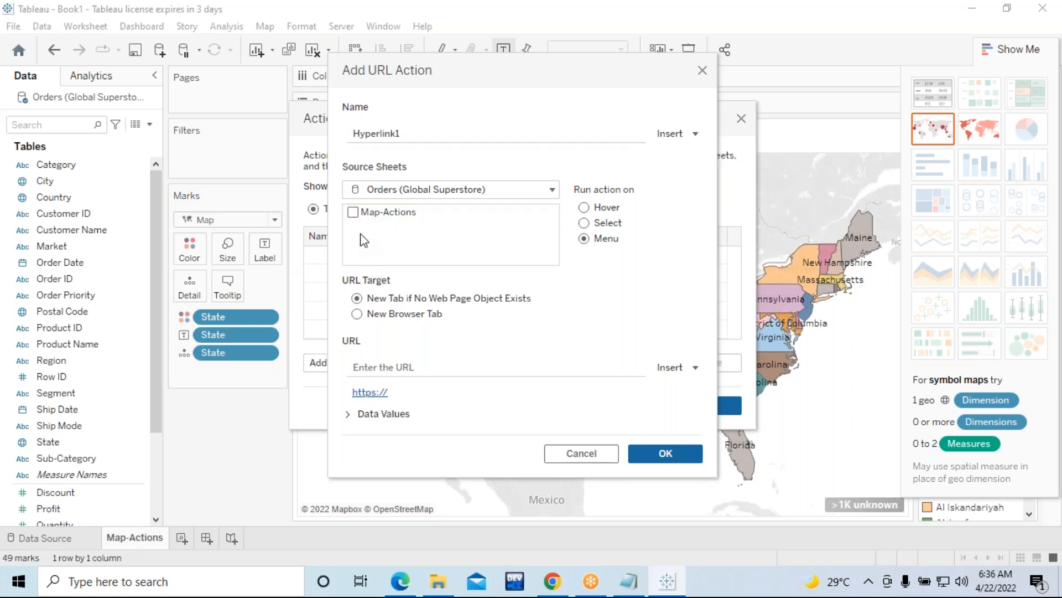
click(353, 212)
click(588, 224)
mouse_move(391, 593)
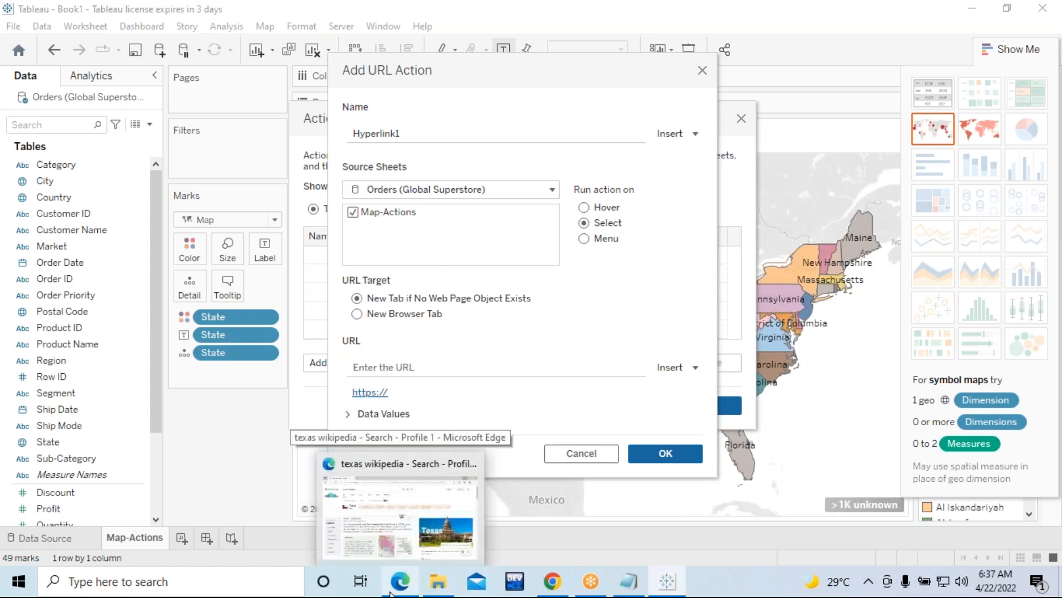
click(387, 363)
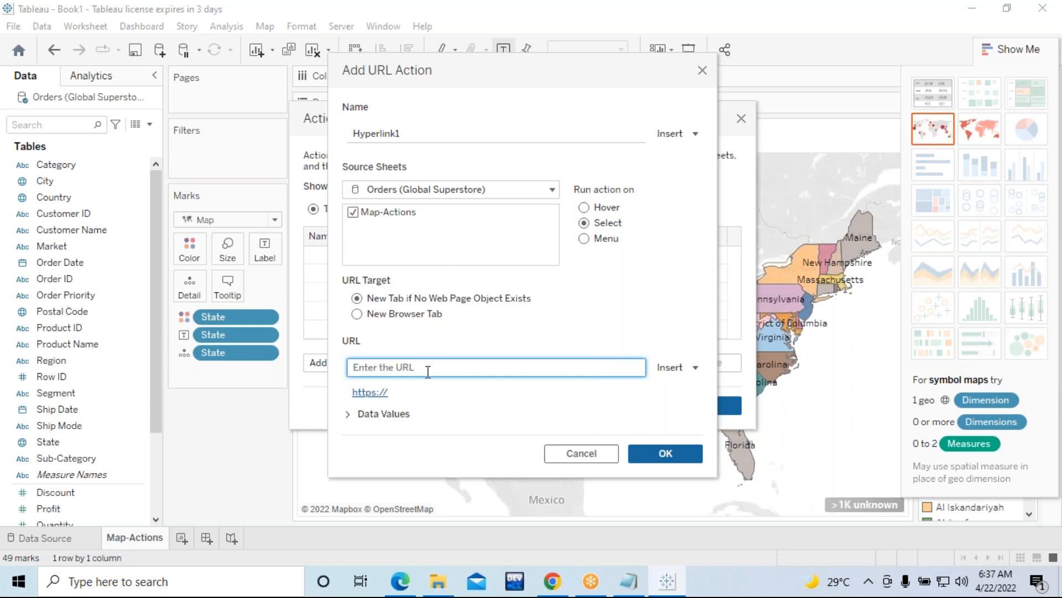
Switch to Microsoft Edge, open the Texas Wikipedia article from the search results, and copy its web address
click(403, 582)
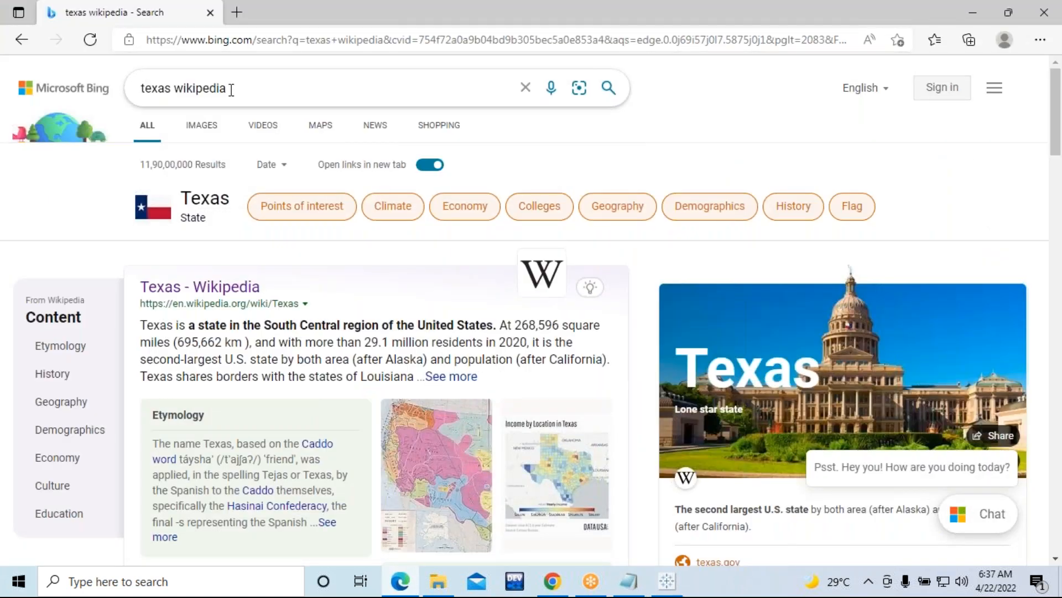
drag(141, 88, 238, 85)
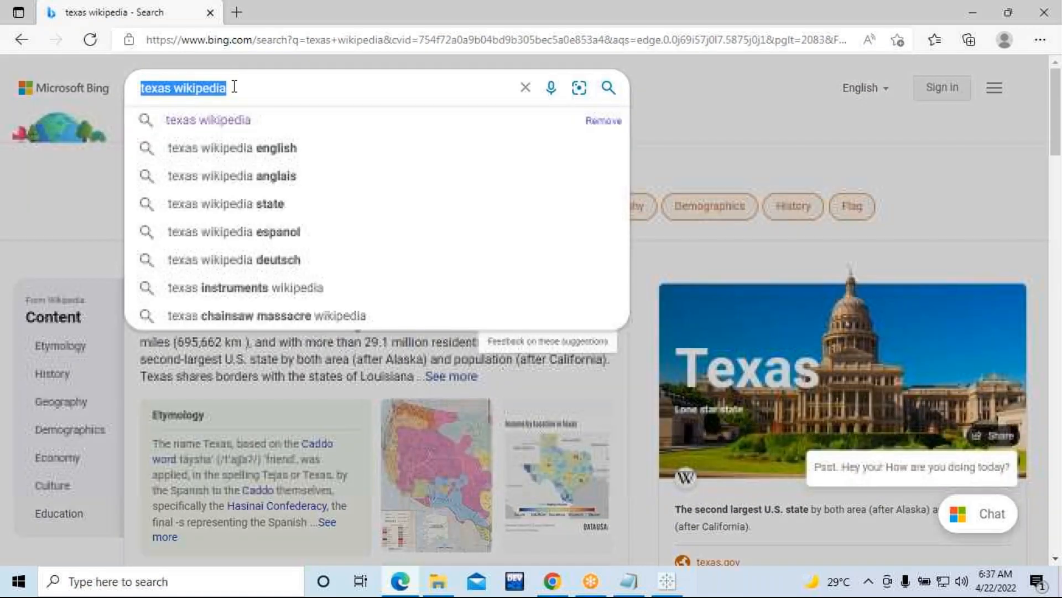
click(93, 193)
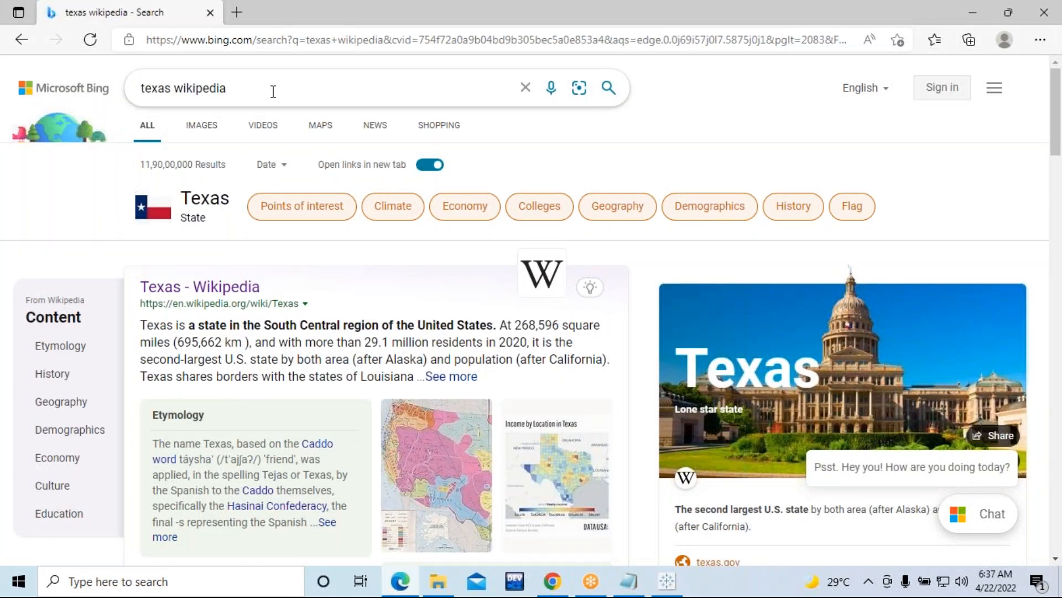
click(206, 288)
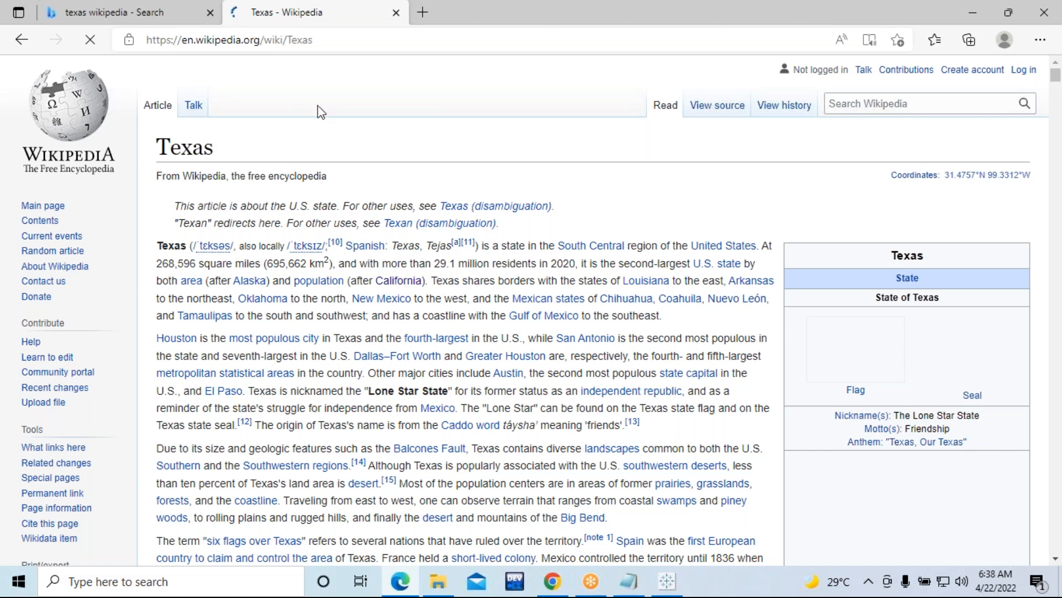
click(336, 38)
click(360, 39)
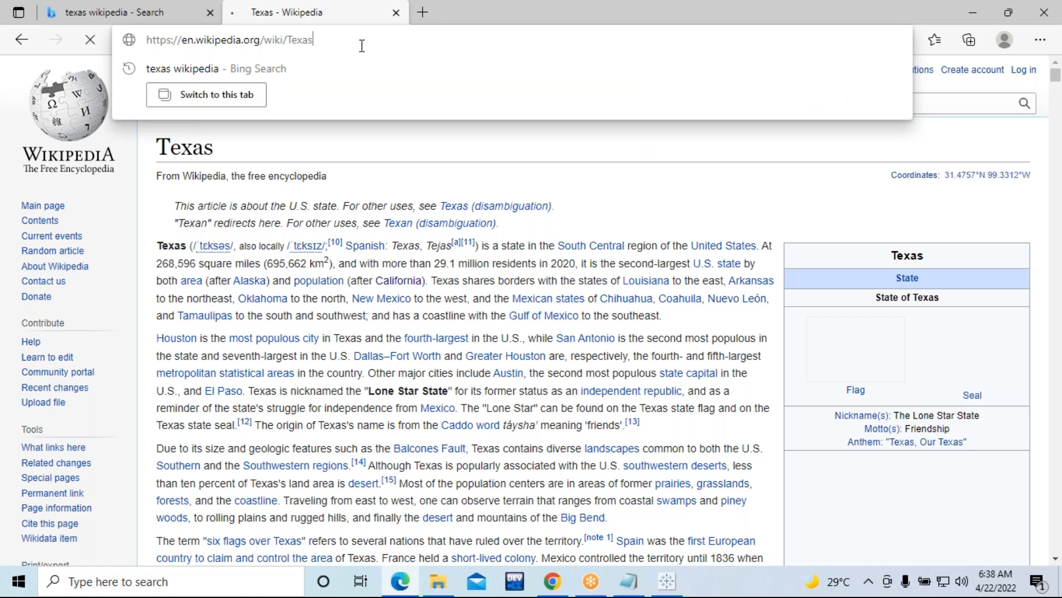
drag(377, 40, 147, 39)
key(ctrl+c)
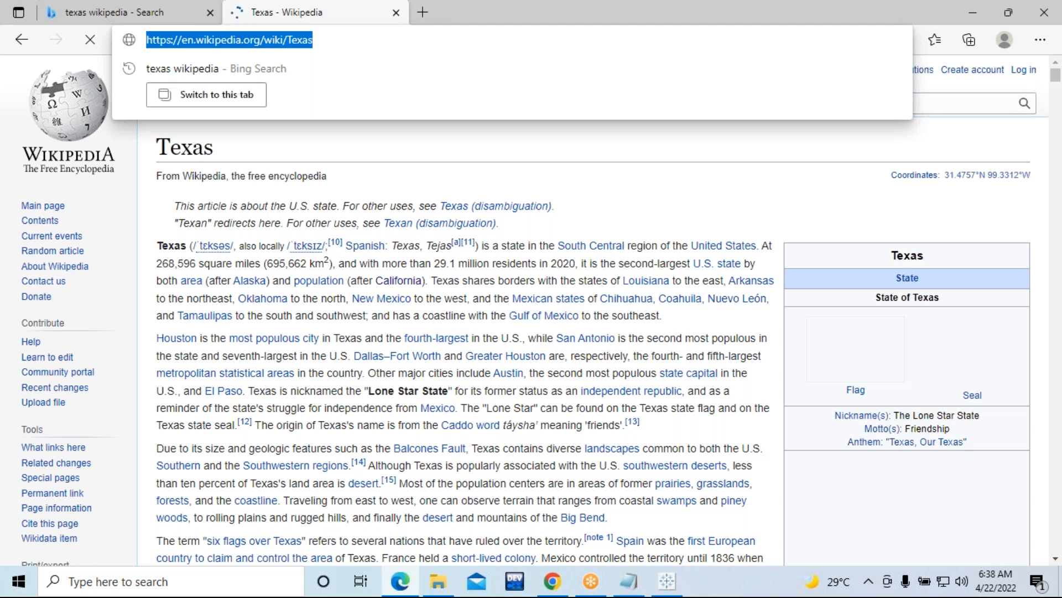
click(662, 590)
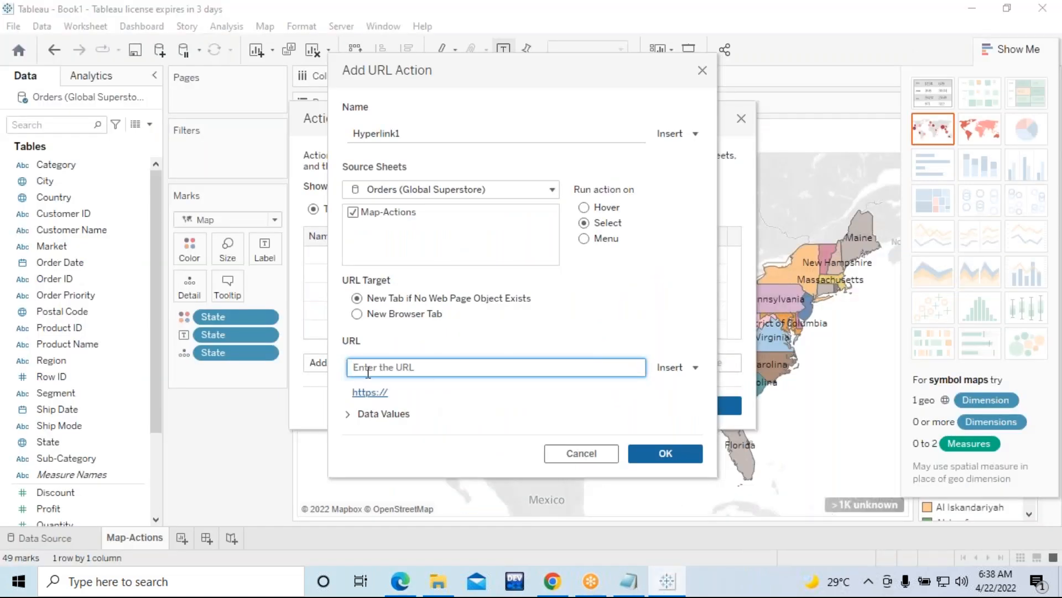
key(ctrl+v)
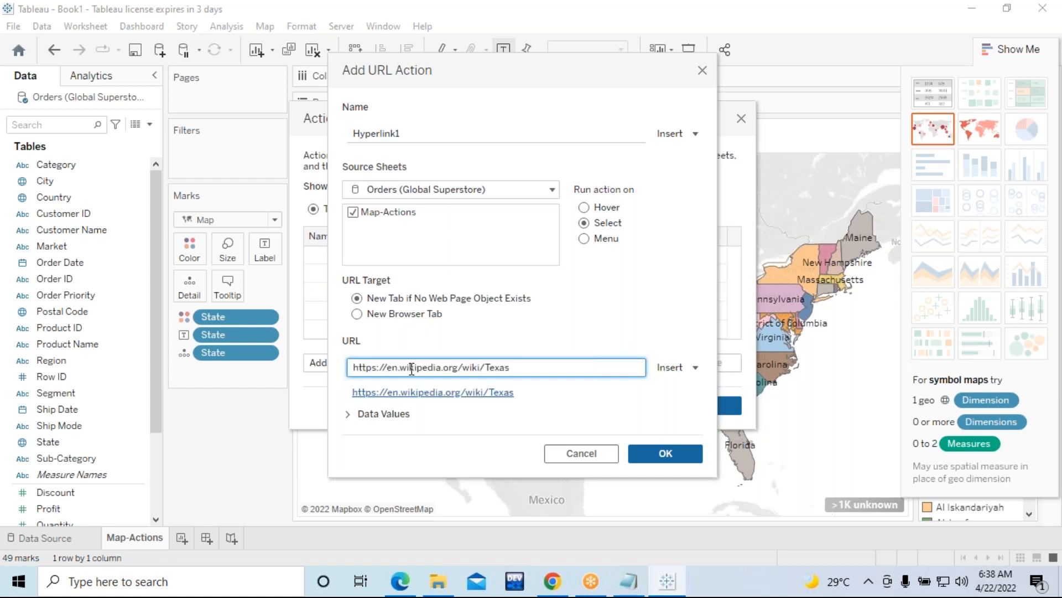
click(661, 460)
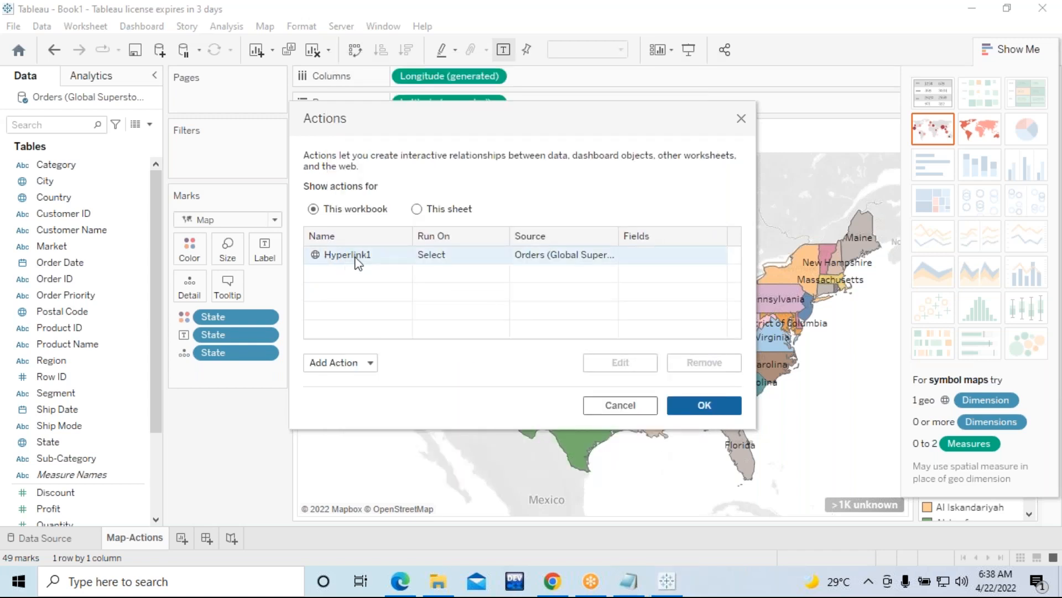
Confirm the workbook's actions, then switch to Microsoft Edge and close the browser window holding the Texas article
click(701, 410)
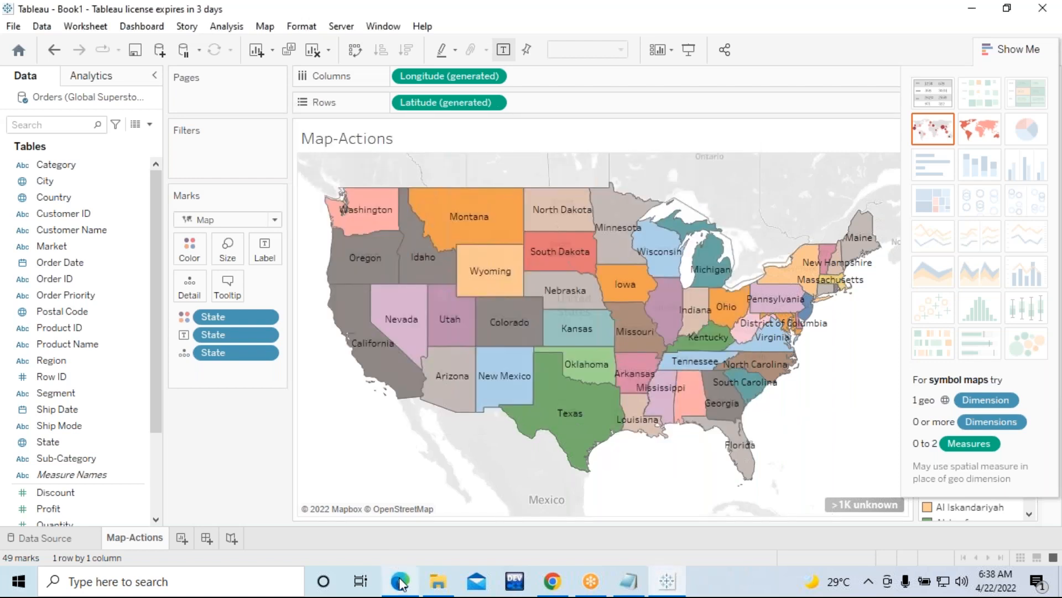
mouse_move(400, 582)
click(388, 498)
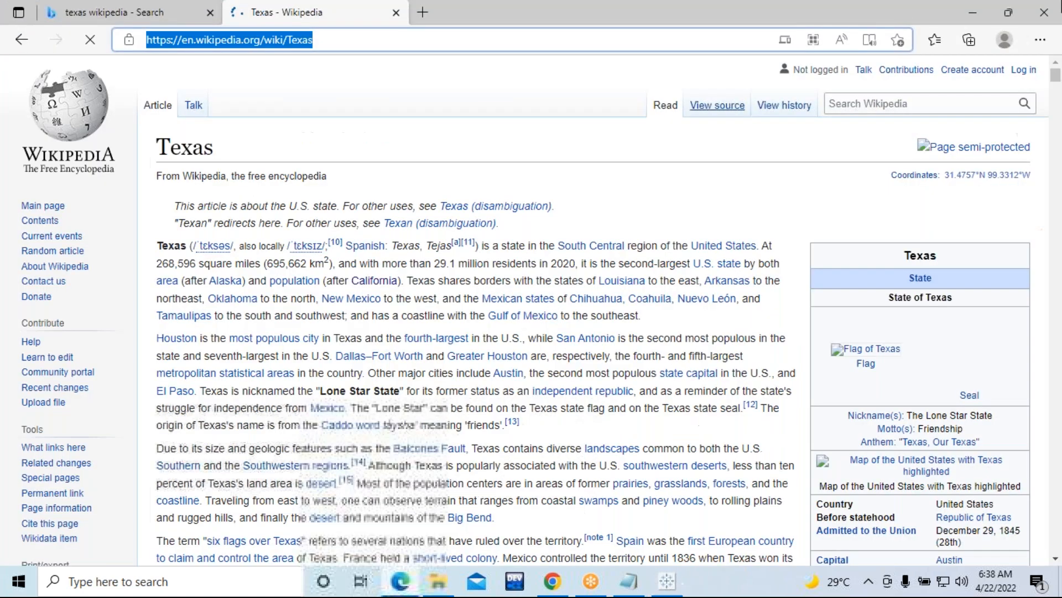
click(1046, 12)
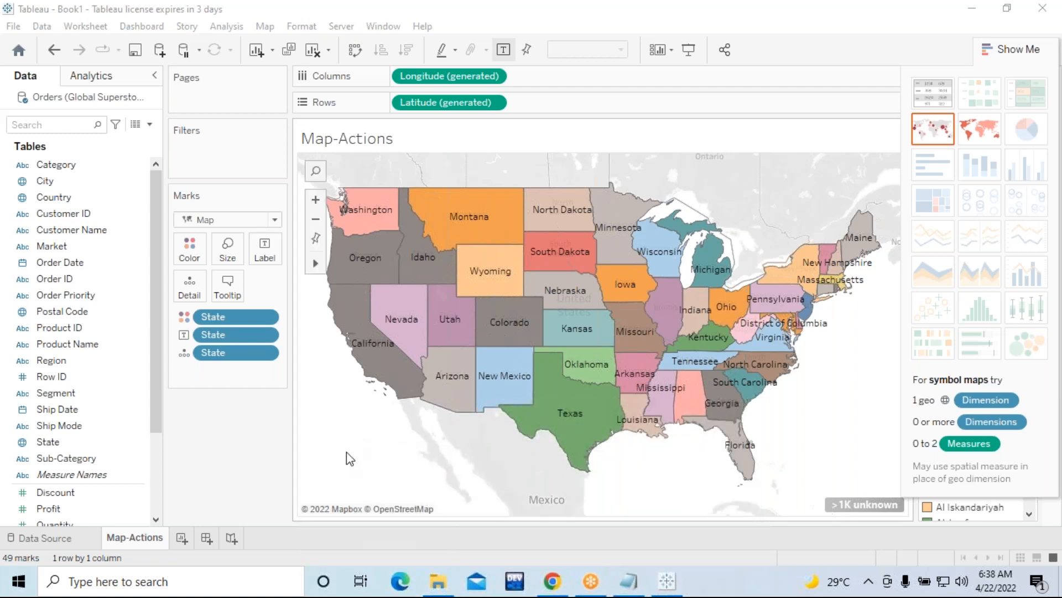
Test the URL action by selecting Texas and California on the map, closing the browser and clearing the selection each time
click(569, 418)
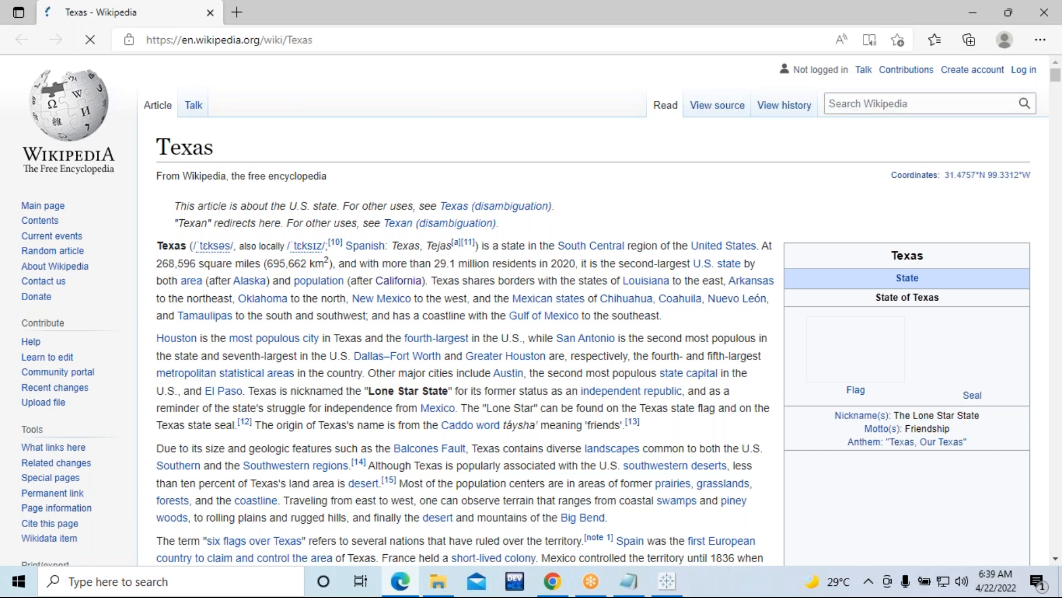
click(1047, 8)
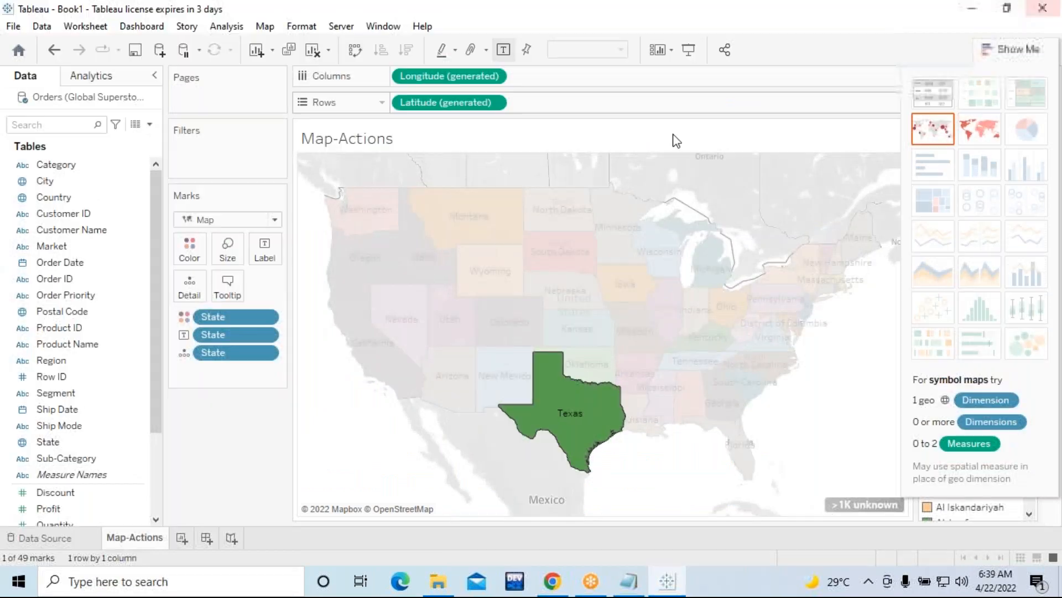
click(621, 492)
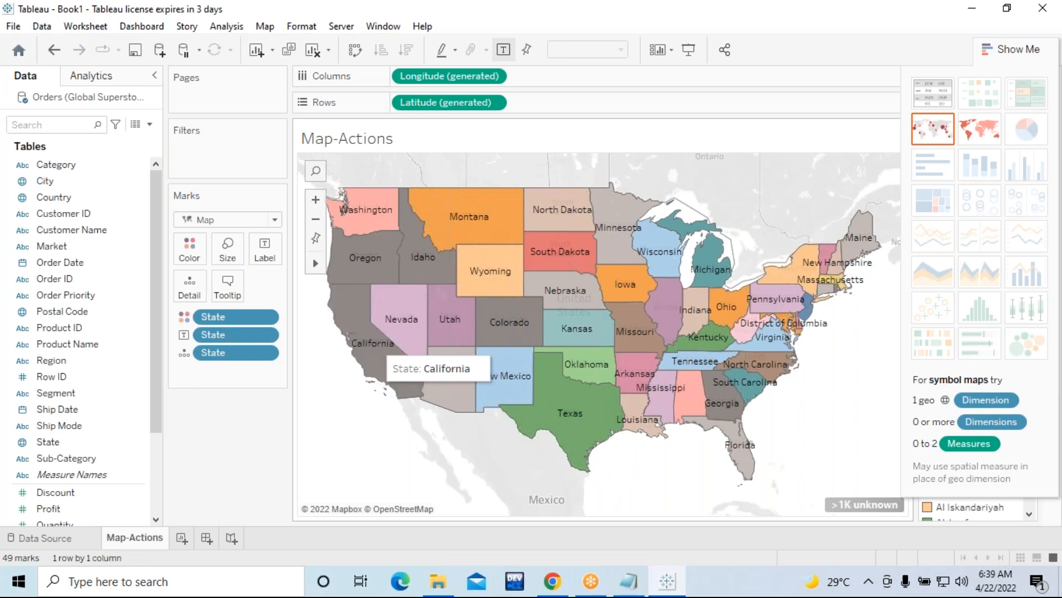
click(376, 350)
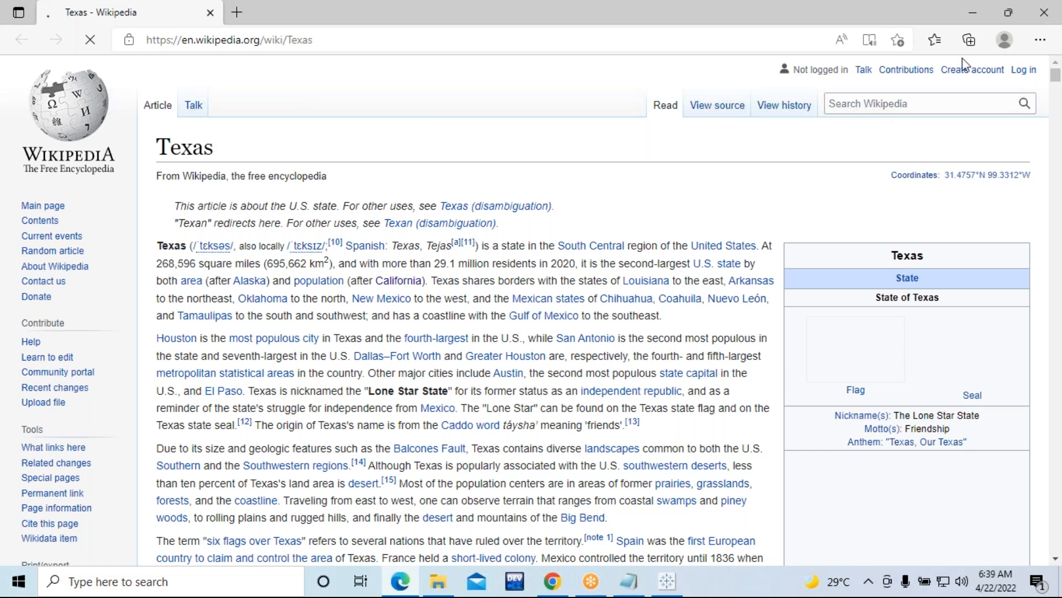
click(1043, 12)
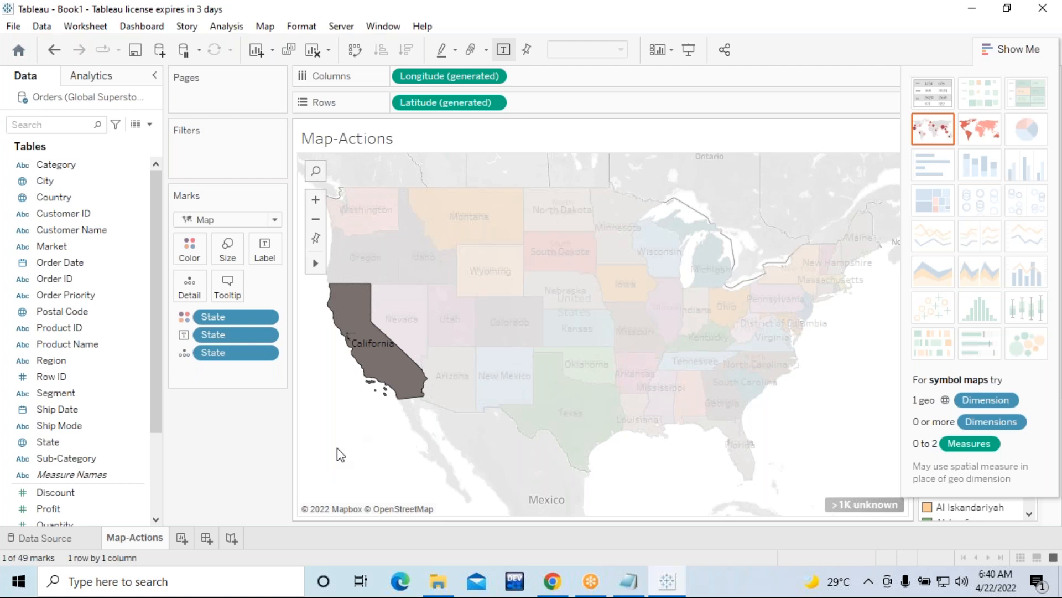
click(337, 447)
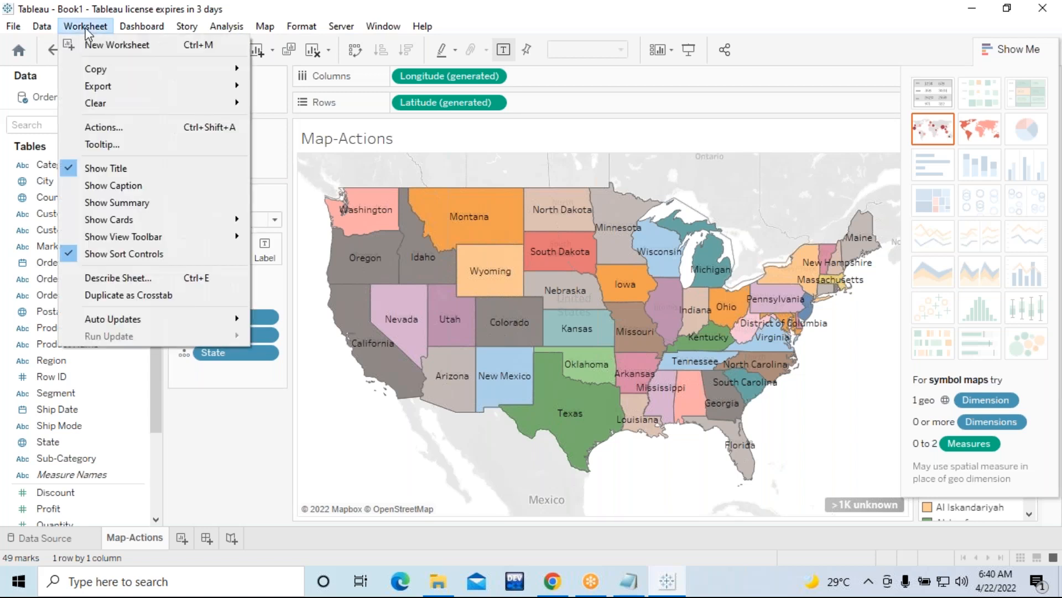
click(107, 127)
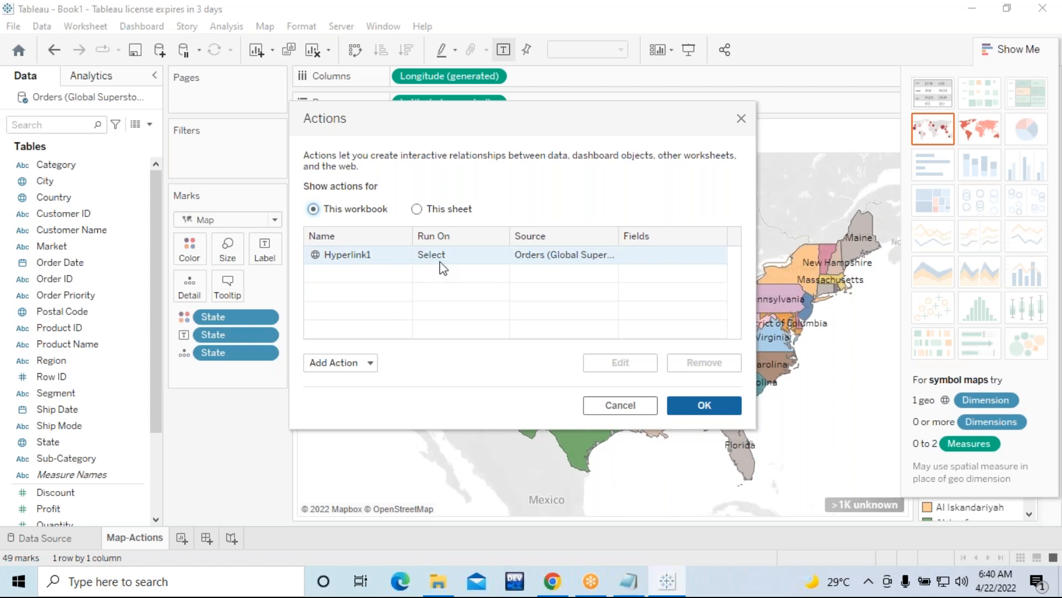
click(455, 257)
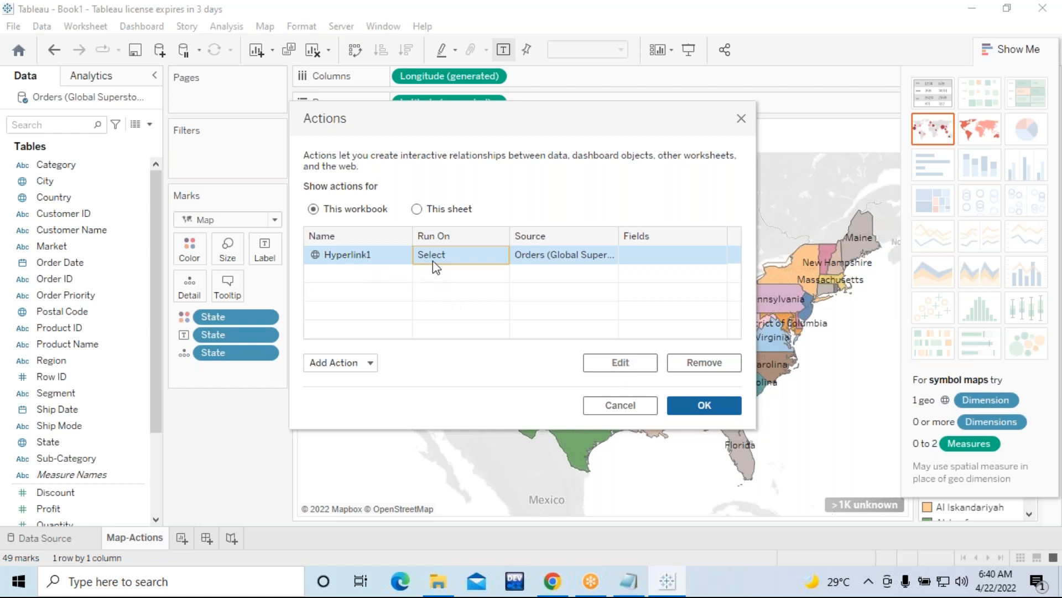
click(632, 368)
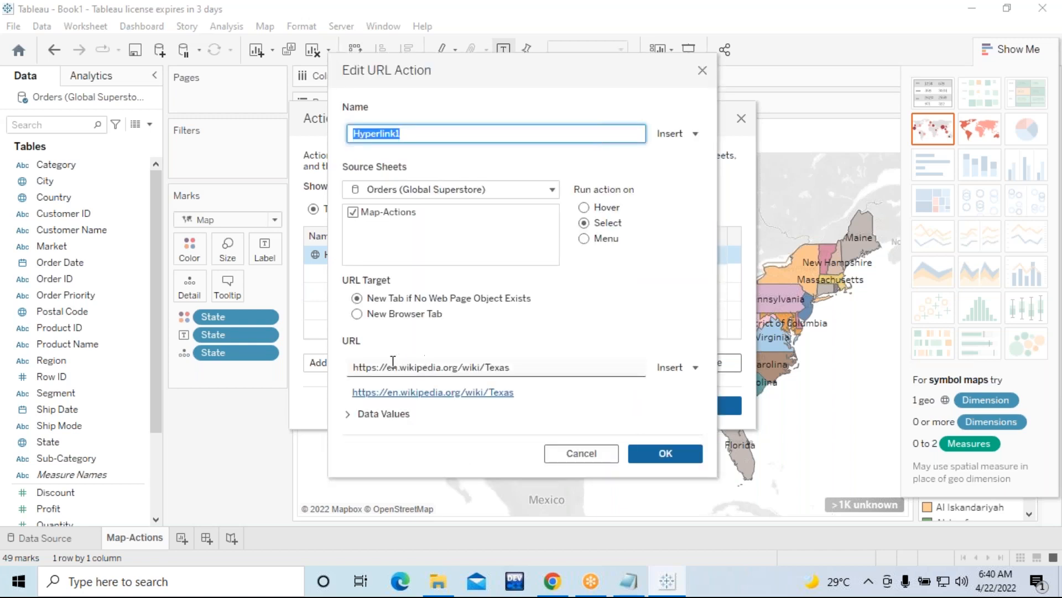
click(523, 367)
click(526, 367)
key(BackSpace)
key(BackSpace)
key(BackSpace)
key(BackSpace)
key(BackSpace)
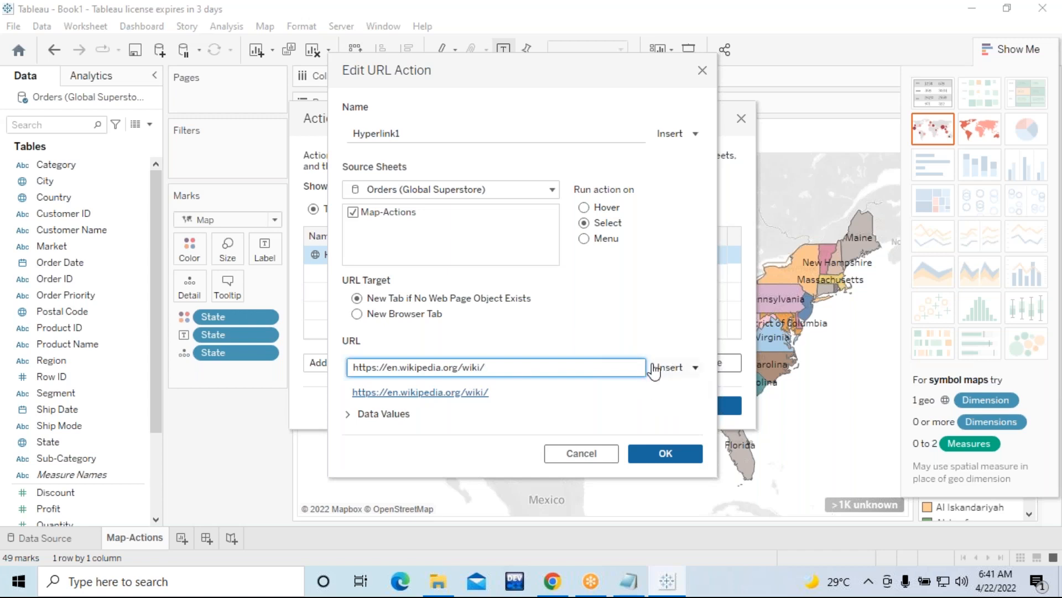
Insert the State field at the end of the action's URL, then save the action and confirm the workbook's actions
click(693, 372)
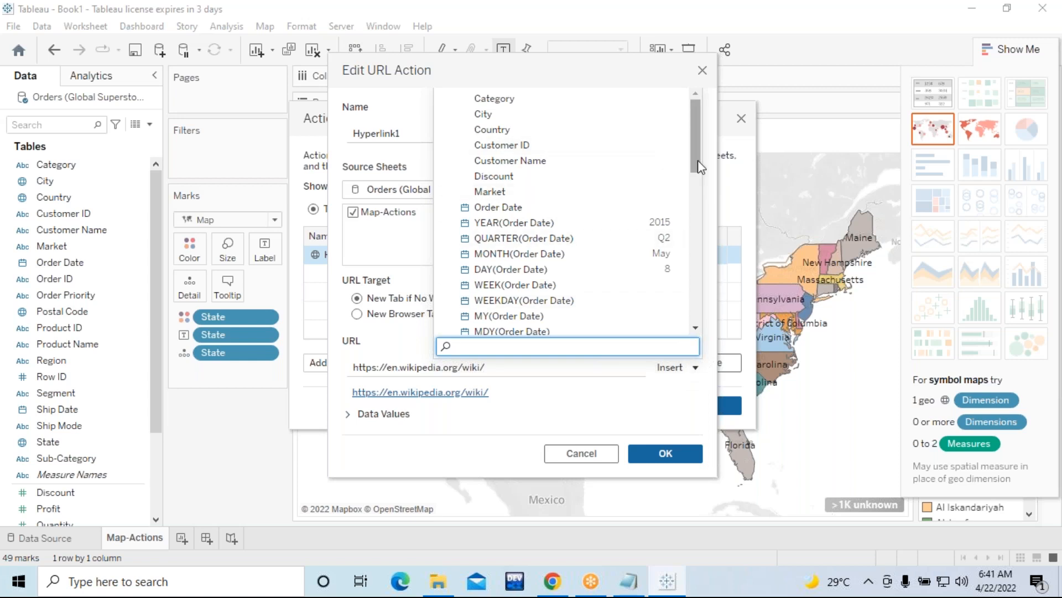
drag(698, 163, 684, 321)
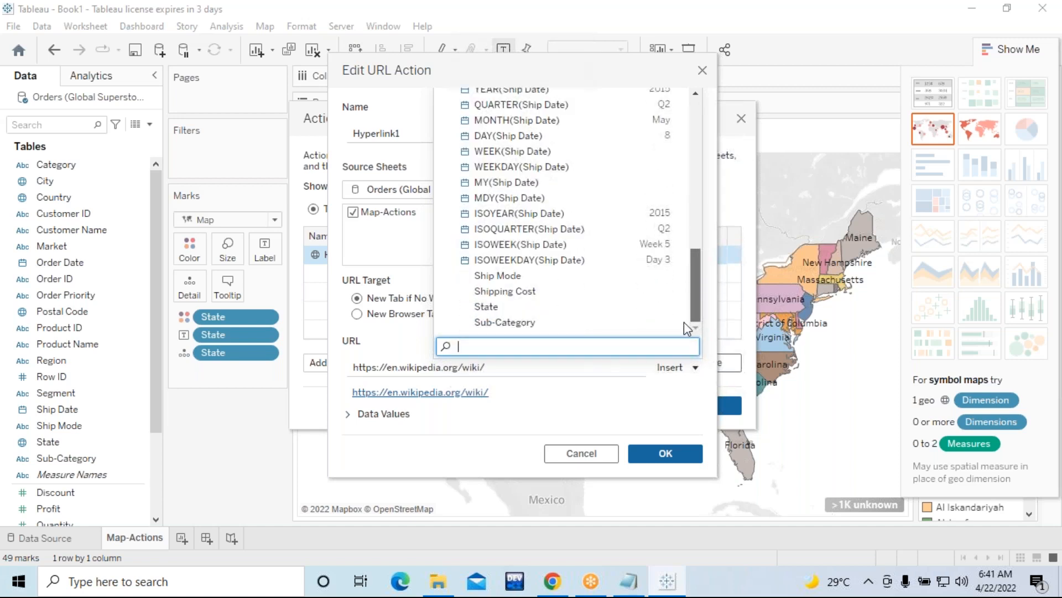
click(489, 307)
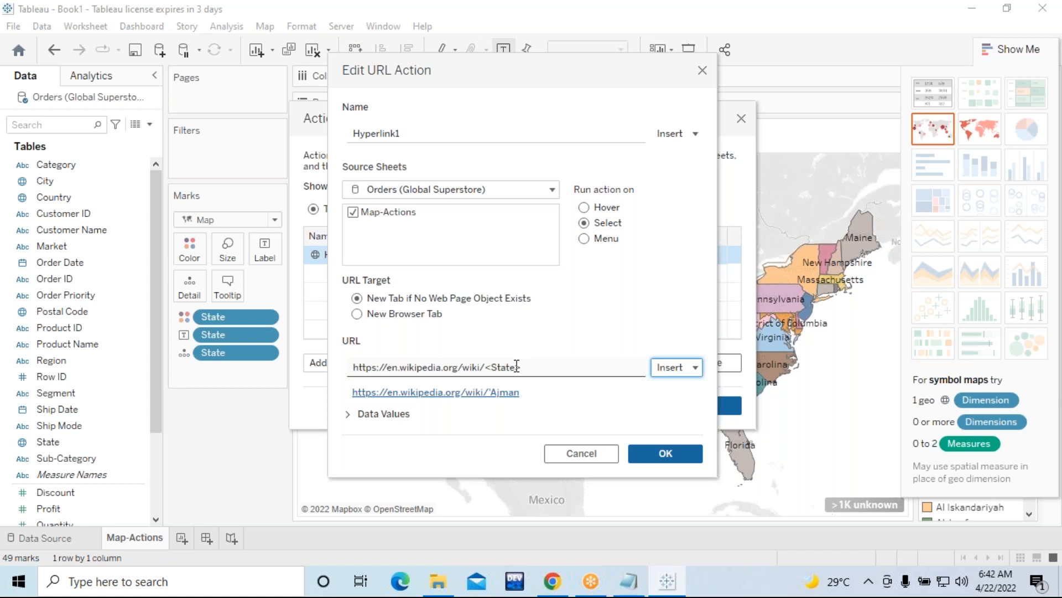
click(654, 459)
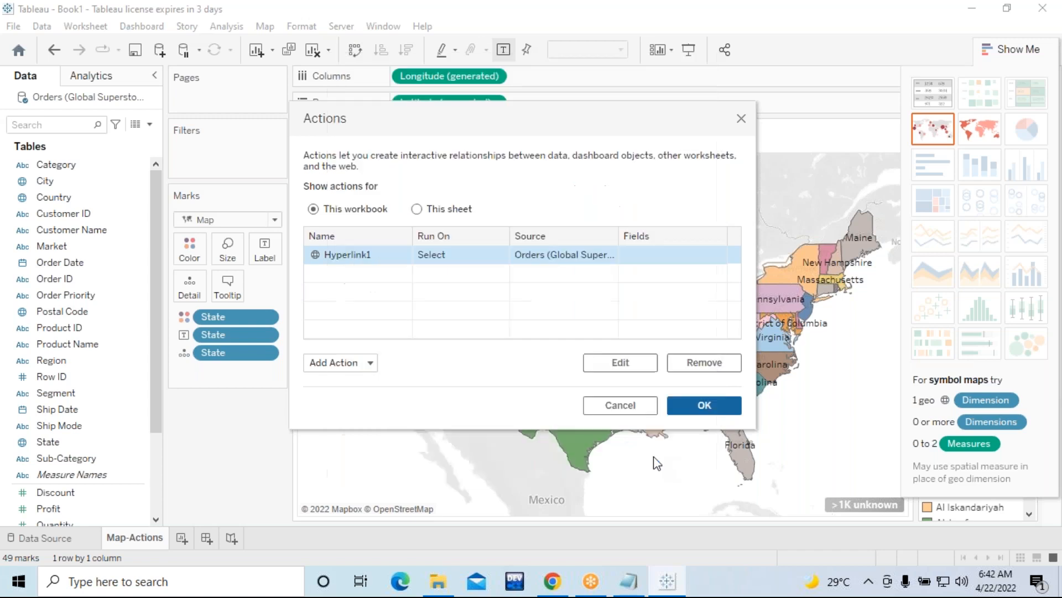
click(693, 410)
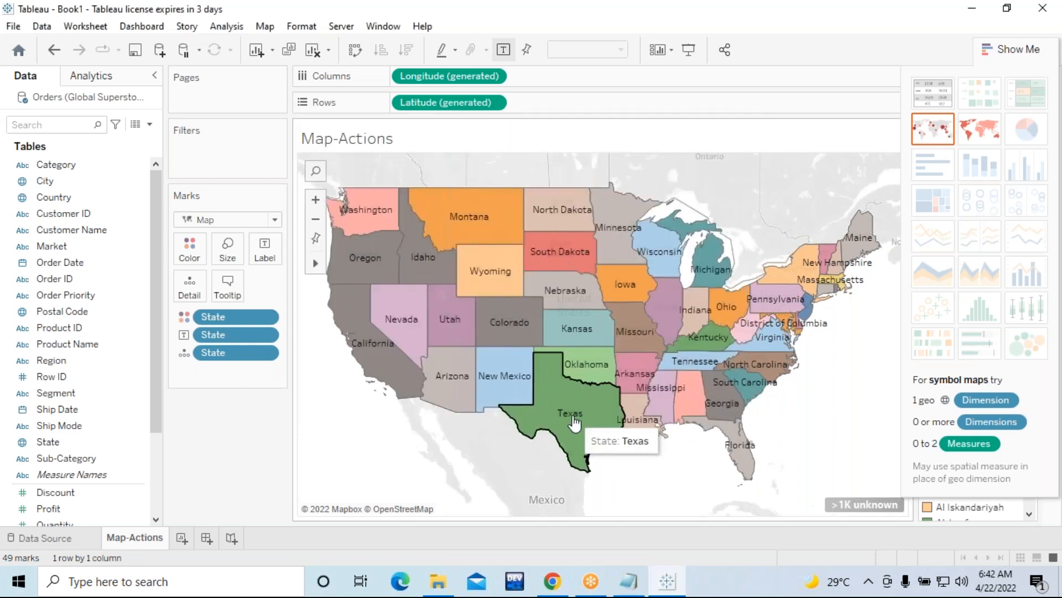
Test the dynamic URL action on Texas, Washington and Florida, closing the browser and clearing the selection after each
click(573, 419)
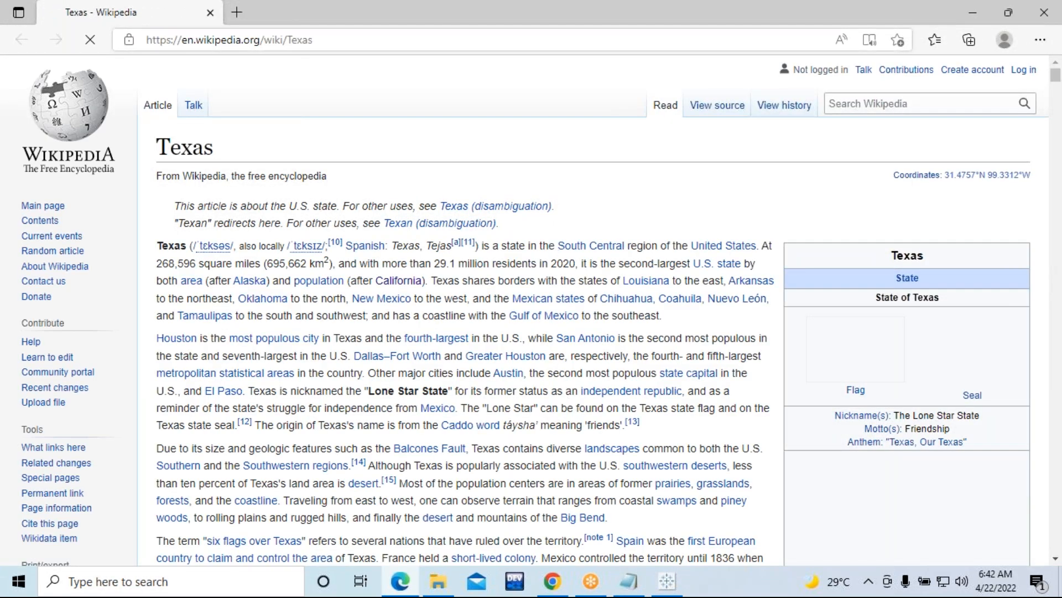
click(1045, 12)
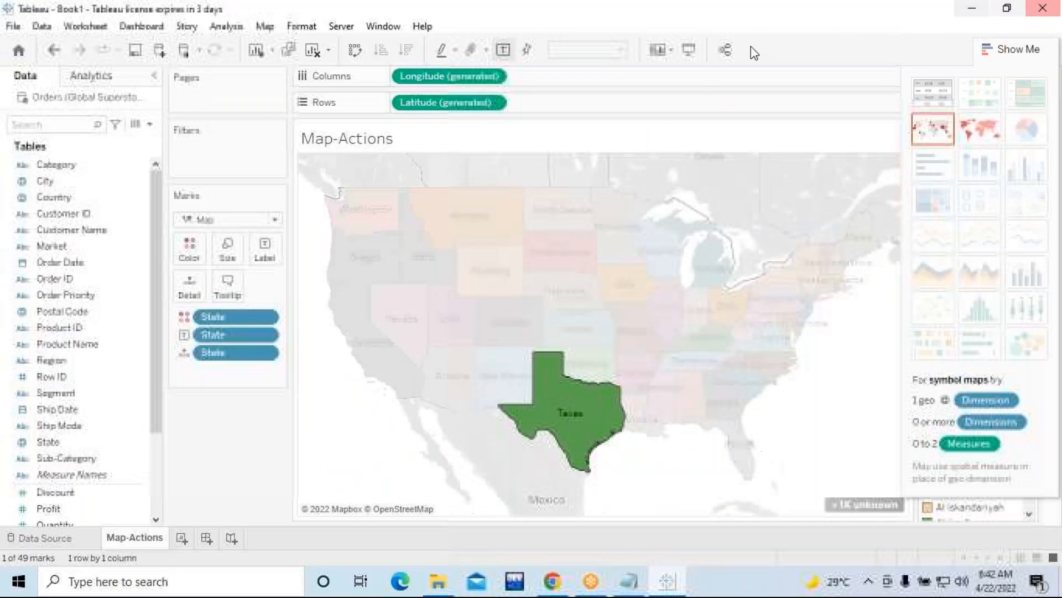
click(622, 482)
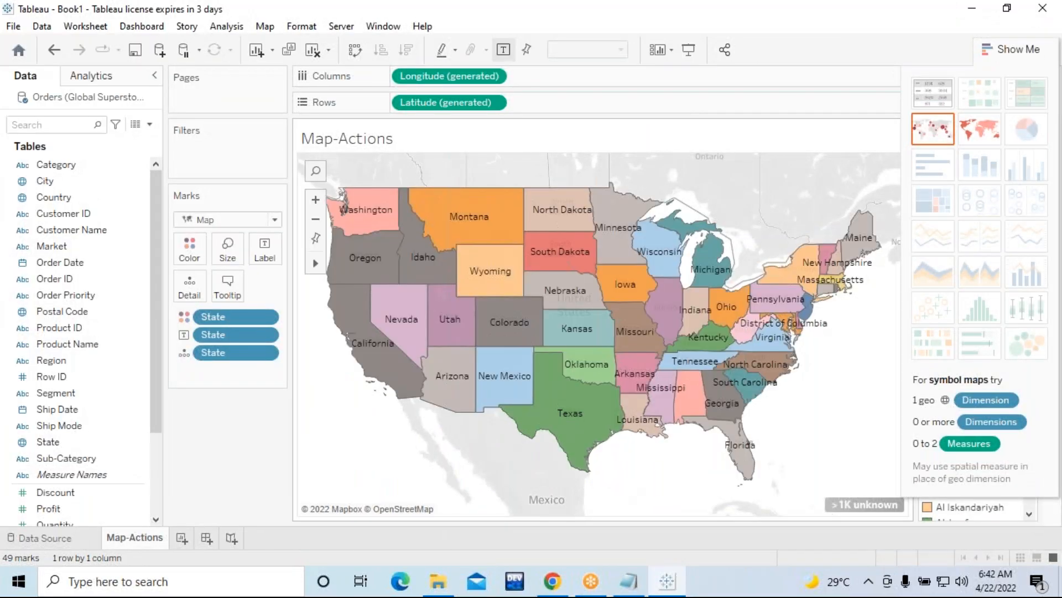
click(377, 219)
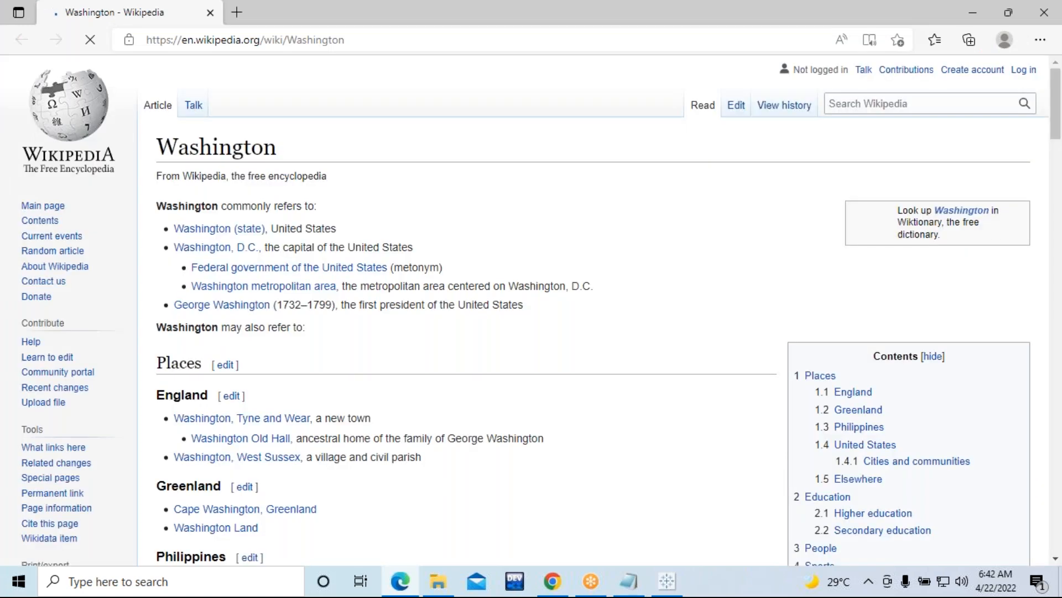
click(1044, 12)
click(637, 490)
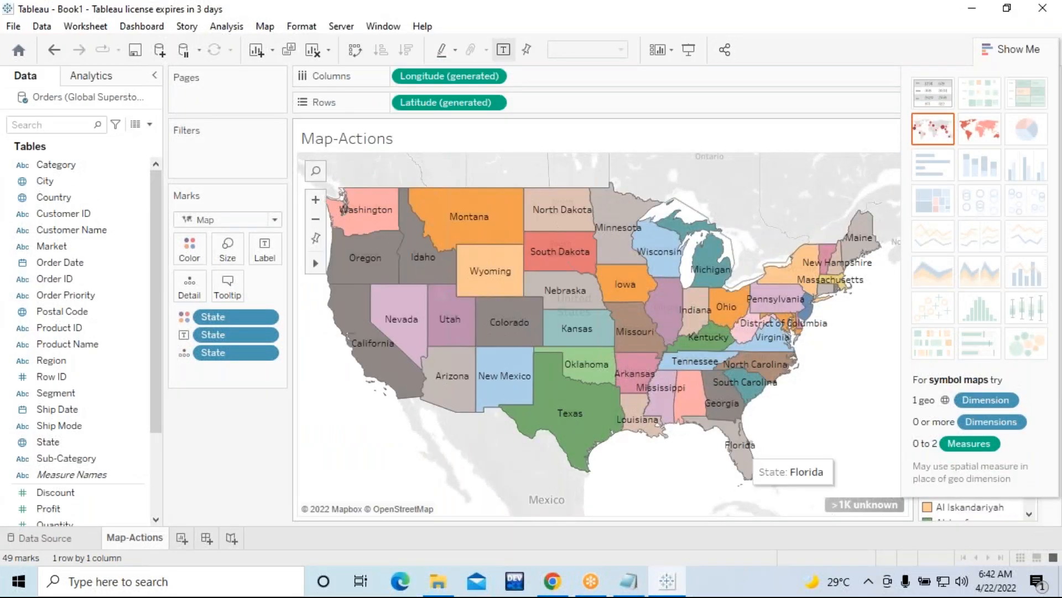
click(736, 454)
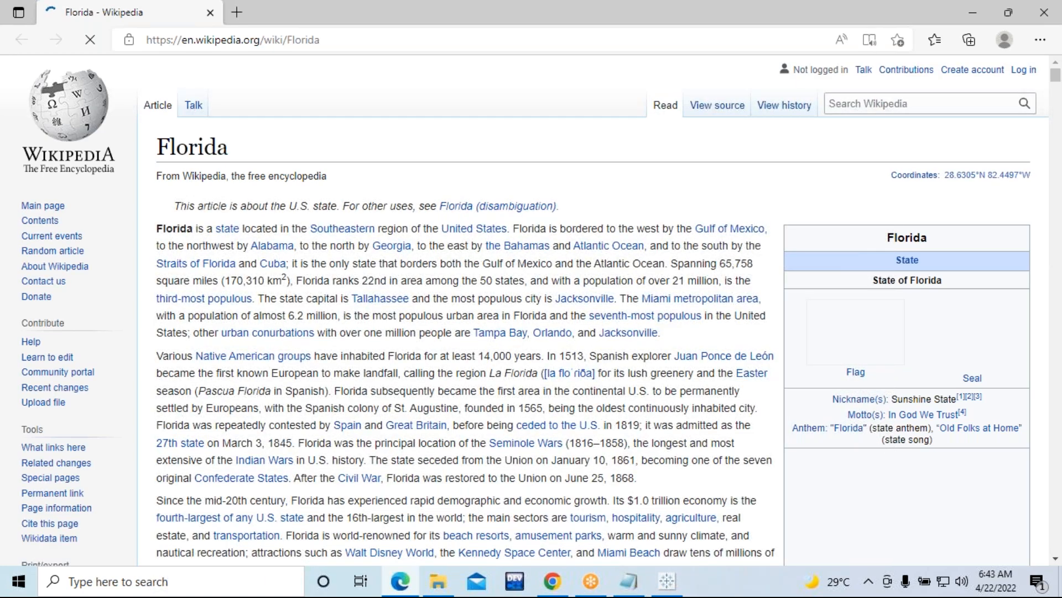
click(1039, 15)
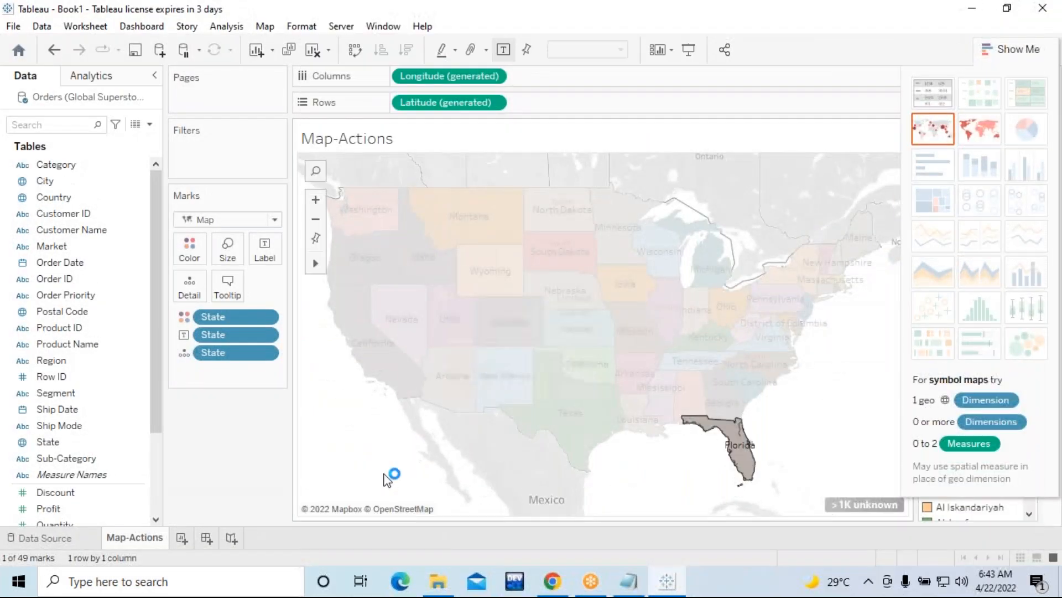
click(362, 473)
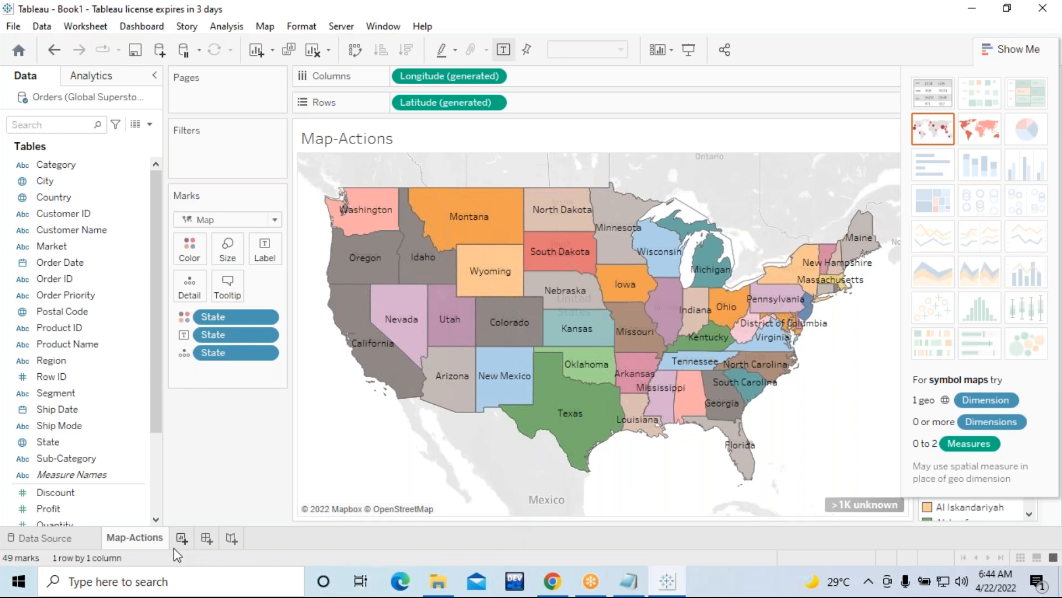
Create a new dashboard in the workbook
click(142, 26)
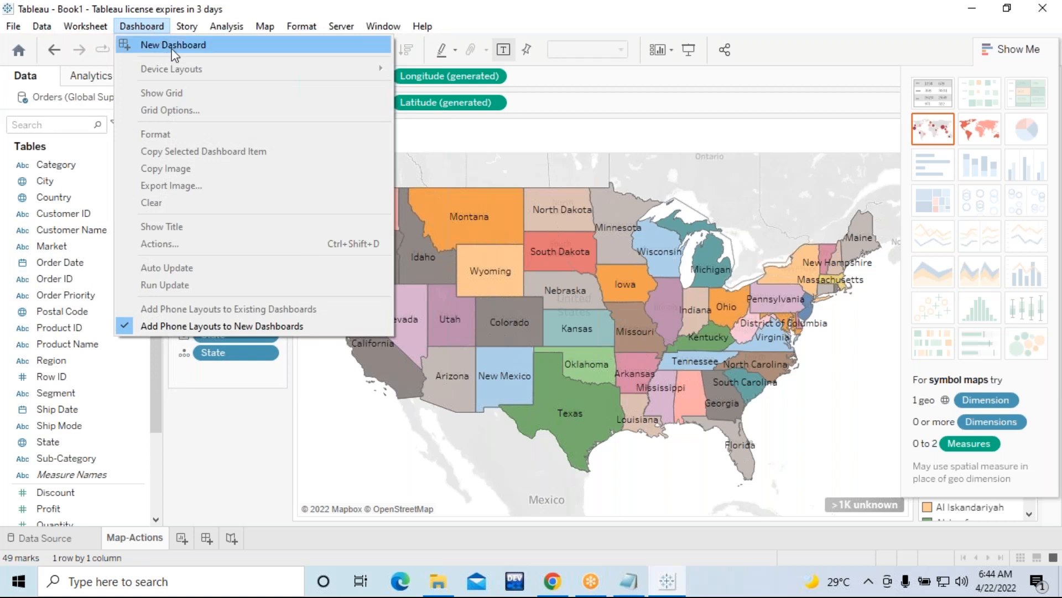
click(226, 466)
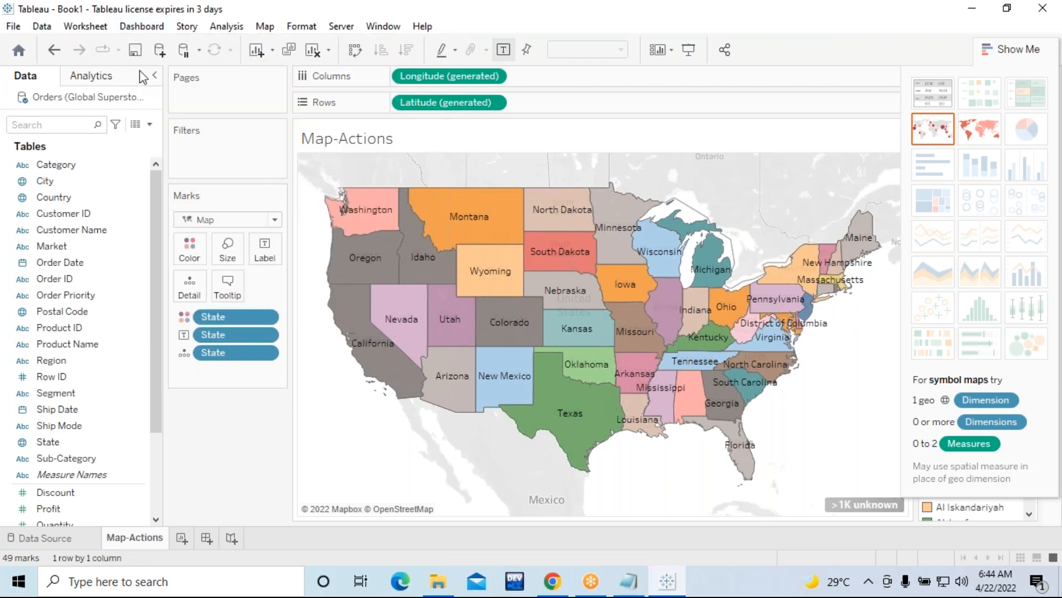
click(139, 28)
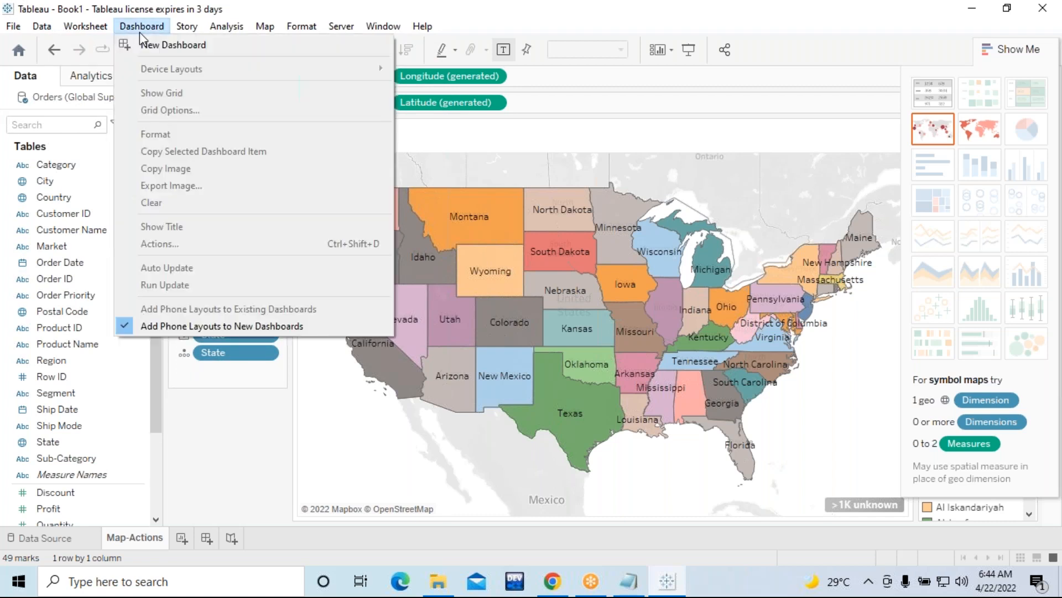
click(169, 49)
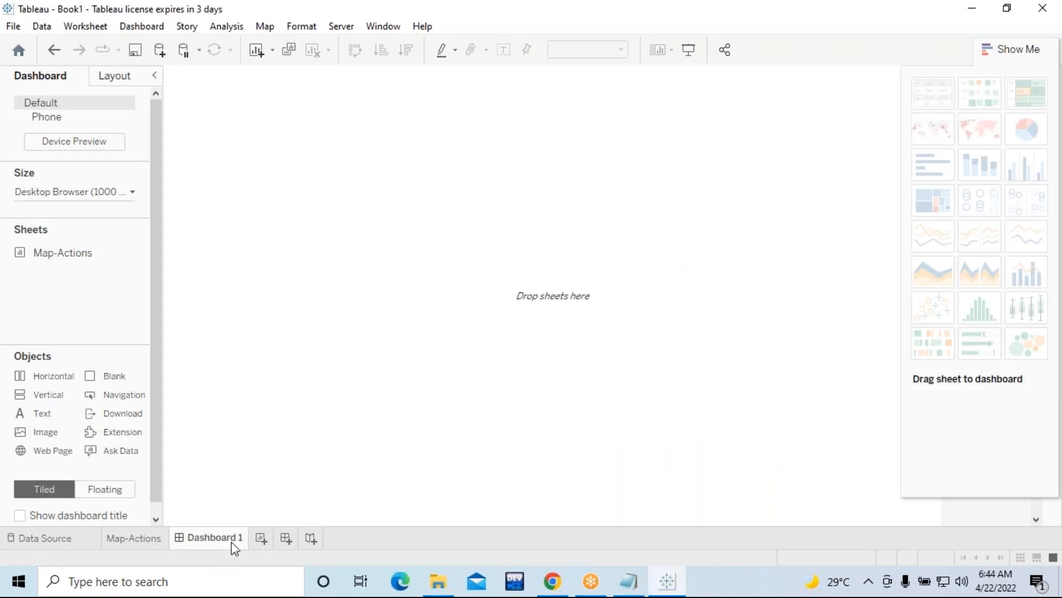
Set dashboard objects to floating, place the Map-Actions sheet on the dashboard, and enlarge it upward, leftward and downward
click(109, 492)
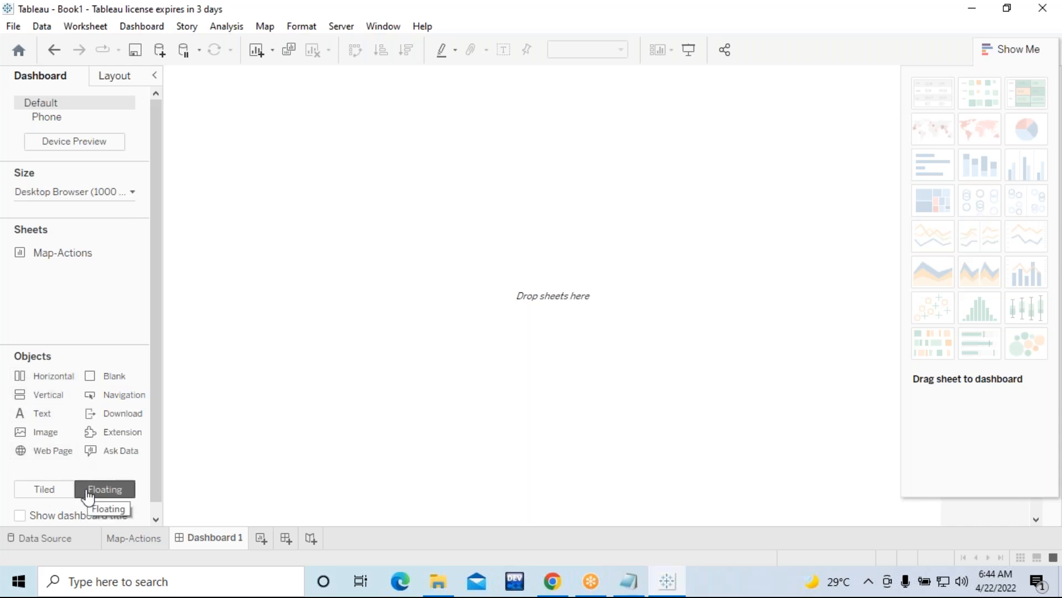
drag(66, 253, 244, 217)
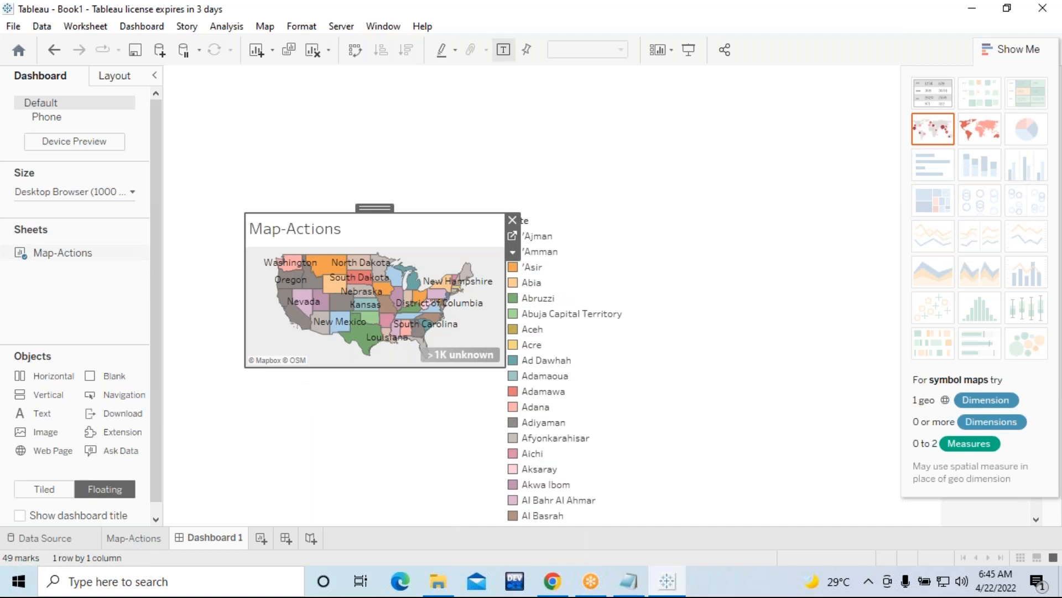
drag(205, 157, 164, 129)
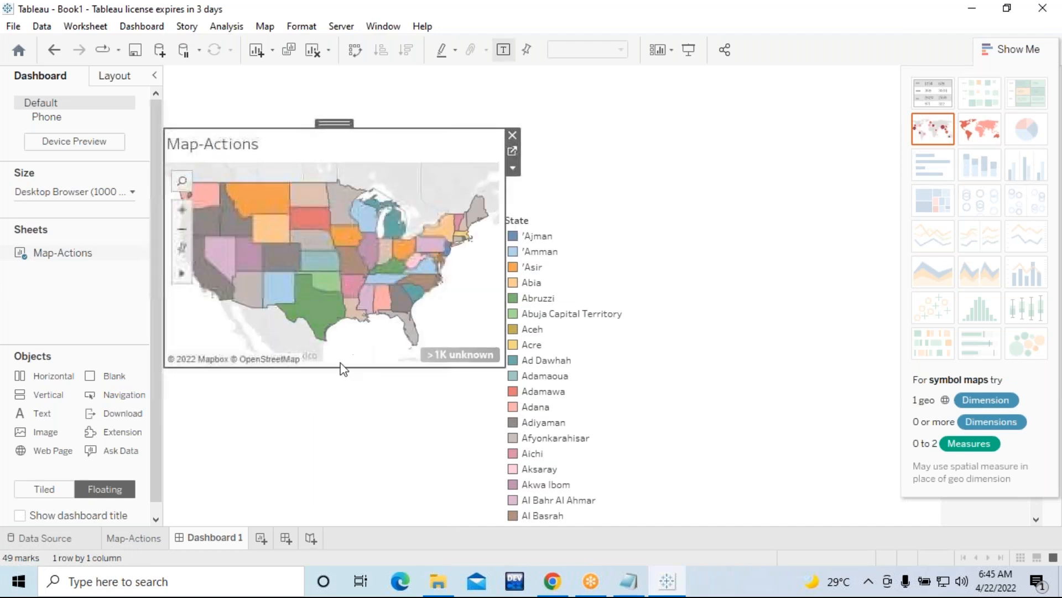
drag(334, 379, 334, 476)
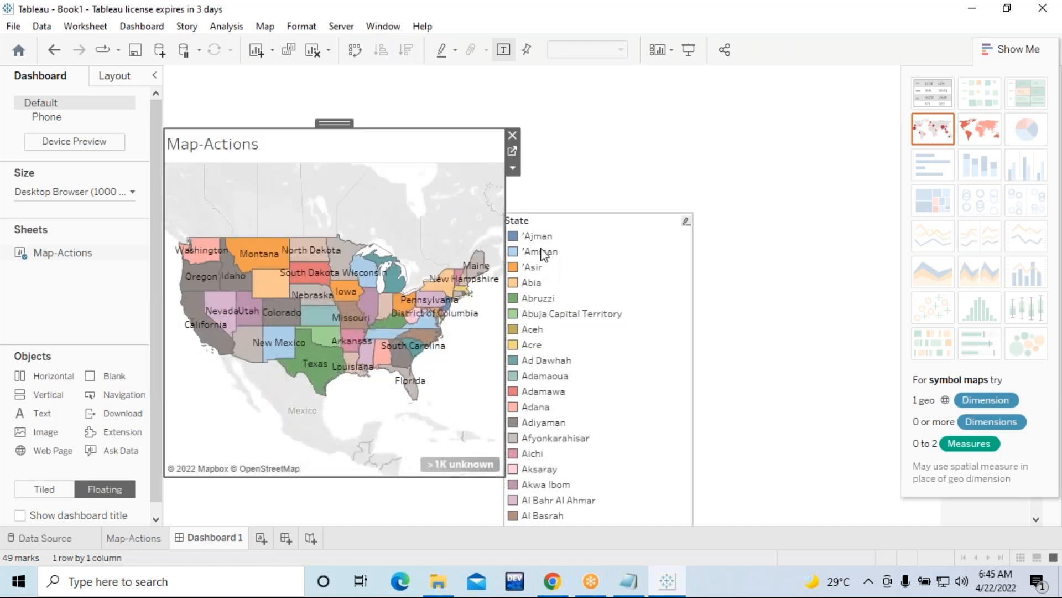
Remove the State legend from the dashboard, widen the Map-Actions map to the right, and hide the chart suggestions
click(635, 239)
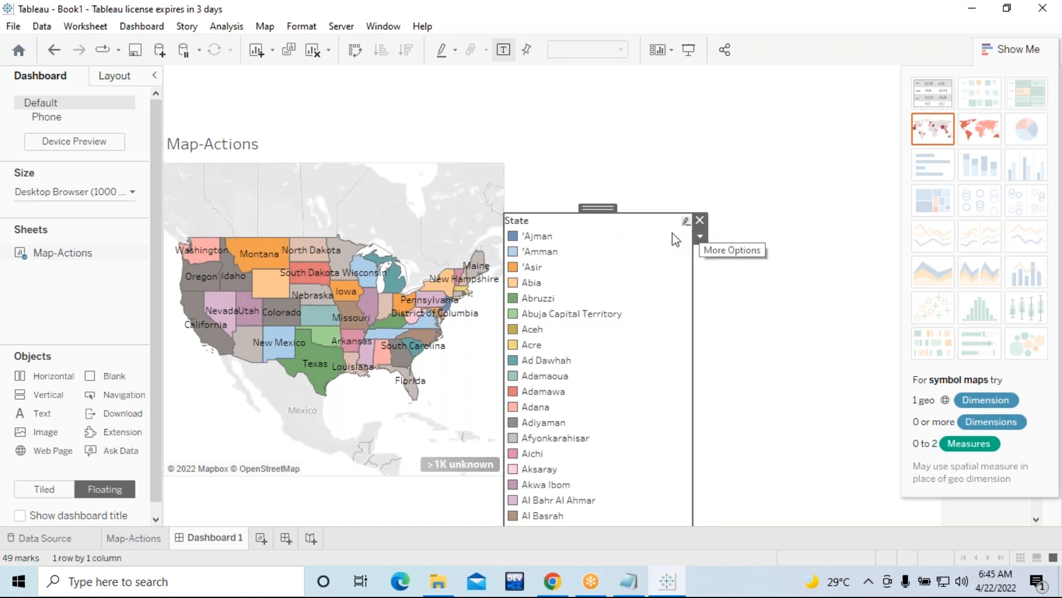
click(704, 220)
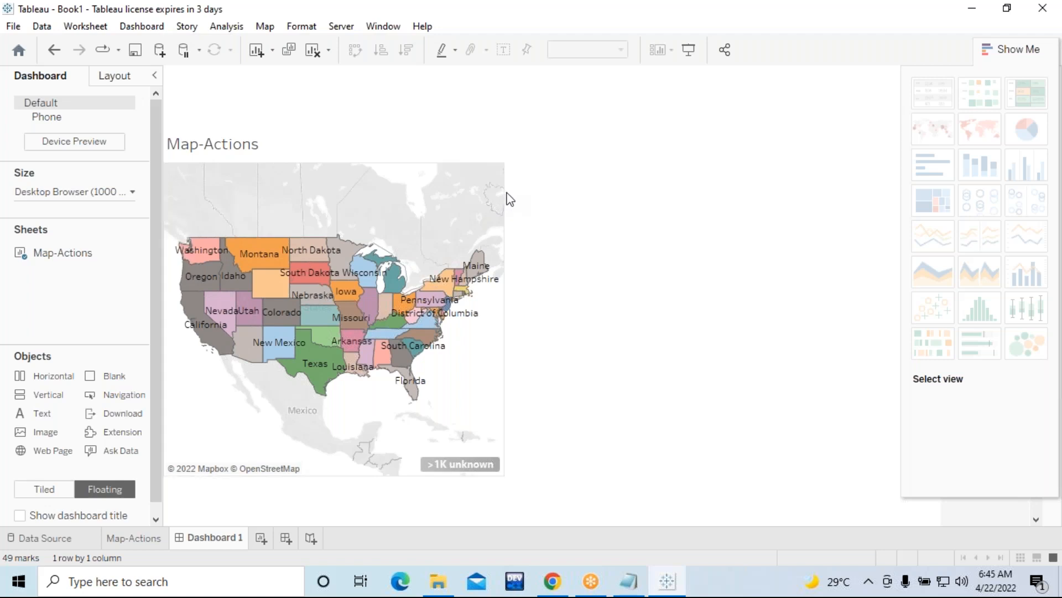
click(470, 369)
drag(505, 366, 586, 384)
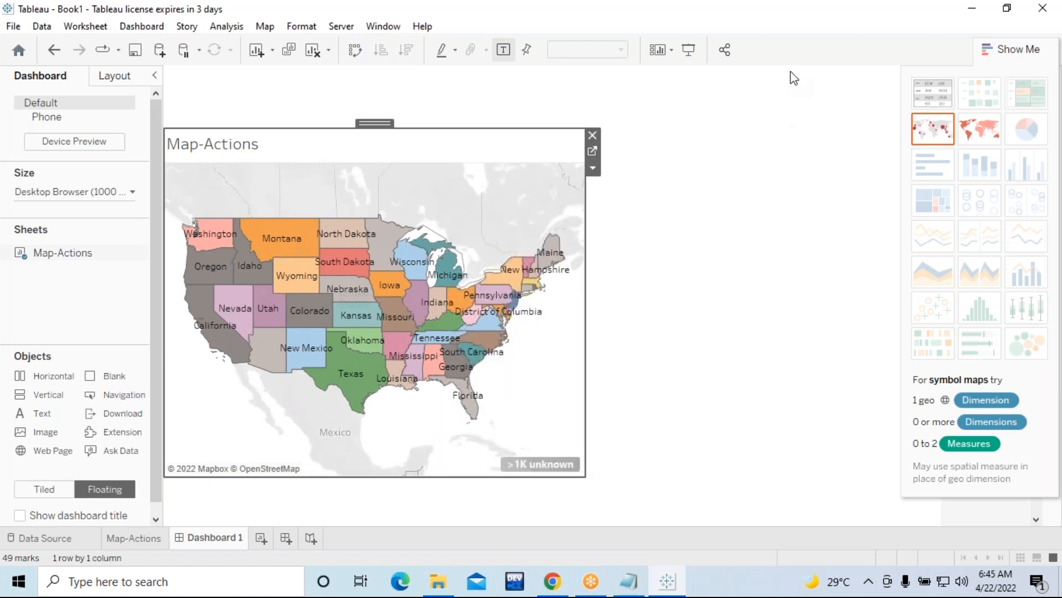
click(1012, 53)
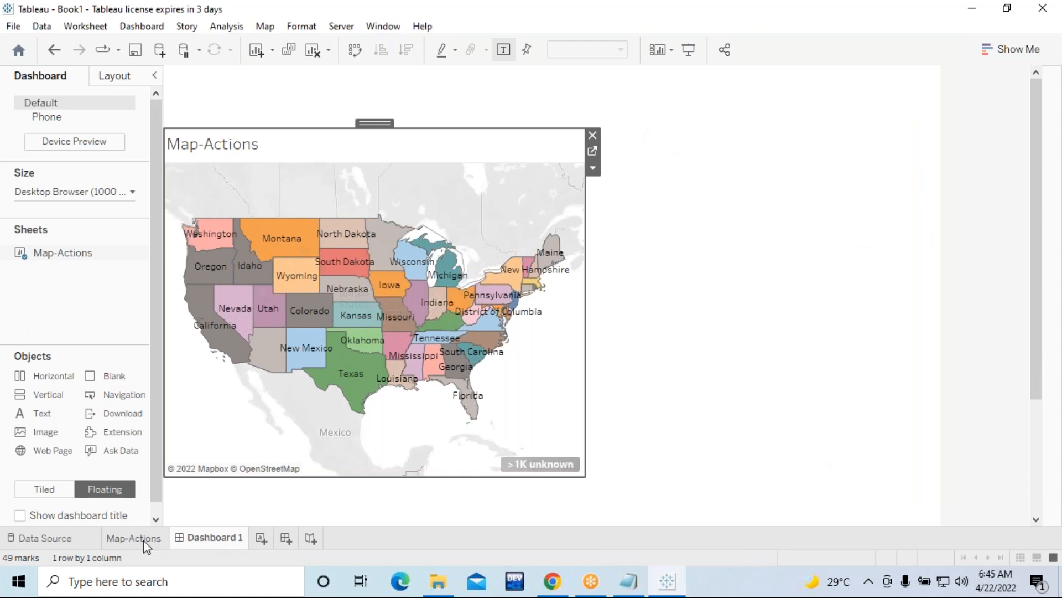
mouse_move(209, 542)
drag(53, 450, 585, 203)
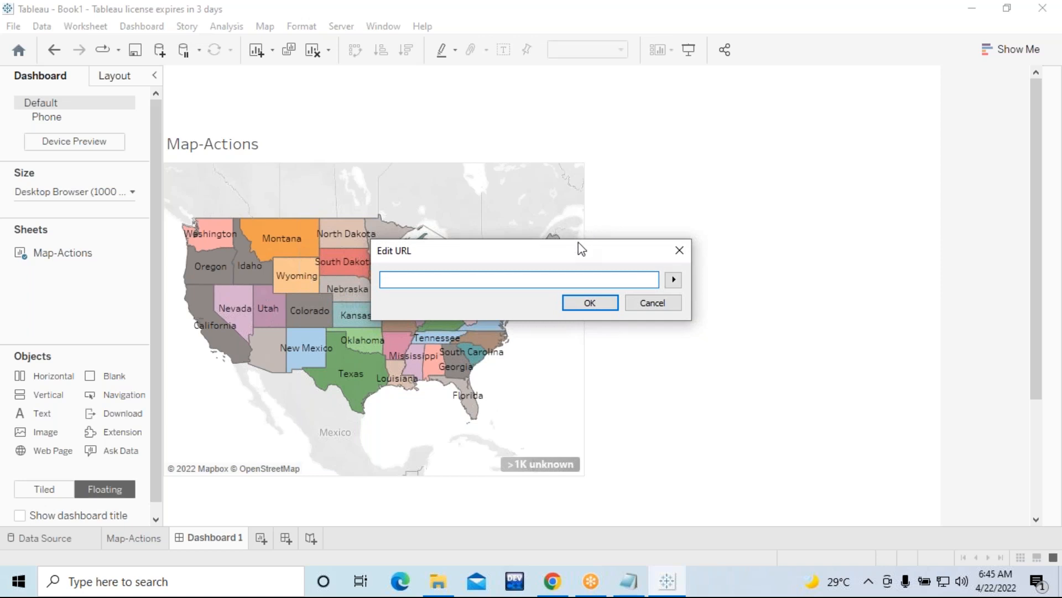
text(https://en.wikipedia.org/wiki/Texas)
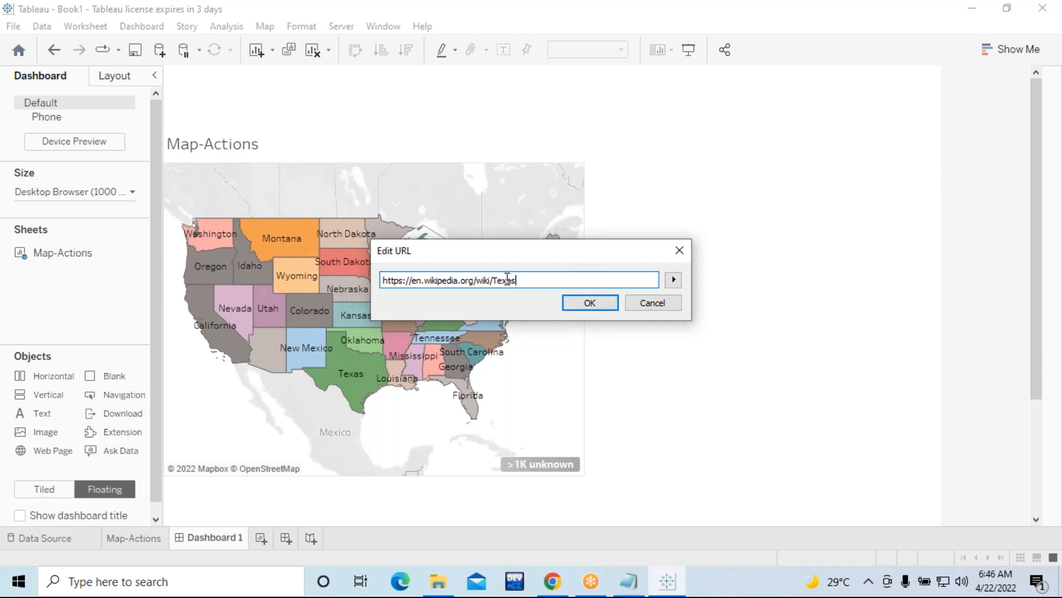
click(590, 303)
Enlarge the web page object so it fills the dashboard space beside the map and matches the map's lower edge
drag(843, 355, 914, 475)
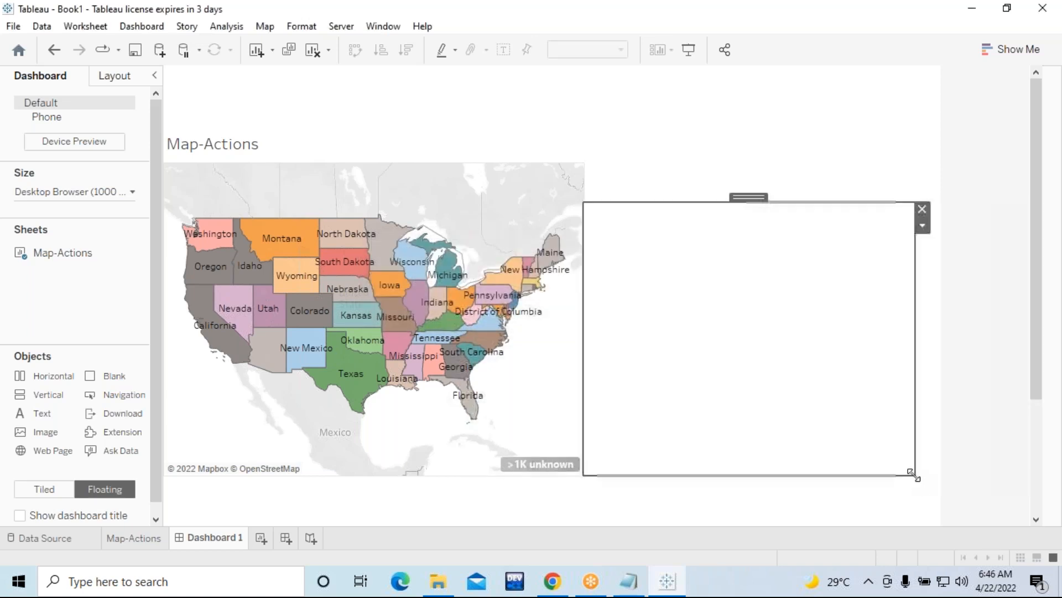
drag(820, 201, 815, 161)
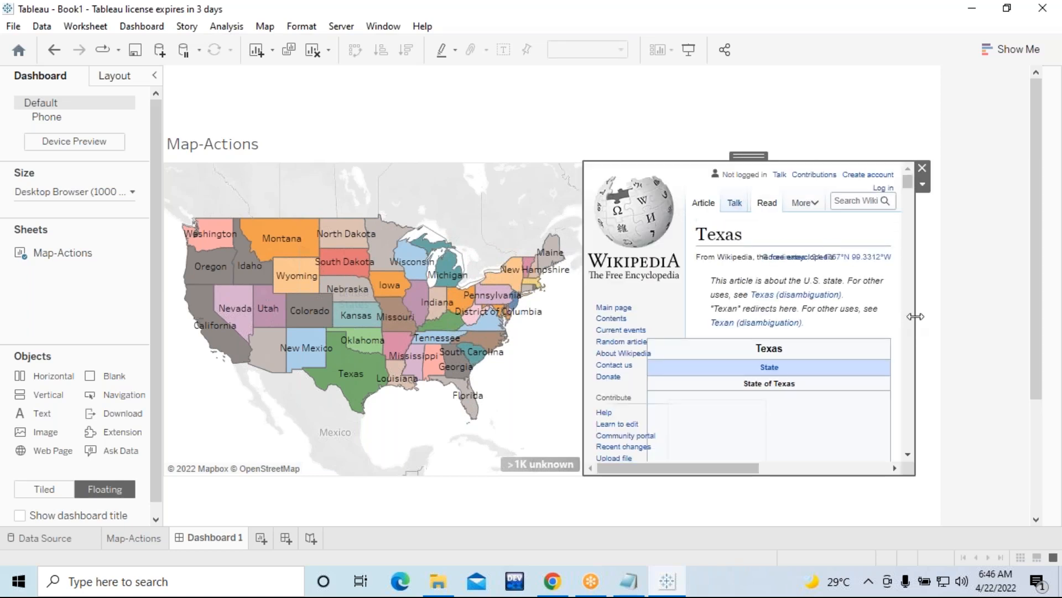
drag(916, 317, 941, 325)
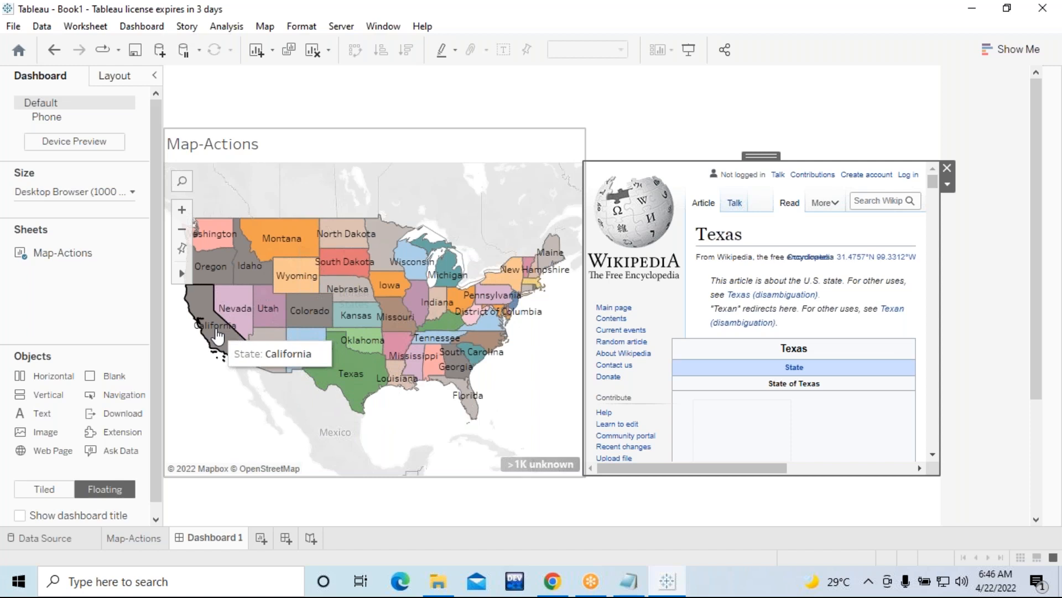
mouse_move(808, 160)
mouse_down()
mouse_move(811, 140)
mouse_move(818, 160)
mouse_up()
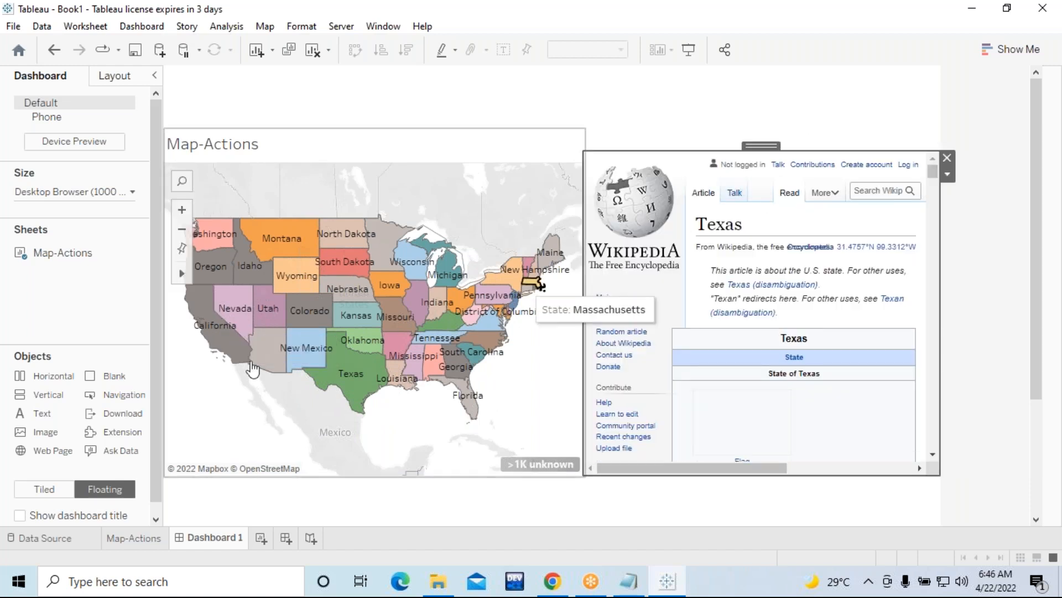
Test the URL action in the dashboard's web page object by selecting California, Florida and Oregon on the map
click(188, 396)
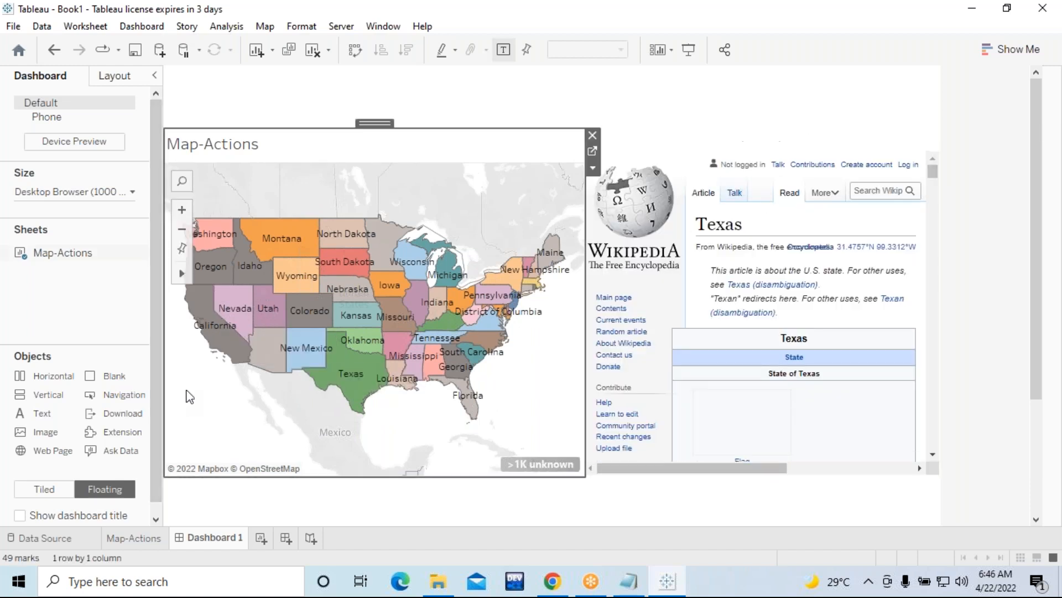
click(215, 346)
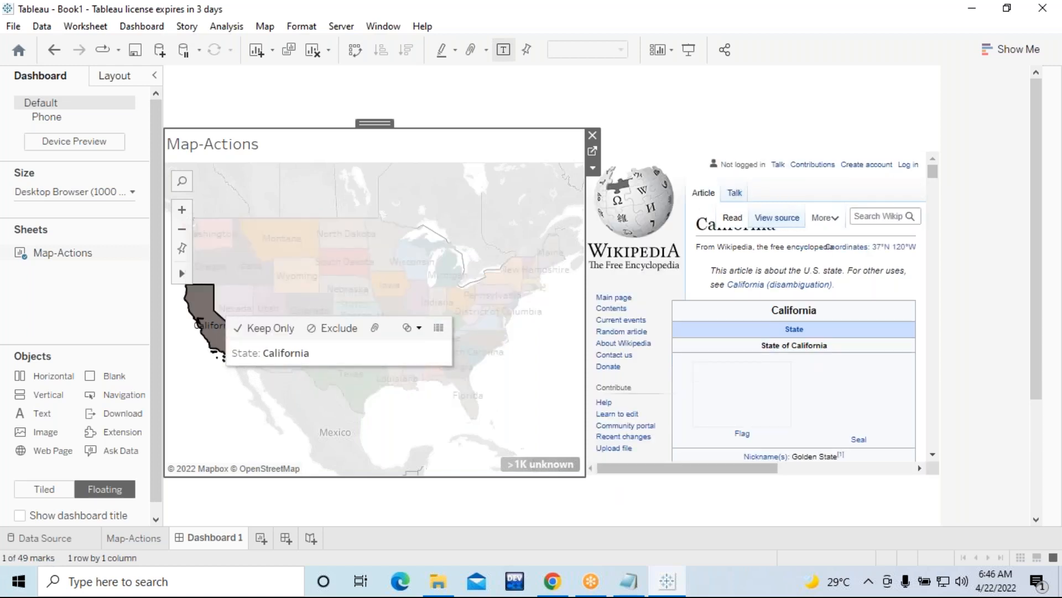
click(185, 419)
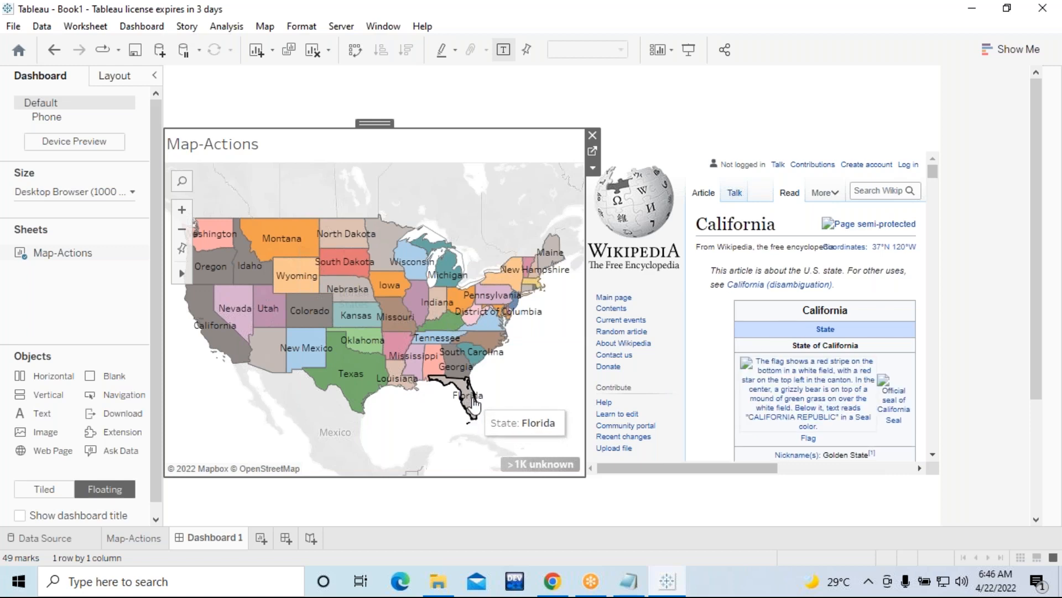
click(473, 406)
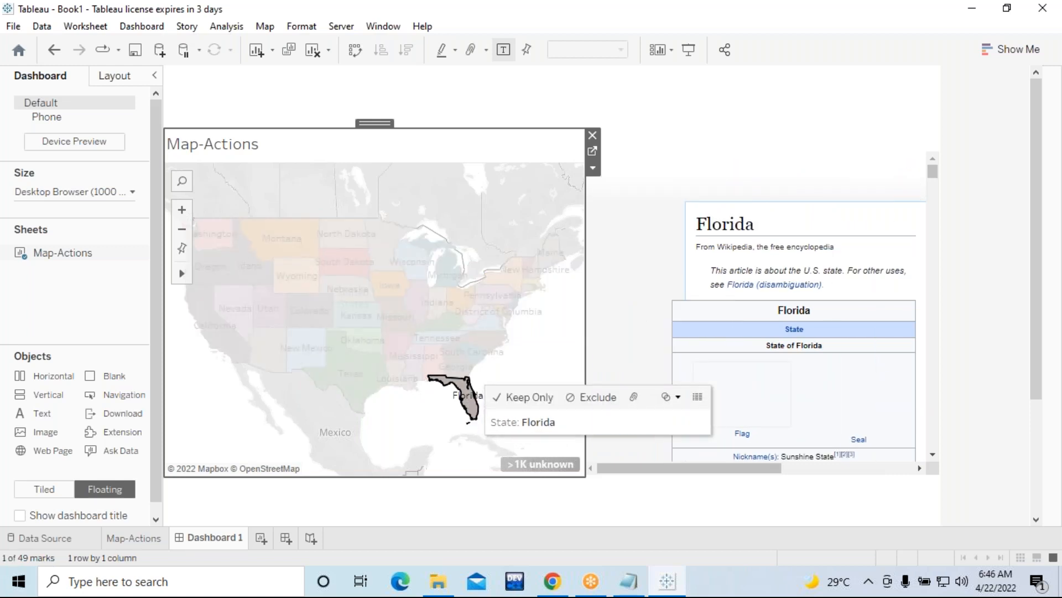
click(222, 430)
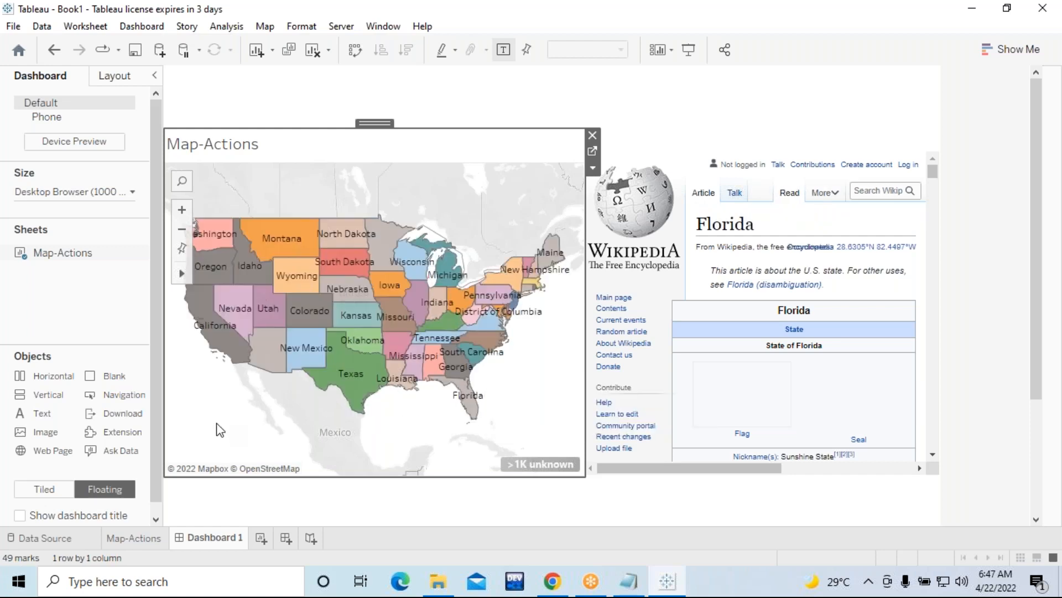
click(213, 283)
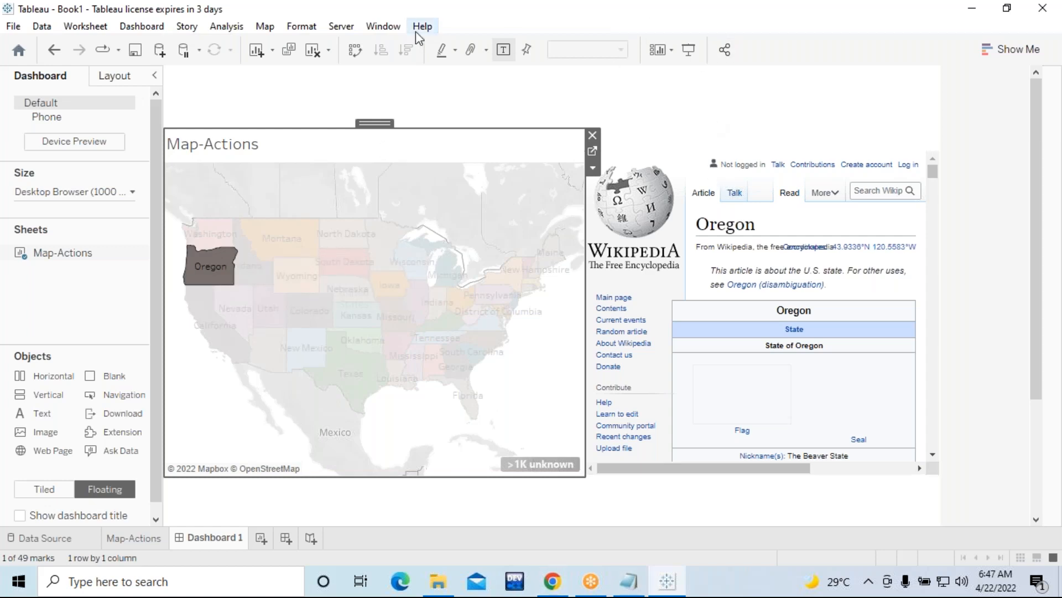
click(750, 31)
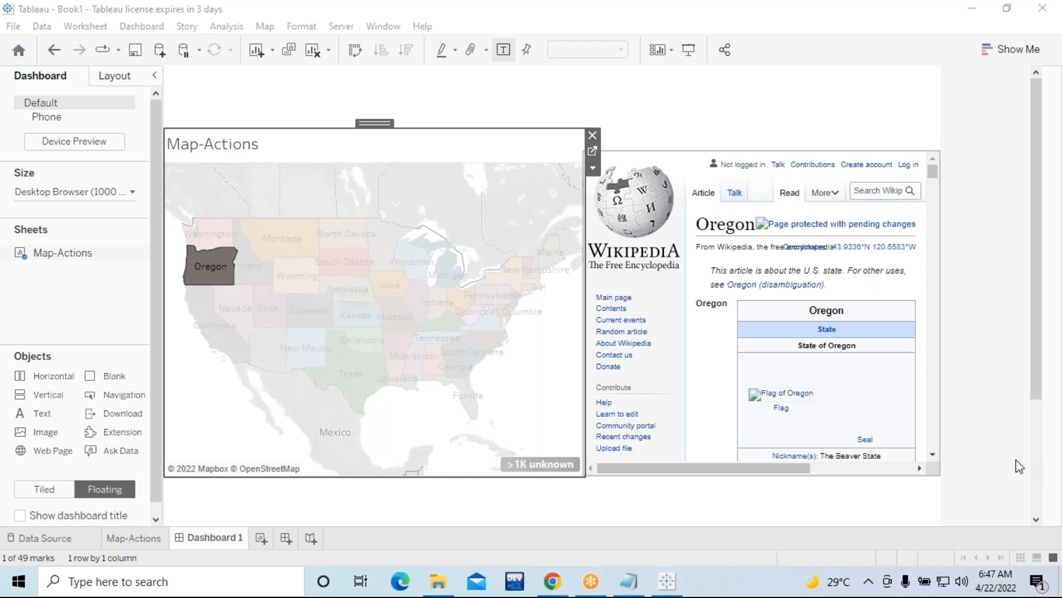
Switch to the Notepad note and review its action types, highlighting the URL link entry, before returning to the dashboard
mouse_move(628, 587)
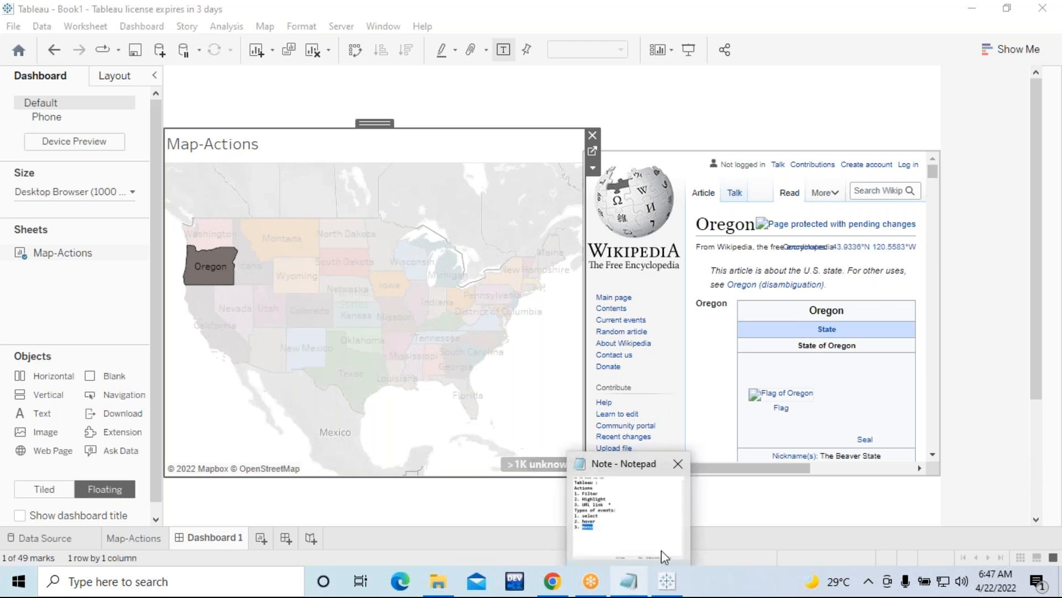
click(671, 498)
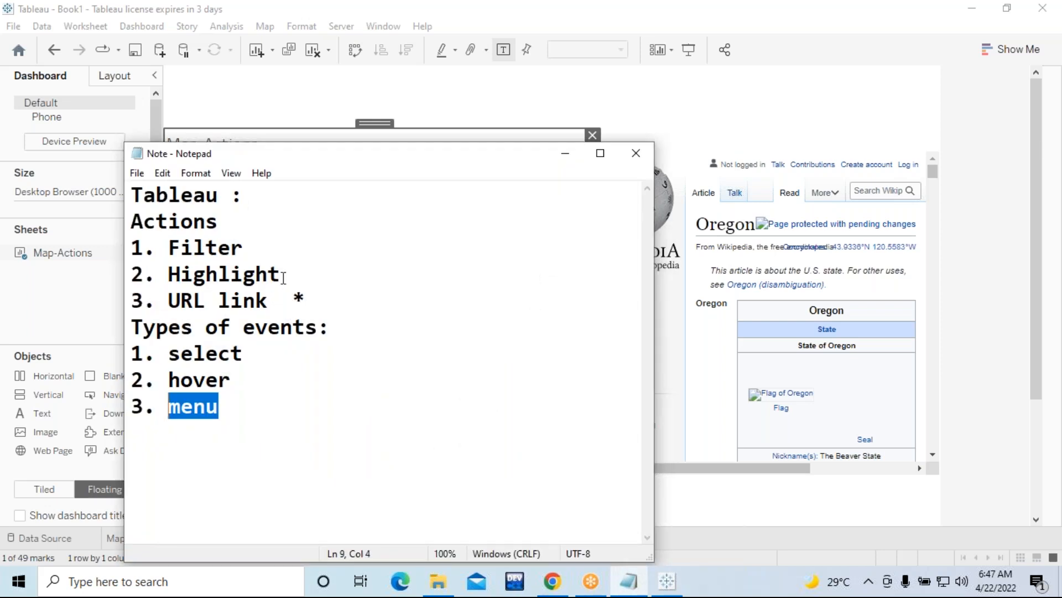
drag(318, 300, 169, 301)
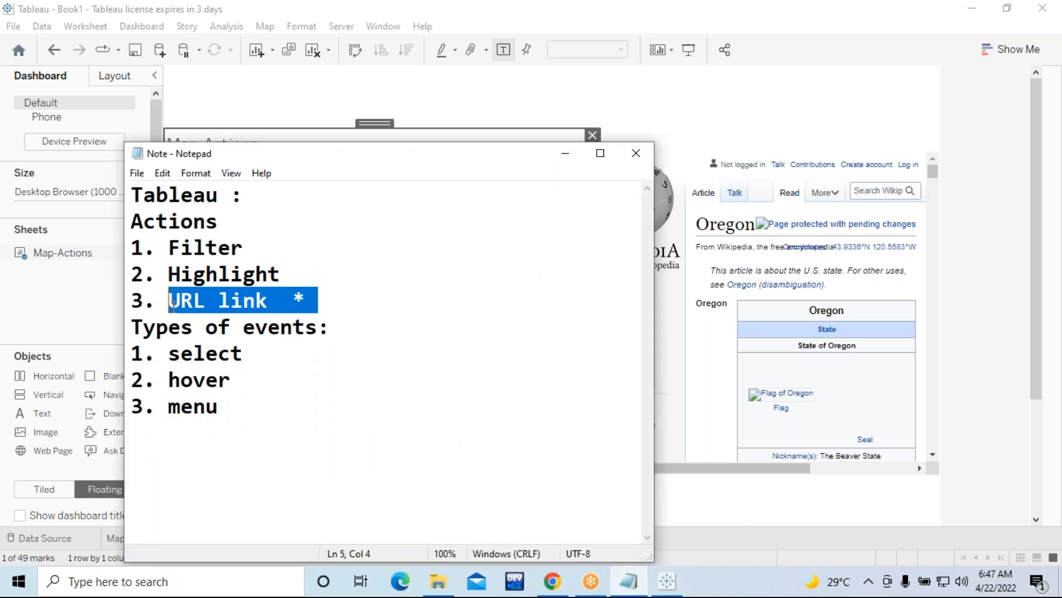
click(566, 162)
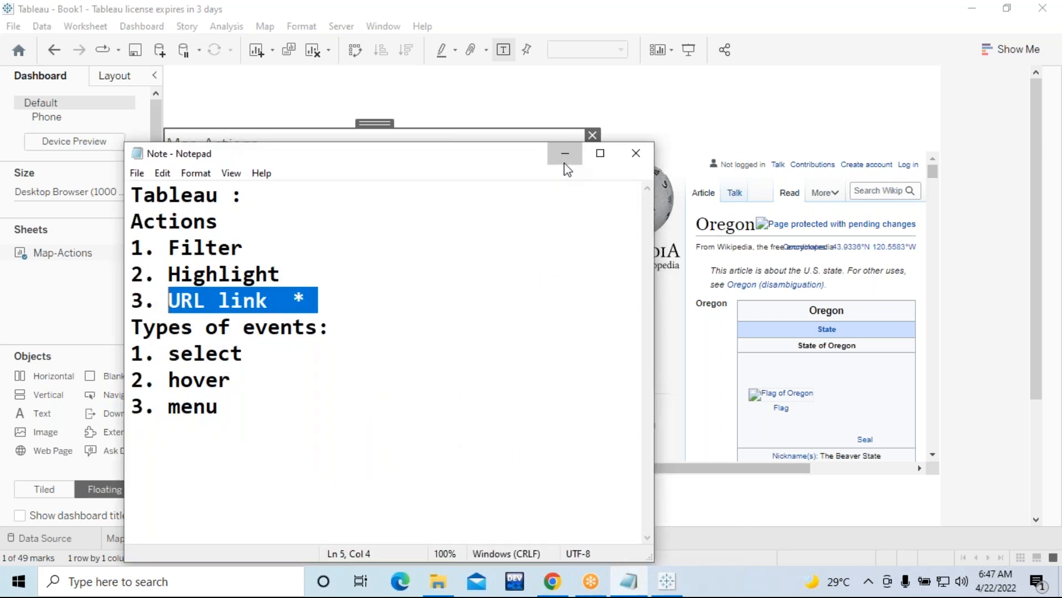
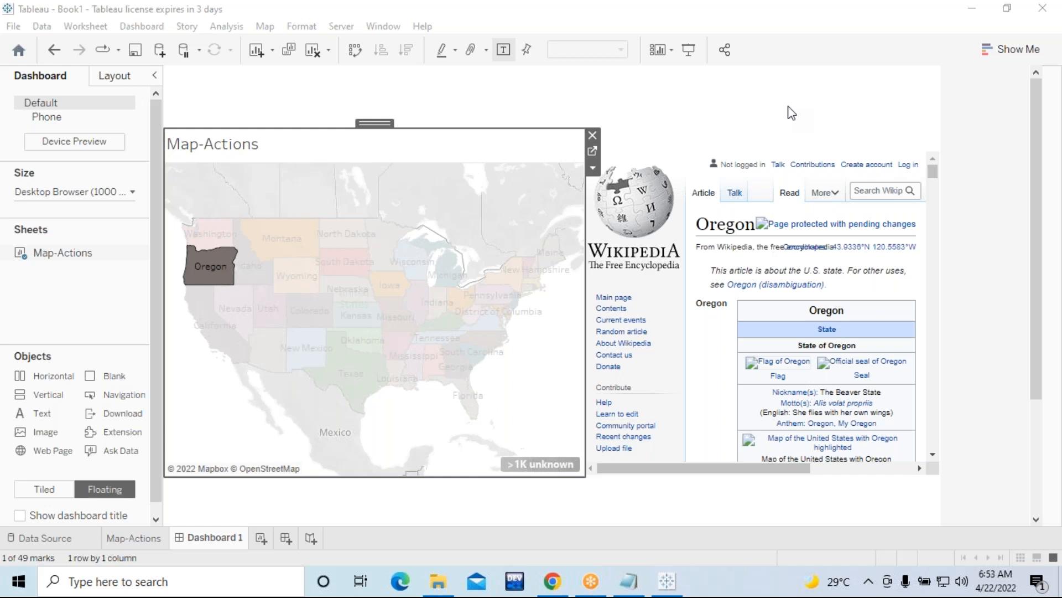
click(630, 582)
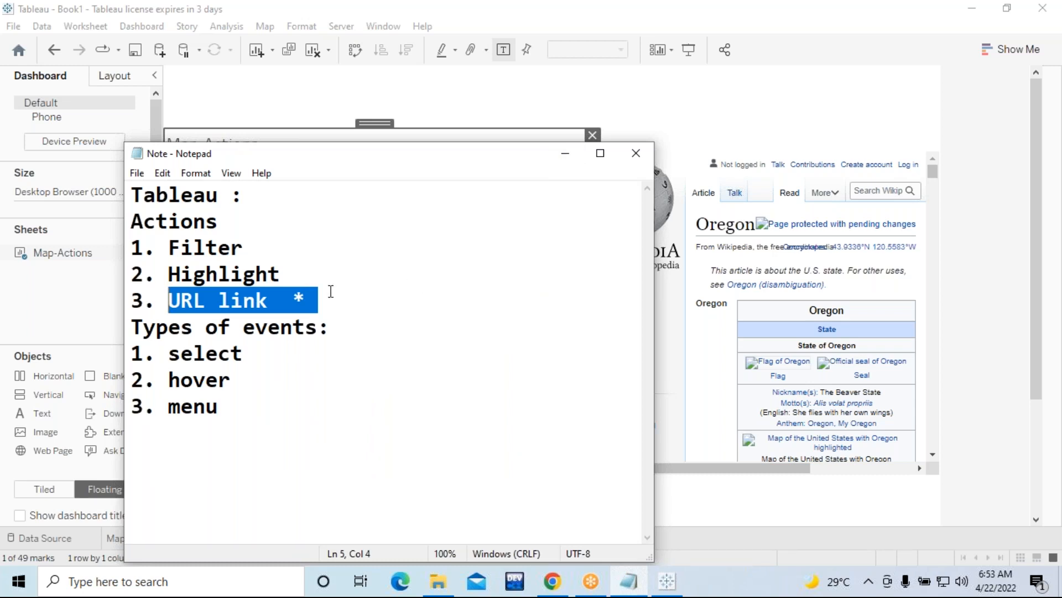
click(564, 154)
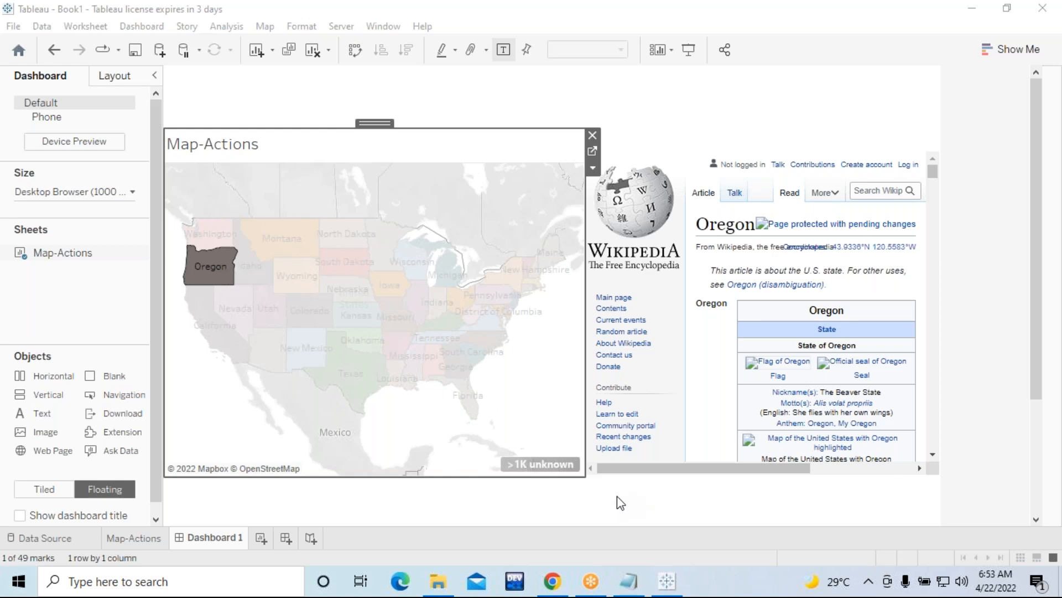
In the Notepad note, mark the select entry under Types of events with an asterisk, and minimize the note
click(643, 585)
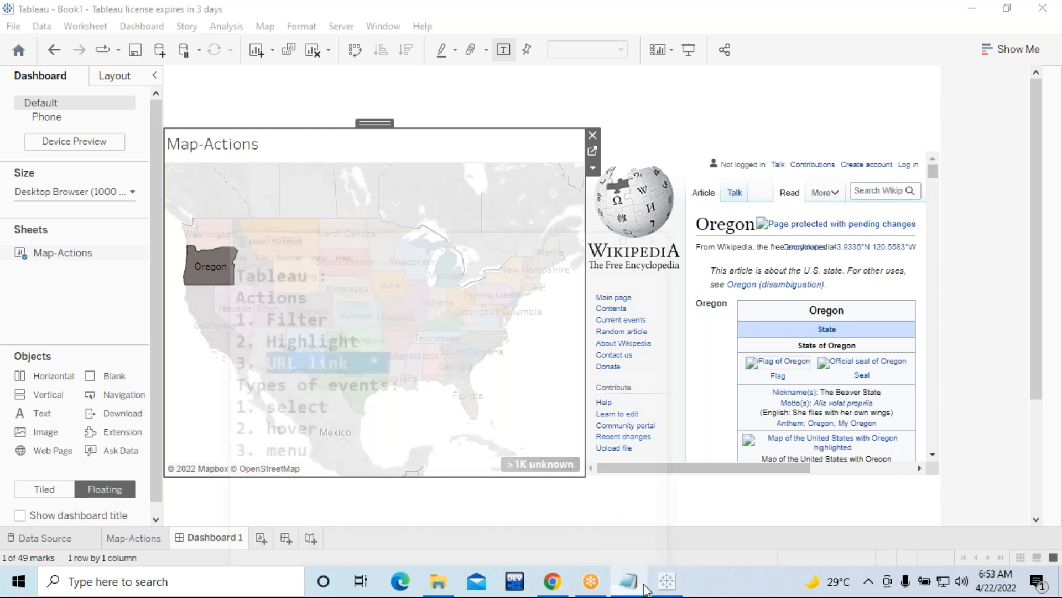
drag(282, 275, 167, 275)
drag(244, 247, 169, 249)
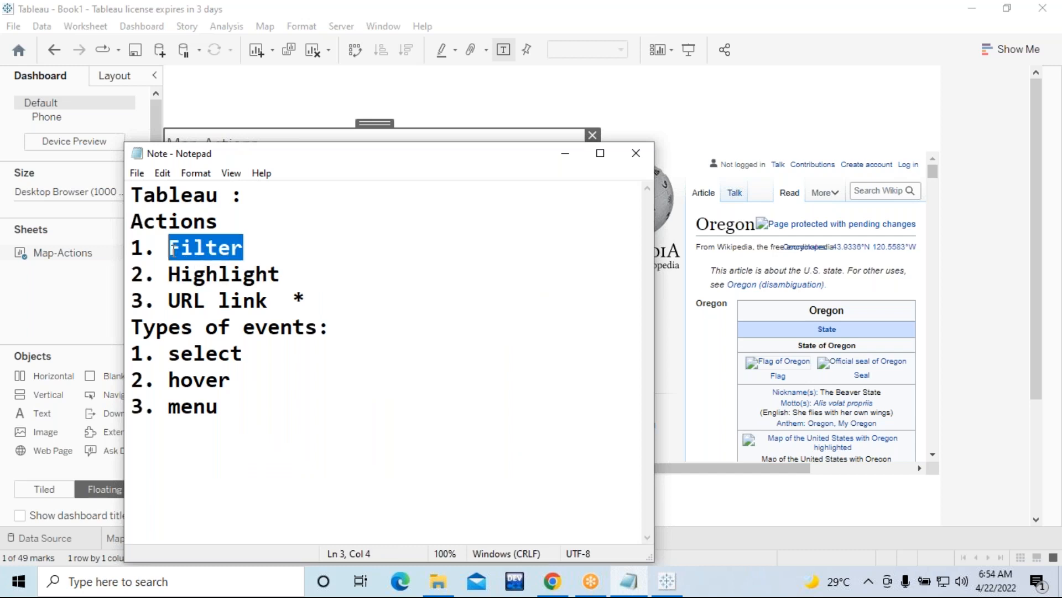
click(243, 354)
text(*)
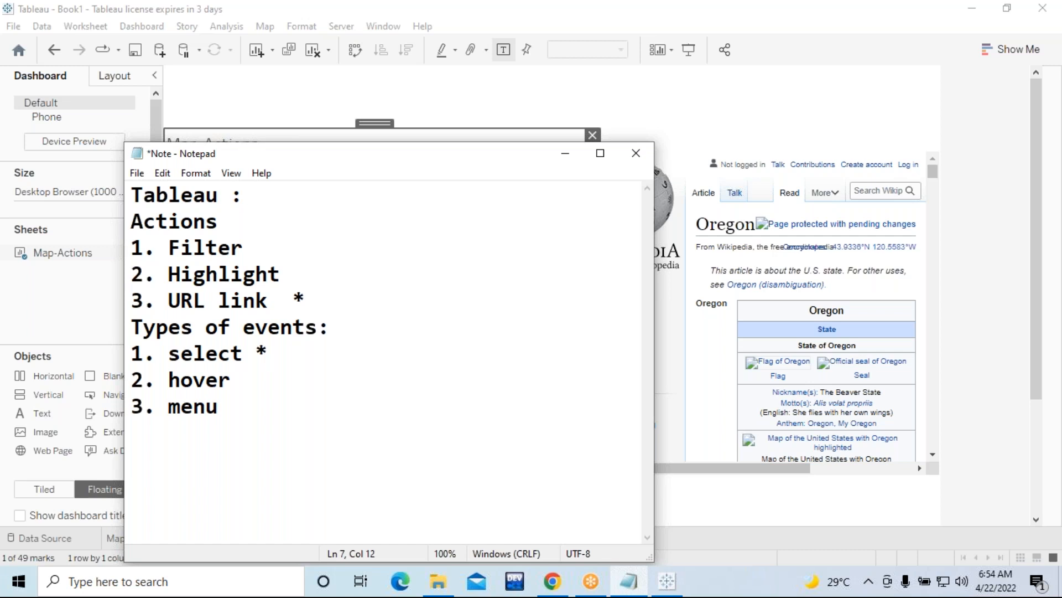
click(571, 148)
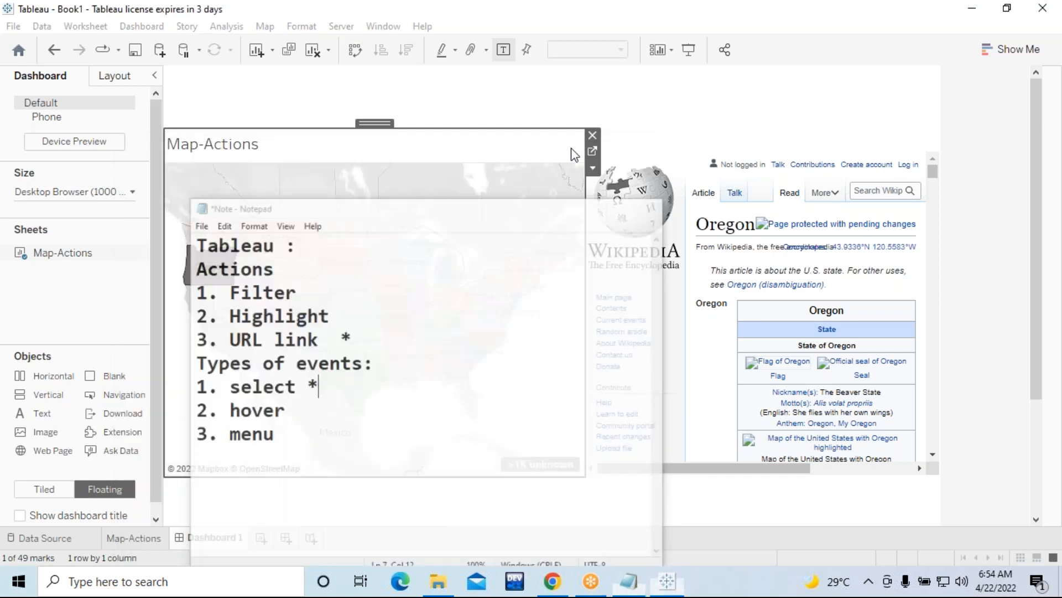
Return to the Map-Actions worksheet in Tableau and open its Hyperlink1 URL action for editing
click(651, 474)
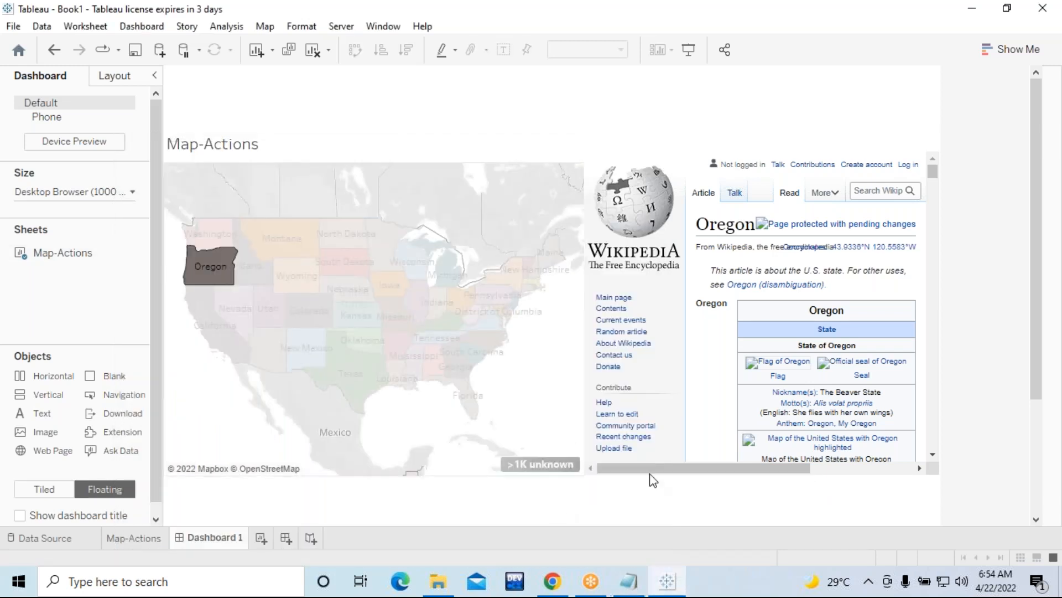
click(134, 539)
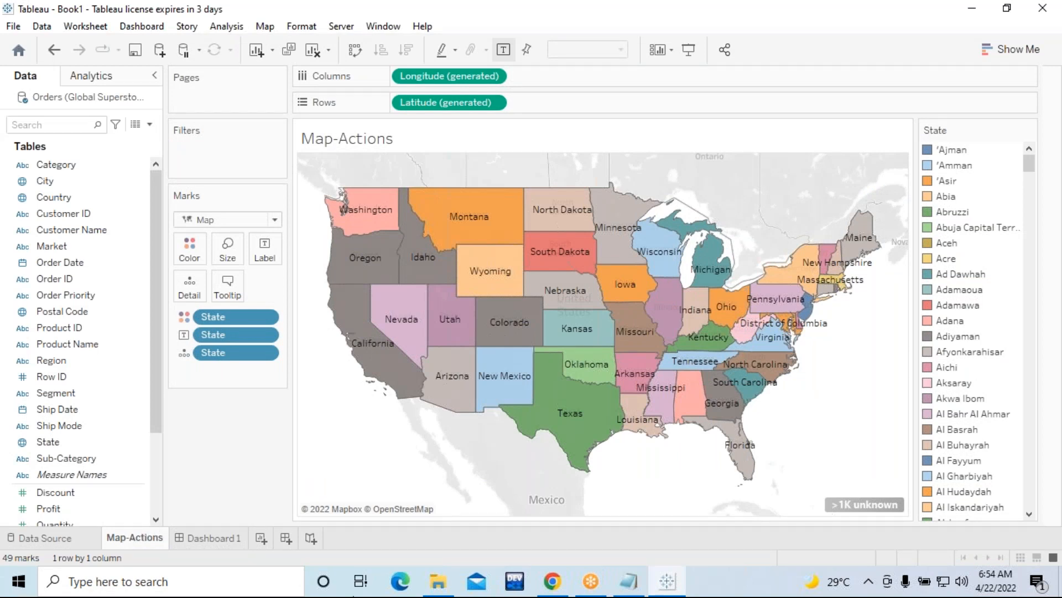
click(93, 32)
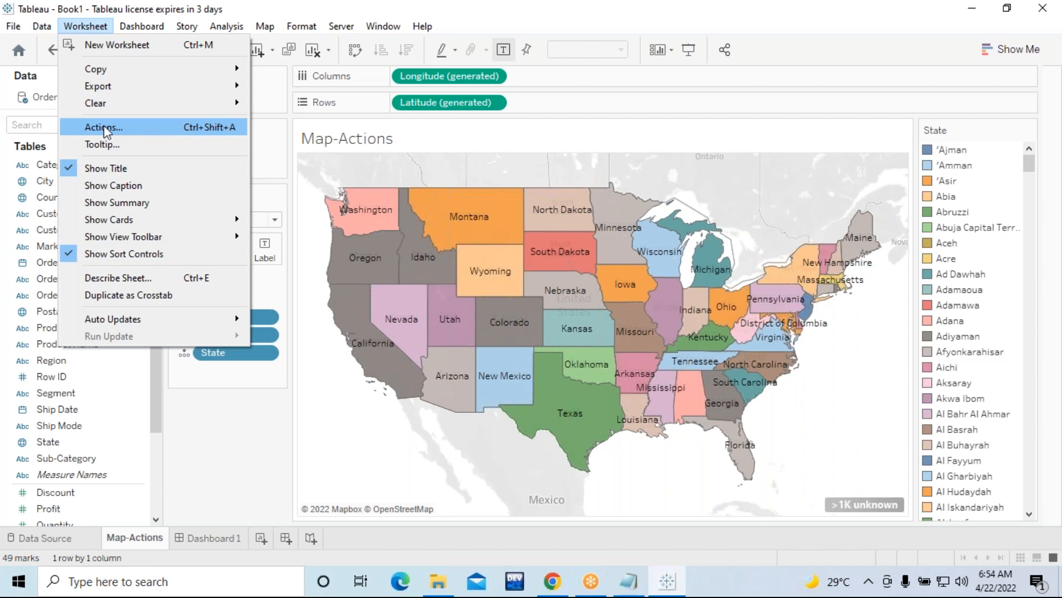
click(104, 127)
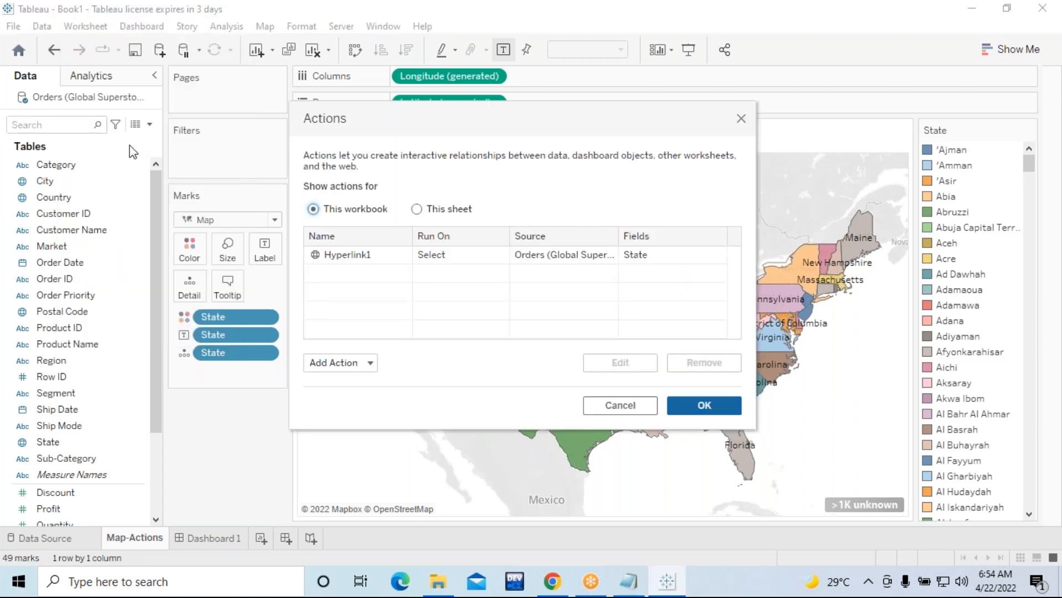
click(457, 259)
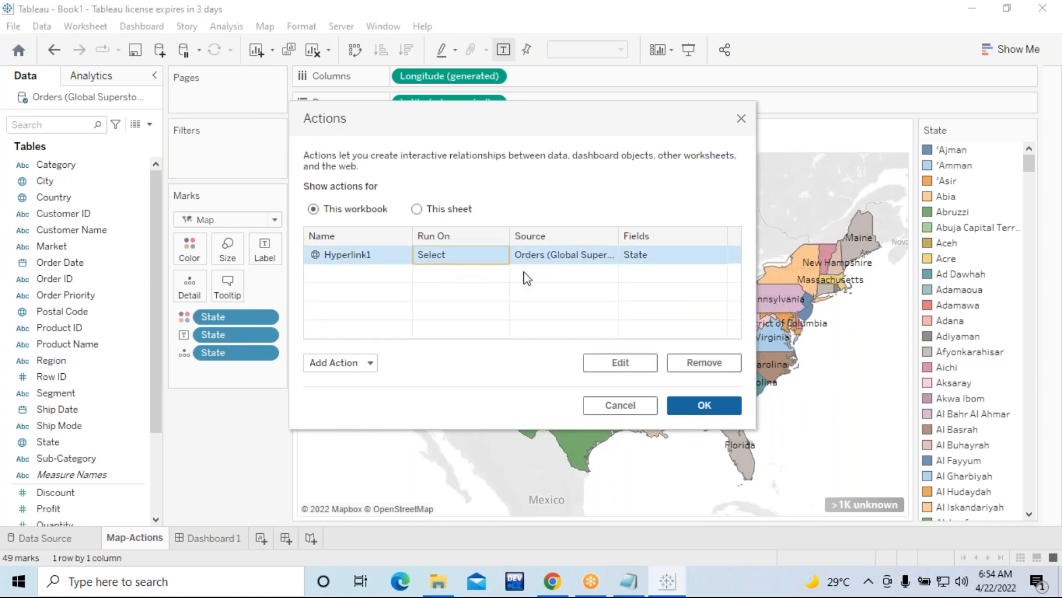
click(619, 370)
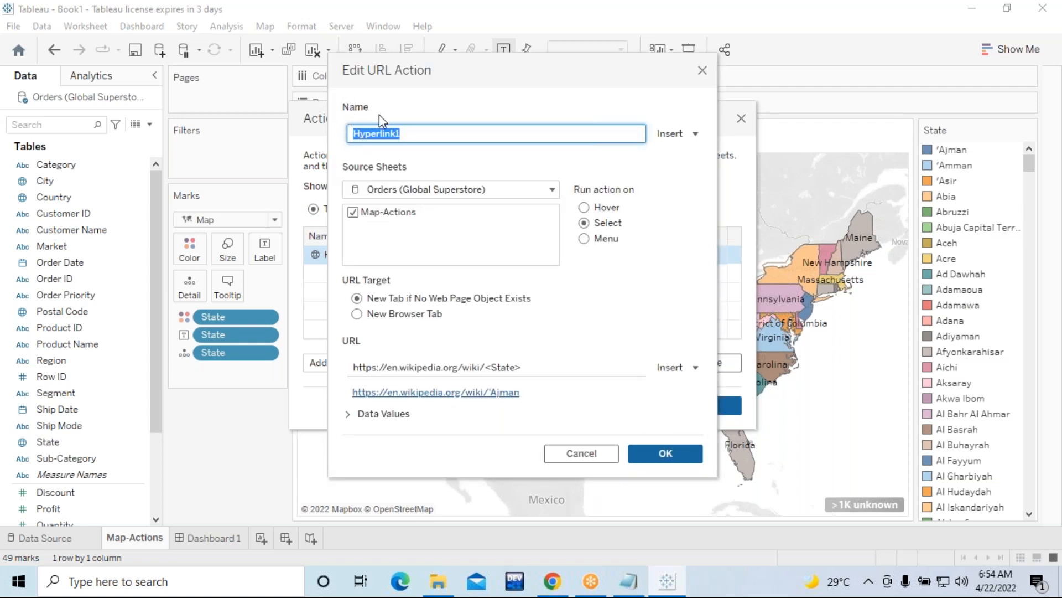
Rename the URL action as MyActionWeb
click(412, 135)
key(BackSpace)
key(BackSpace)
key(BackSpace)
key(BackSpace)
key(BackSpace)
key(BackSpace)
key(BackSpace)
key(BackSpace)
key(BackSpace)
key(BackSpace)
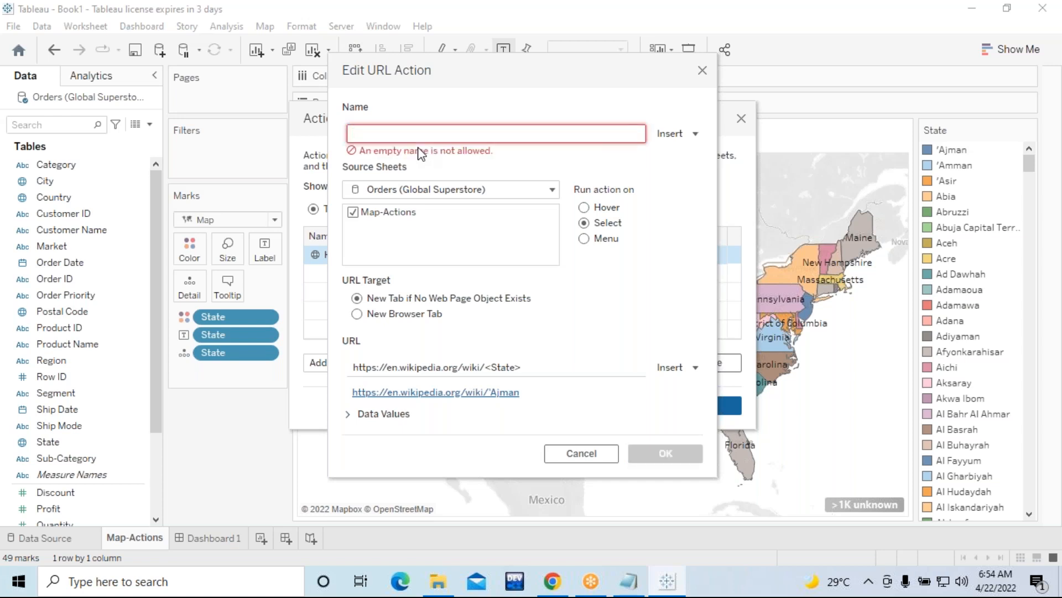
text(MyAction)
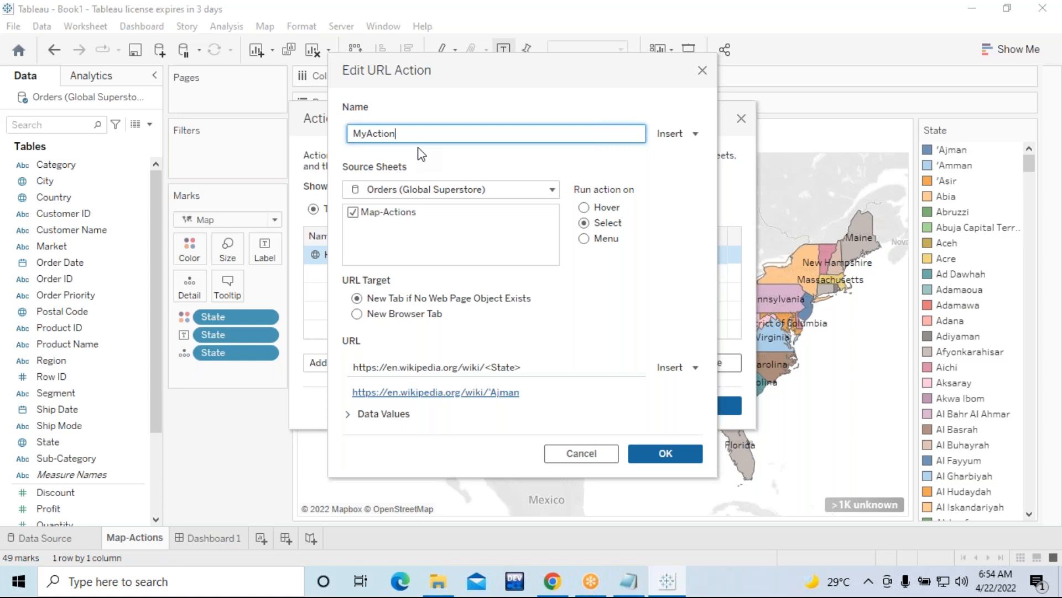
text(web)
key(BackSpace)
key(BackSpace)
key(BackSpace)
text(Web)
Set the MyActionWeb action to run on Hover and apply the action changes
click(584, 209)
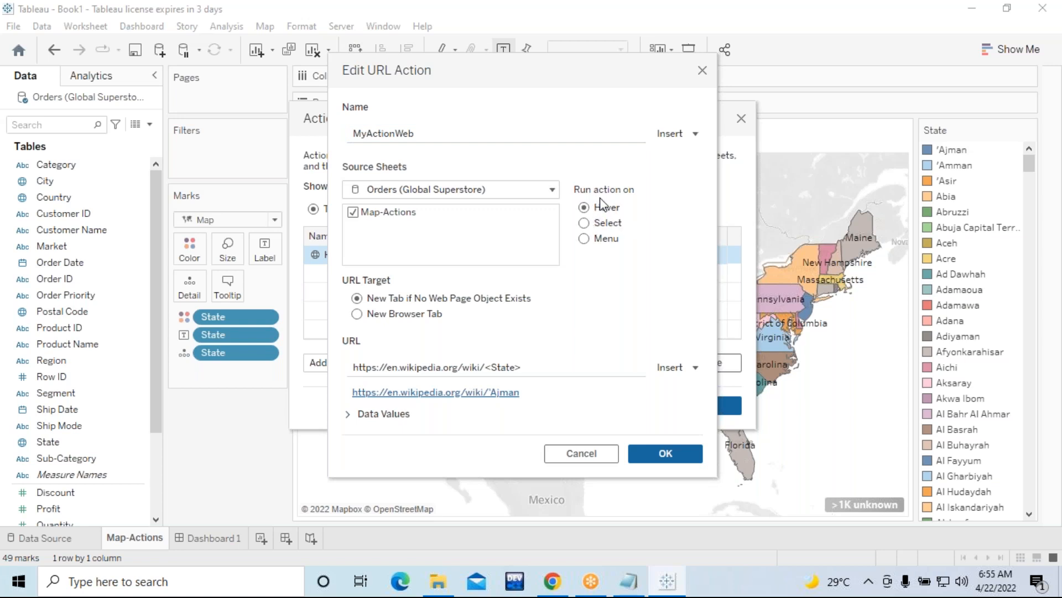
click(658, 456)
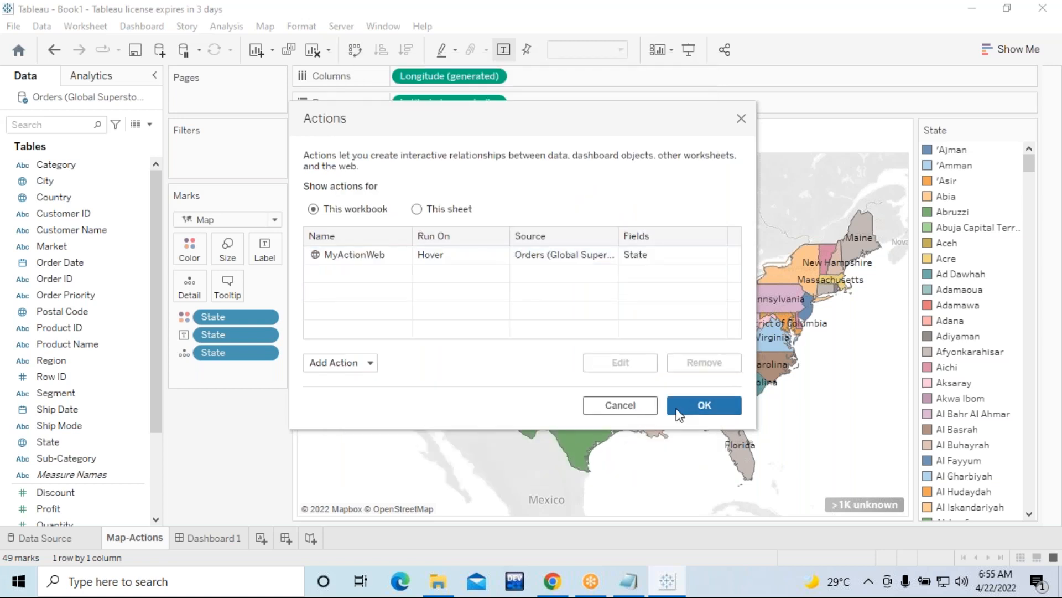
click(684, 410)
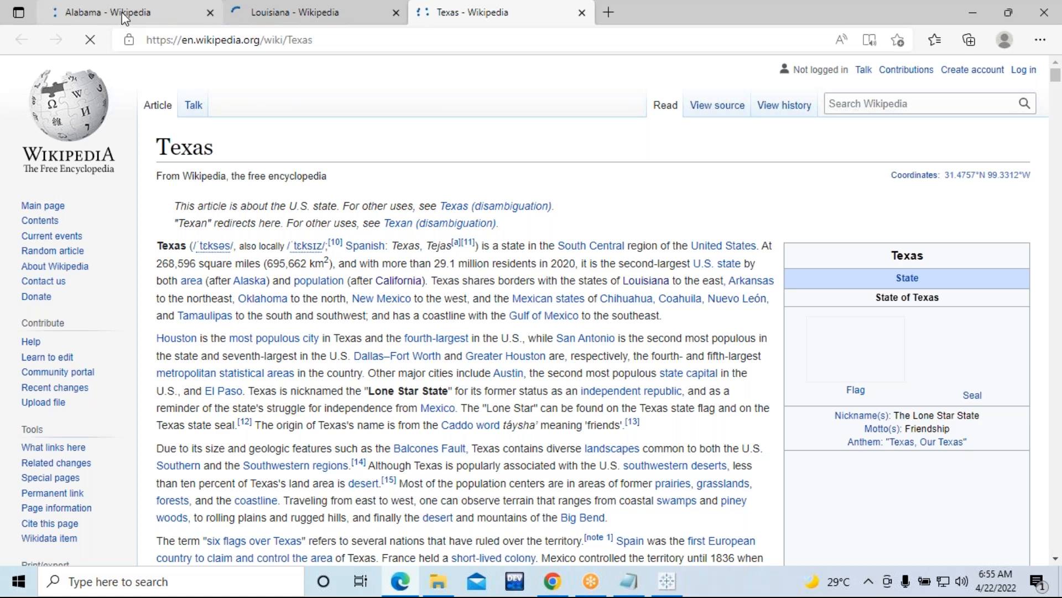
Check the Wikipedia pages opened by hovering over states, including Louisiana, Washington and California, closing the browser after each test
click(123, 17)
click(252, 19)
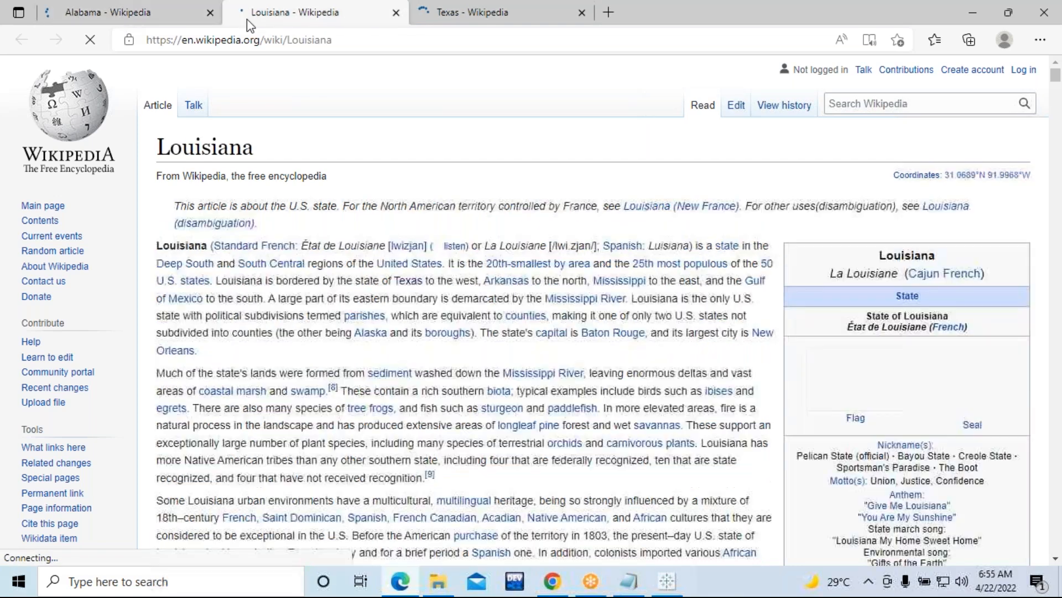
click(1034, 3)
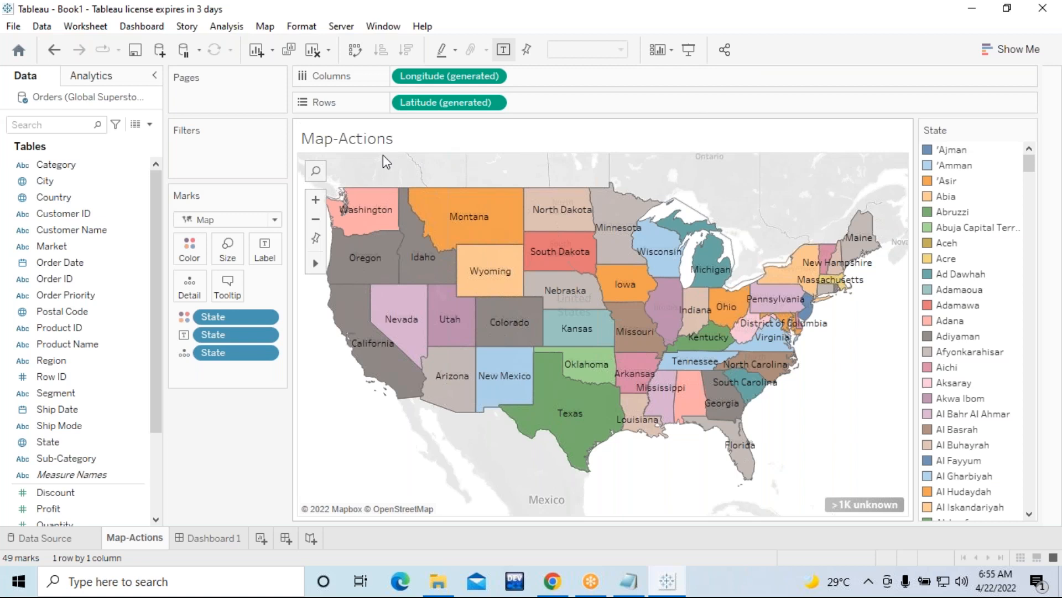
click(363, 188)
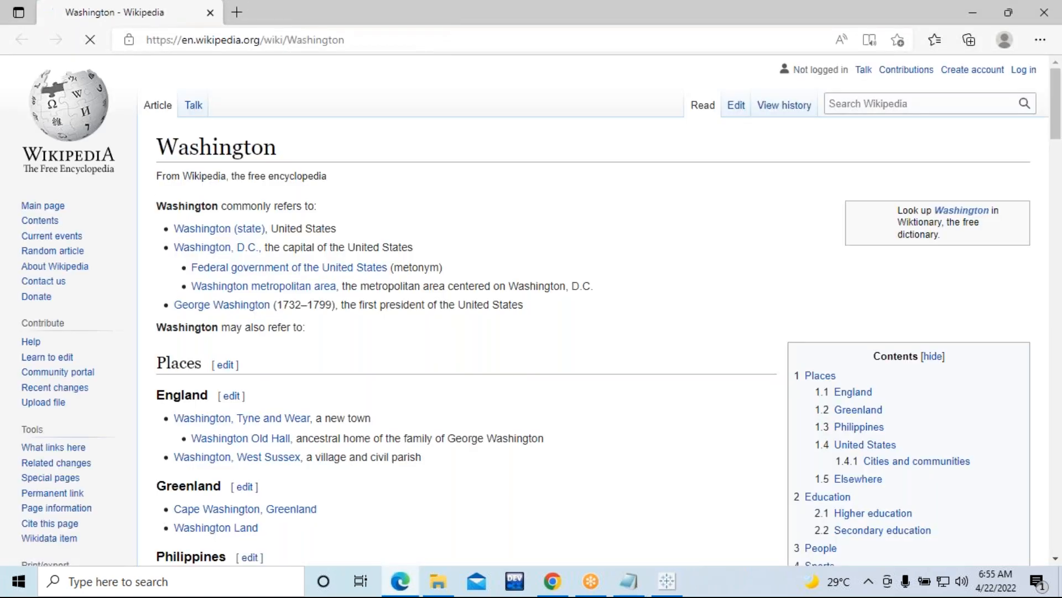
click(1041, 14)
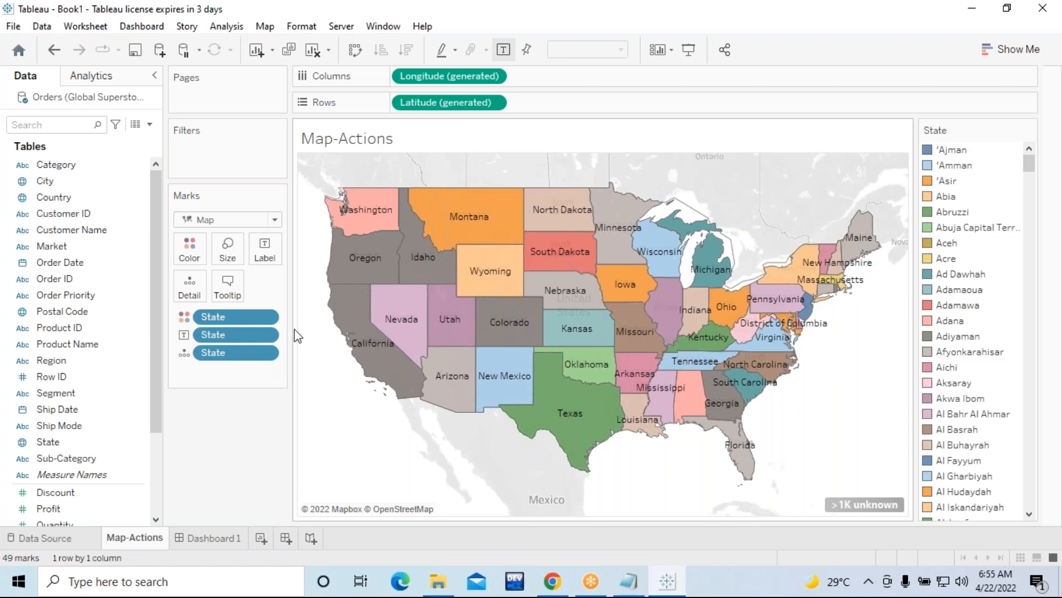
click(354, 337)
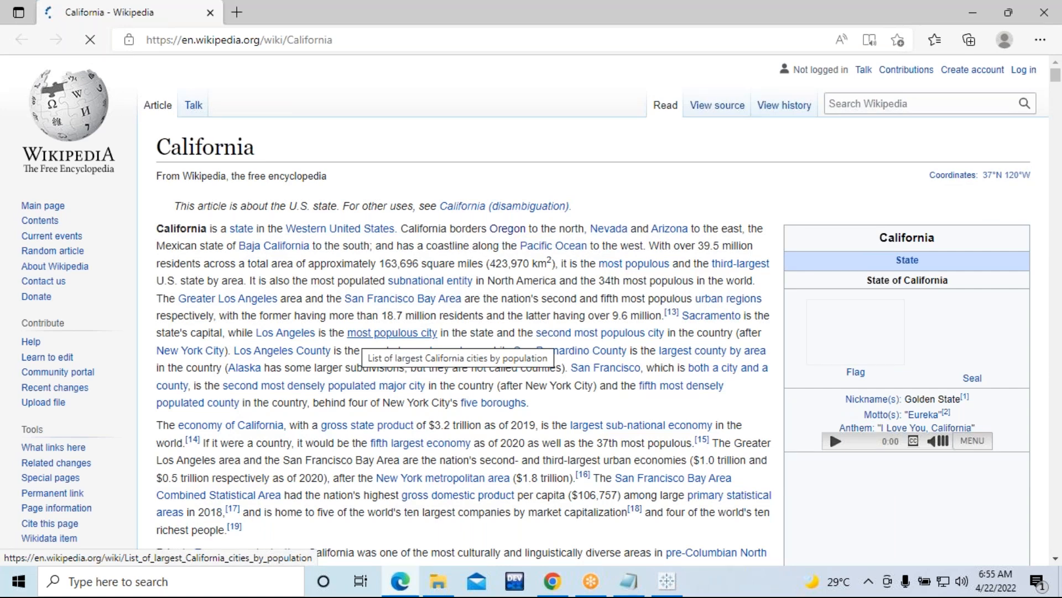
click(1048, 13)
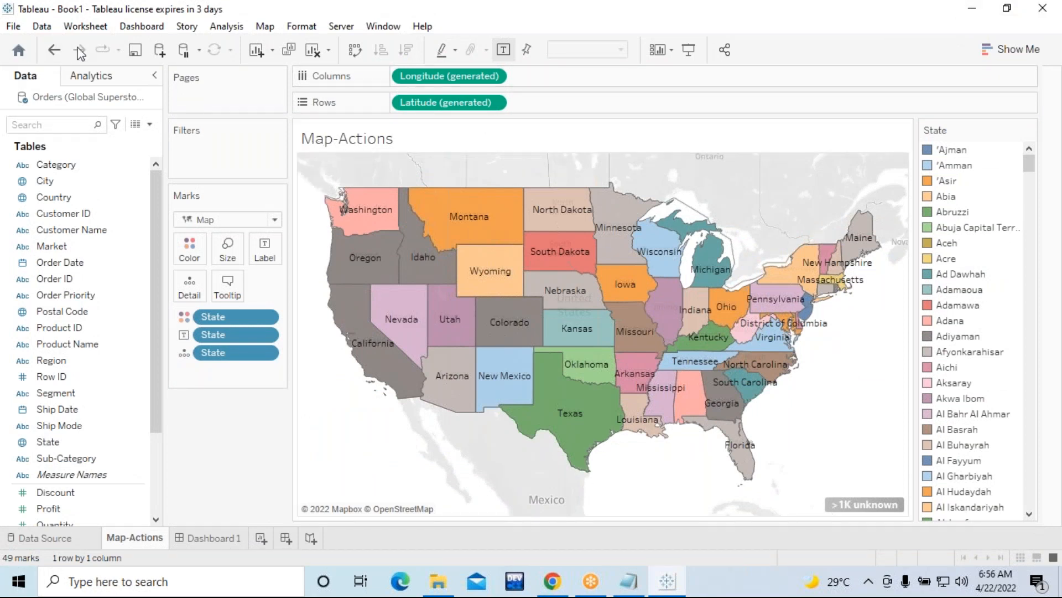
Reopen the worksheet's MyActionWeb action, set it to run on Menu, and apply the change
click(86, 27)
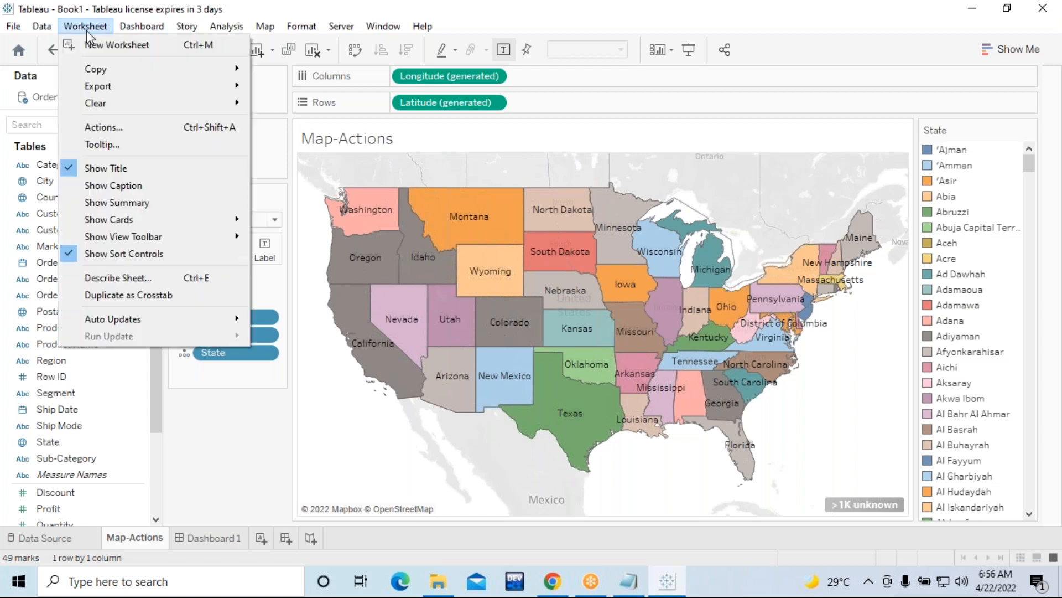
click(105, 127)
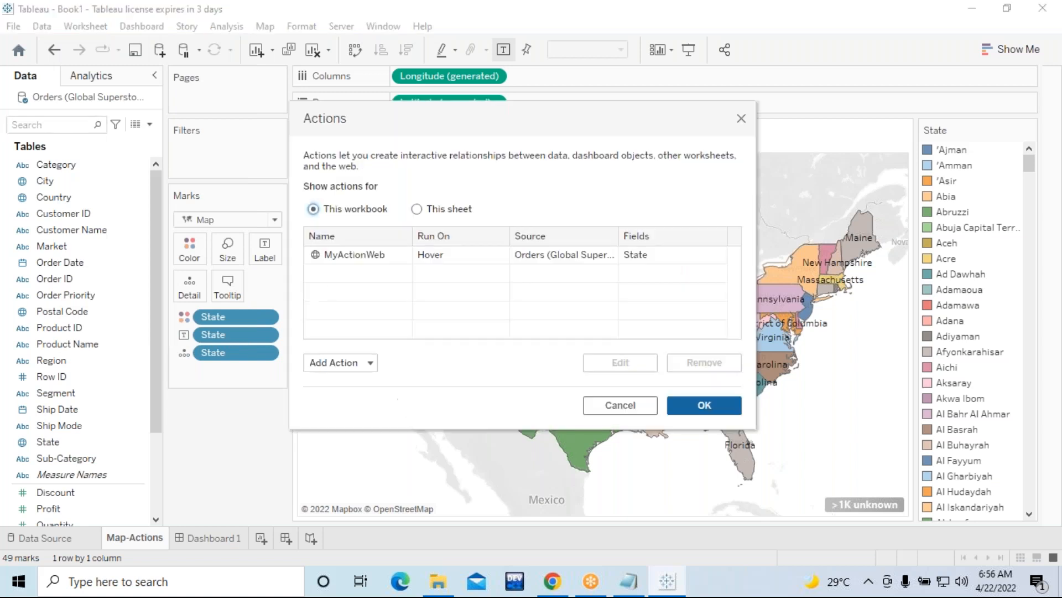
click(450, 257)
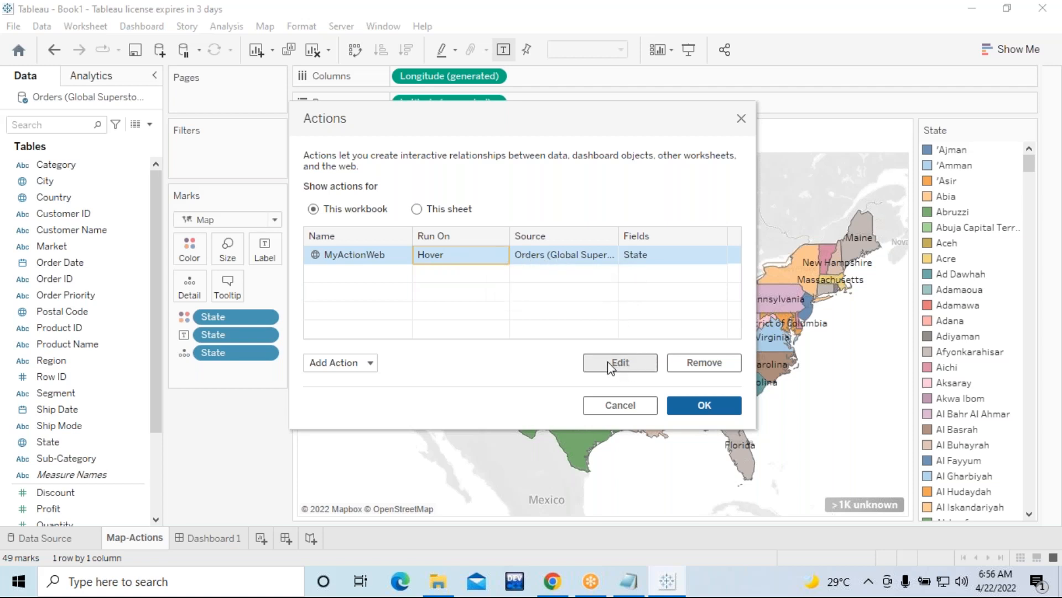
click(622, 369)
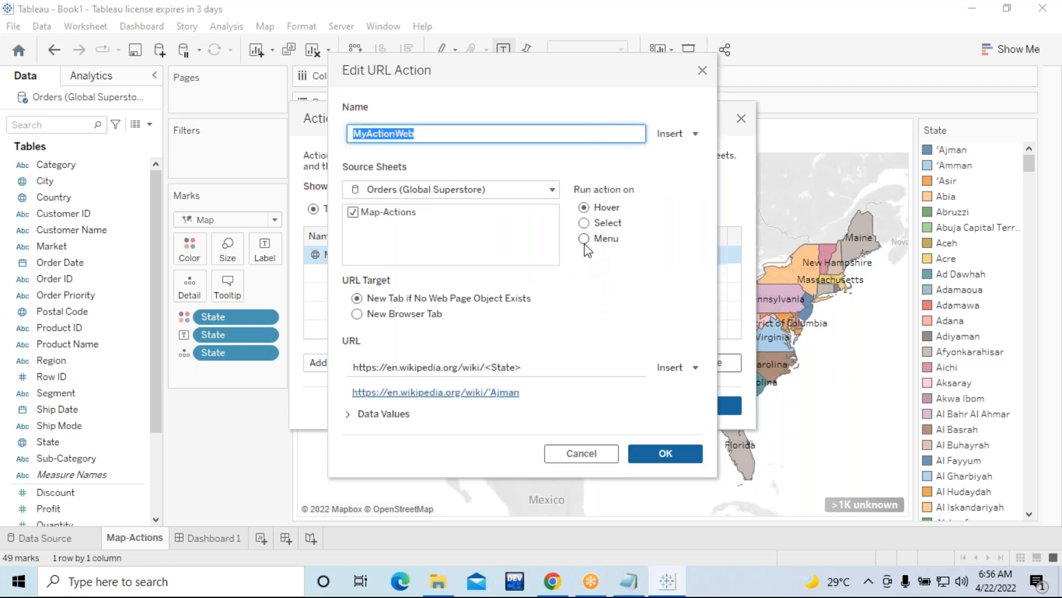
click(585, 243)
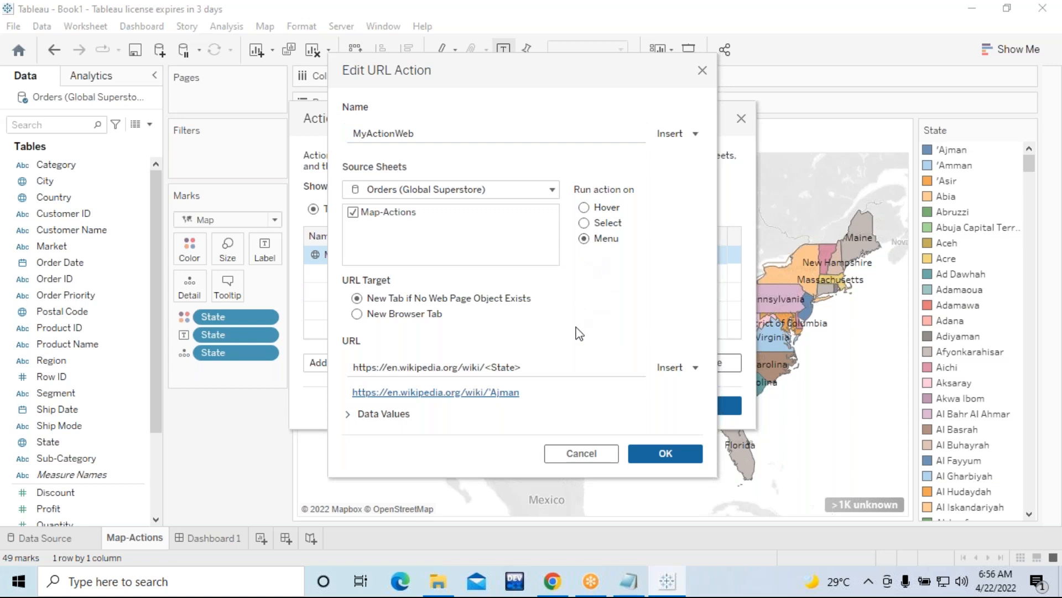
click(653, 459)
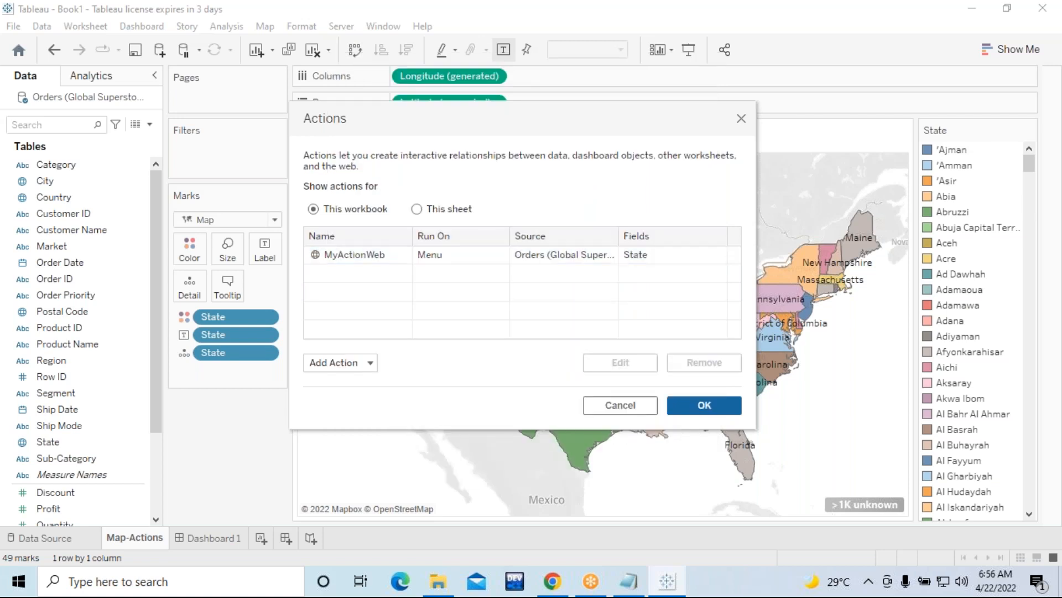
click(695, 407)
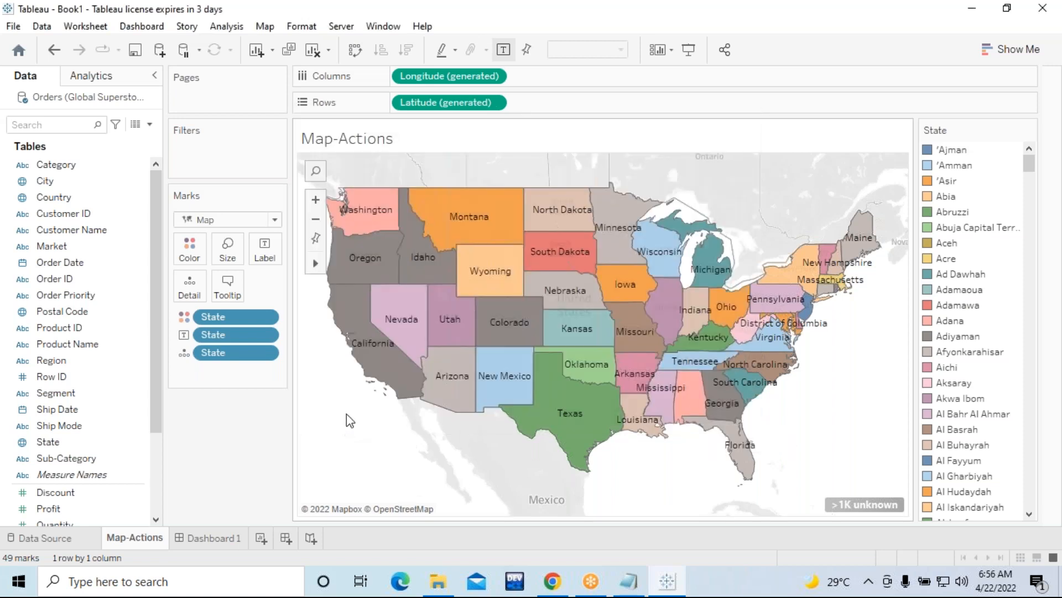
Test the menu action by selecting California and Washington on the map and following the MyActionWeb link in each tooltip
click(392, 370)
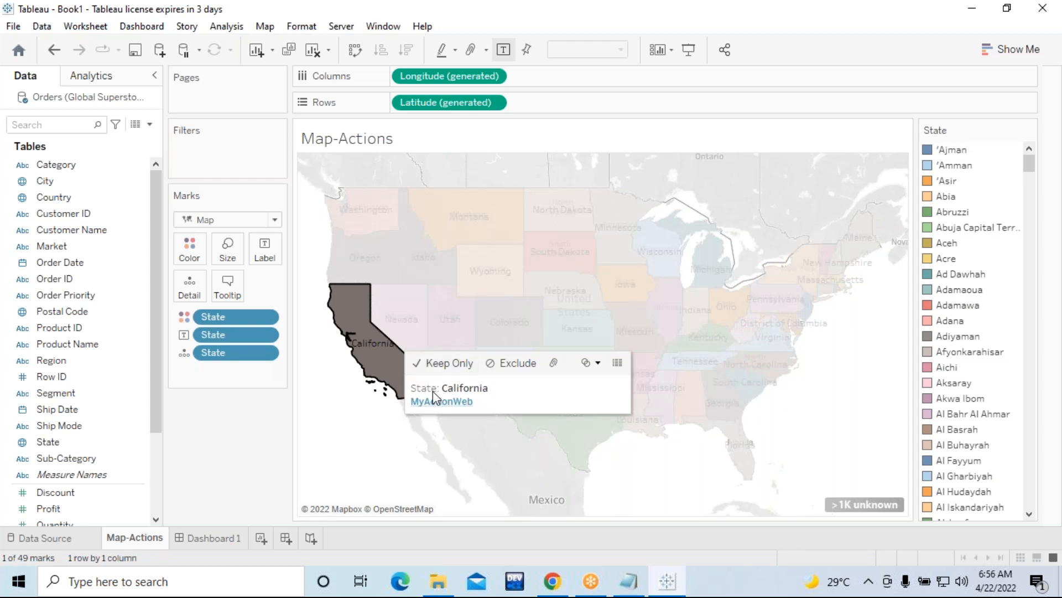
click(340, 443)
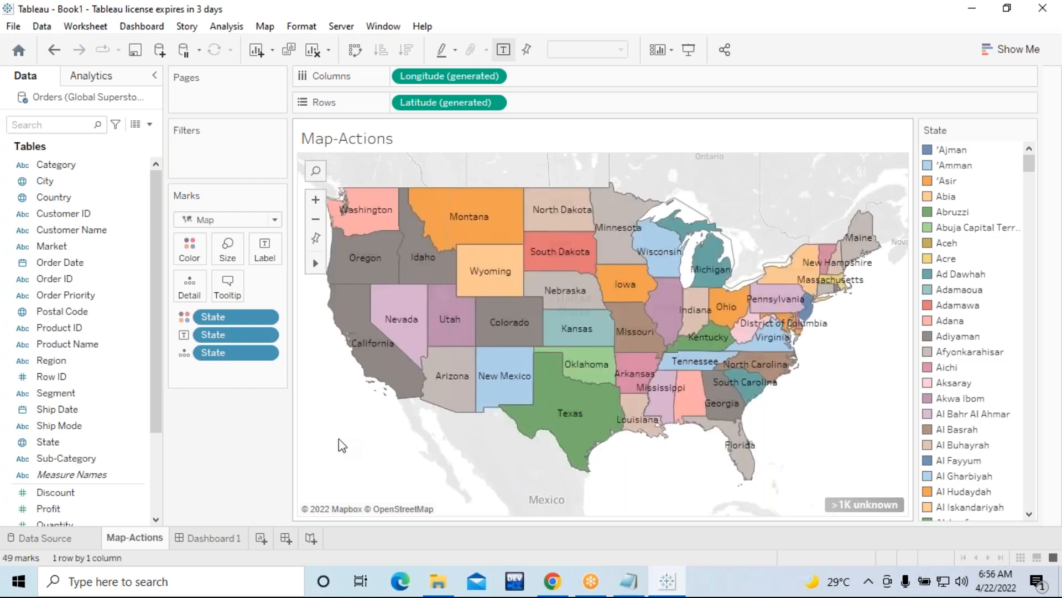
click(373, 364)
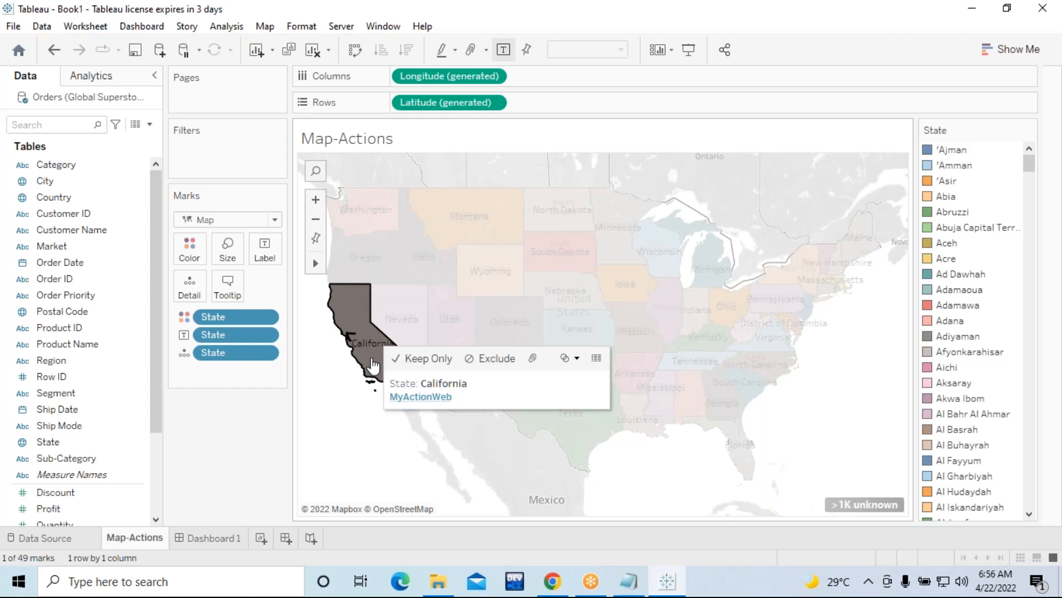
click(351, 396)
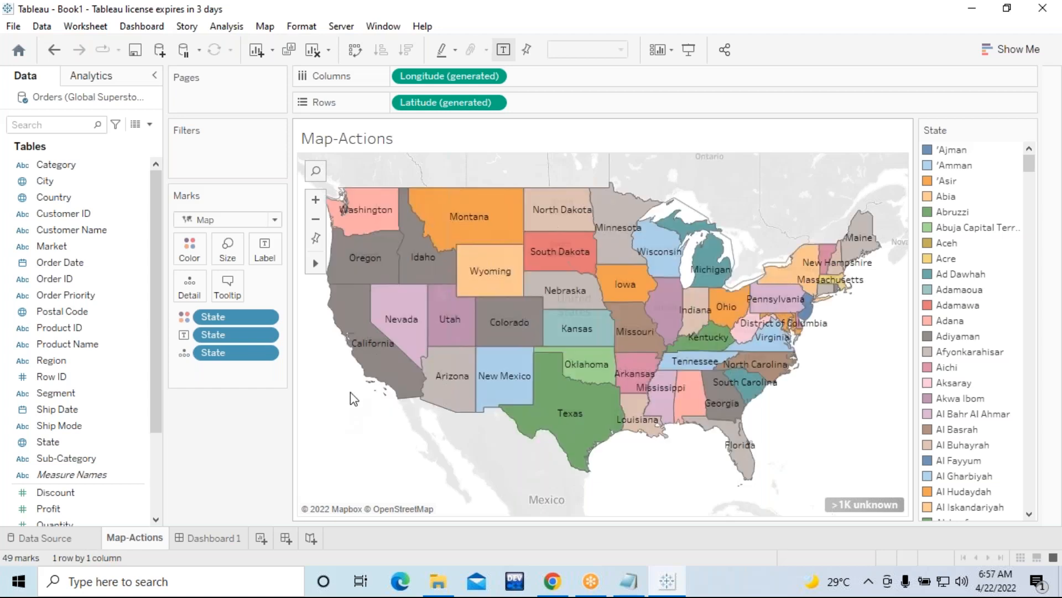
click(371, 362)
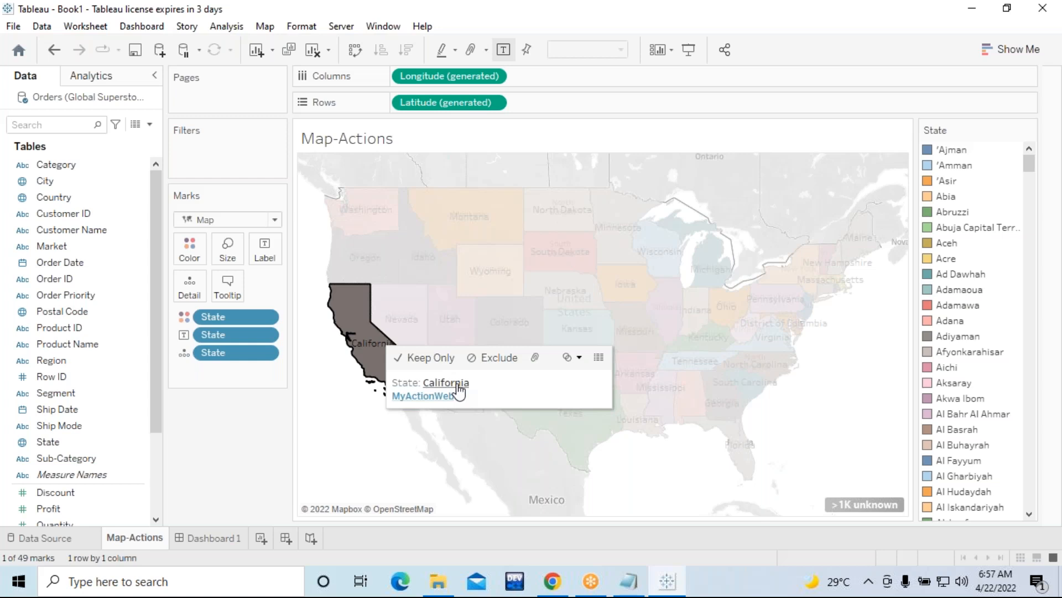
click(424, 397)
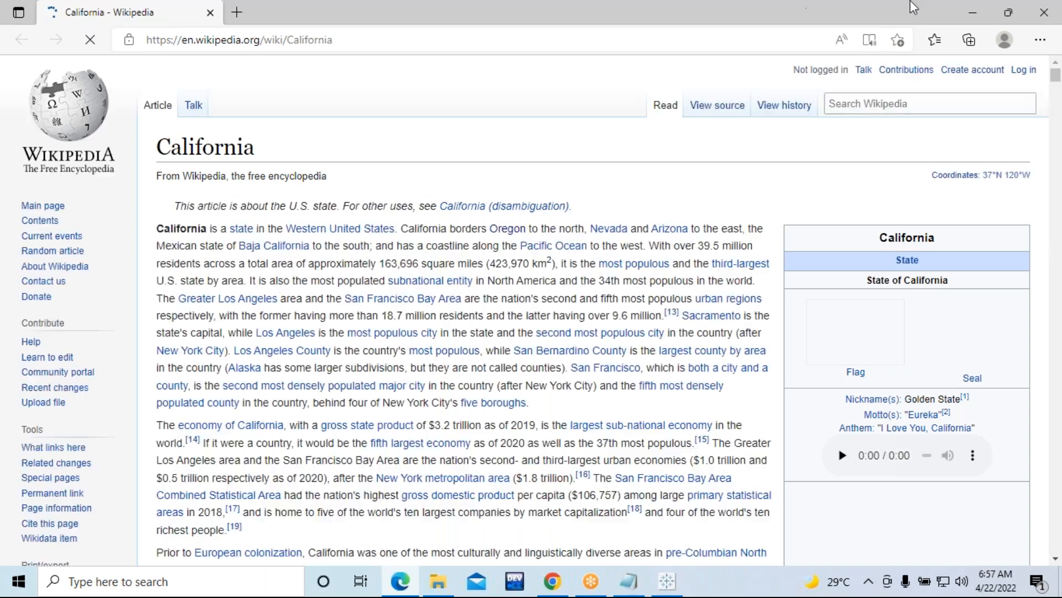
click(1055, 16)
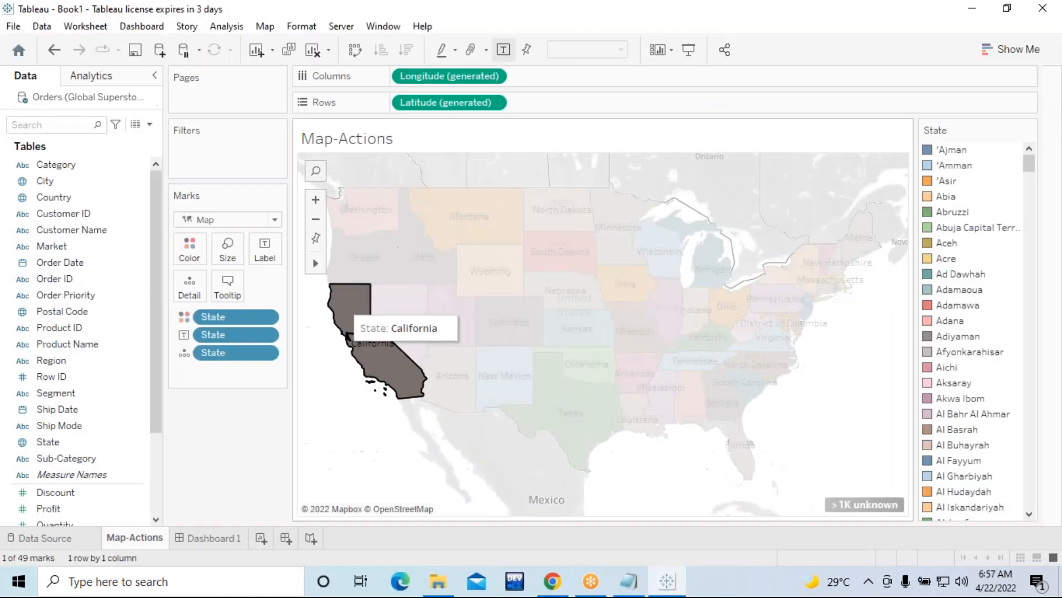
click(330, 431)
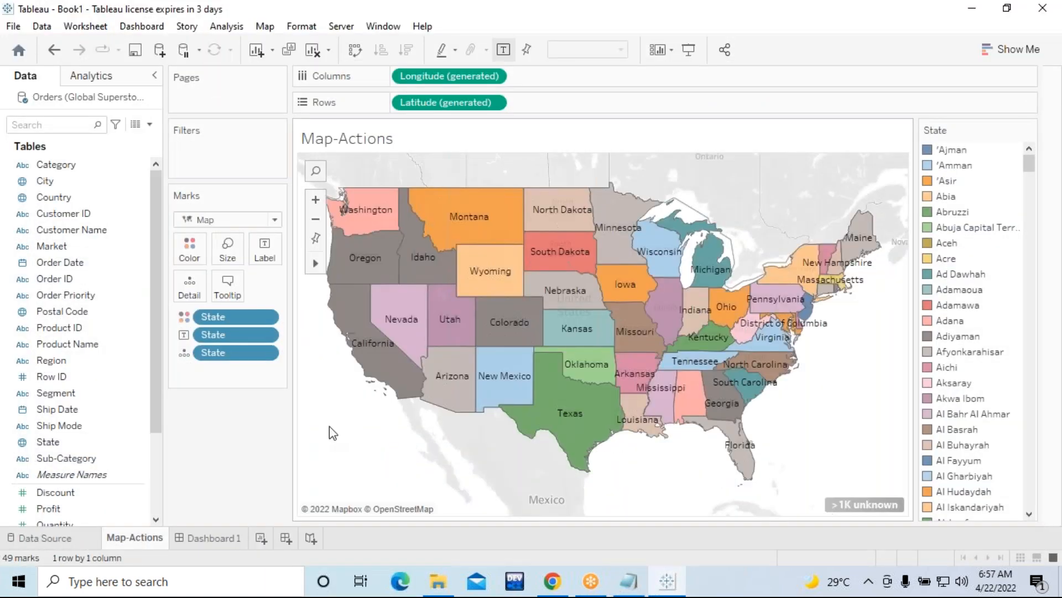
click(363, 220)
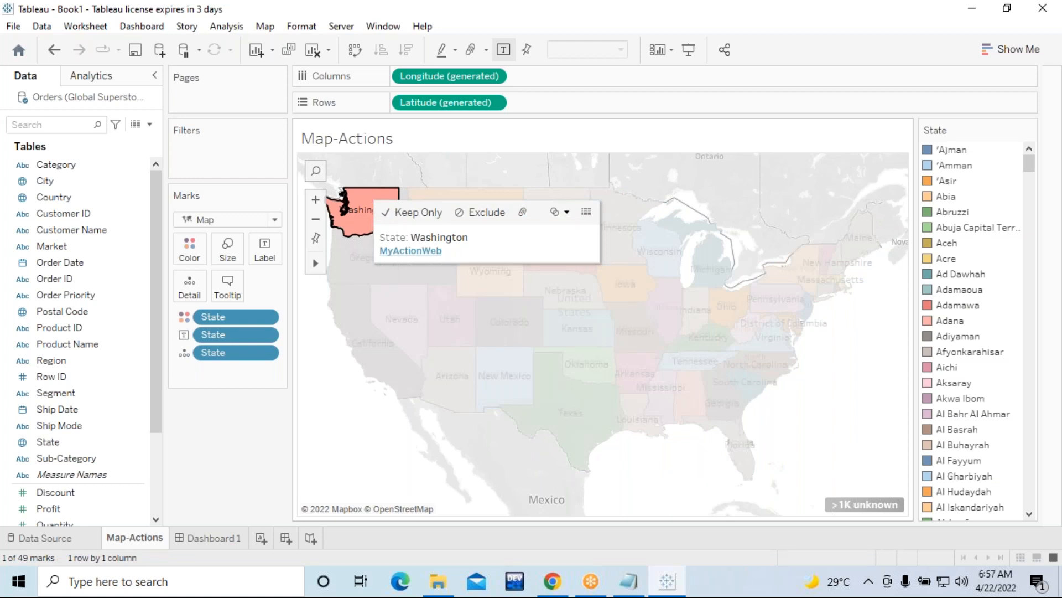
click(407, 252)
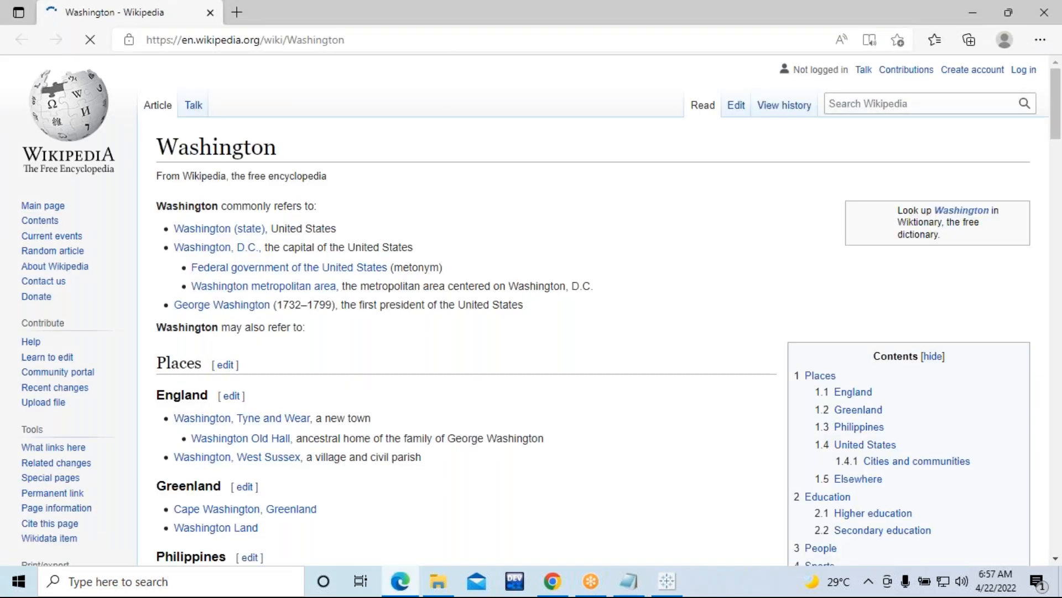
Switch to the Notepad note, mark the hover and menu event types with asterisks, and minimize the note
click(628, 581)
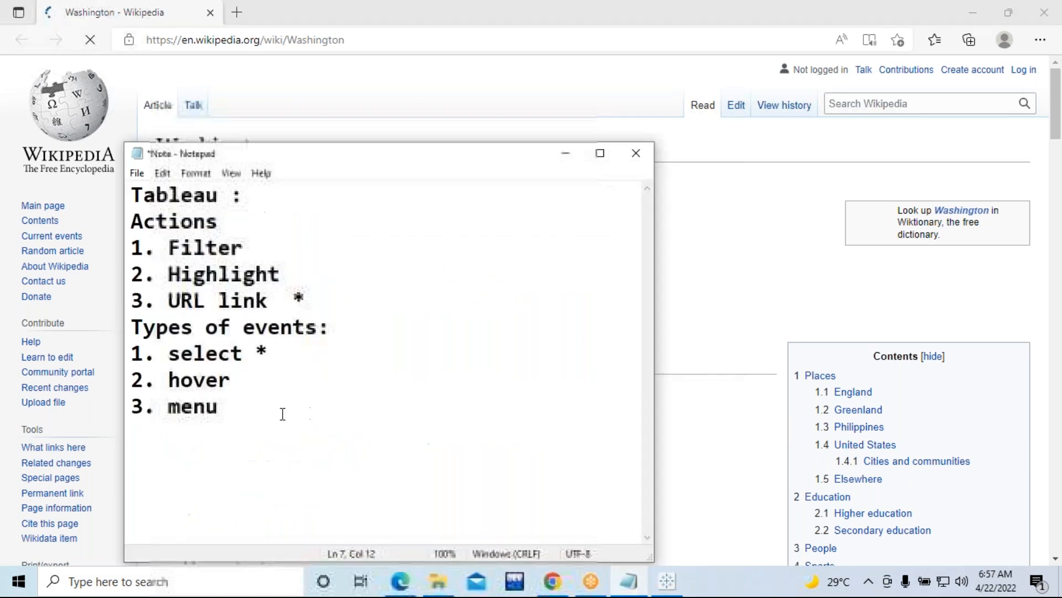
click(255, 381)
text((*)
key(BackSpace)
key(BackSpace)
text(*)
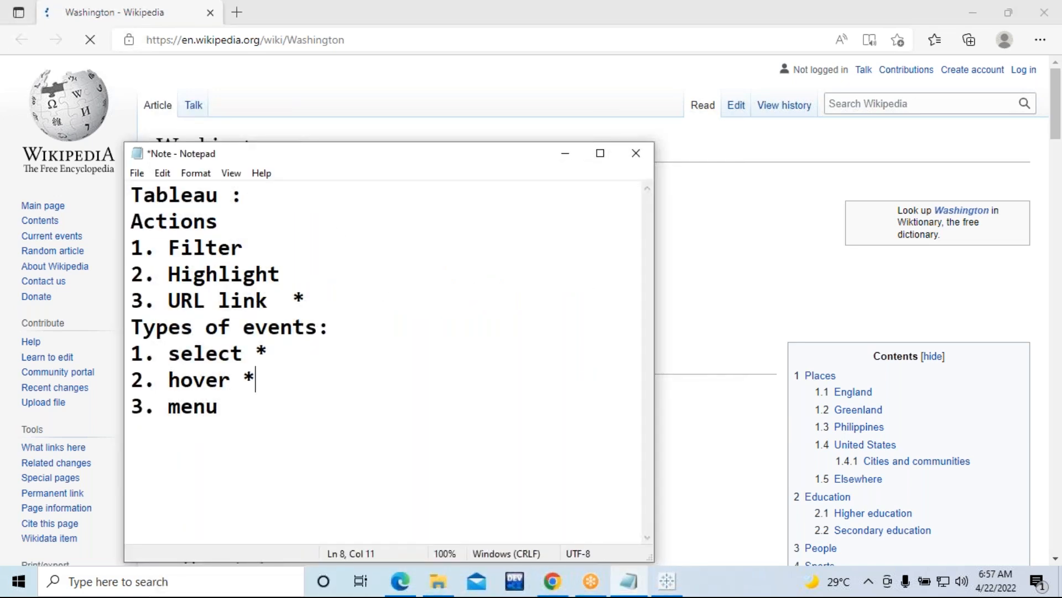
click(278, 404)
text(*)
click(565, 153)
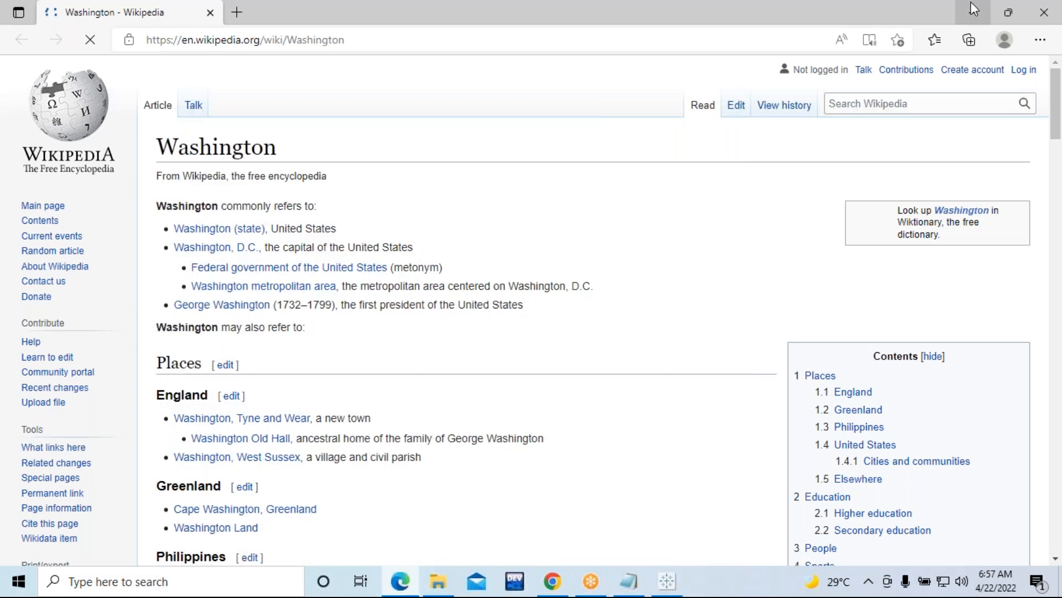
Close the Washington Wikipedia page and clear the state selection on the Tableau map
click(1035, 12)
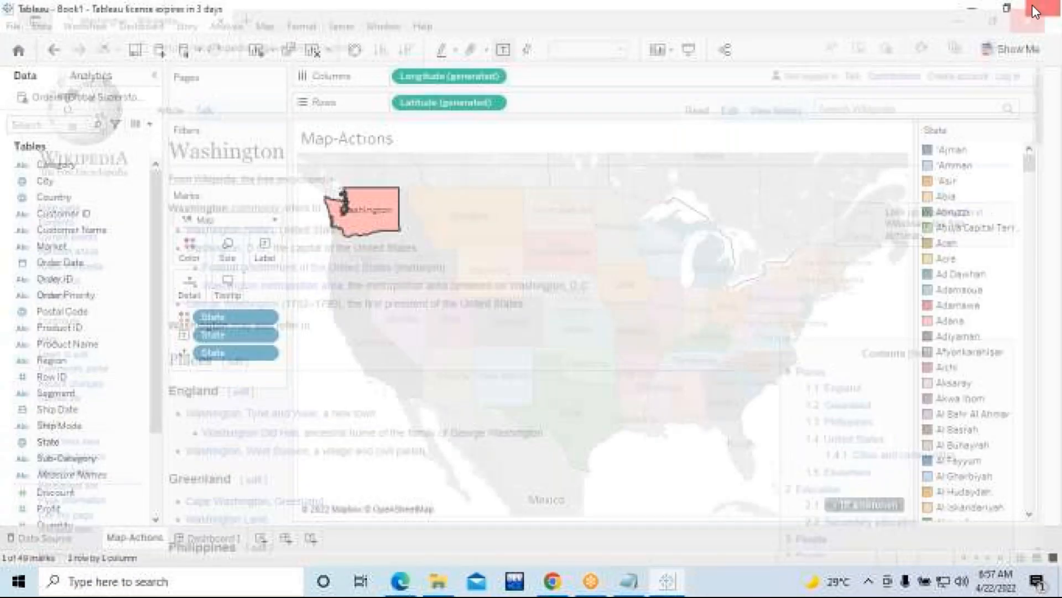
click(346, 470)
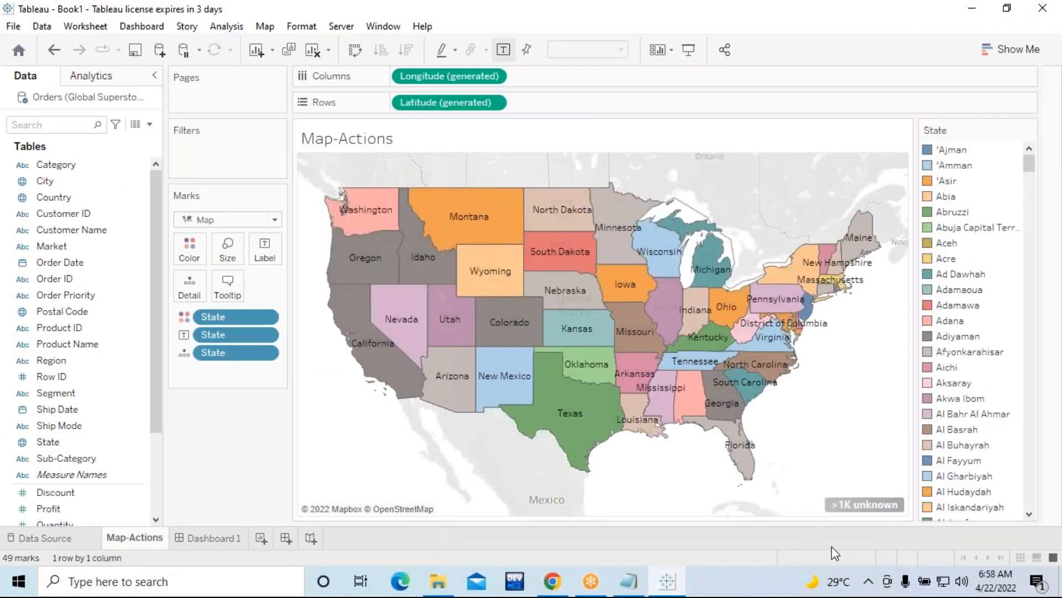
click(1055, 510)
In the Notepad note, add "[ category,sales ]" after the Filter entry under Actions
click(628, 581)
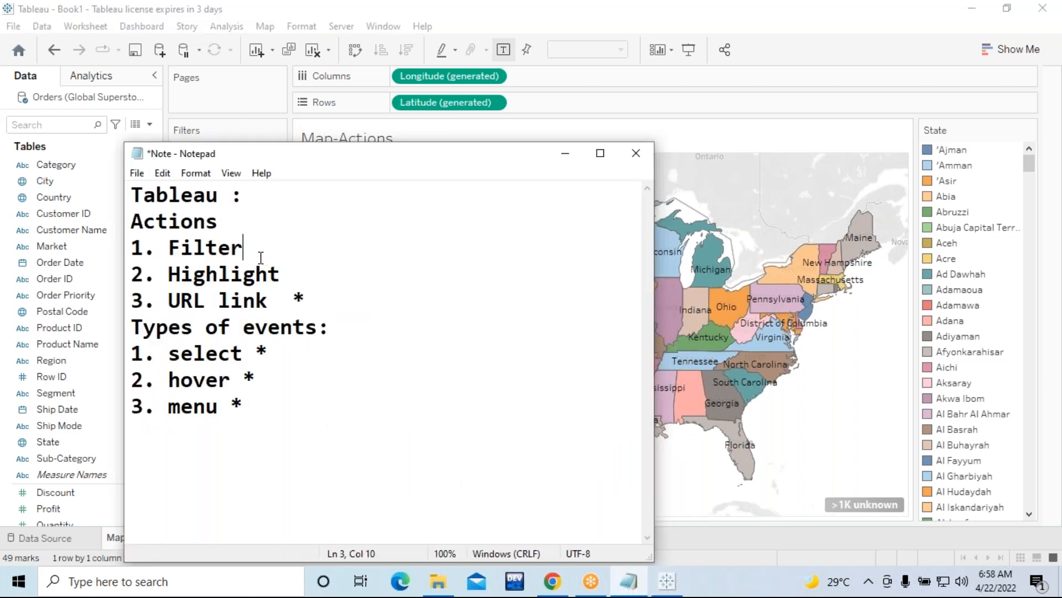
drag(261, 257, 143, 243)
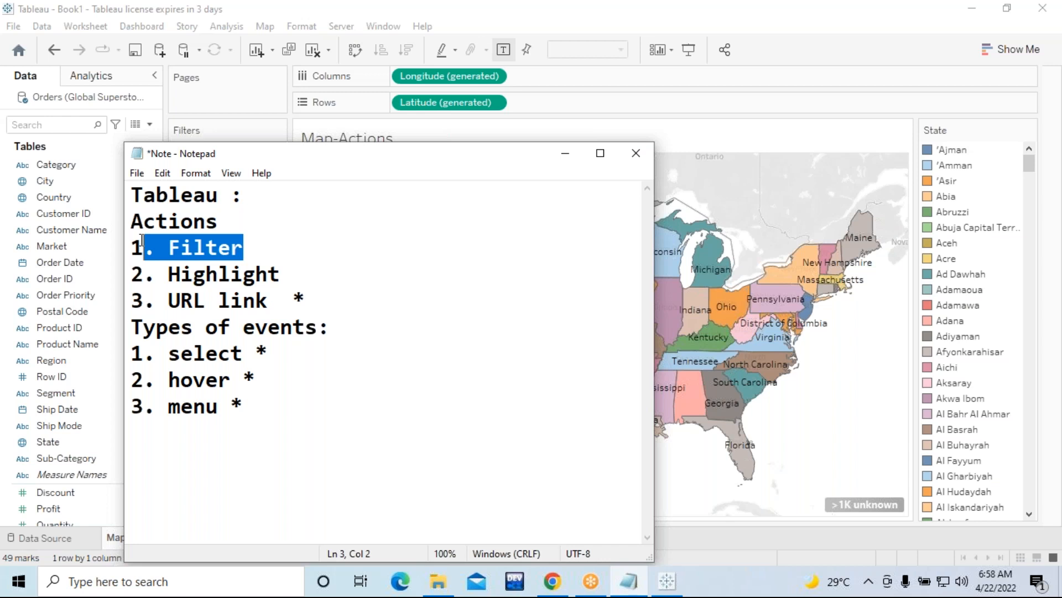
click(294, 249)
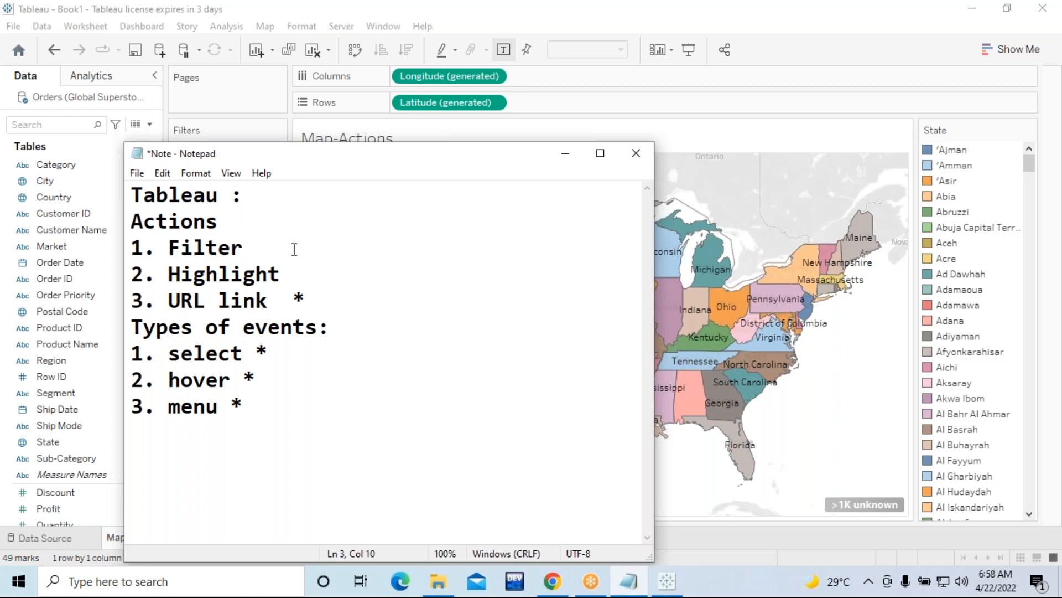
text([ category)
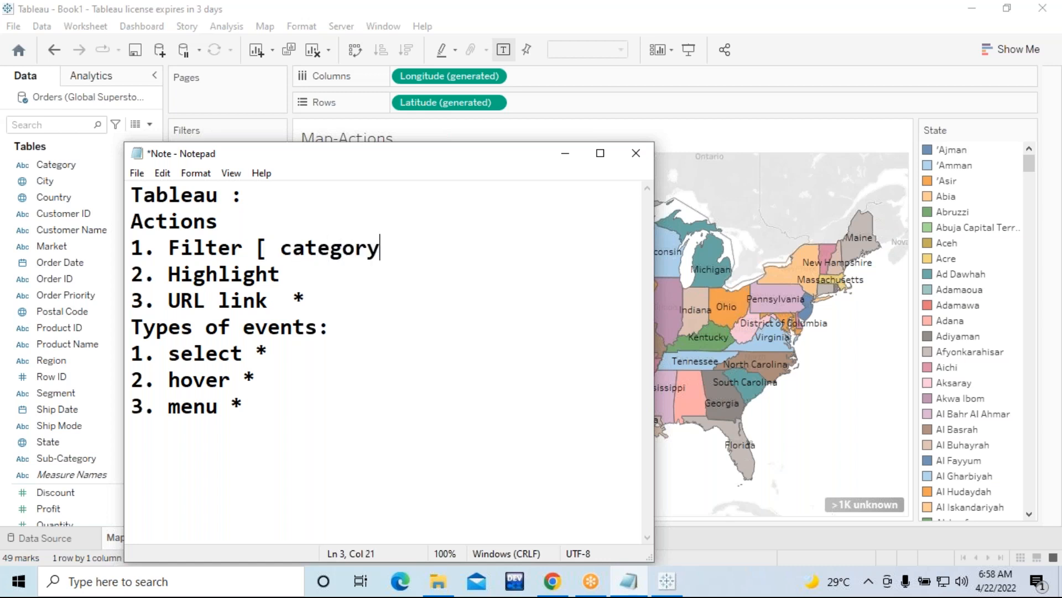
text(,sales ])
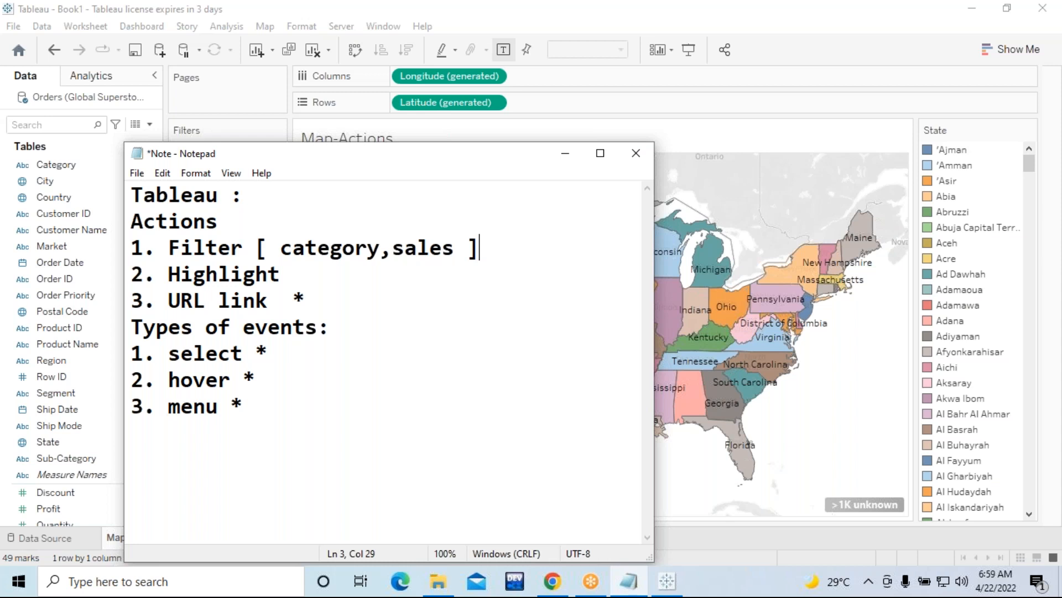
Extend the Filter line in the note with ", [category,sub-category , sales ]"
text(, [)
drag(654, 290, 731, 290)
text(category)
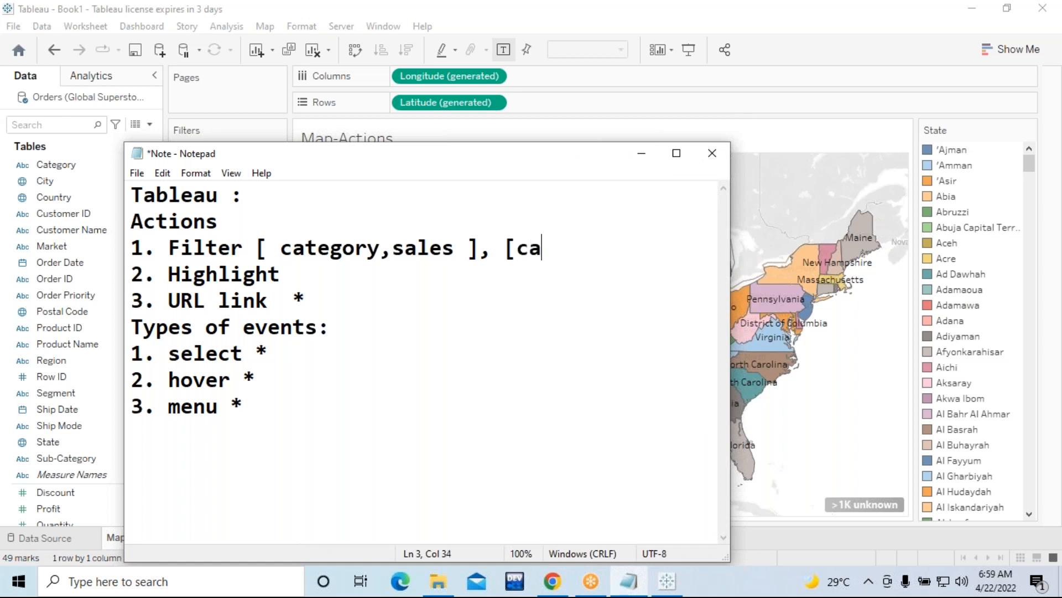
text(,sub-)
text(categ)
text(ory , sa)
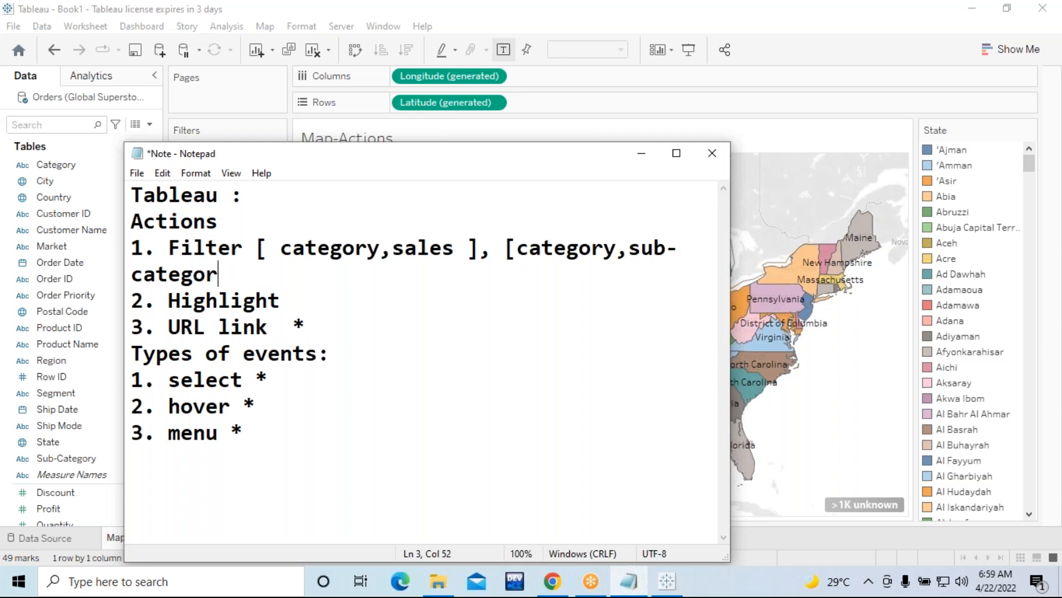
text(les ])
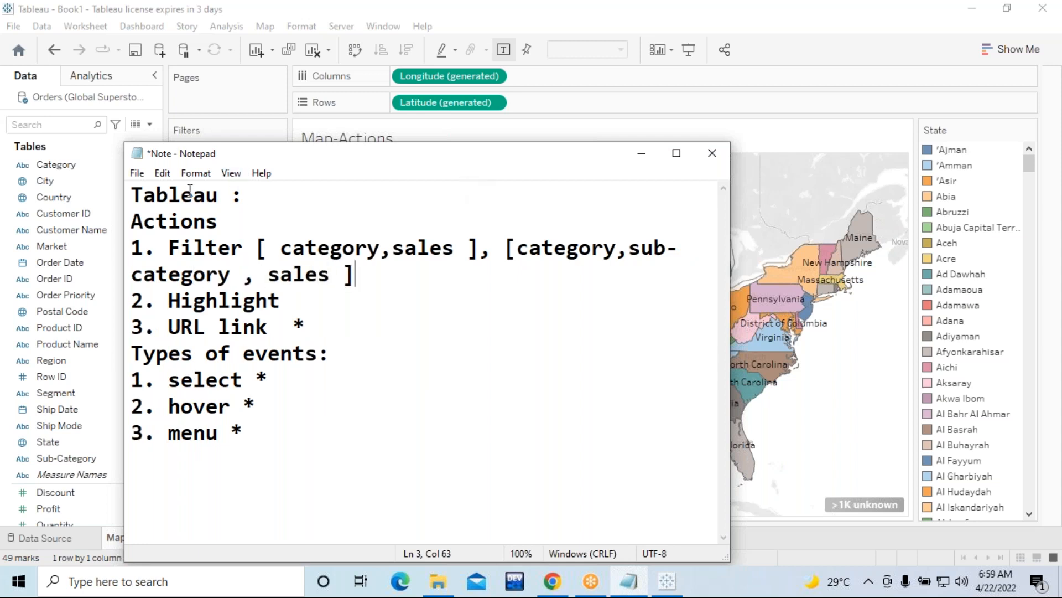
Widen the note window and remove the surplus spaces inside both brackets so the Filter entry fits on one line
drag(123, 190, 17, 190)
drag(730, 303, 770, 303)
click(682, 250)
key(BackSpace)
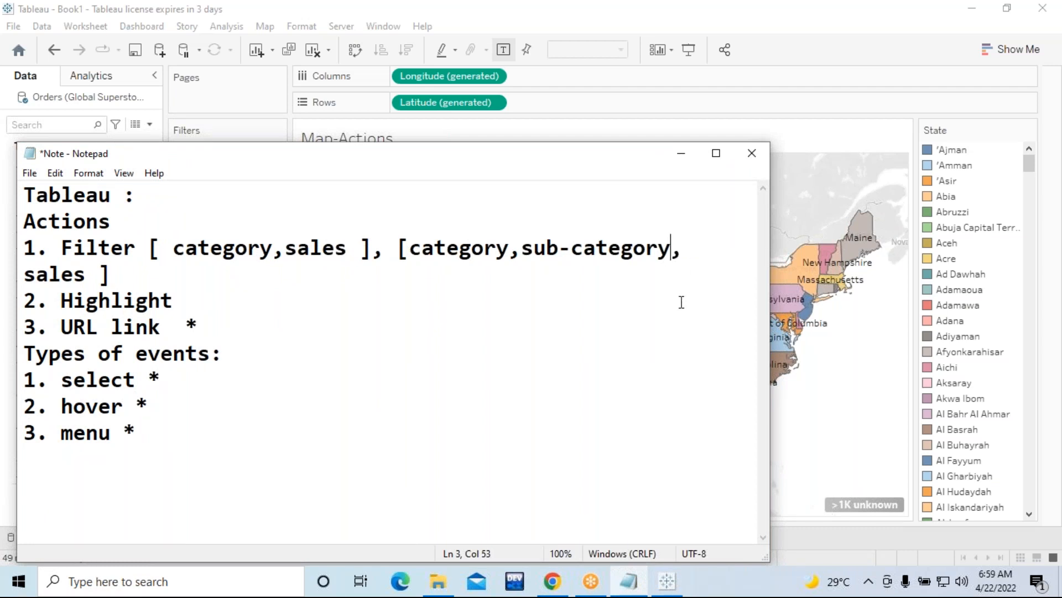
click(361, 248)
key(BackSpace)
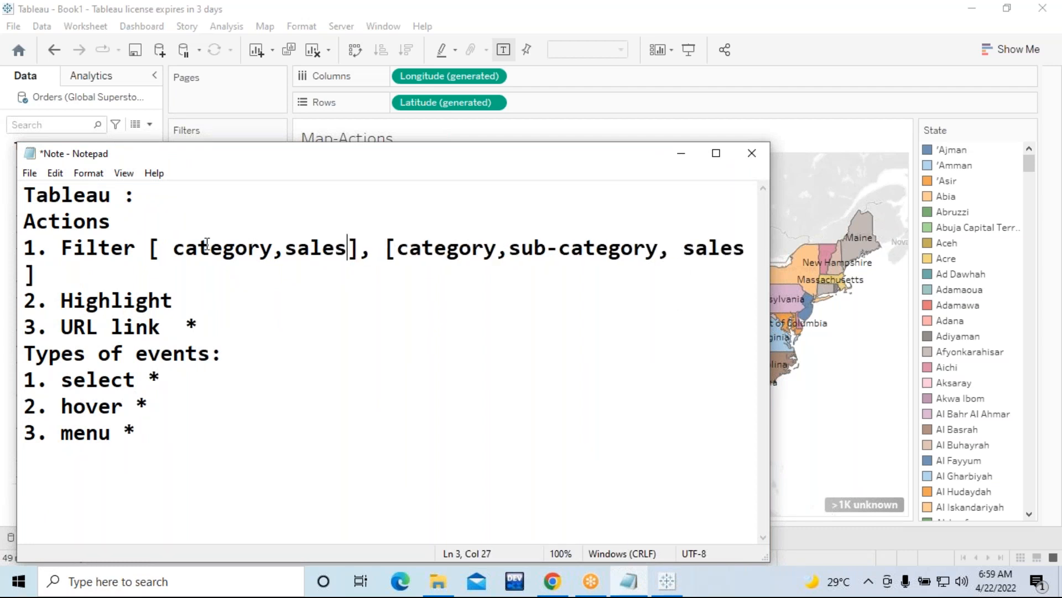
click(167, 248)
key(BackSpace)
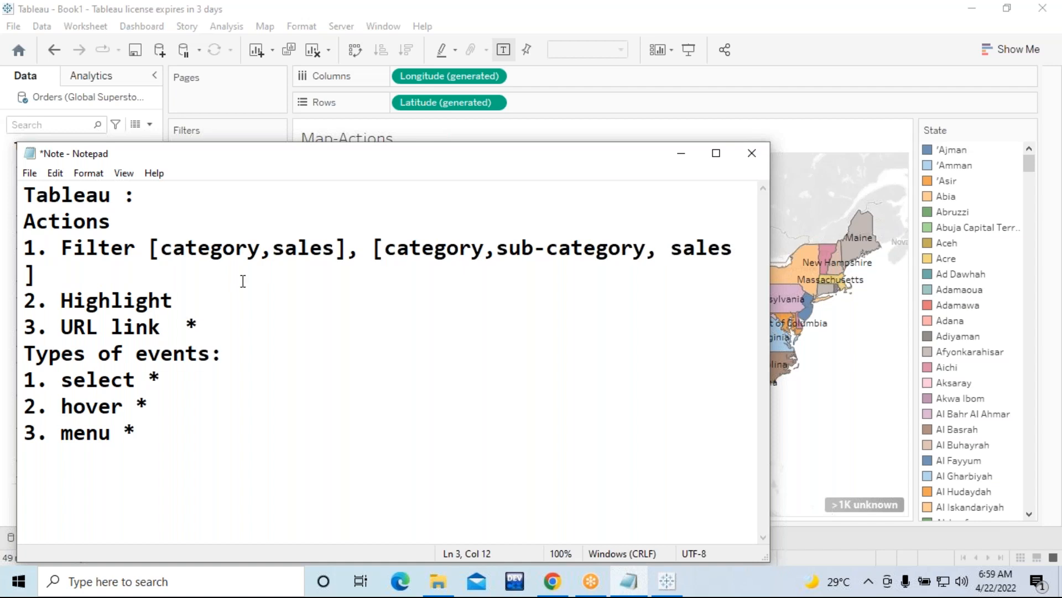
click(671, 249)
key(BackSpace)
click(730, 254)
key(BackSpace)
Return to Tableau, add a new worksheet and rename it Cs
drag(153, 249, 352, 233)
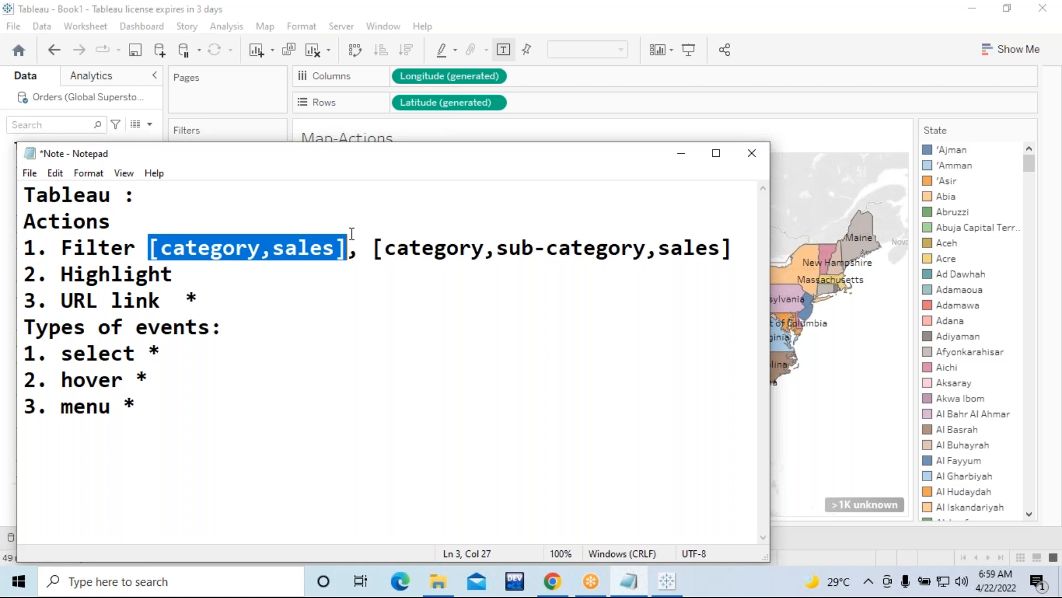
click(675, 160)
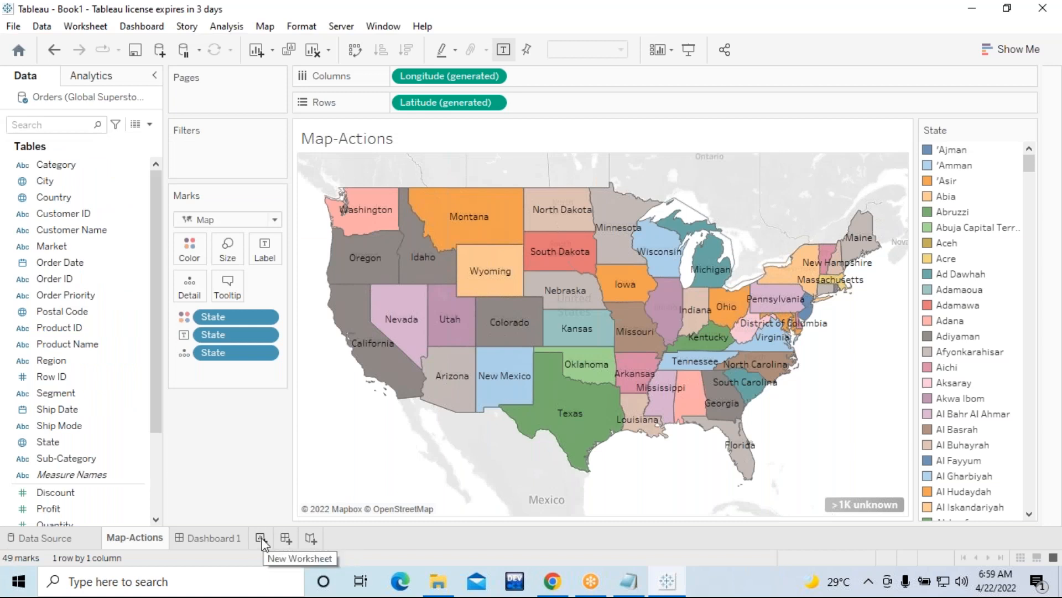
click(87, 28)
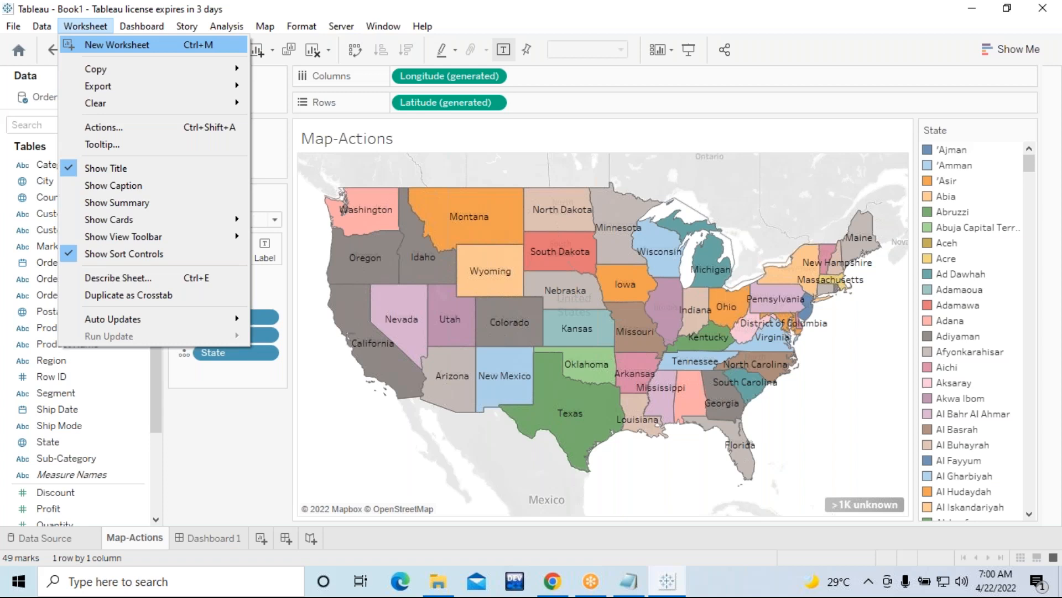
click(210, 427)
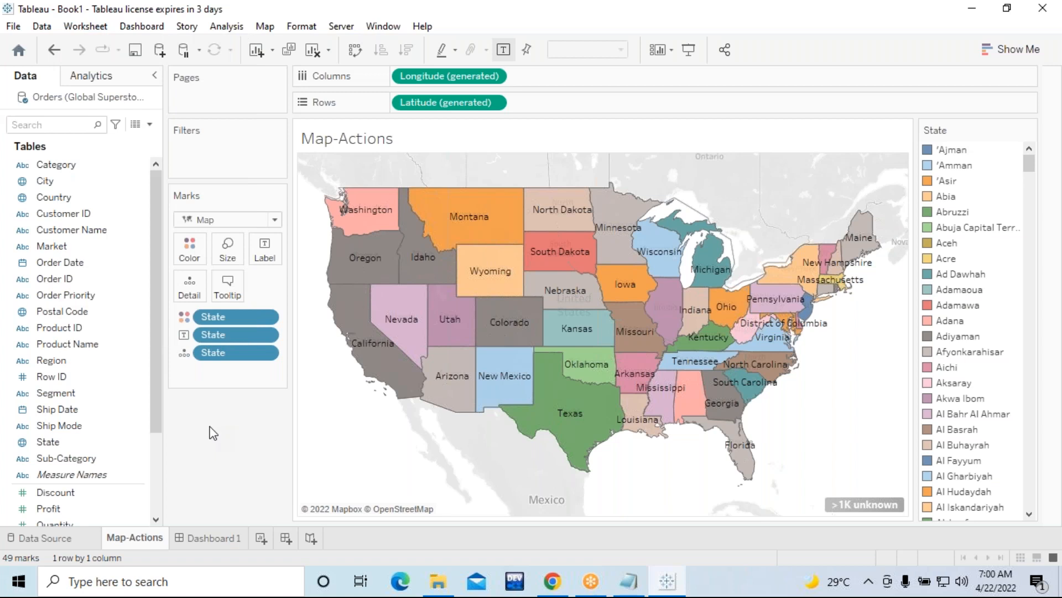
key(ctrl+m)
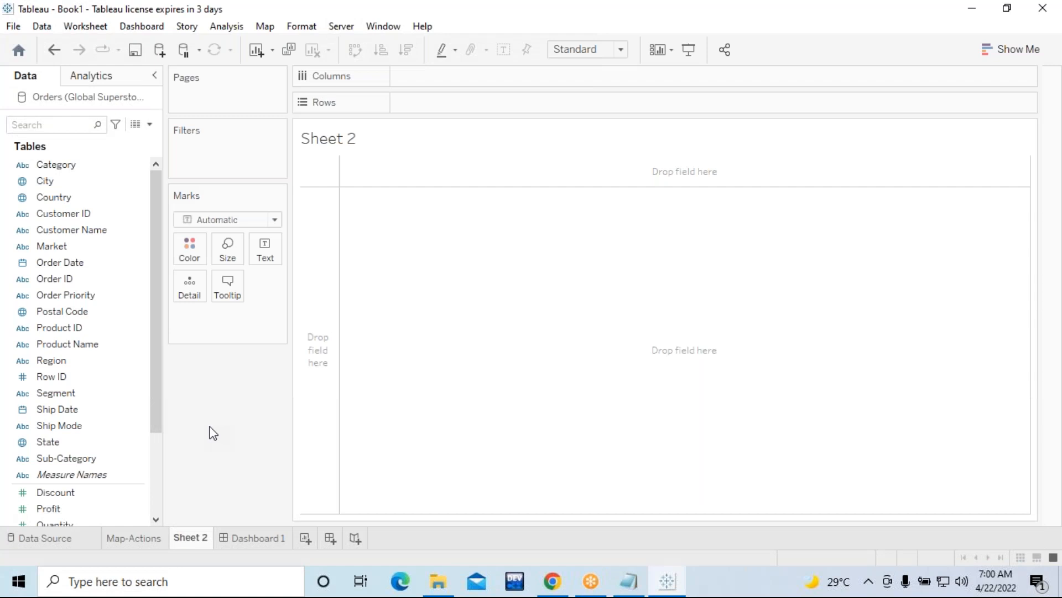
right_click(191, 546)
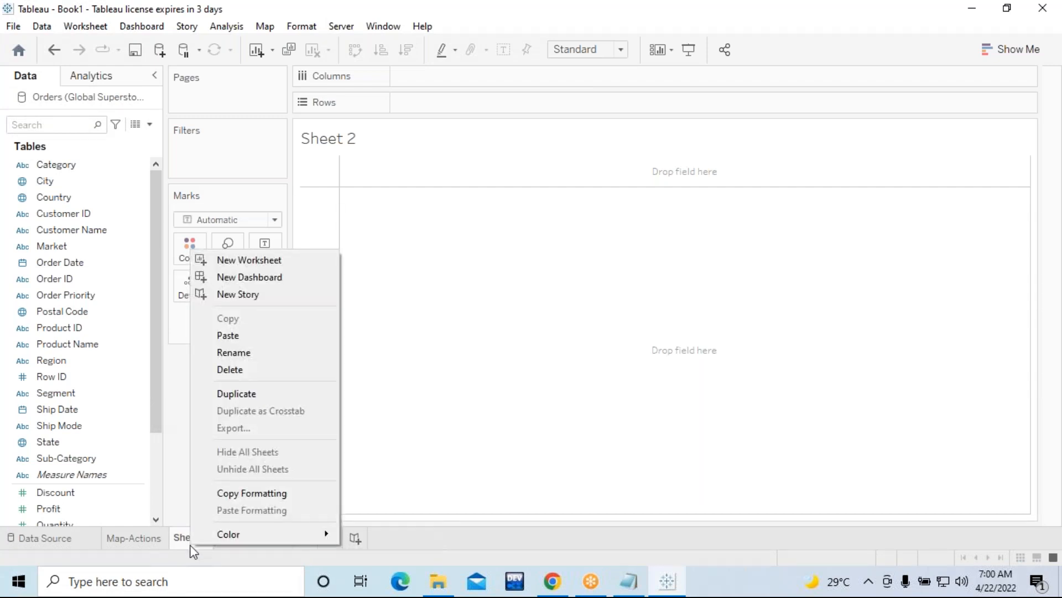
click(246, 356)
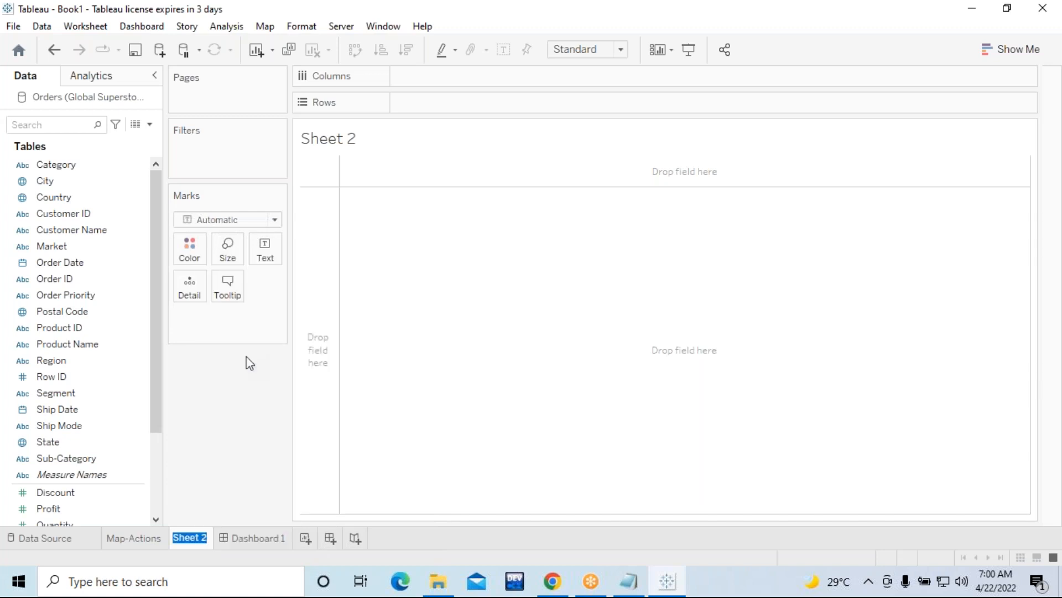
text(Cs)
key(Return)
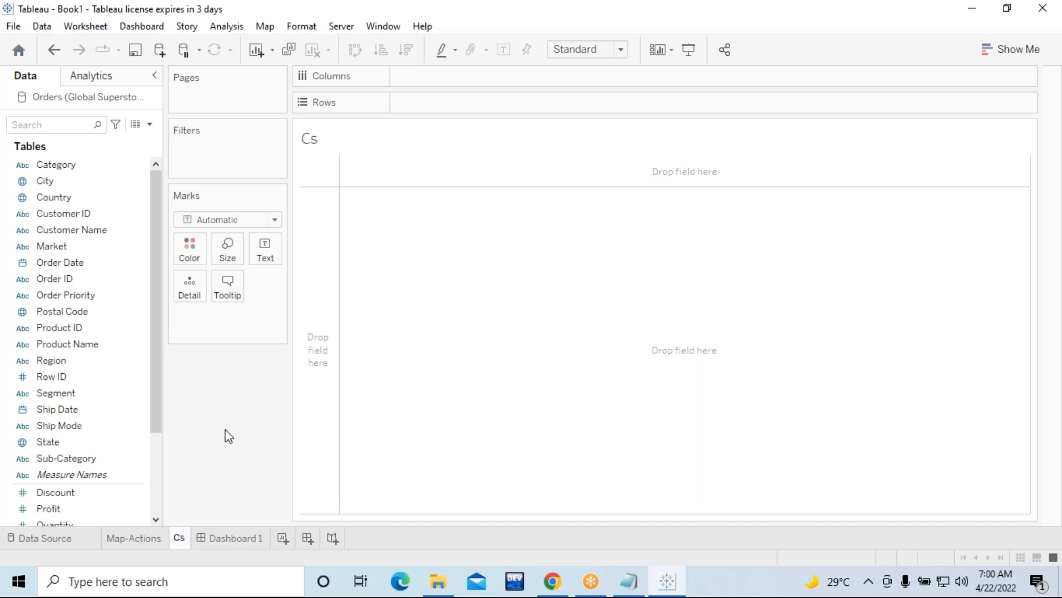
Add another worksheet after Cs and rename it Css
key(ctrl+m)
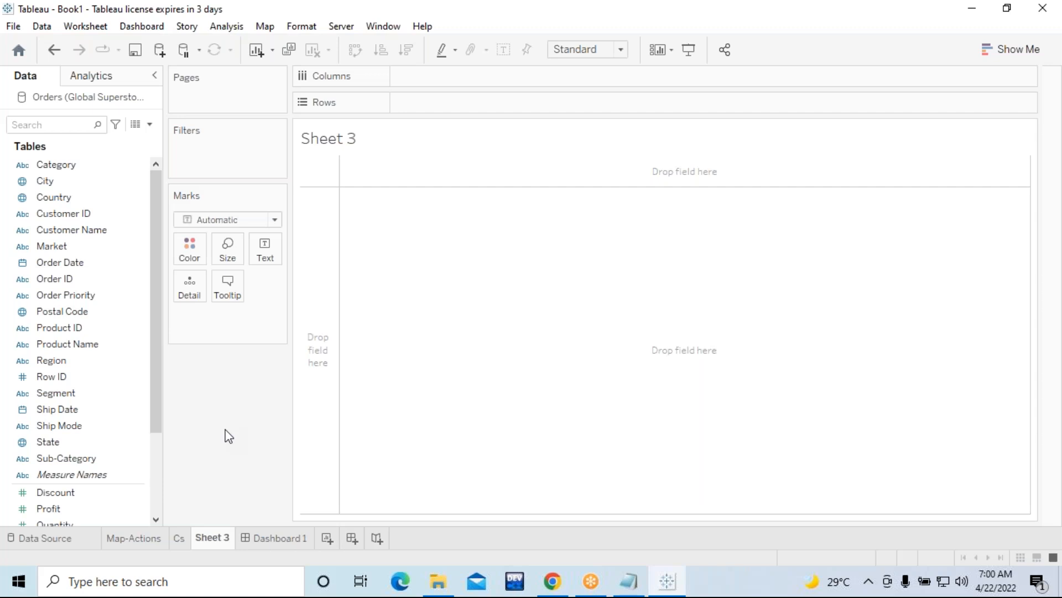
right_click(213, 539)
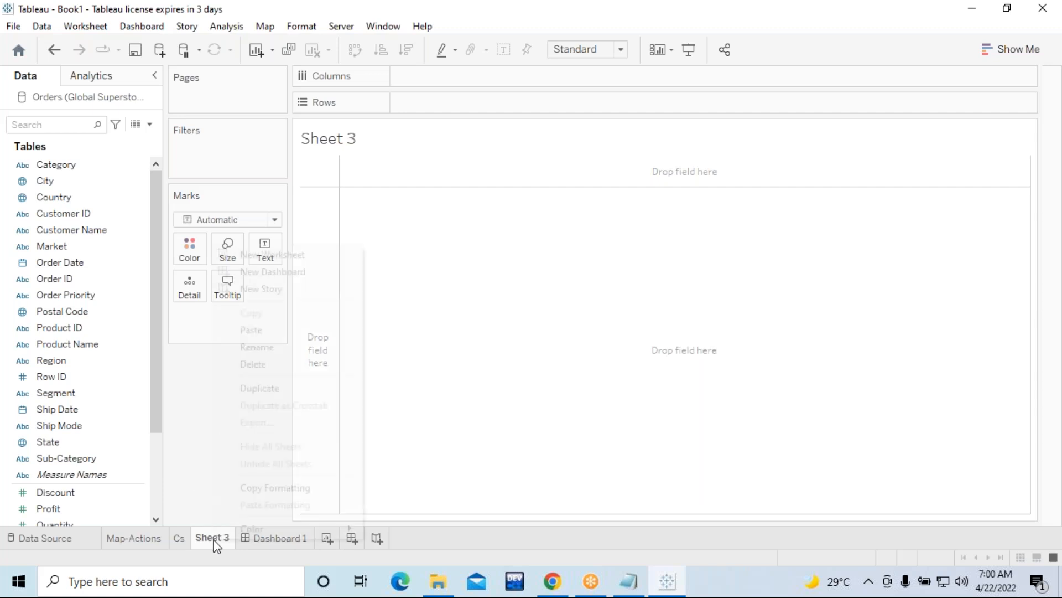
click(261, 349)
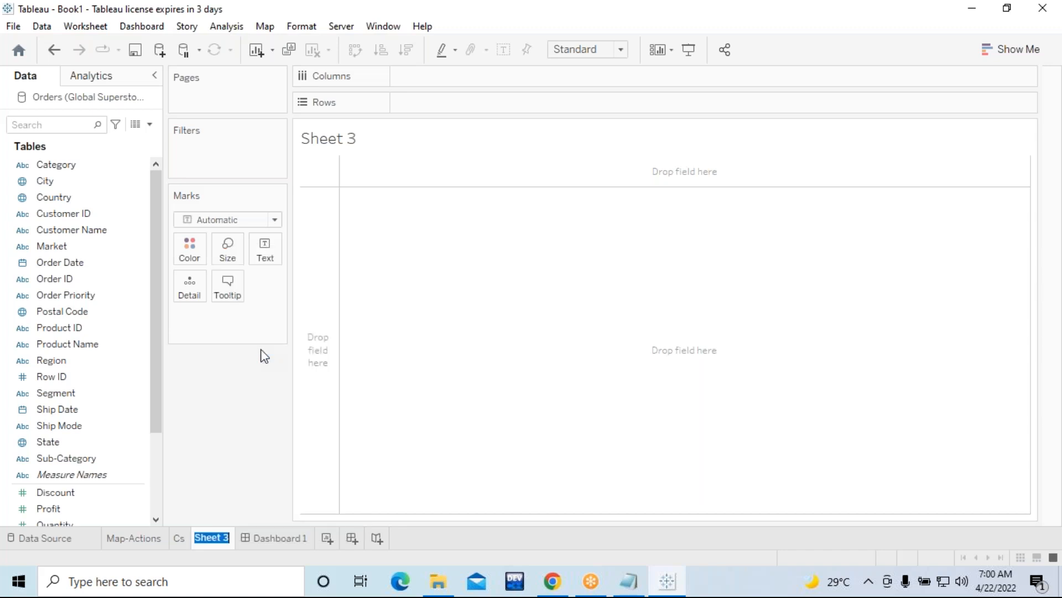
text(c)
key(BackSpace)
text(Css)
click(240, 413)
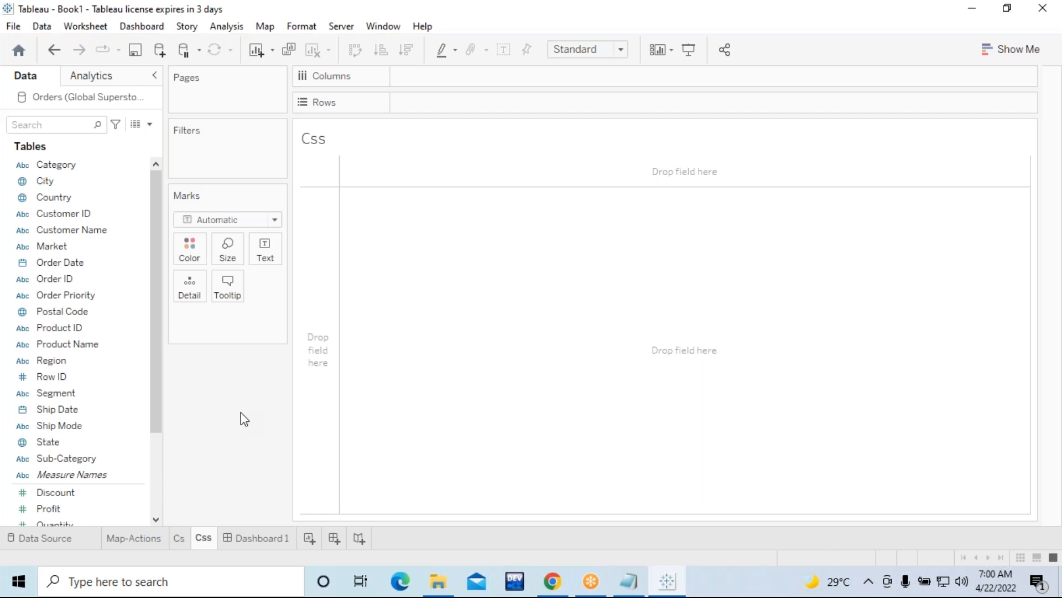
Check the filter notes, and build a chart on the Cs worksheet with Category on columns and Sales on rows
mouse_move(178, 543)
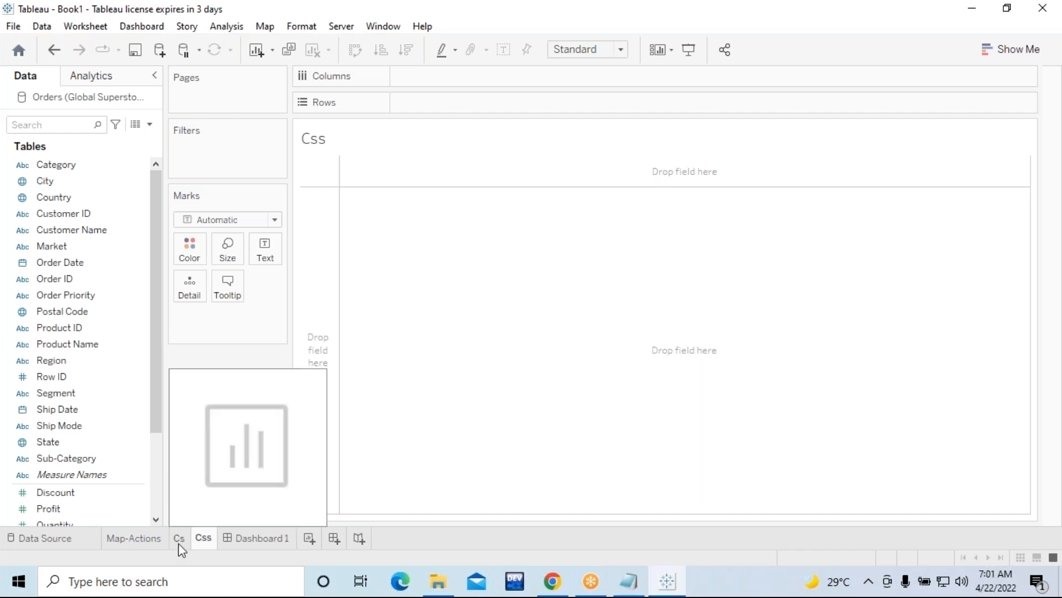
click(629, 581)
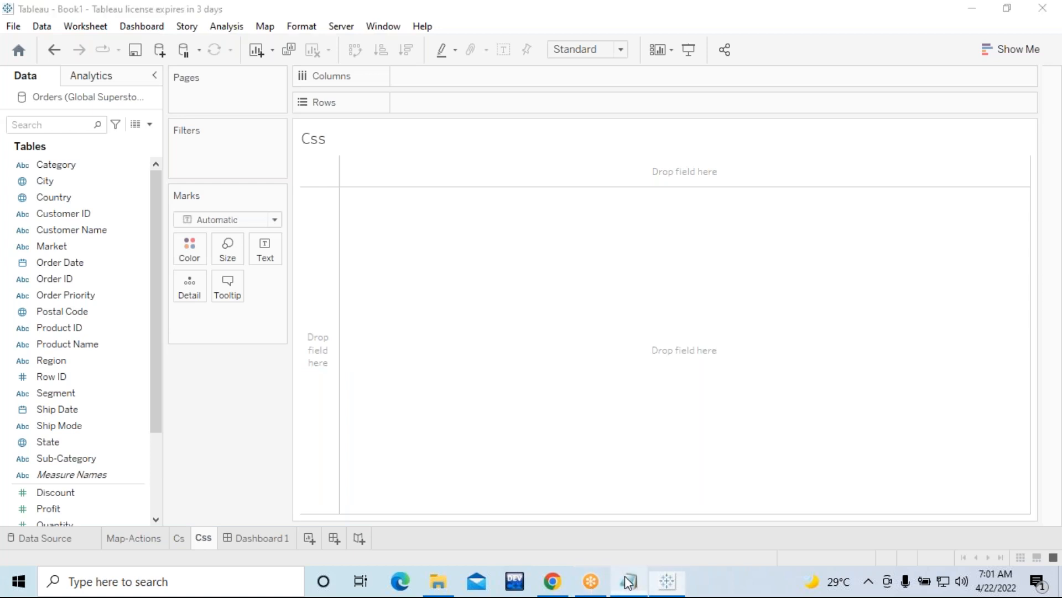
click(149, 248)
drag(137, 248, 64, 247)
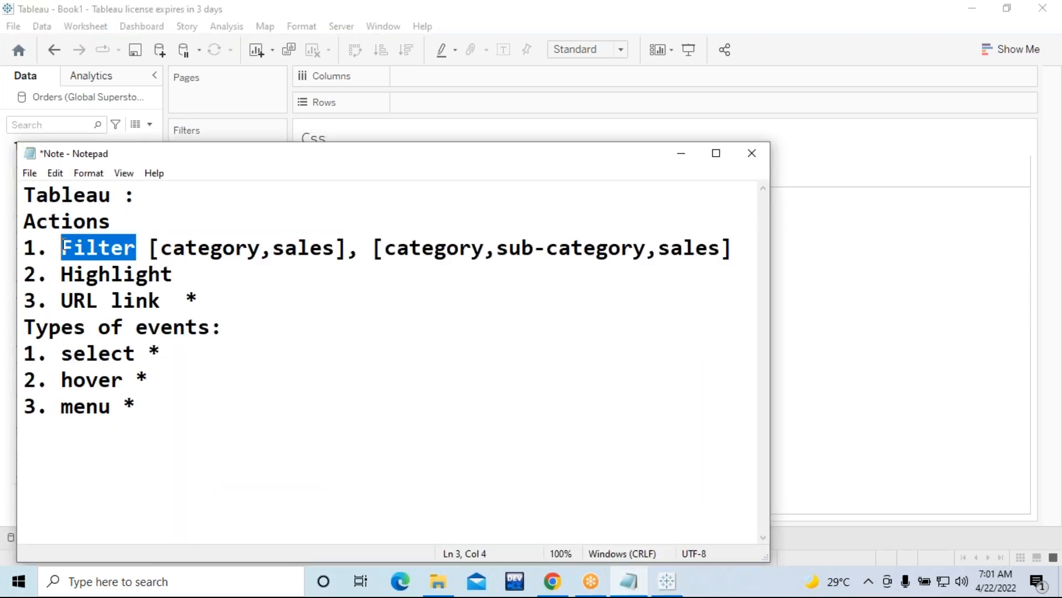
click(681, 154)
click(177, 538)
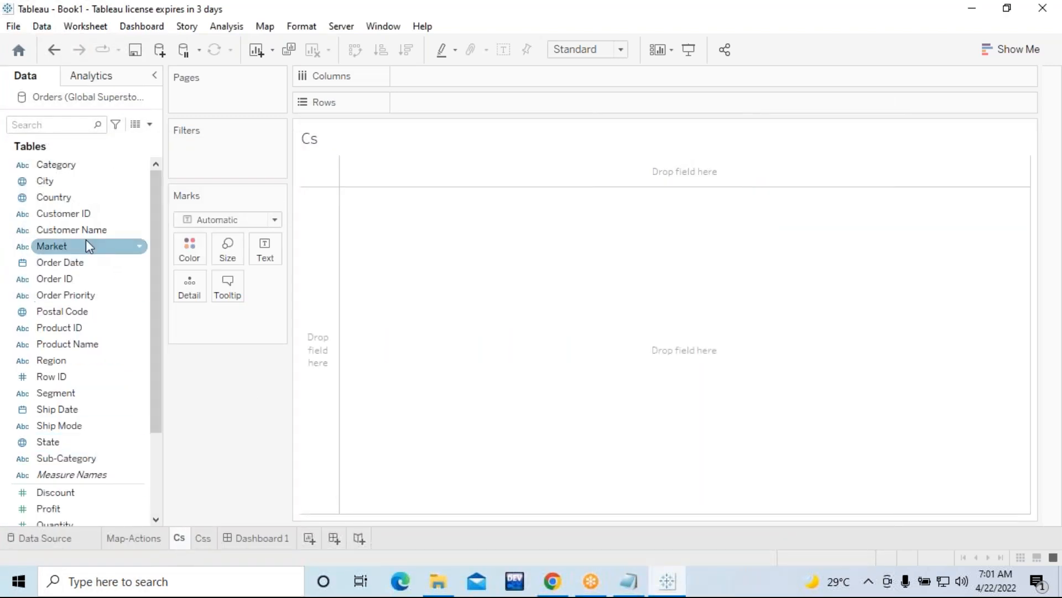
drag(60, 166, 433, 77)
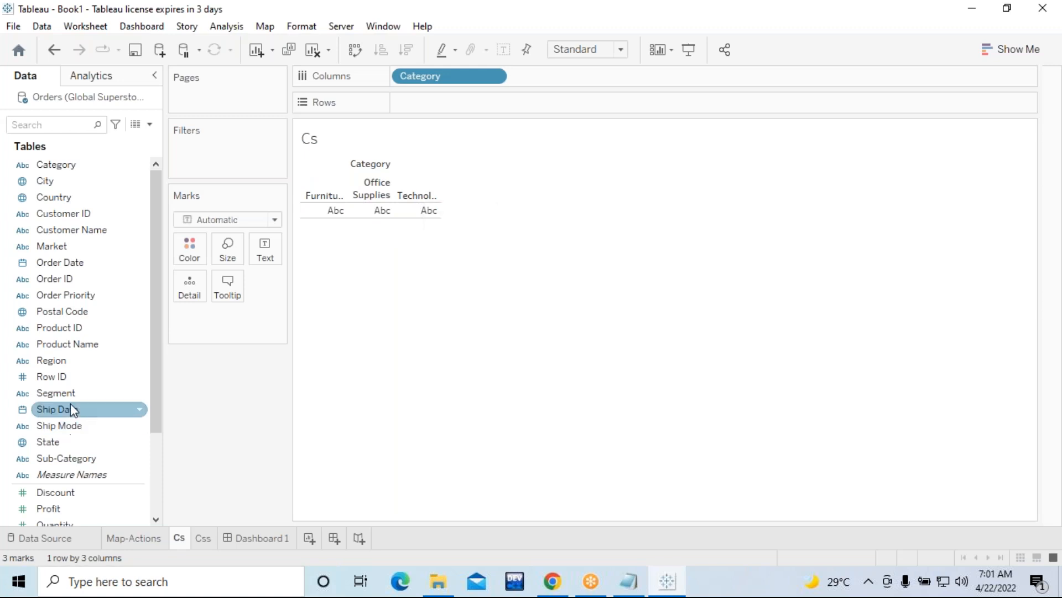
scroll(69, 392, down, 3)
drag(55, 442, 409, 104)
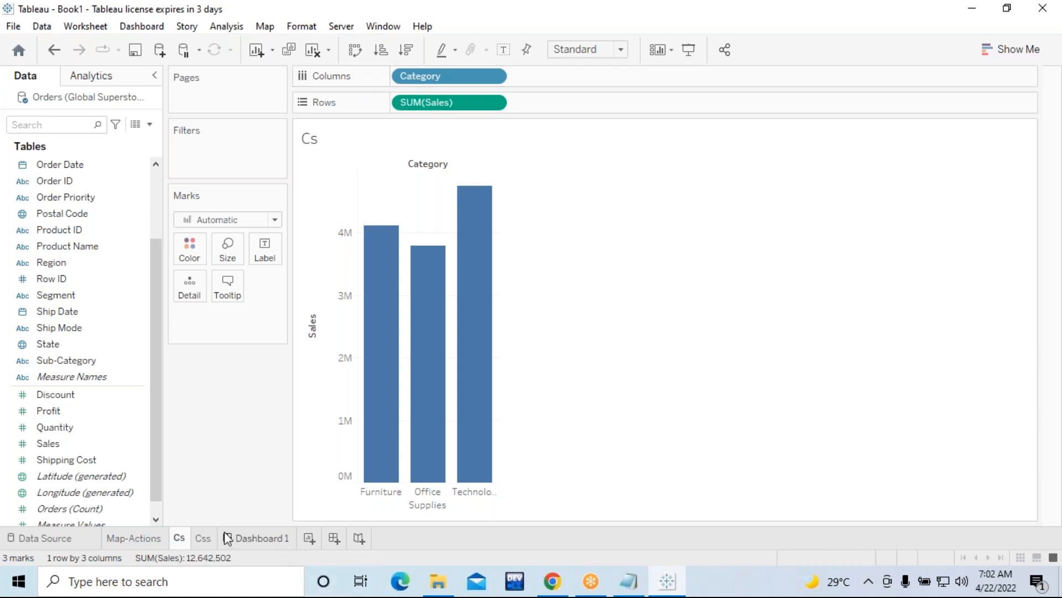
On the Css worksheet, build the second noted chart with Category and Sub-Category on columns and Sales on rows
double_click(204, 540)
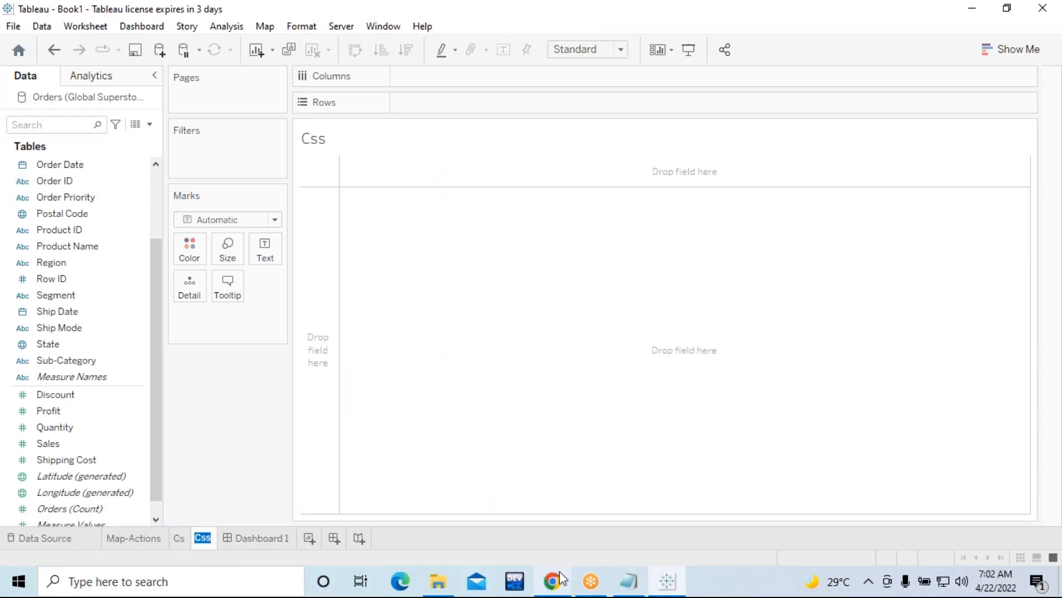
click(631, 583)
drag(384, 249, 724, 250)
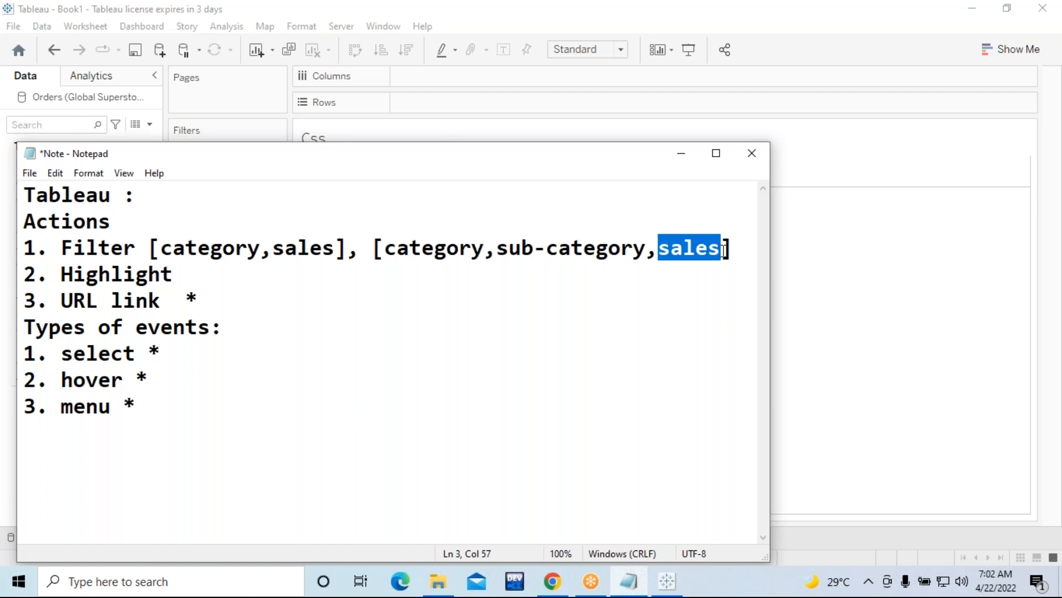
click(688, 160)
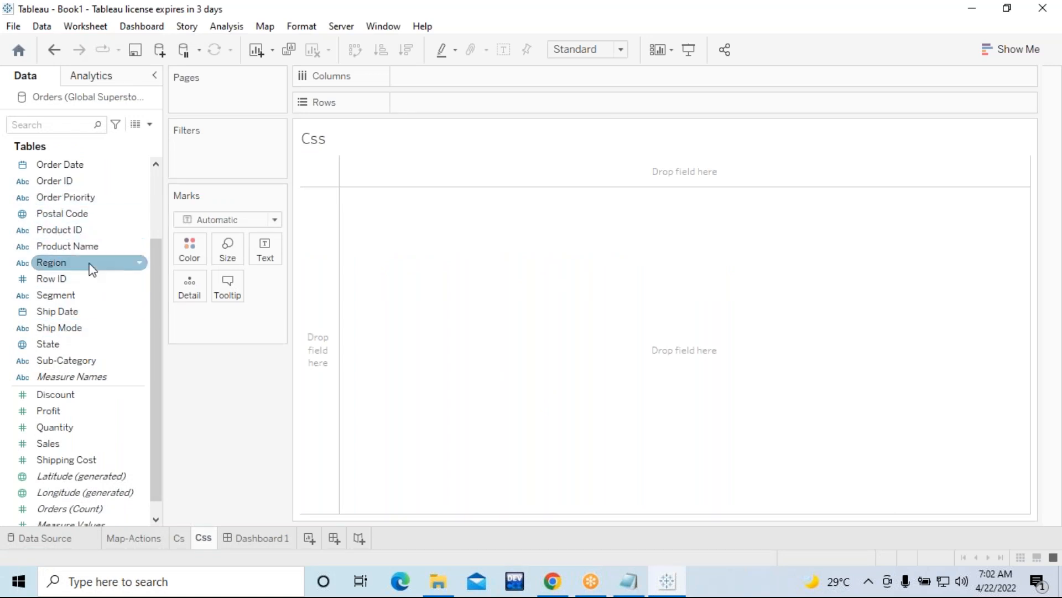
scroll(91, 271, up, 2)
drag(70, 165, 438, 79)
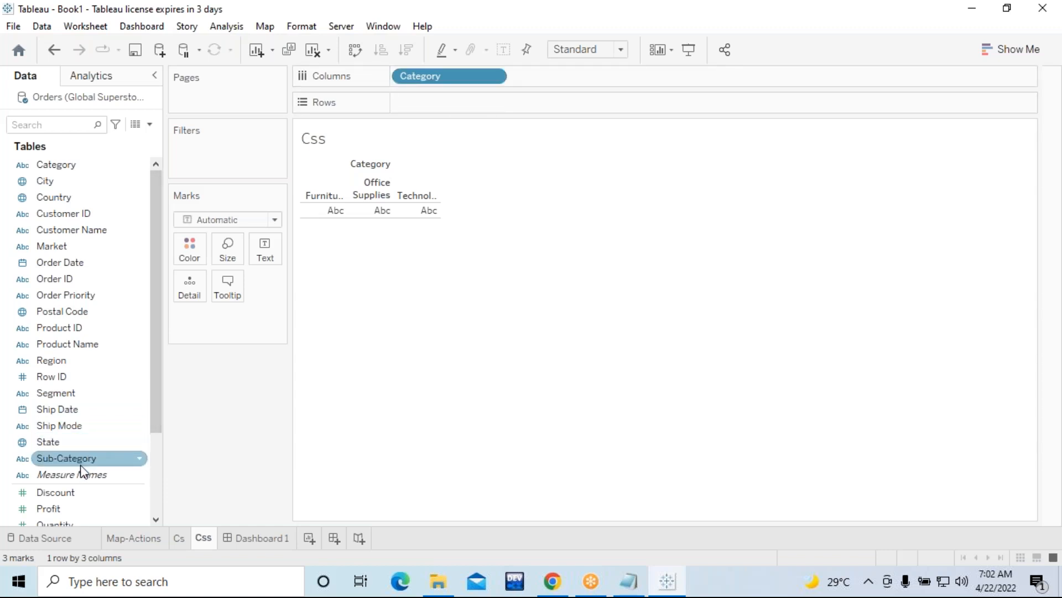
drag(82, 470, 589, 79)
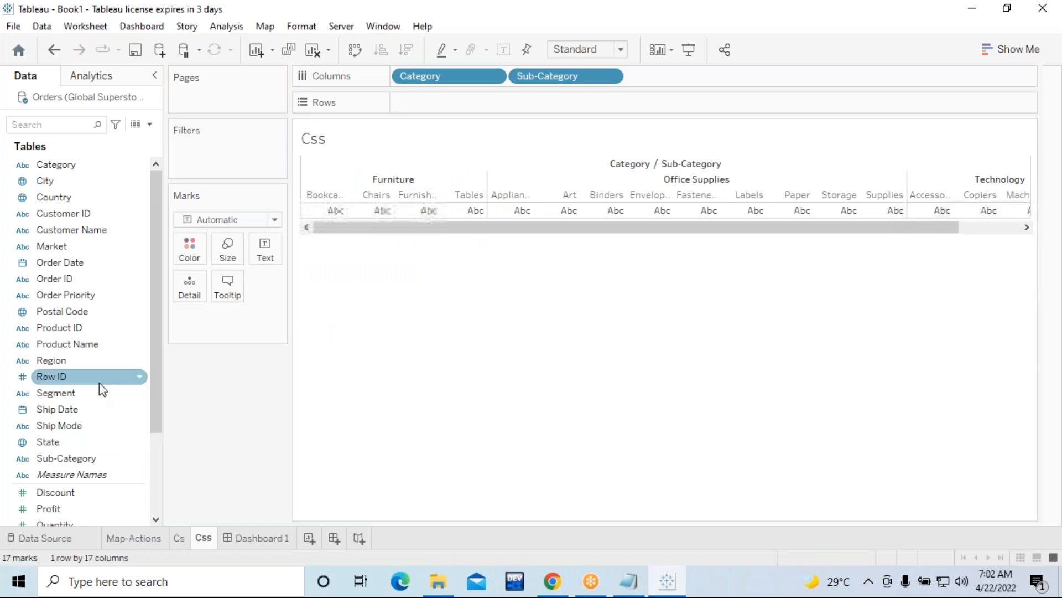
scroll(98, 383, down, 2)
drag(58, 445, 429, 108)
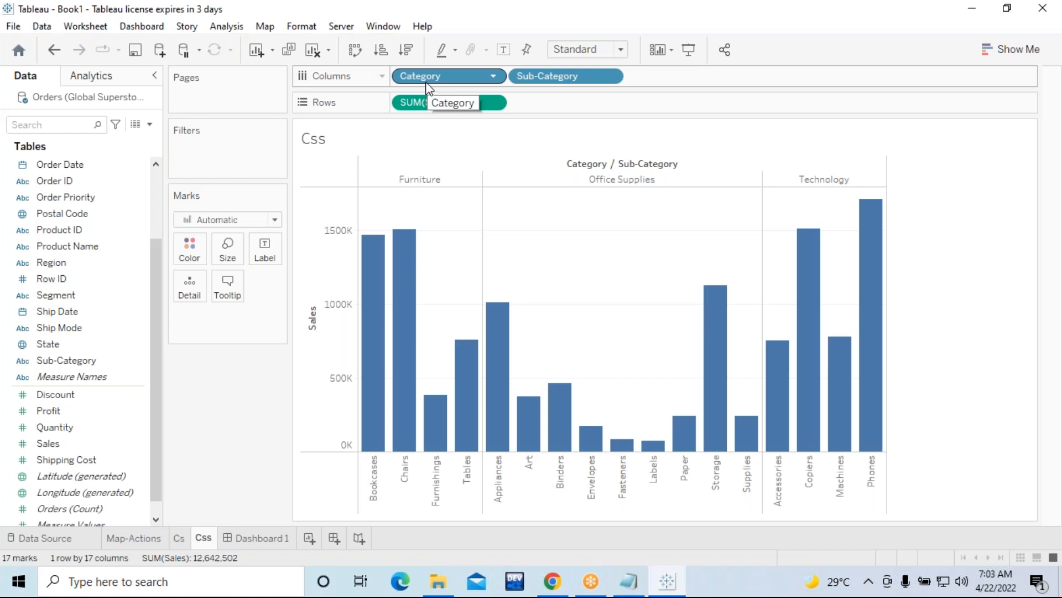
Inspect the Furniture bar on the Cs worksheet and compare it with the sub-category bars on Css
click(179, 538)
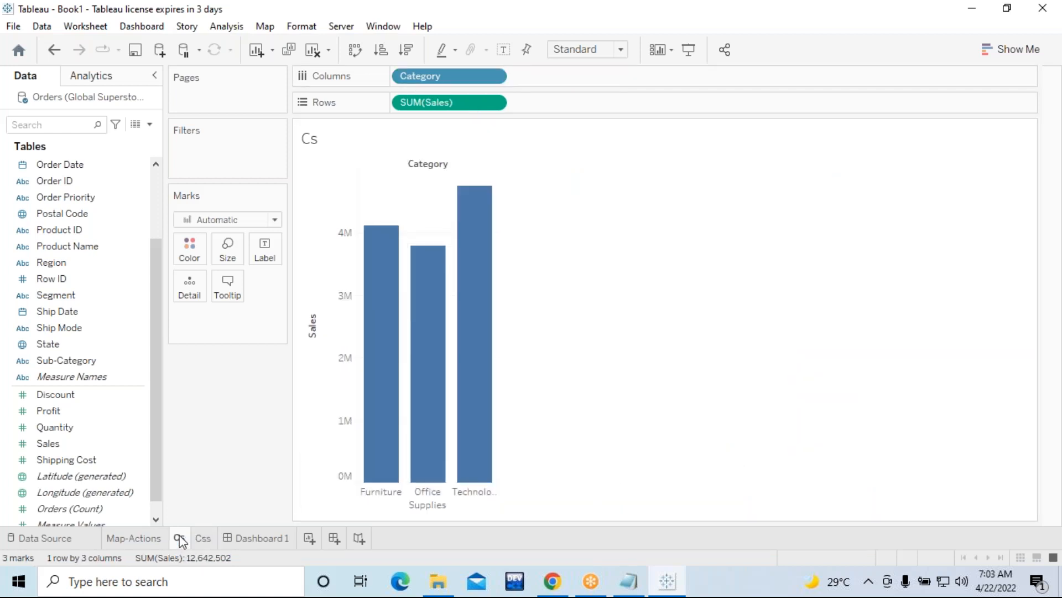
mouse_move(180, 541)
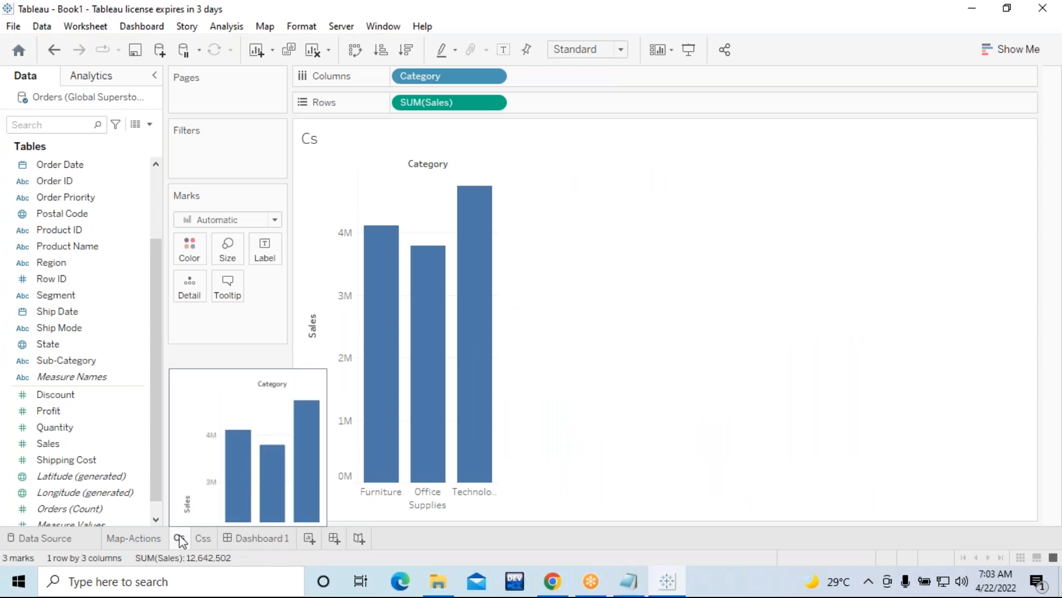
click(378, 438)
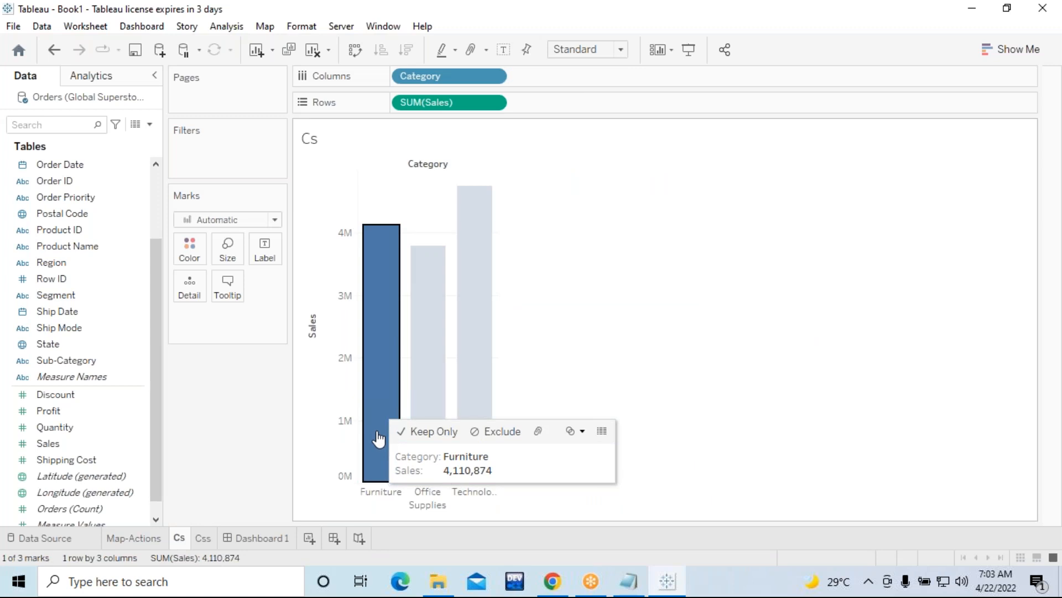
mouse_move(204, 540)
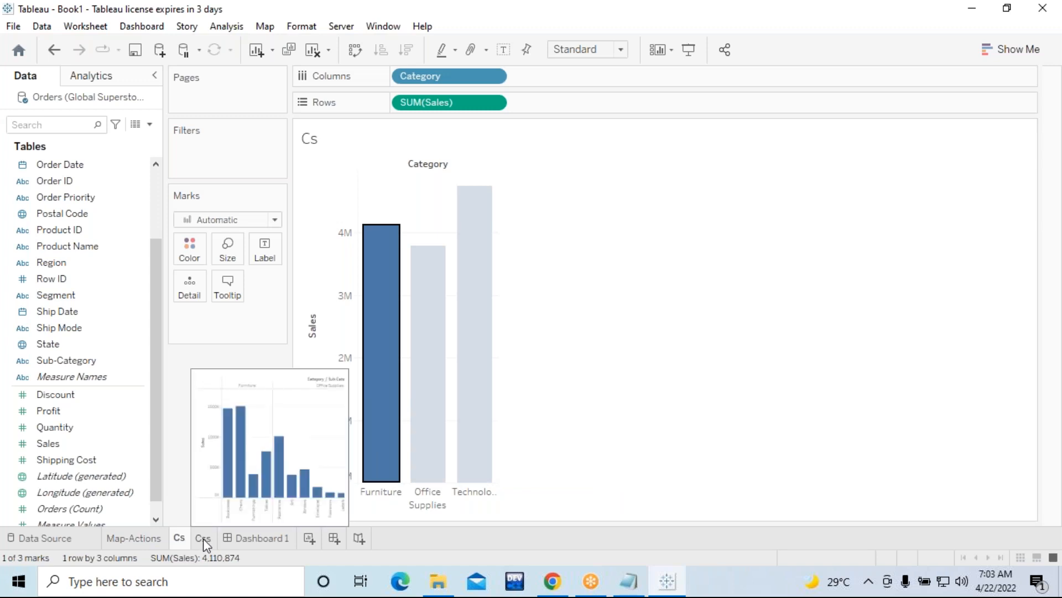
click(204, 539)
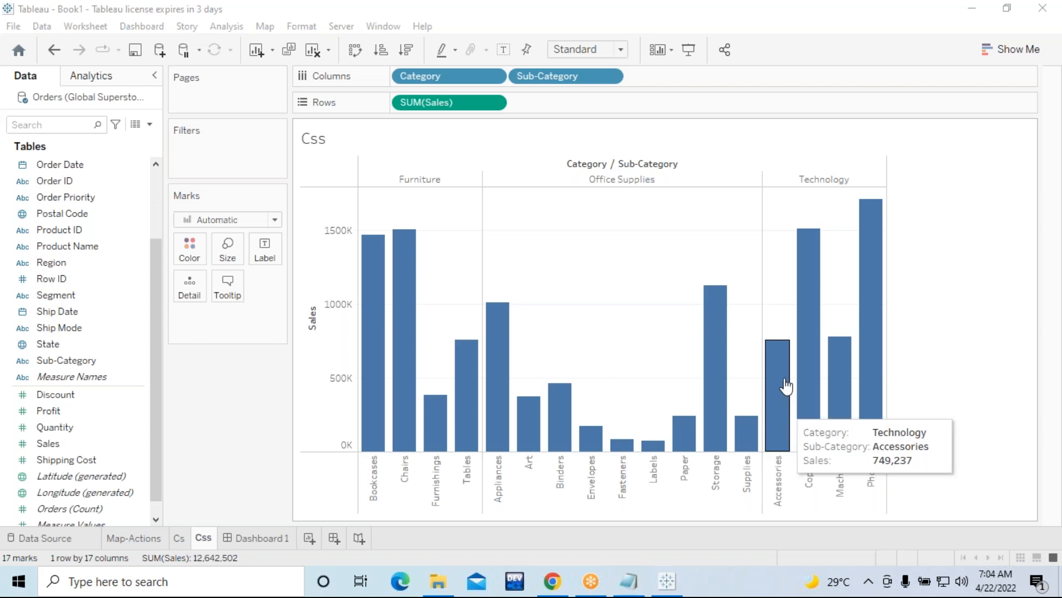
Return to the Cs worksheet, inspect the Furniture bar and clear its selection
click(180, 537)
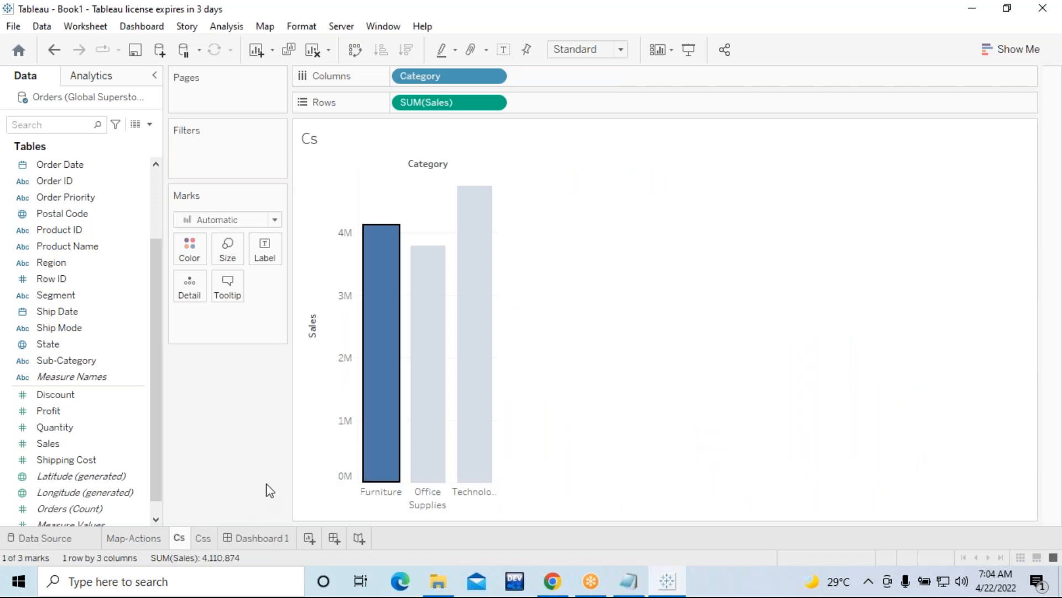
mouse_move(364, 431)
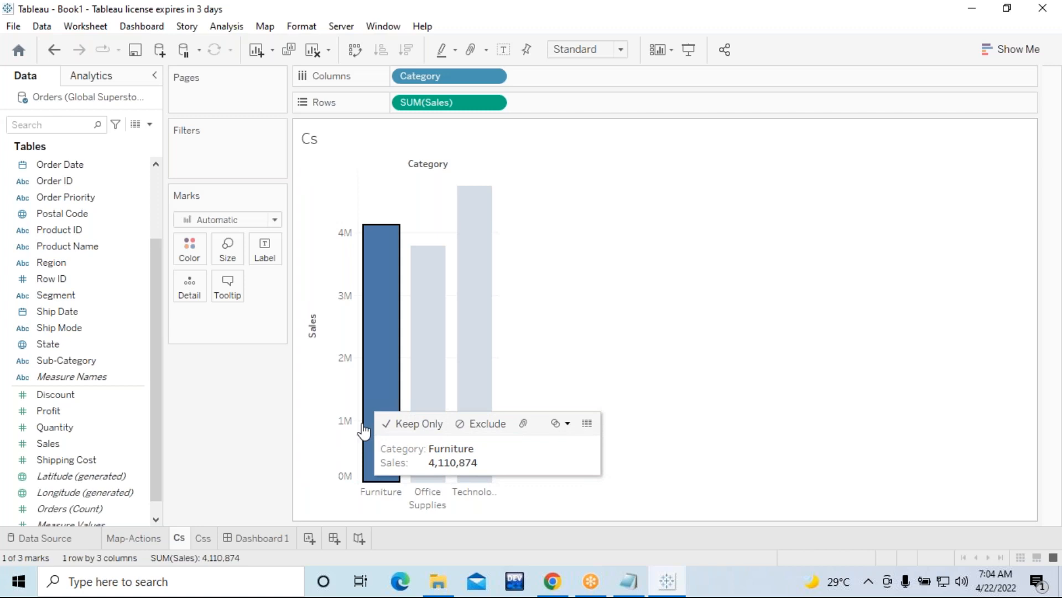
mouse_move(425, 406)
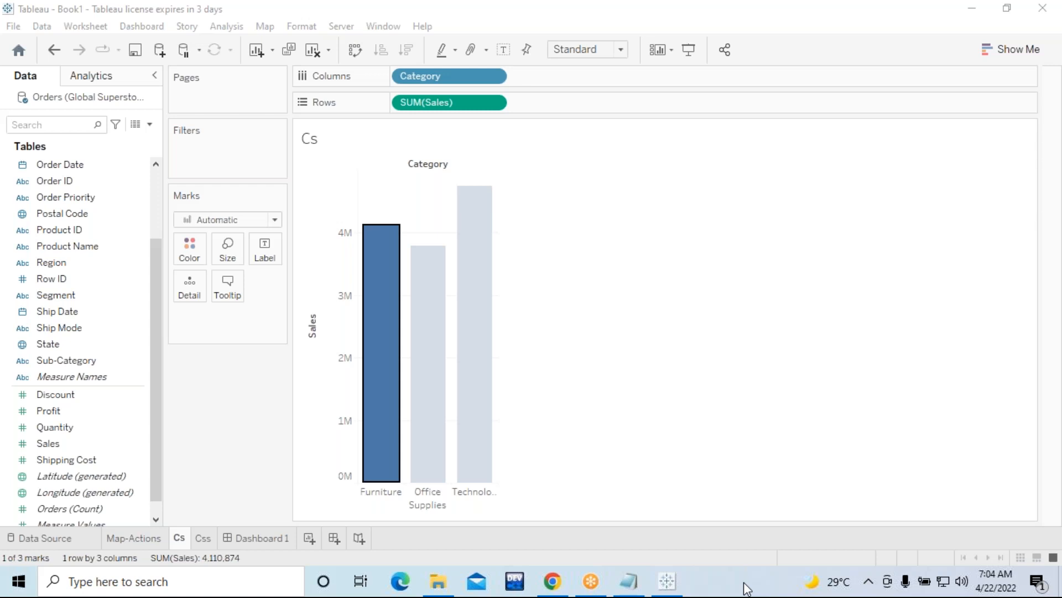
click(538, 368)
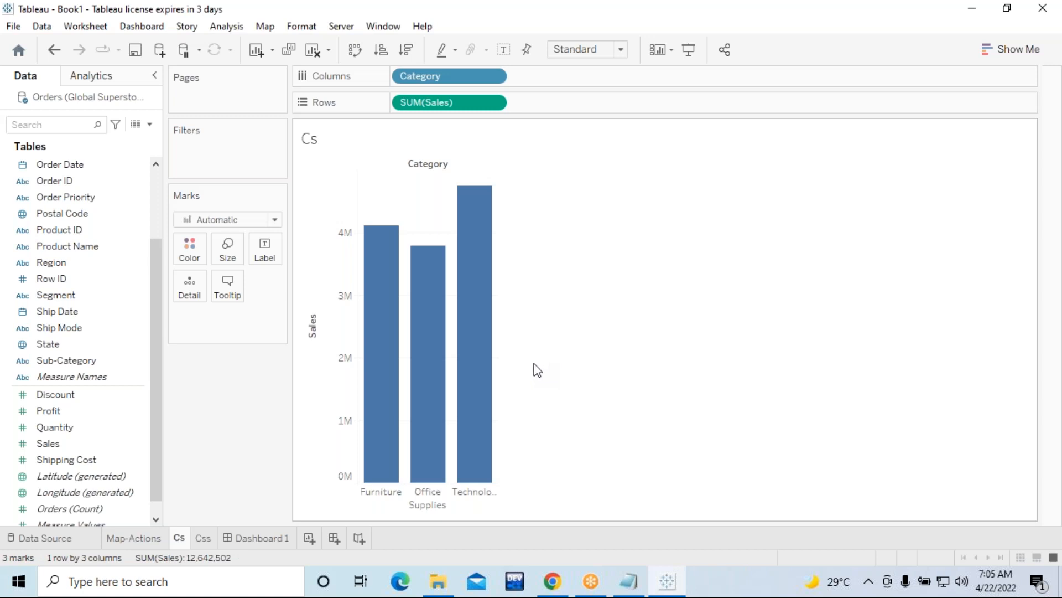
Compare the Cs category chart with the Css sub-category chart, finishing on the Cs worksheet
mouse_move(181, 540)
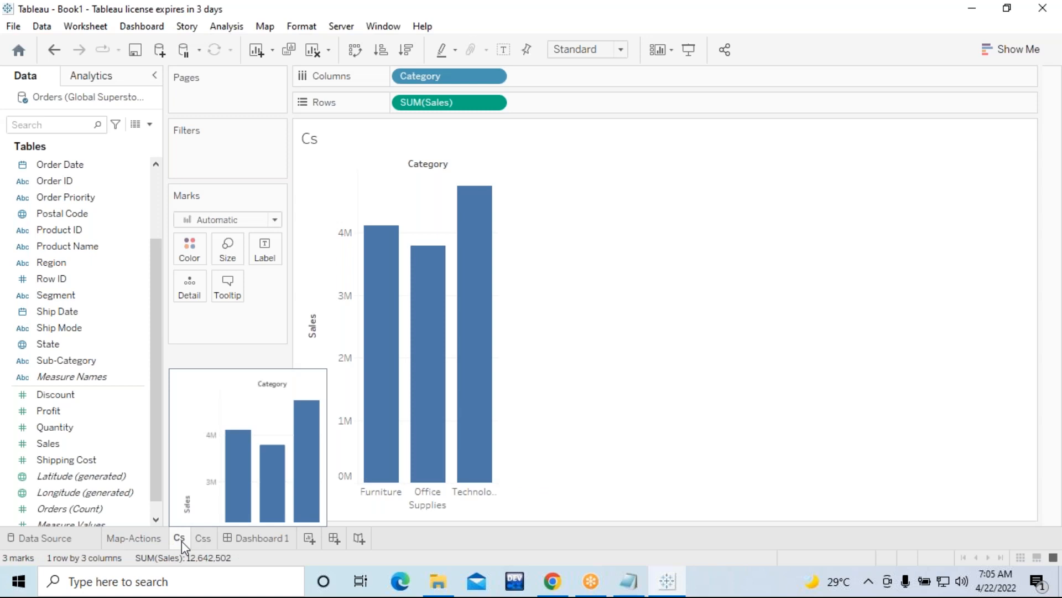
click(201, 540)
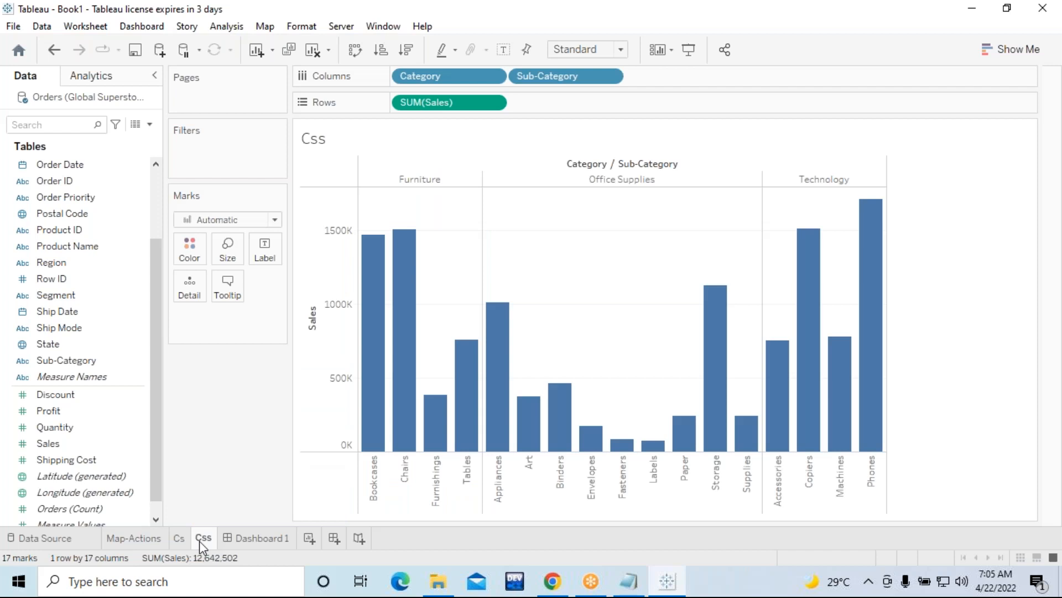
click(180, 539)
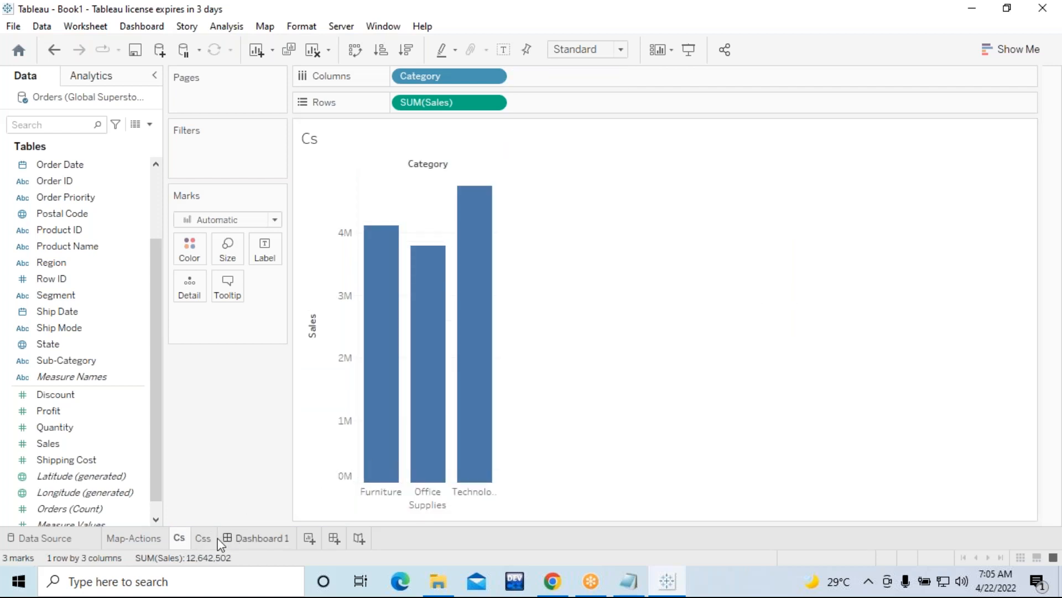
click(204, 539)
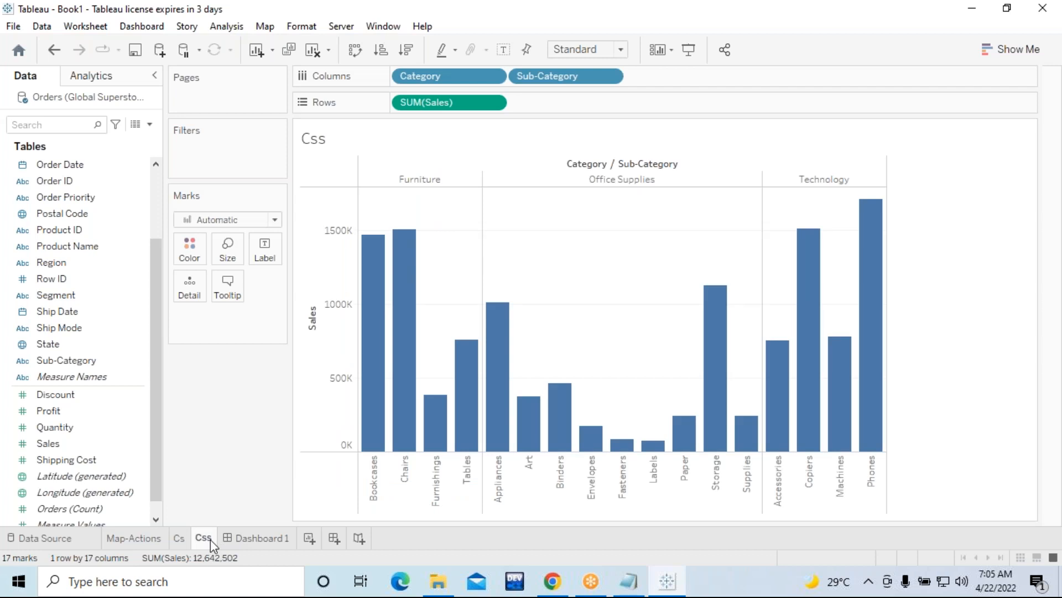
click(180, 537)
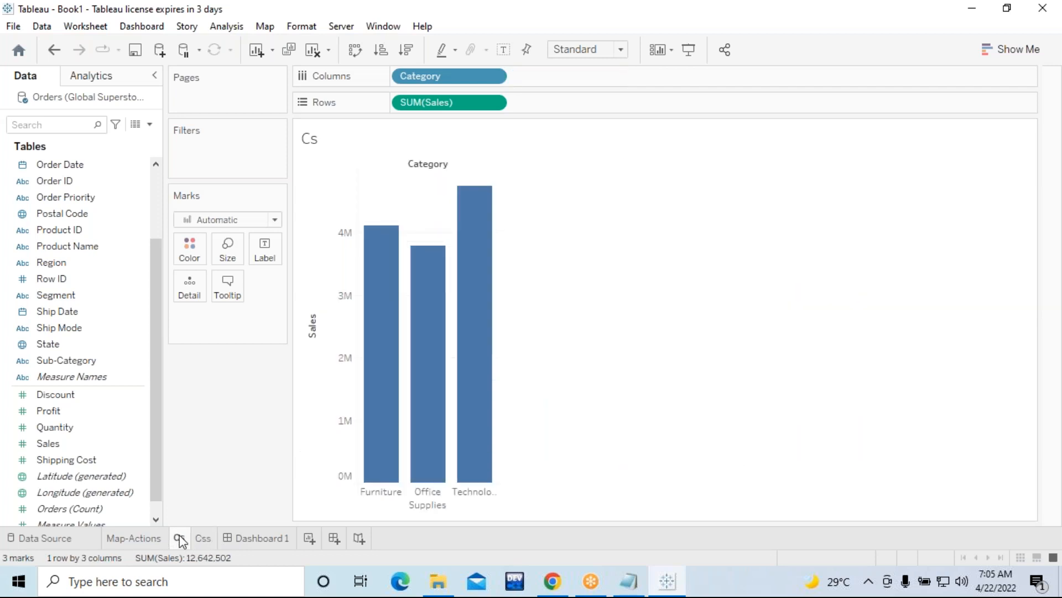
mouse_move(180, 541)
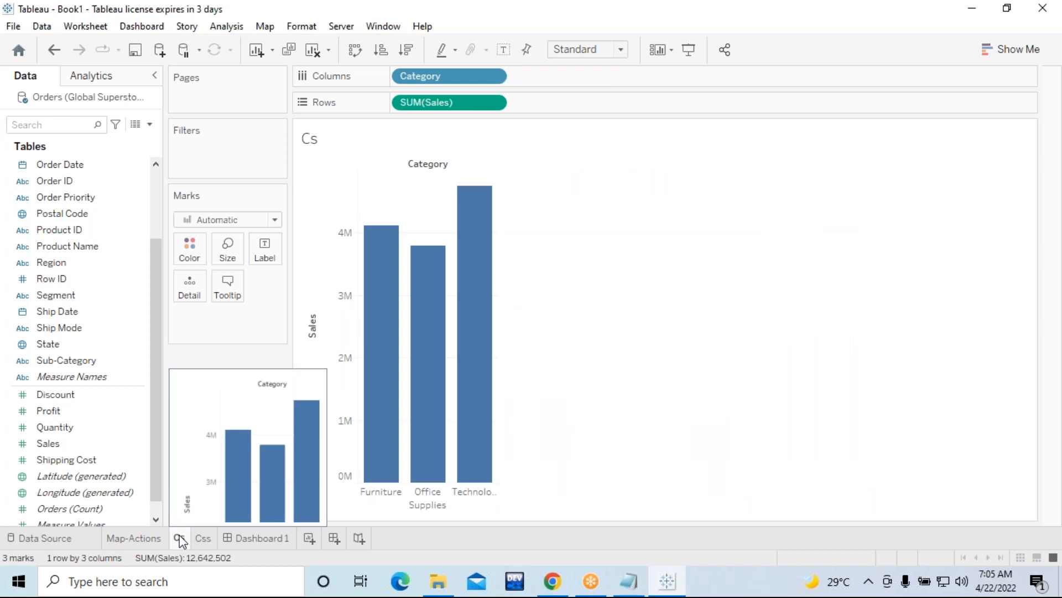
Add a new filter action from the Cs worksheet and name it FilterAction
click(86, 27)
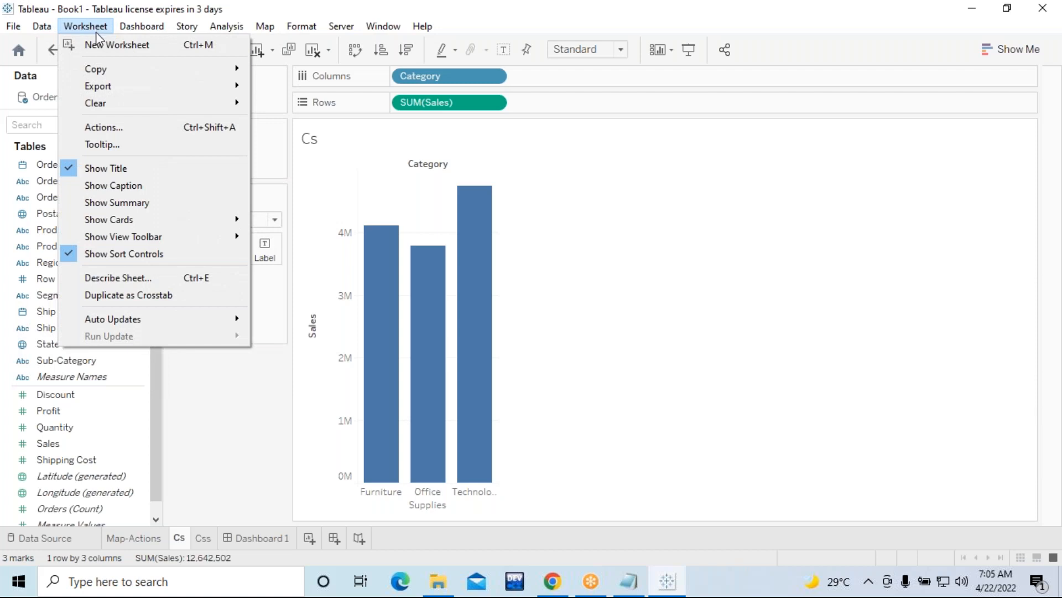
click(125, 133)
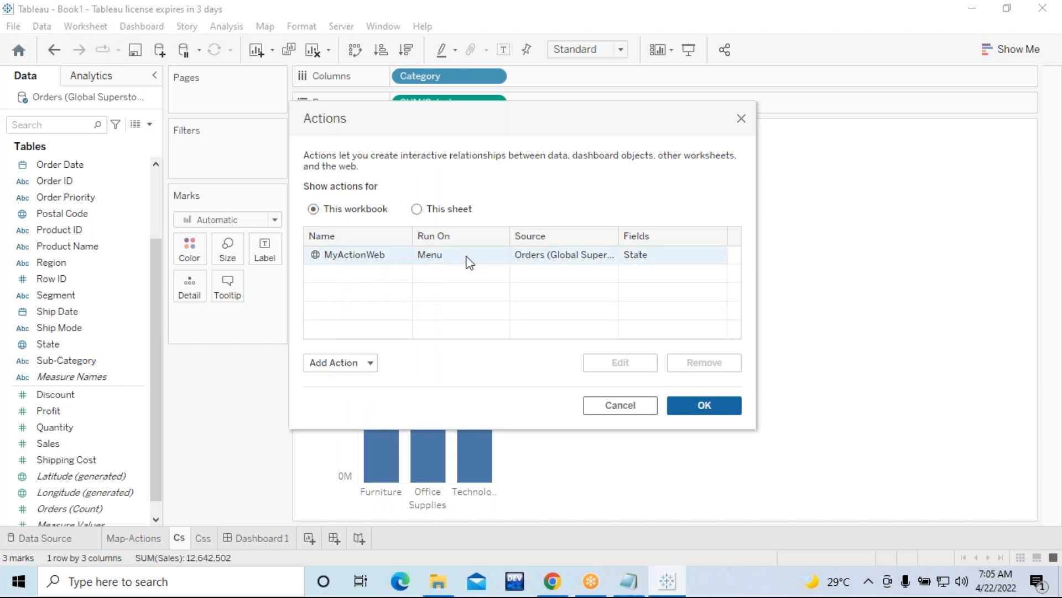
click(363, 364)
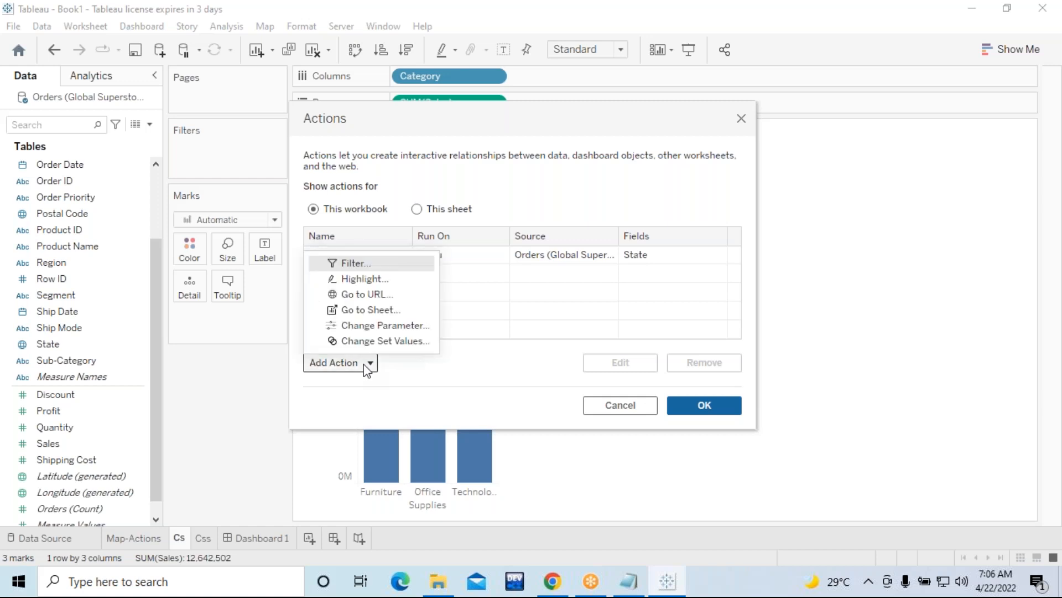
click(355, 264)
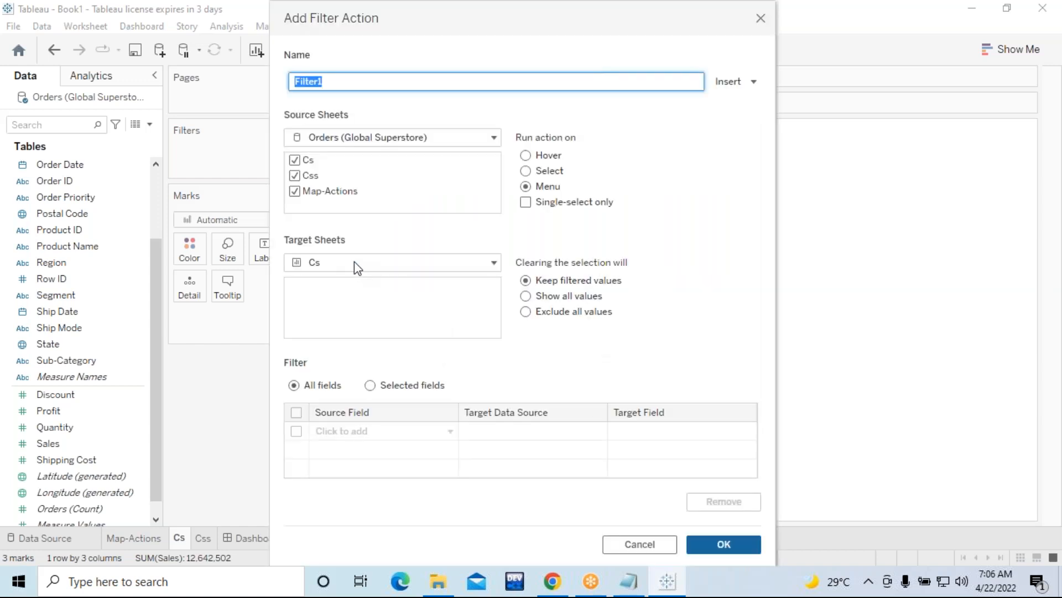
key(BackSpace)
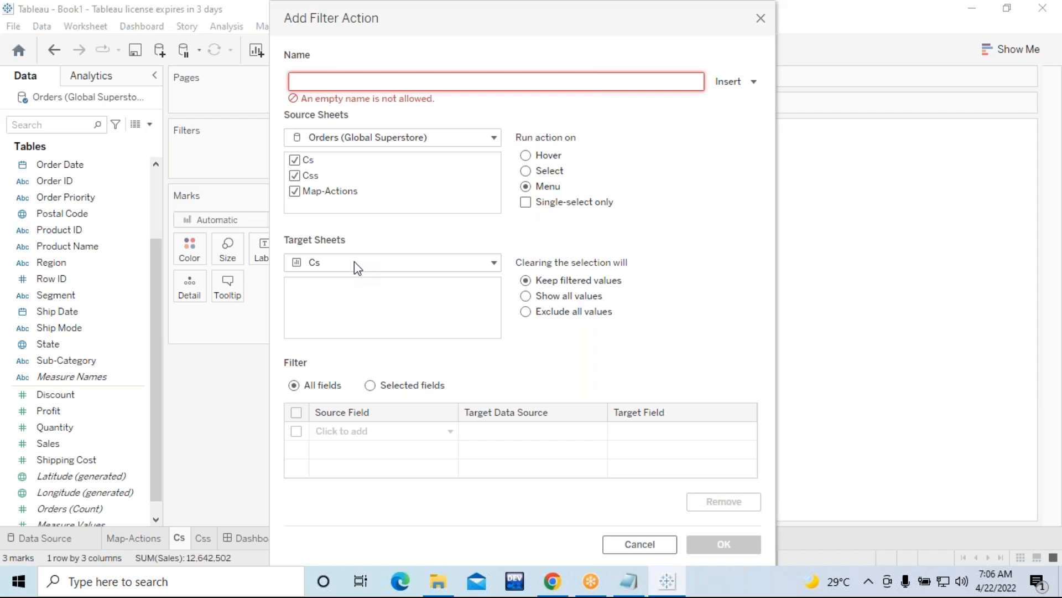
text(F)
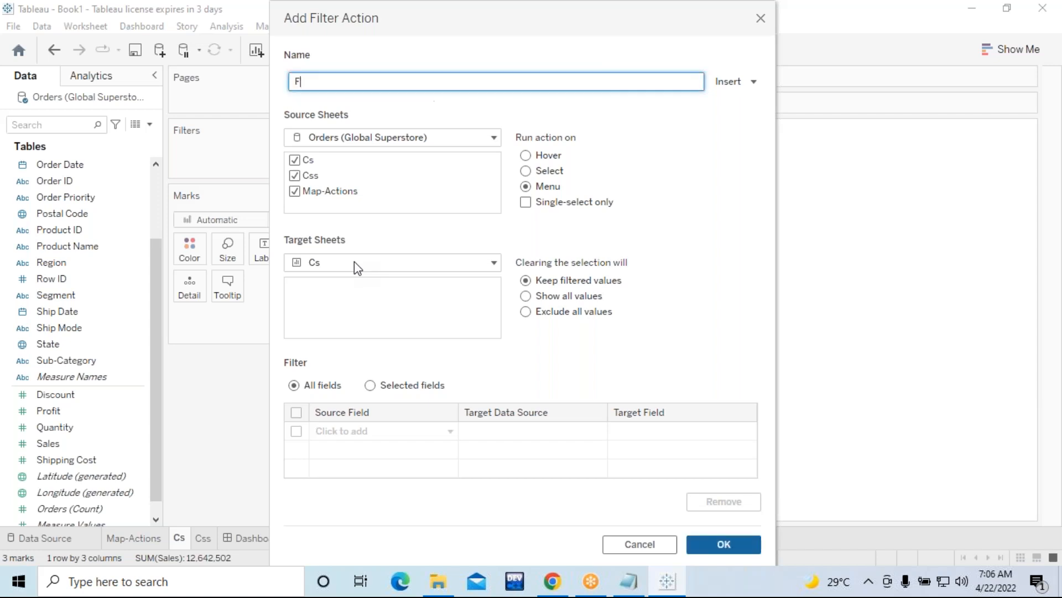
text(ilterAction)
Limit the filter action's source sheets to Cs and set its target sheet to Css
click(294, 175)
click(294, 191)
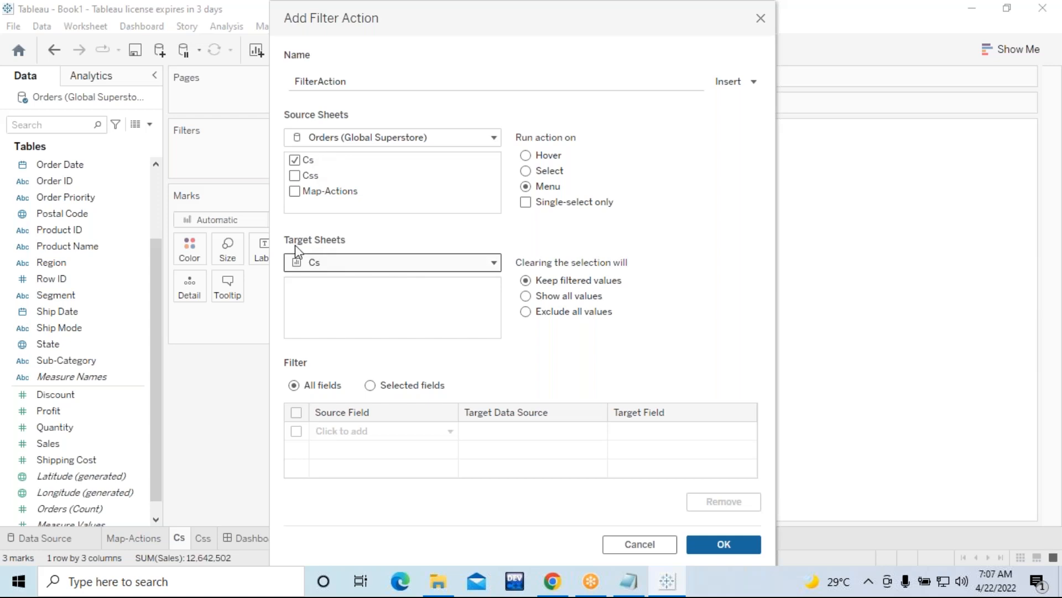
click(494, 262)
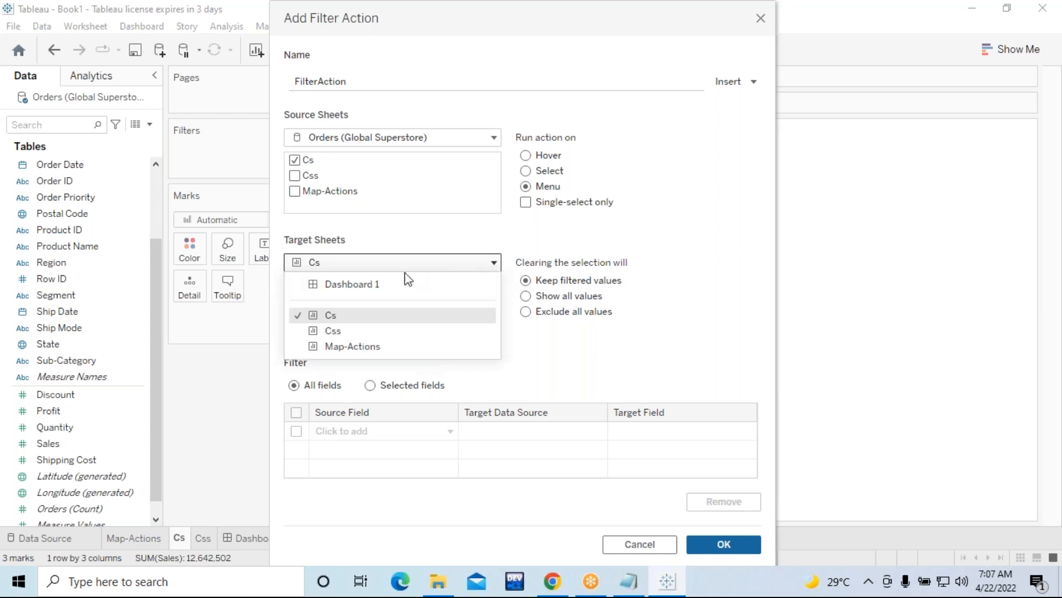
click(334, 330)
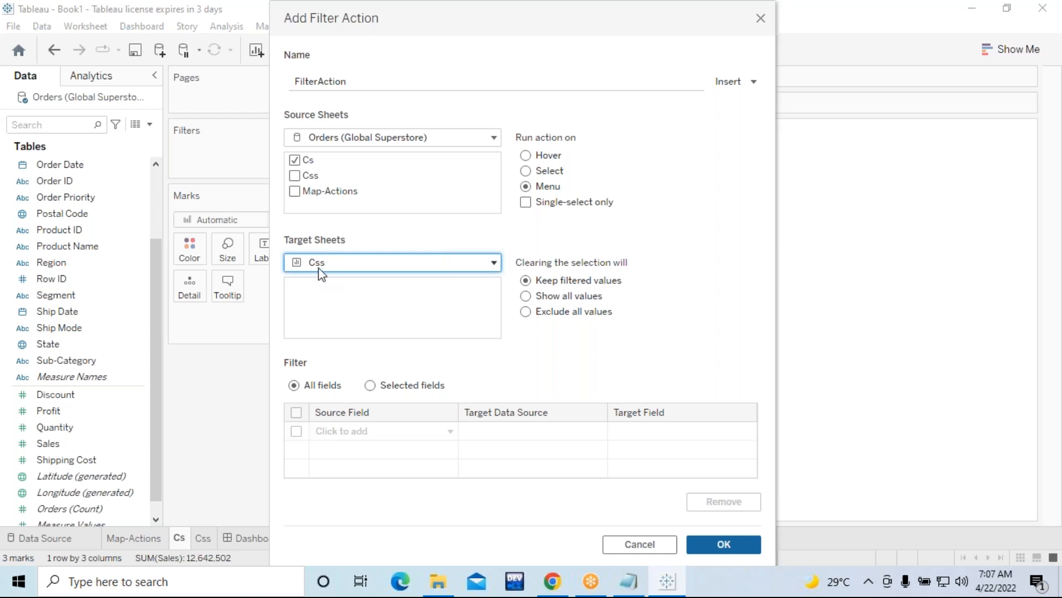
Set the filter action to run on Select, then save it and accept the workbook's action list
click(525, 171)
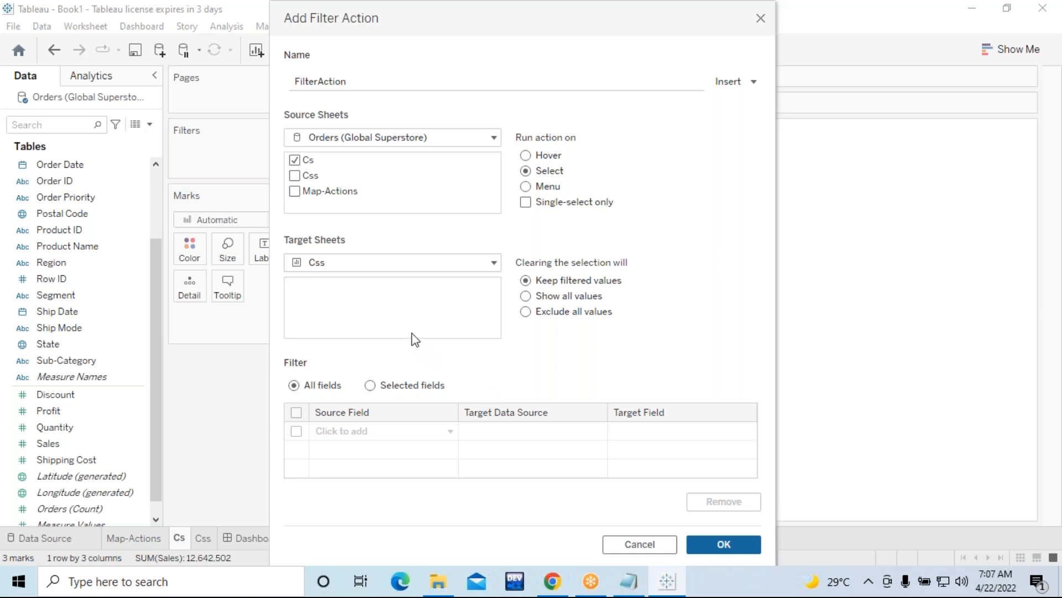
click(529, 302)
click(525, 288)
click(723, 545)
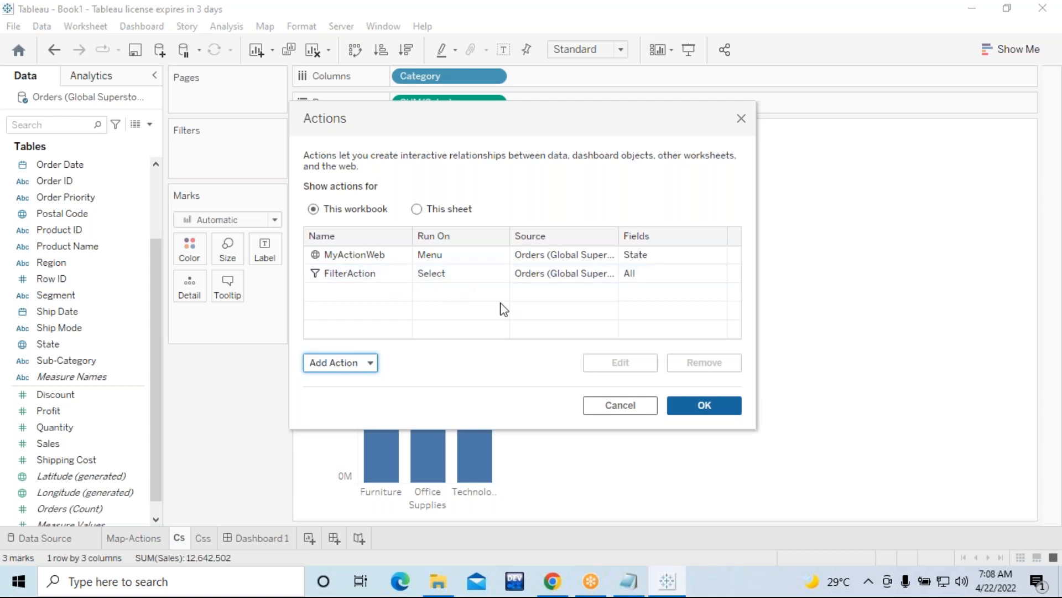
click(692, 408)
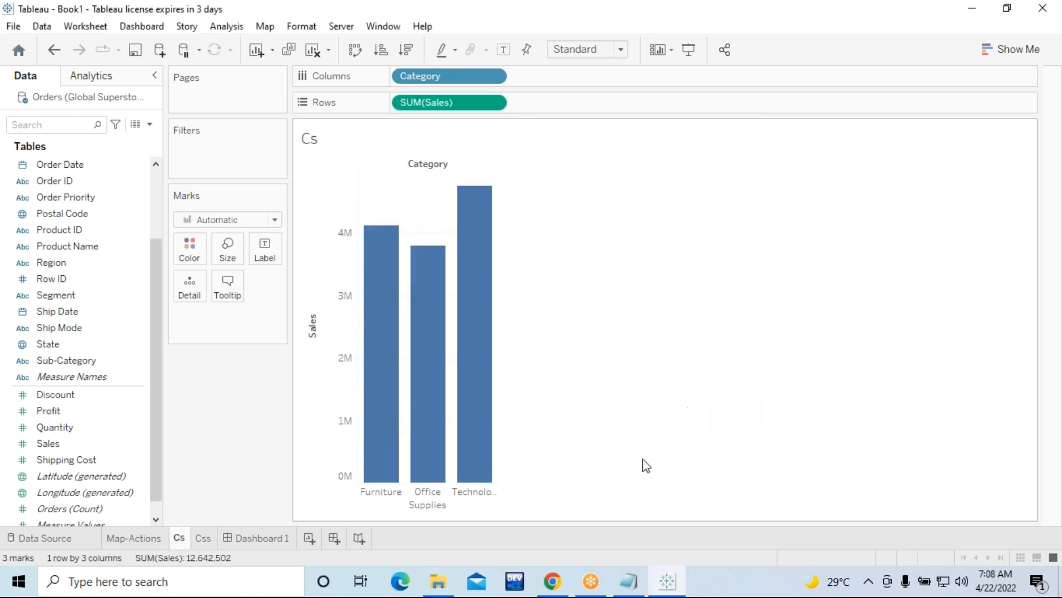
Test the filter action by selecting the Furniture, Office Supplies and Technology bars on Cs in turn and viewing each result on Css
mouse_move(391, 455)
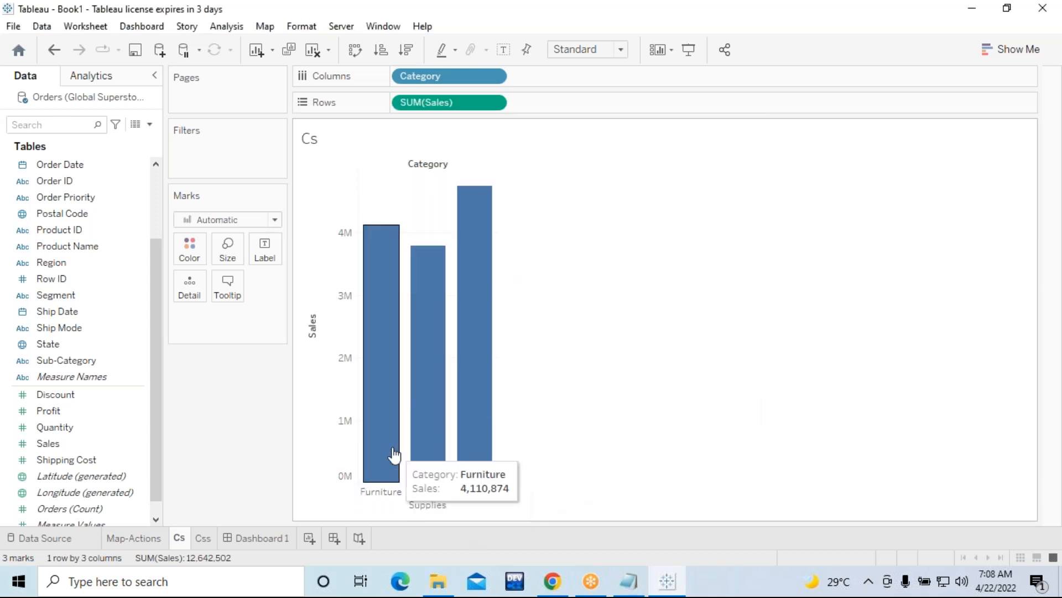
click(382, 367)
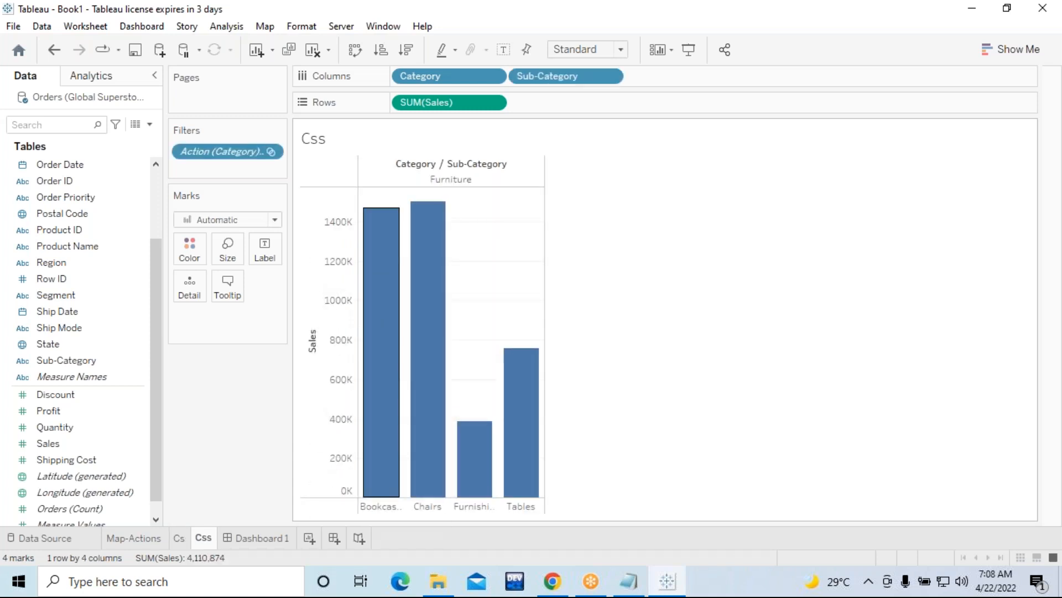
click(180, 539)
mouse_move(442, 426)
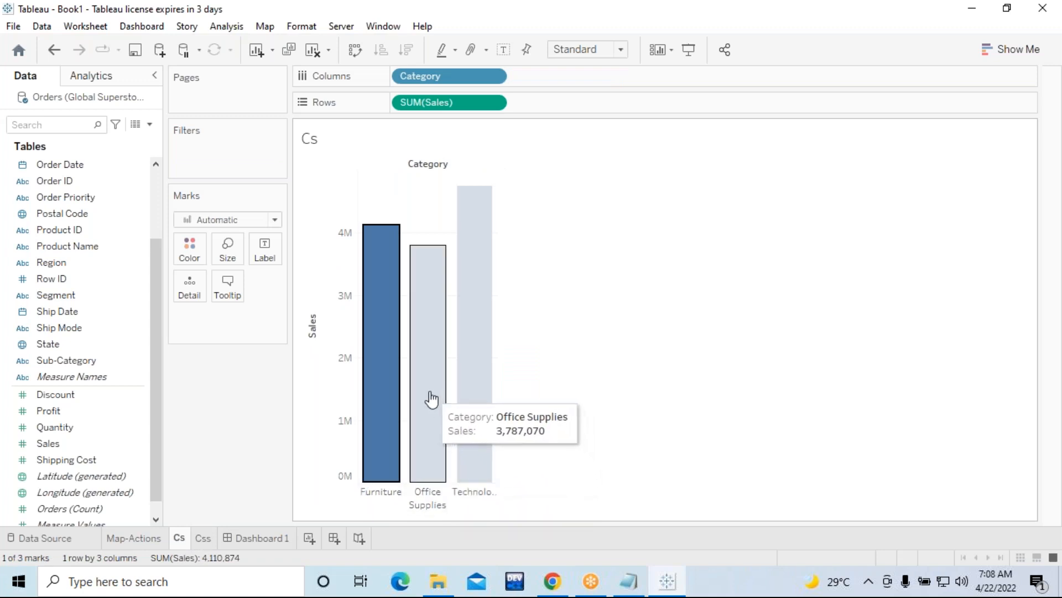
click(431, 398)
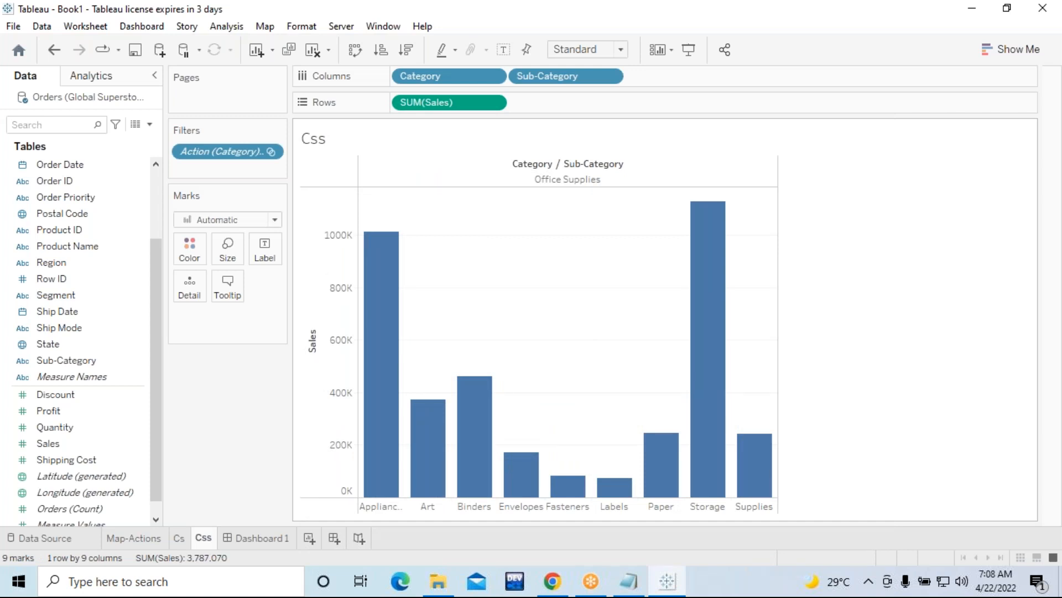
click(180, 538)
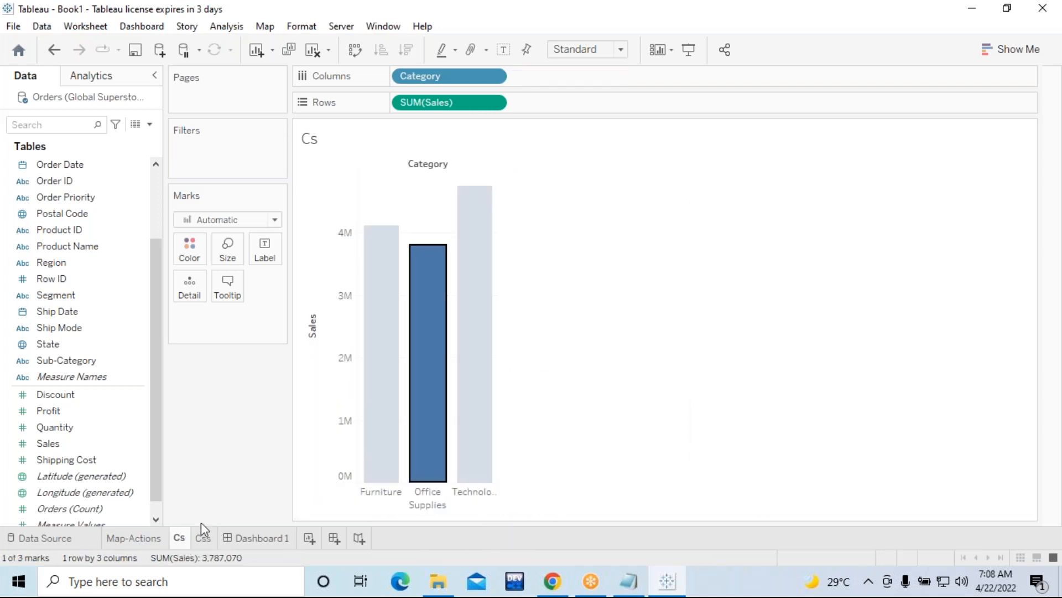
click(481, 426)
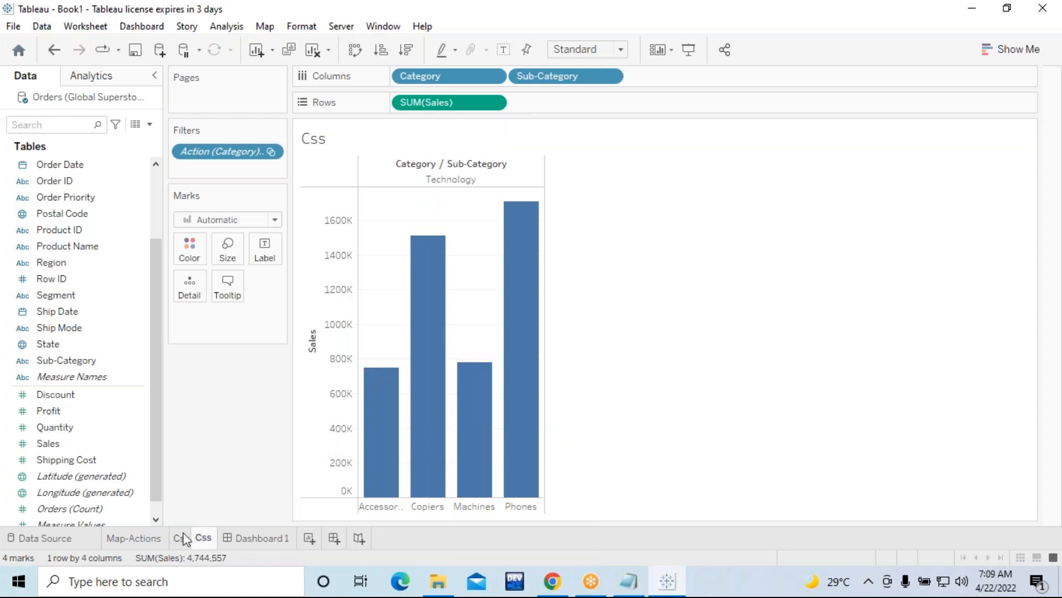
Switch to the Notepad notes, mark the Highlight entry in the list of actions, and return to the Tableau workbook
mouse_move(184, 536)
click(629, 581)
drag(174, 275, 63, 275)
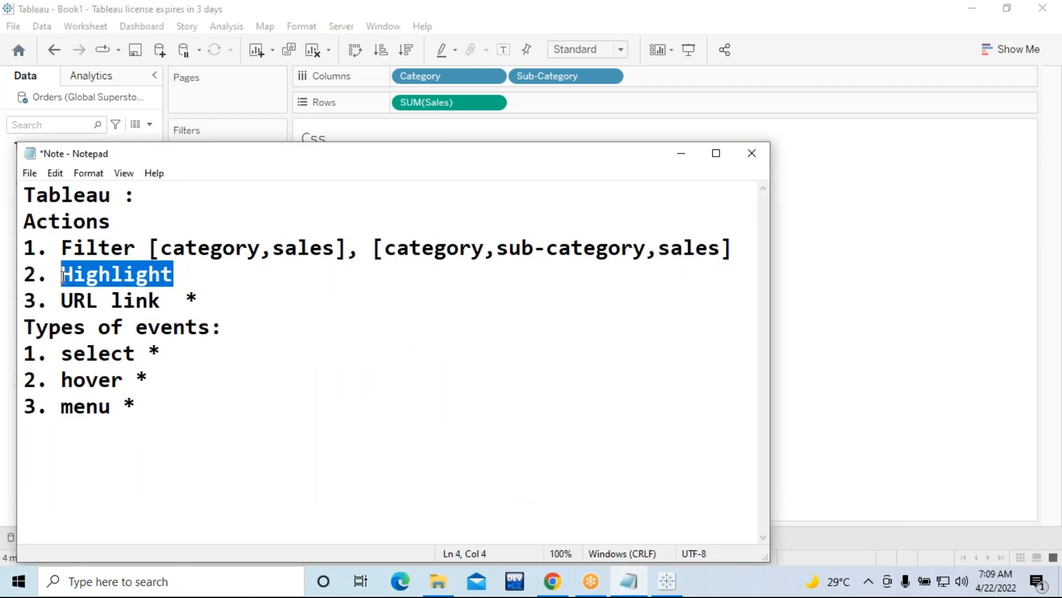
click(680, 155)
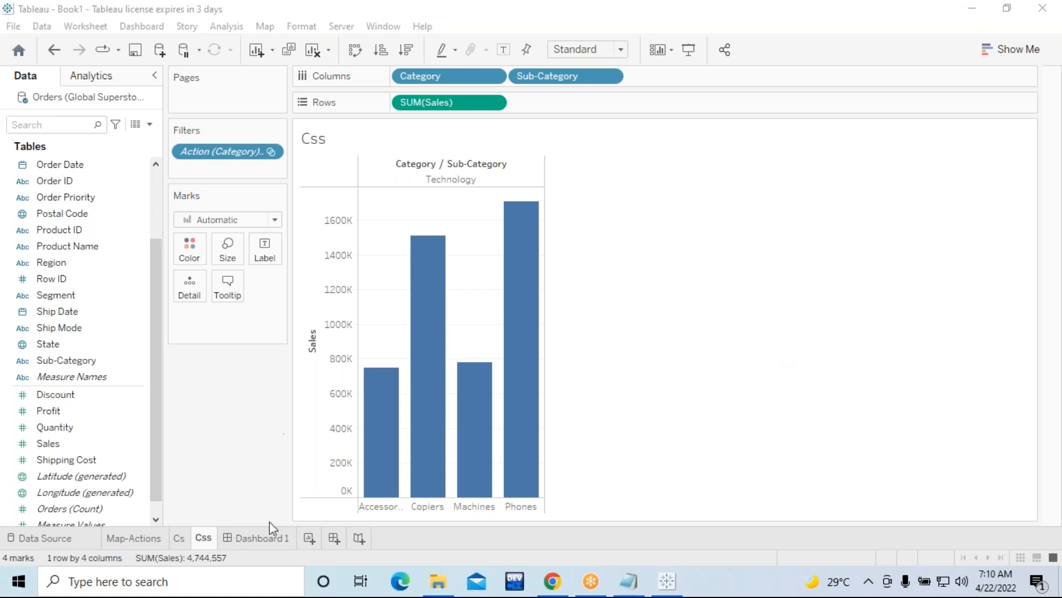
click(224, 485)
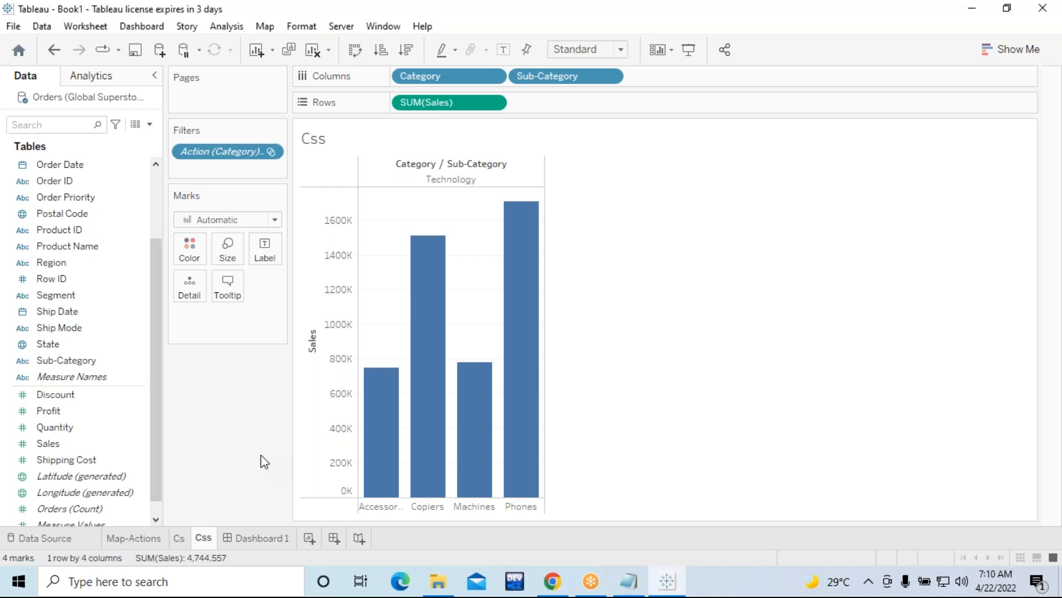
Recheck the filter action from Cs with the Furniture bar and again with the Office Supplies bar
click(179, 539)
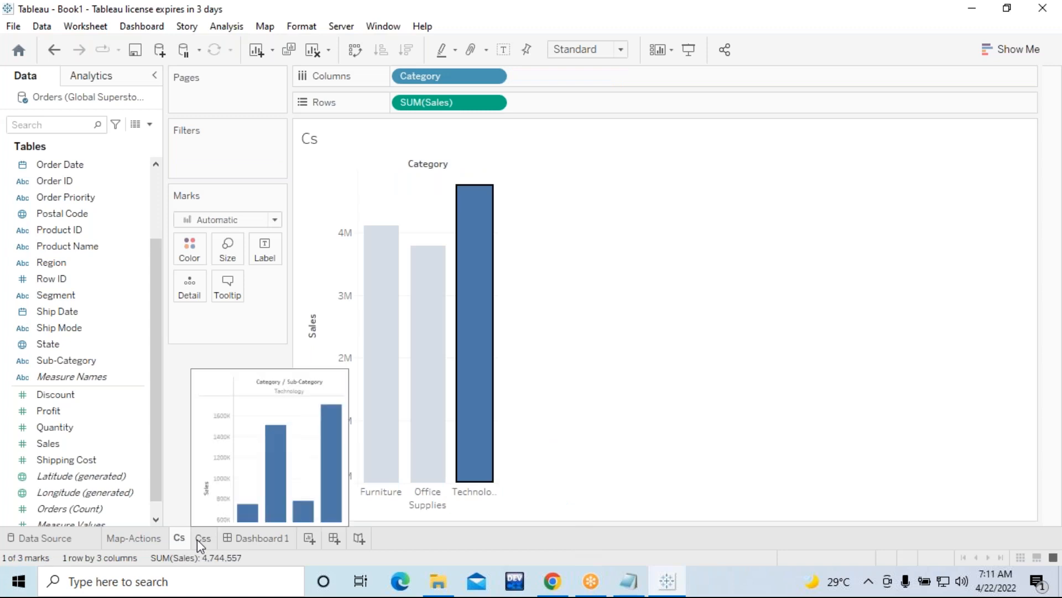
click(374, 414)
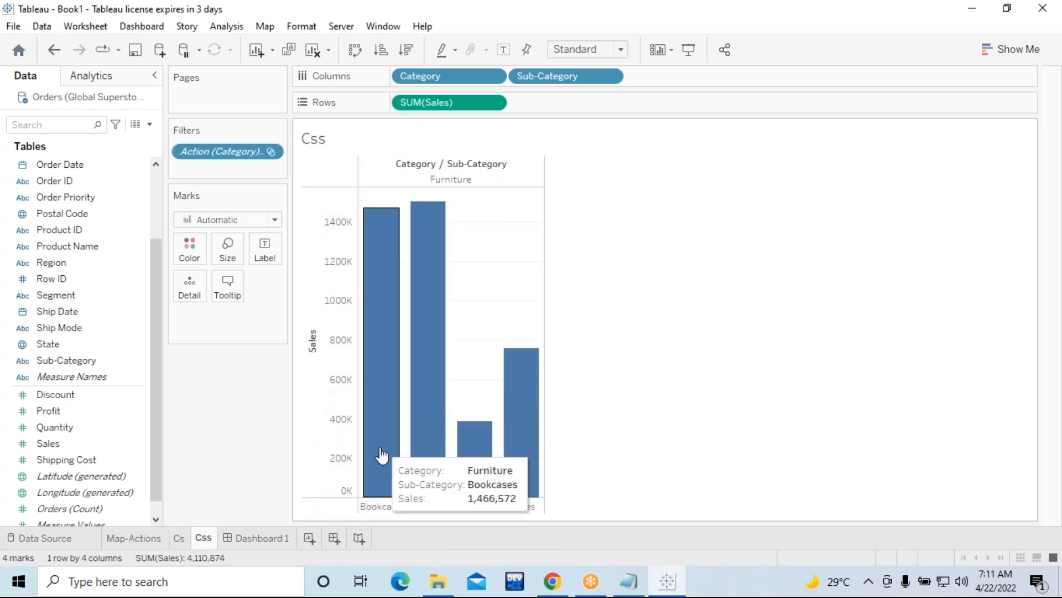
click(180, 539)
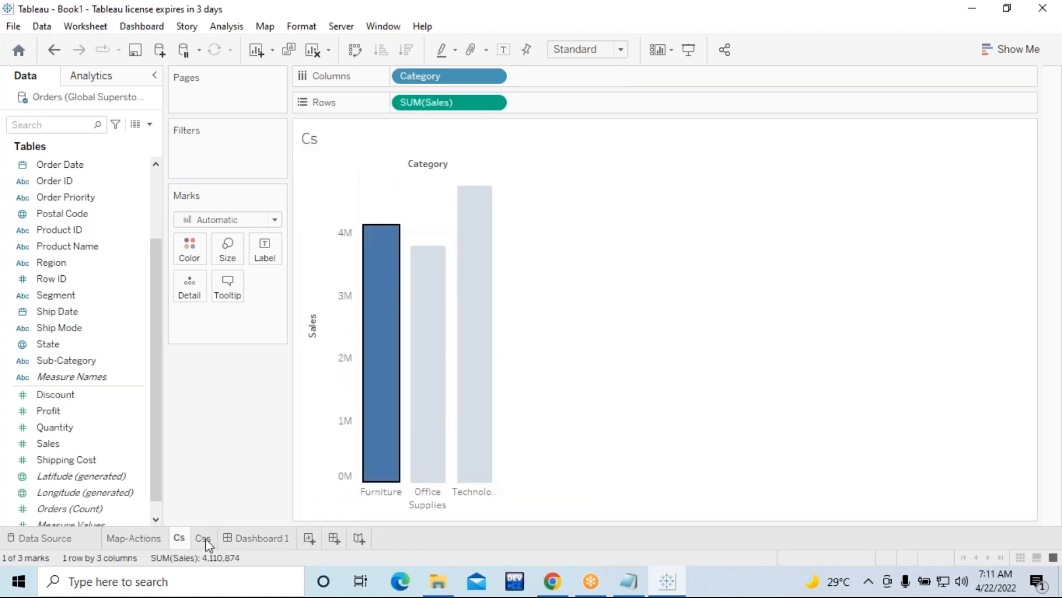
click(426, 438)
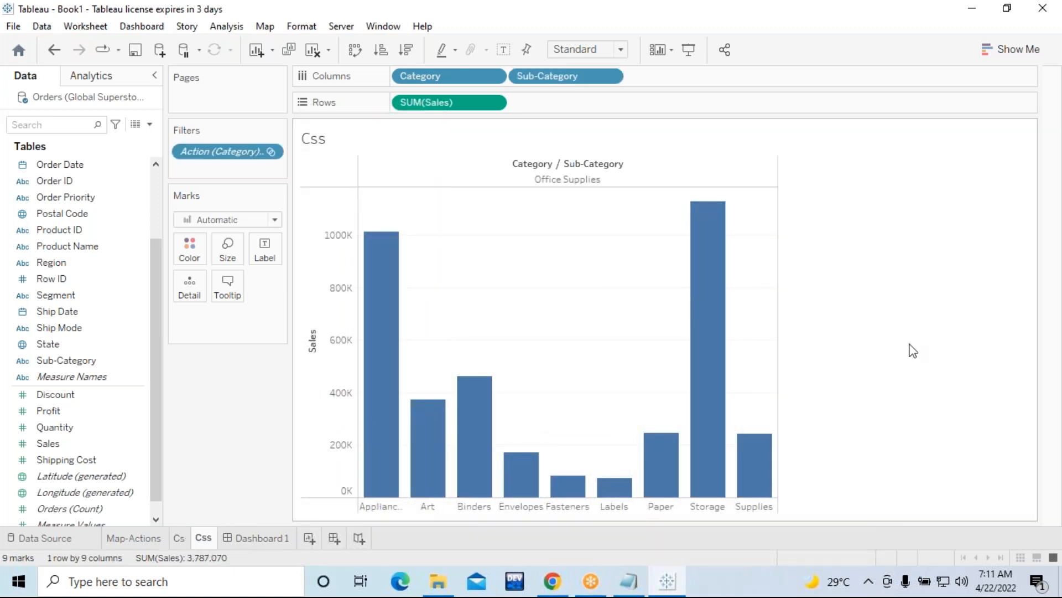
Compare the category chart on Cs with the filtered sub-category chart on Css by alternating between the two sheets
mouse_move(714, 381)
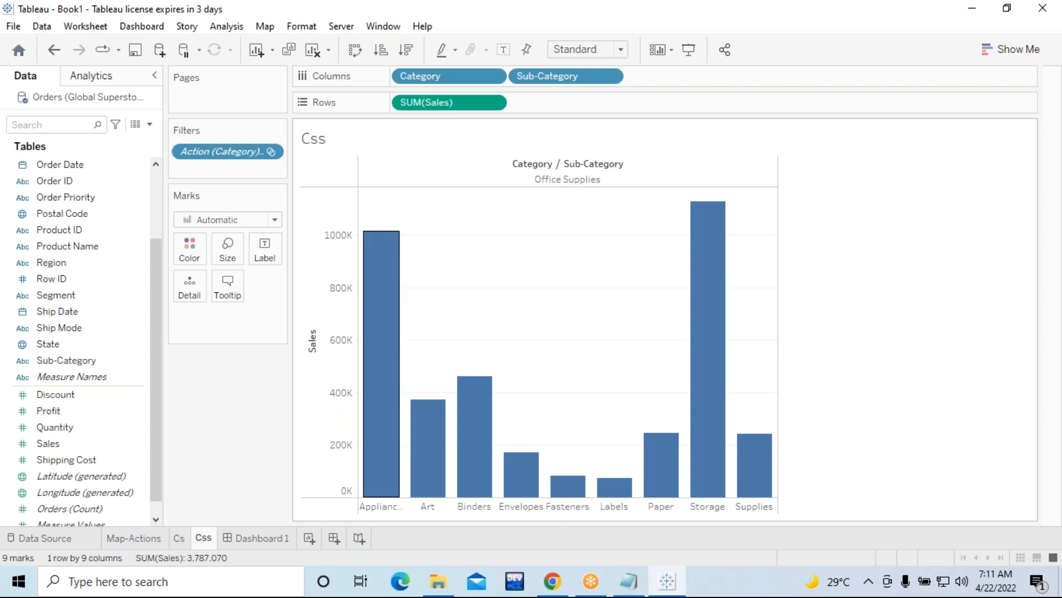
click(179, 538)
click(892, 344)
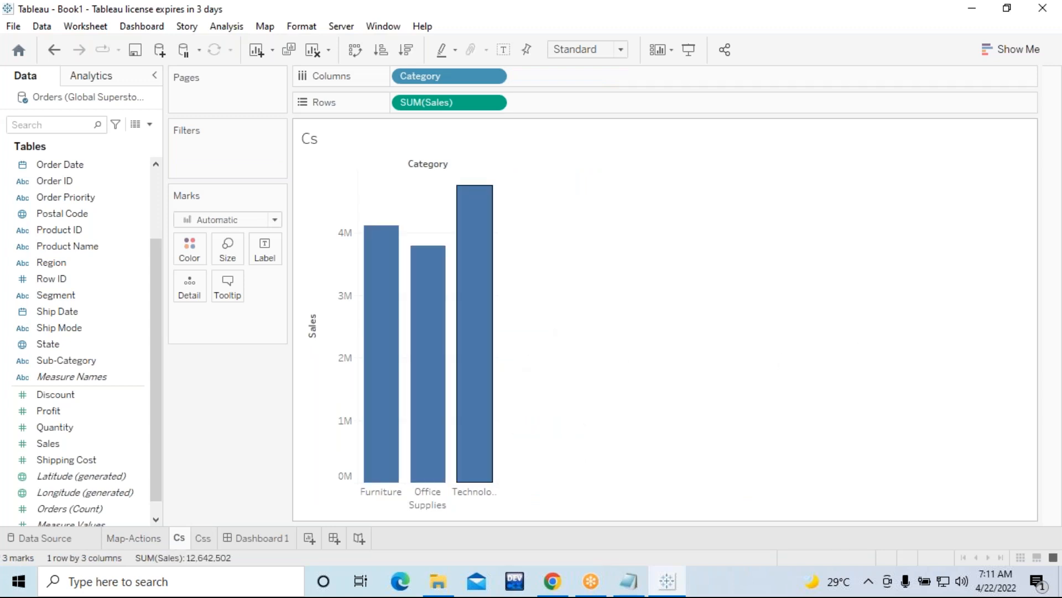
click(206, 540)
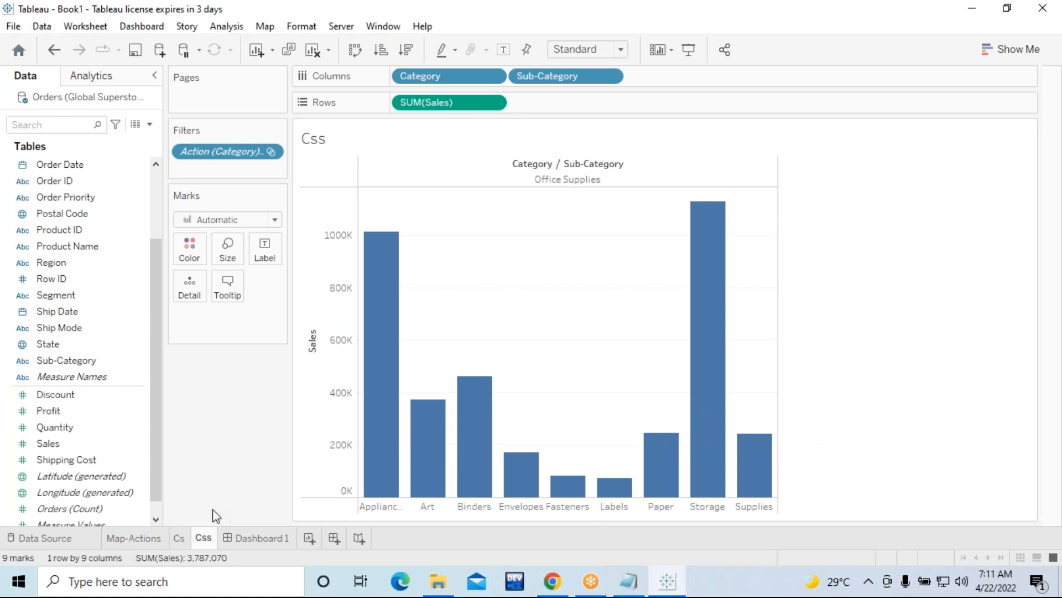
click(185, 538)
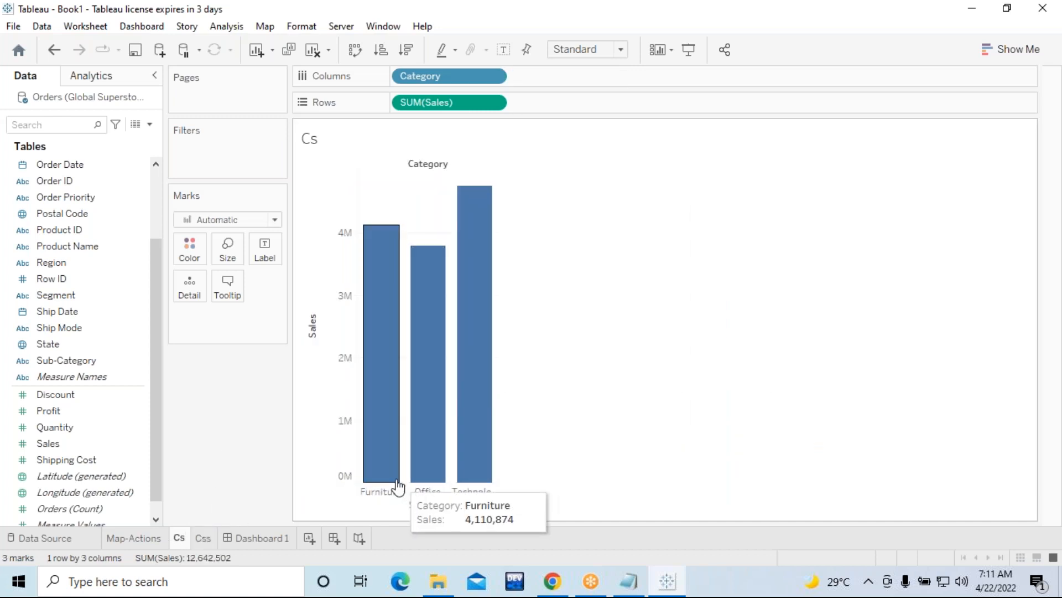
click(201, 539)
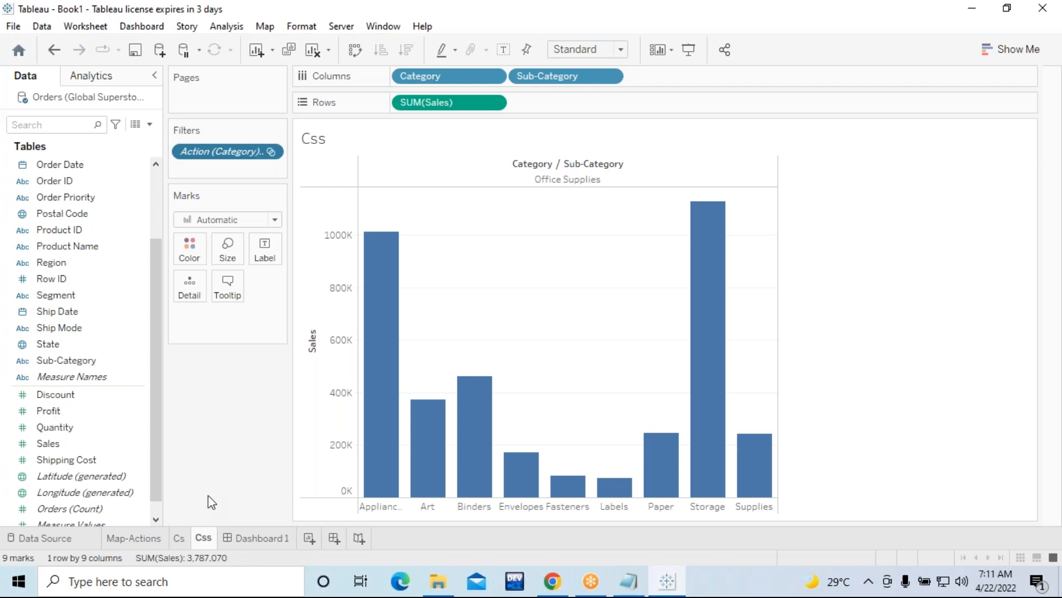
click(185, 538)
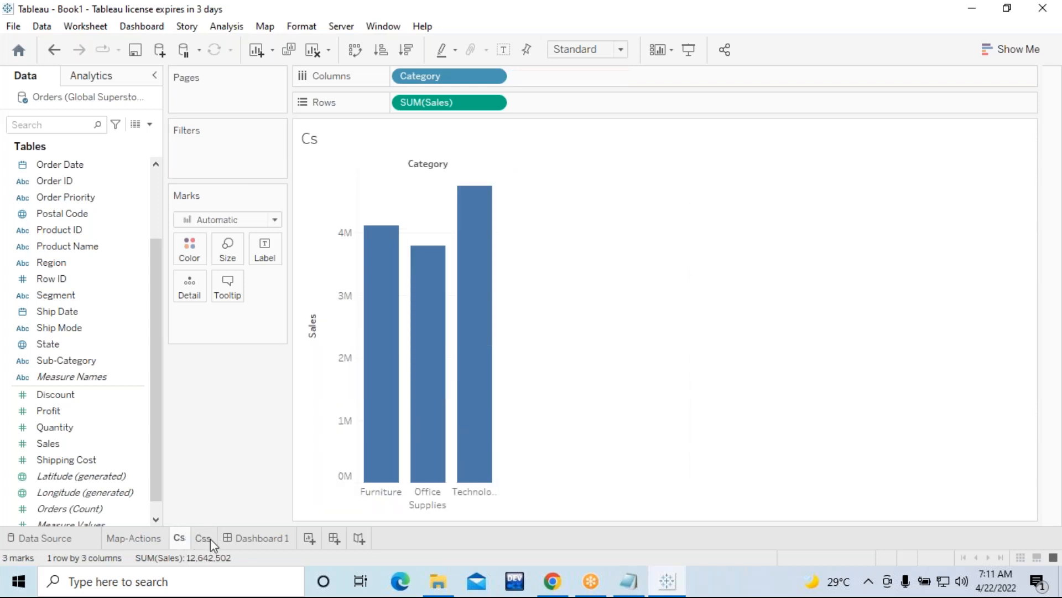
click(204, 538)
click(178, 538)
click(205, 539)
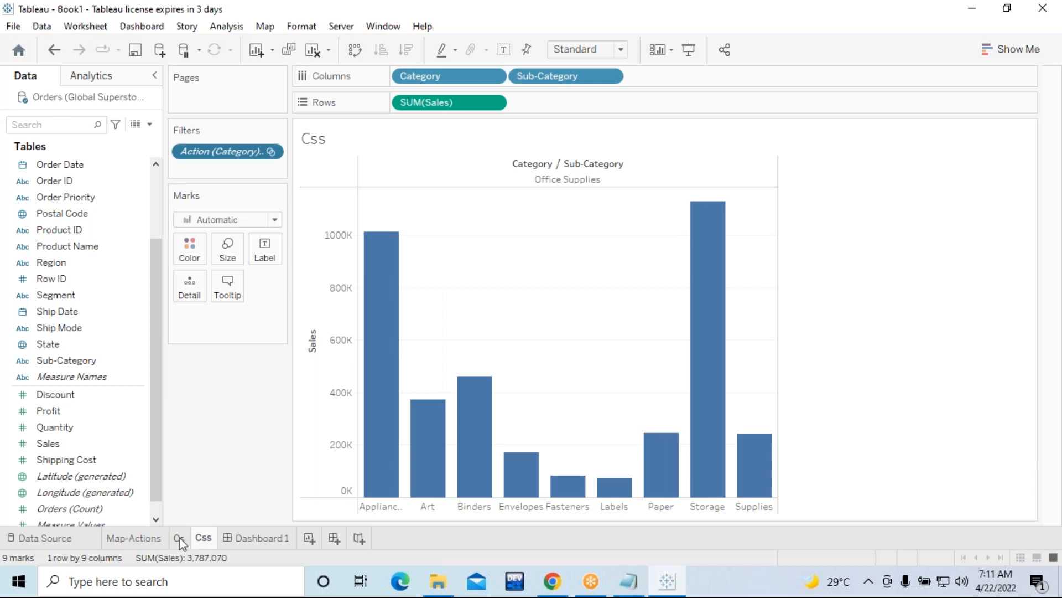
click(179, 538)
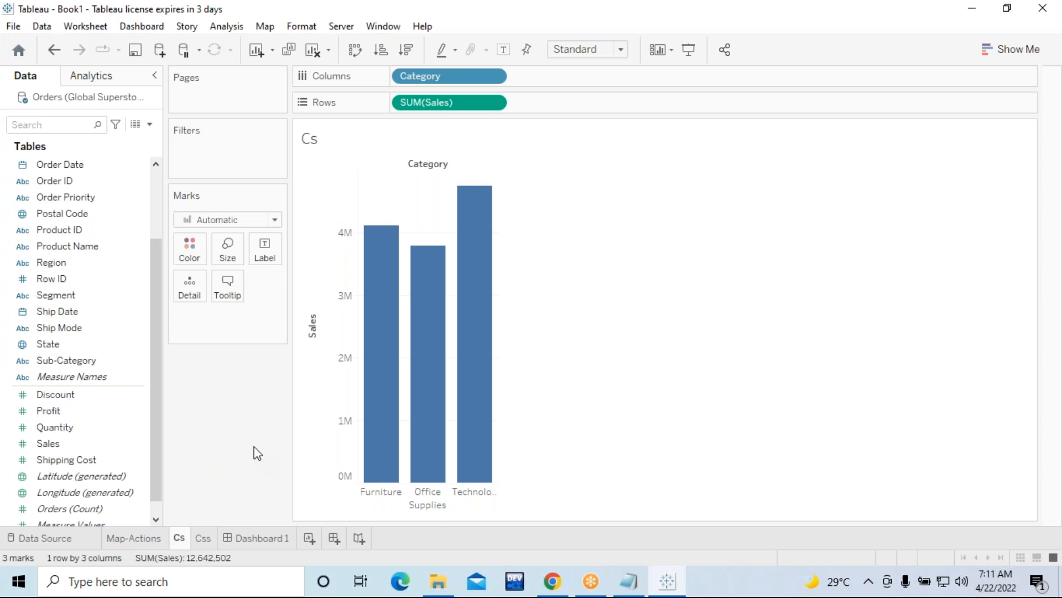
Add a new worksheet named Cs1 and reorder the sheets so that Css comes before it
key(ctrl+m)
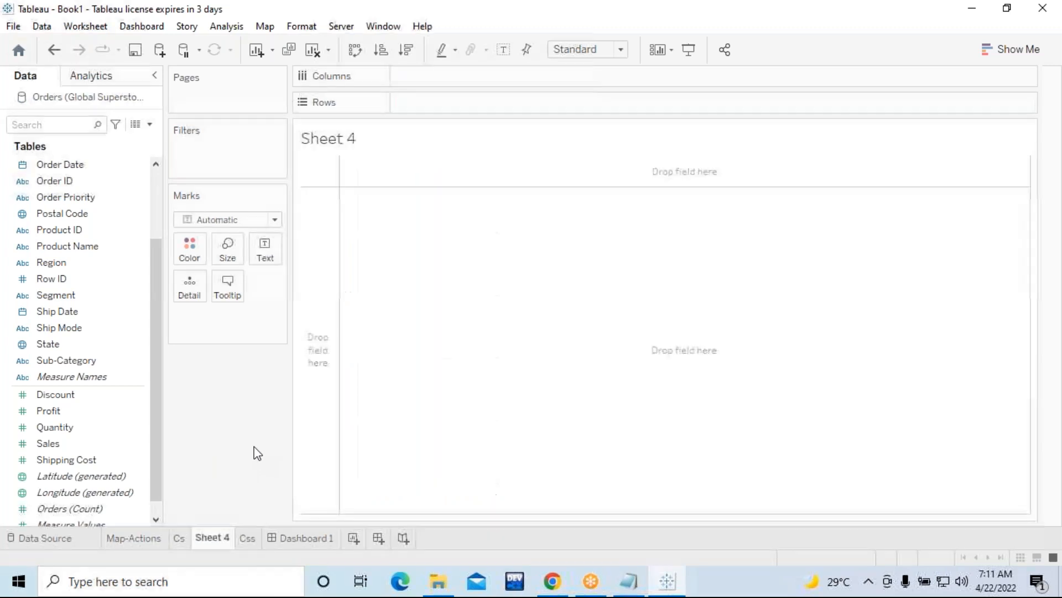
right_click(218, 539)
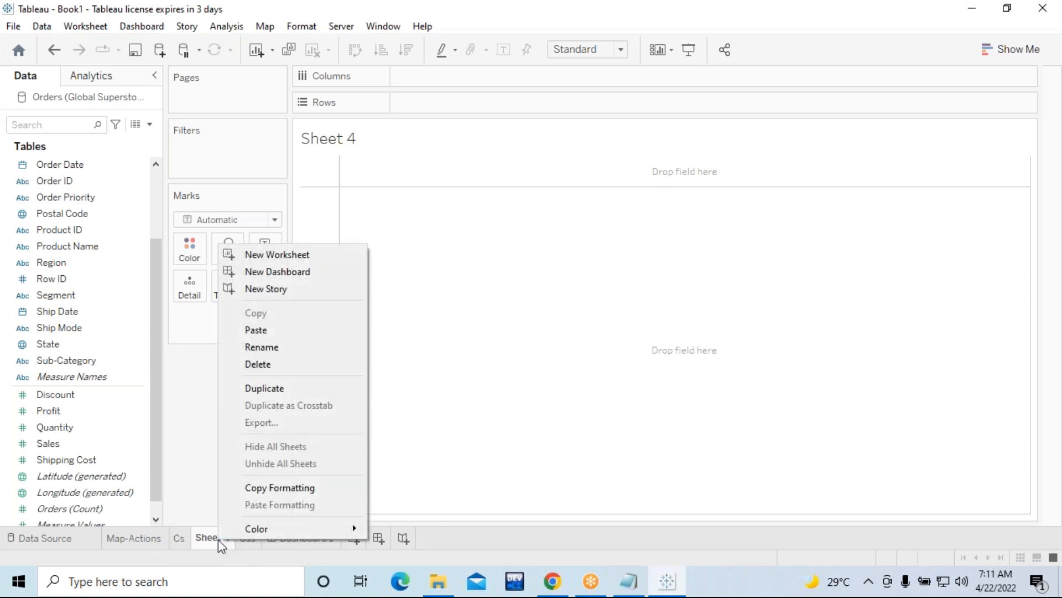
click(273, 352)
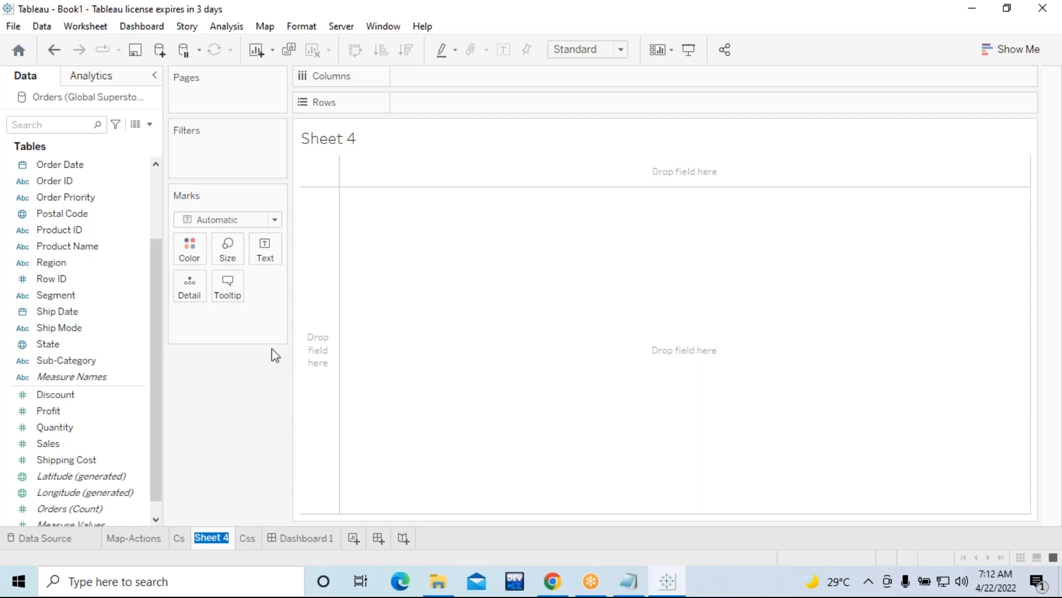
text(Cs1)
key(Return)
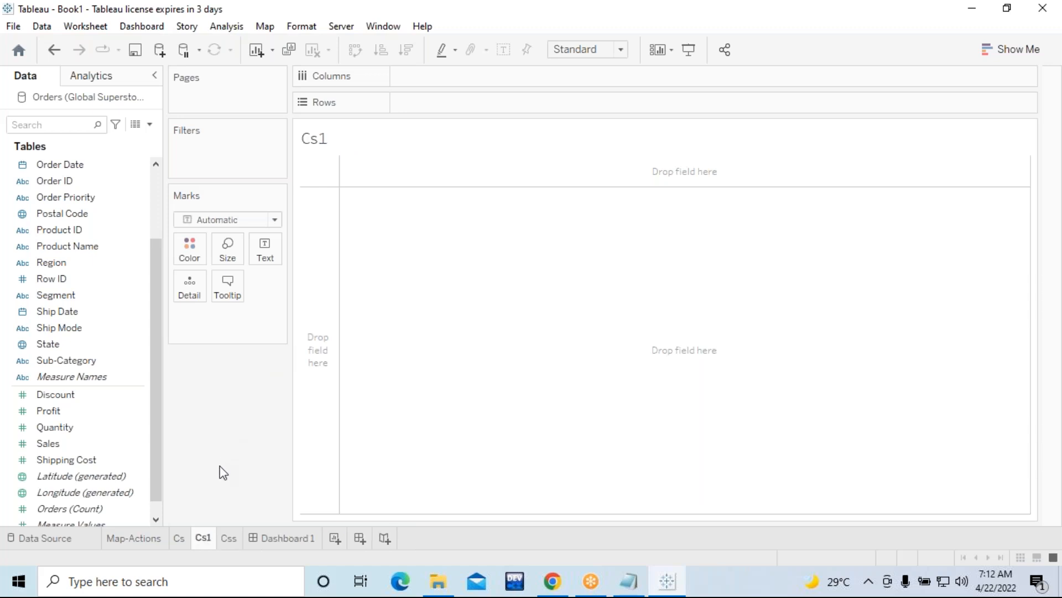
click(230, 540)
drag(230, 540, 199, 538)
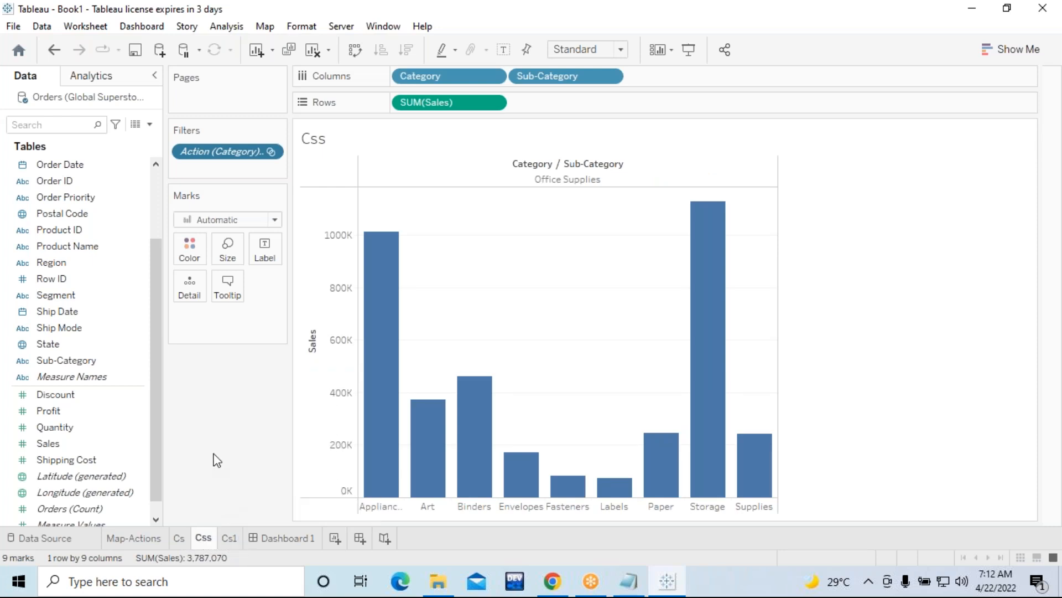
Add another new worksheet directly after Cs1 and name it Css1
click(228, 538)
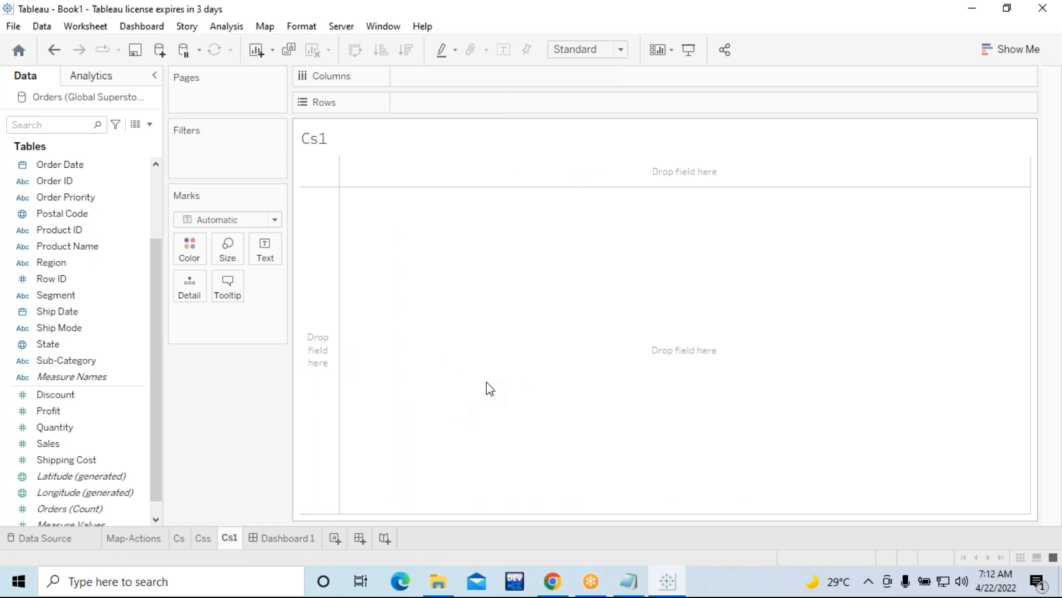
key(ctrl+m)
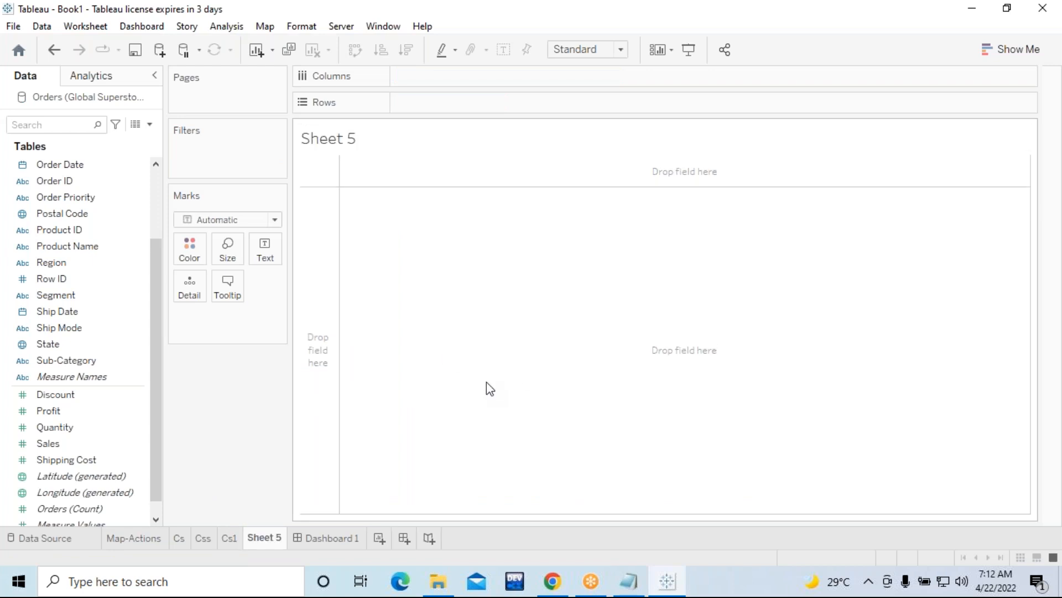
right_click(271, 542)
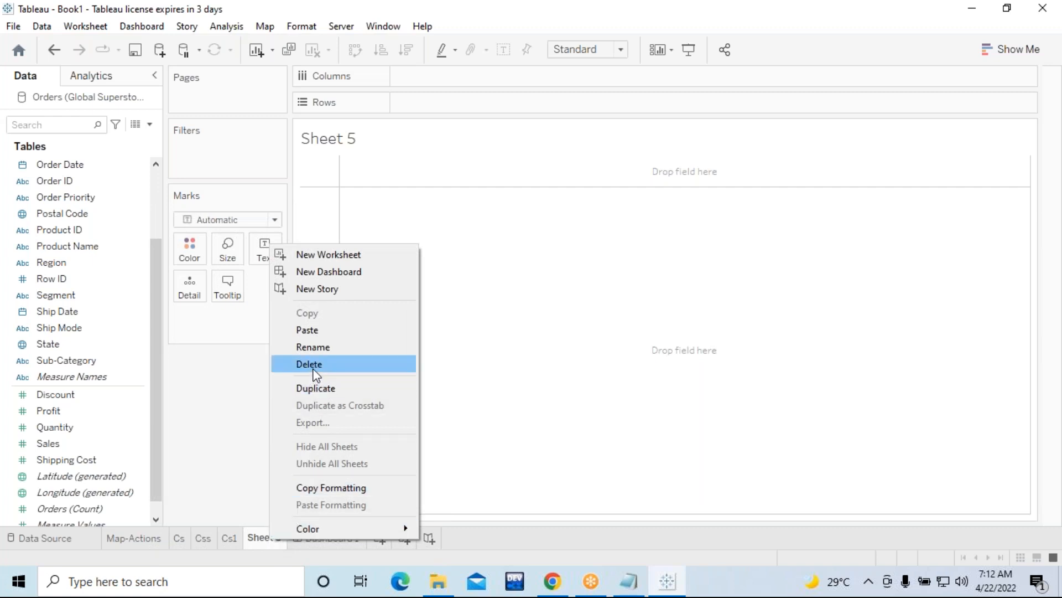
click(321, 348)
text(Css)
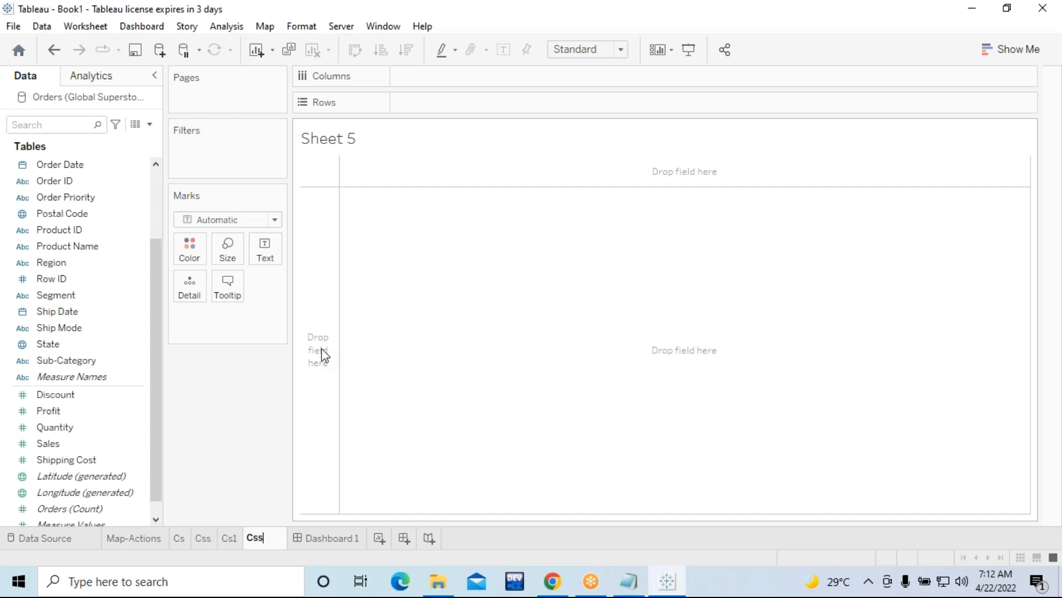
text(1)
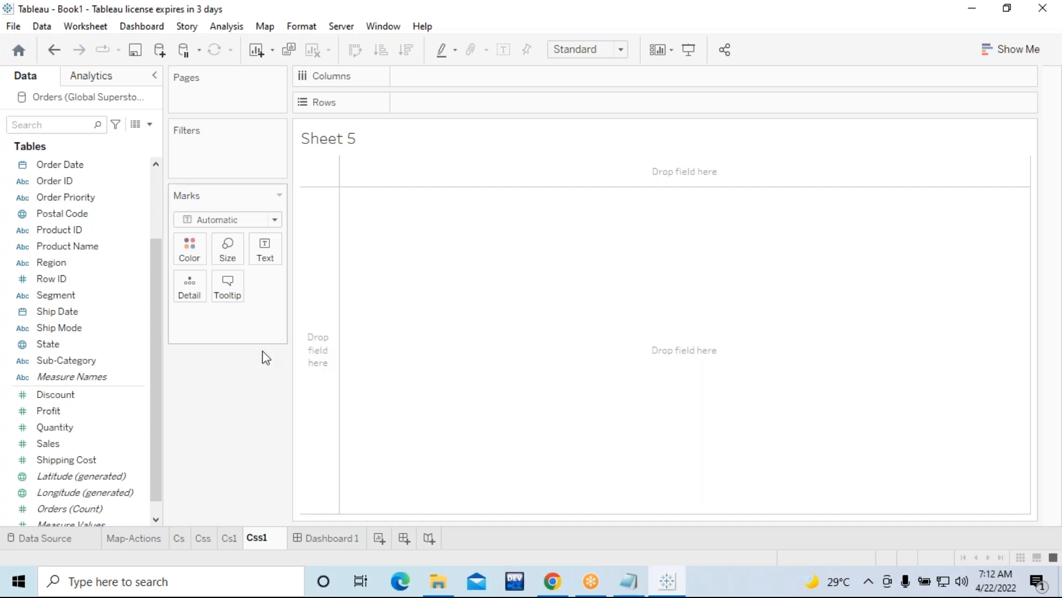
key(Return)
On Cs1, build a bar chart with Market and Category on Columns and Sales on Rows
click(232, 542)
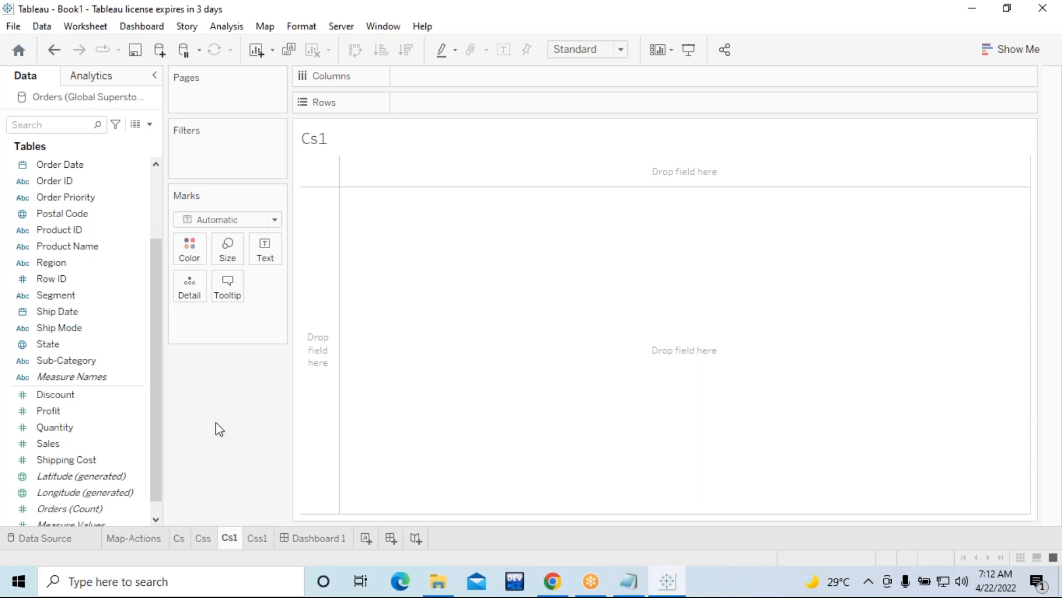
scroll(65, 224, up, 2)
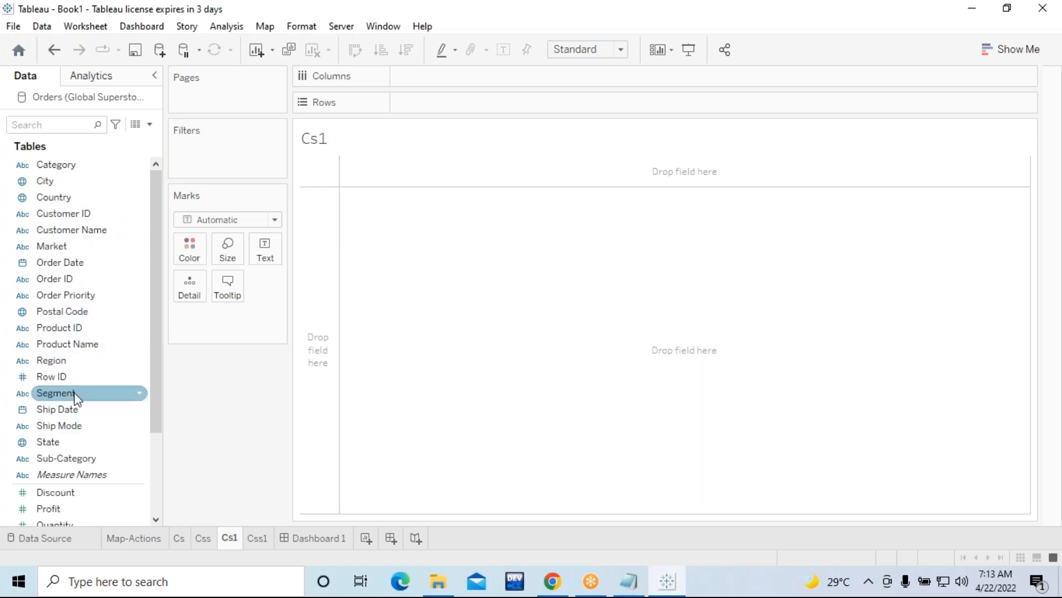
scroll(77, 399, down, 2)
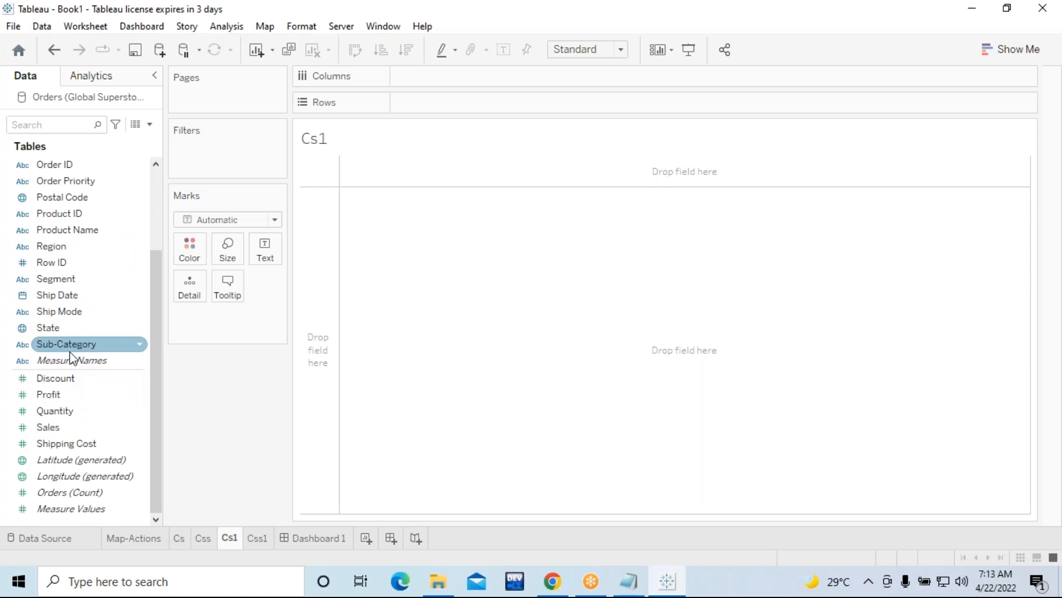
scroll(71, 290, up, 2)
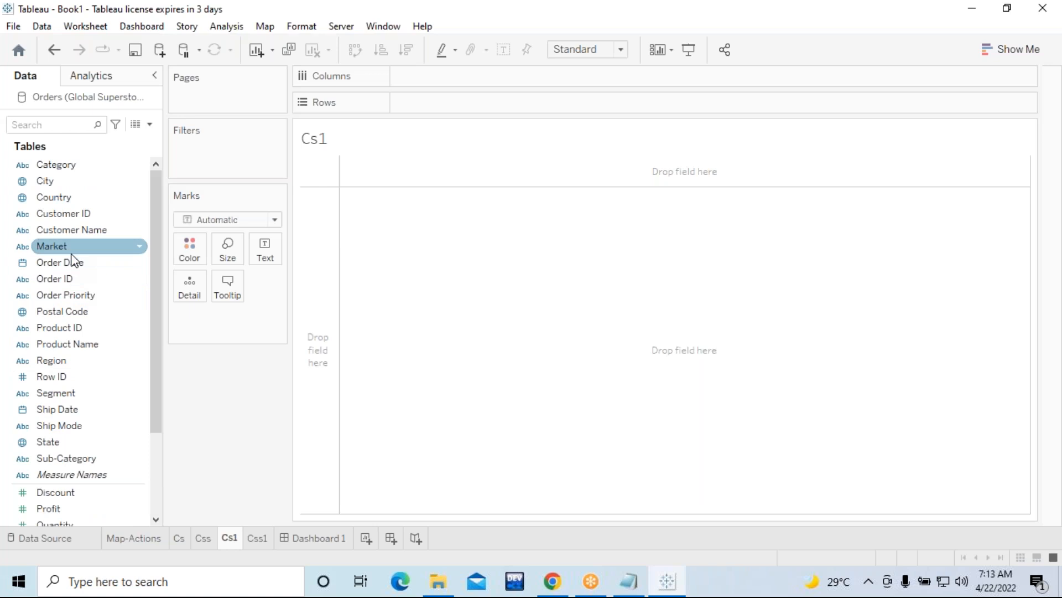
drag(81, 246, 477, 77)
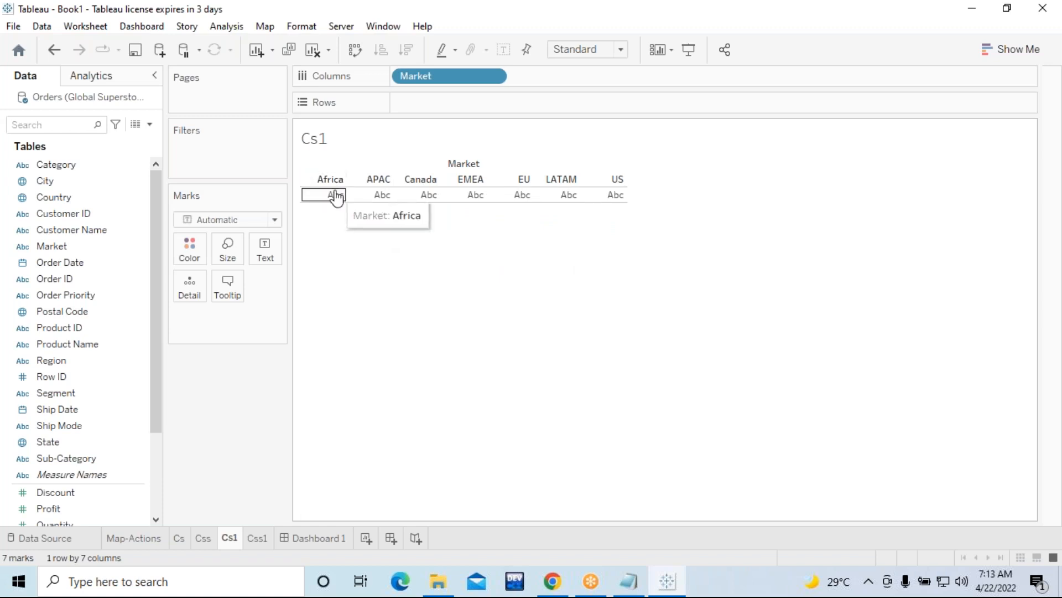
click(103, 331)
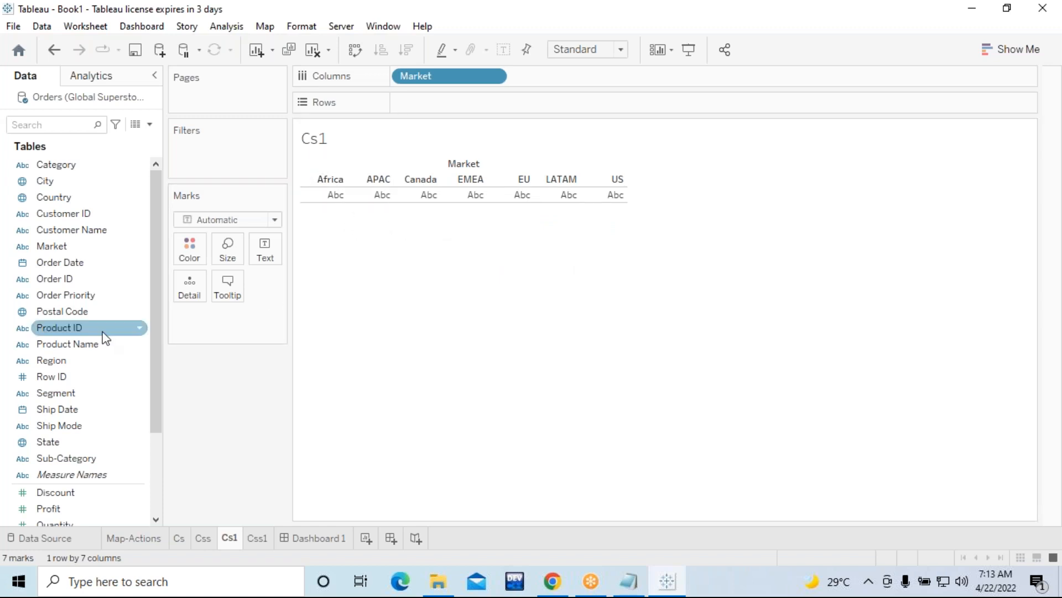
drag(68, 166, 577, 77)
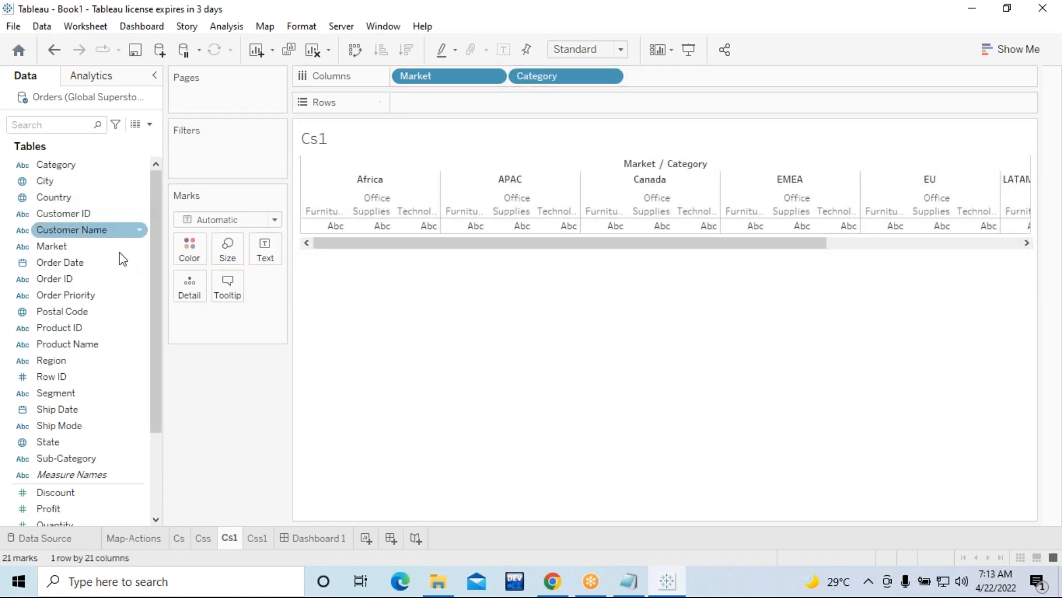
scroll(22, 388, down, 3)
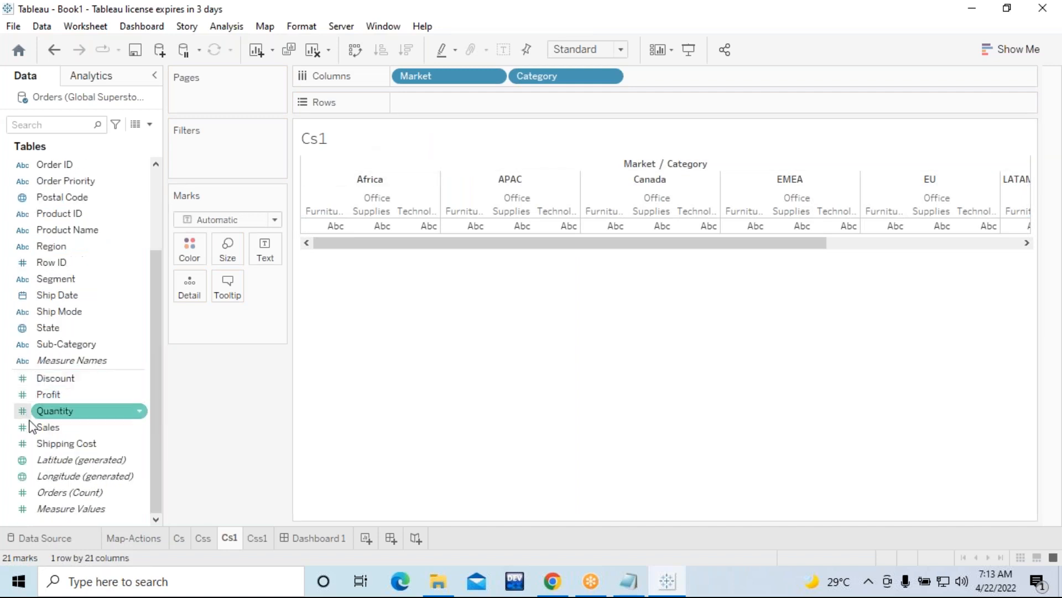
drag(49, 428, 420, 105)
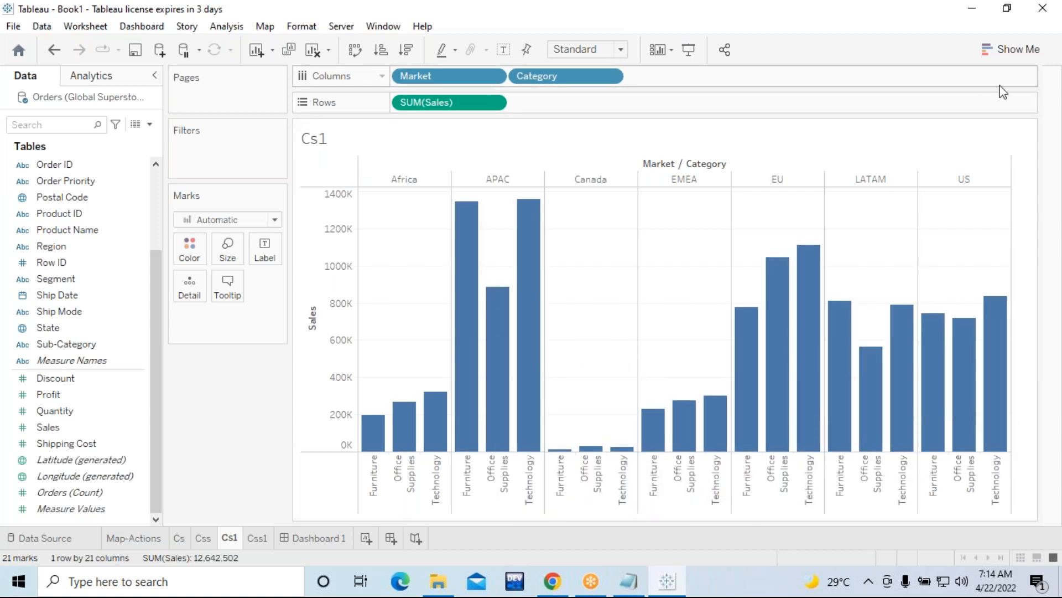
Convert the Cs1 chart to stacked bars with Show Me, then close the chart chooser to reveal the Category legend
click(1014, 57)
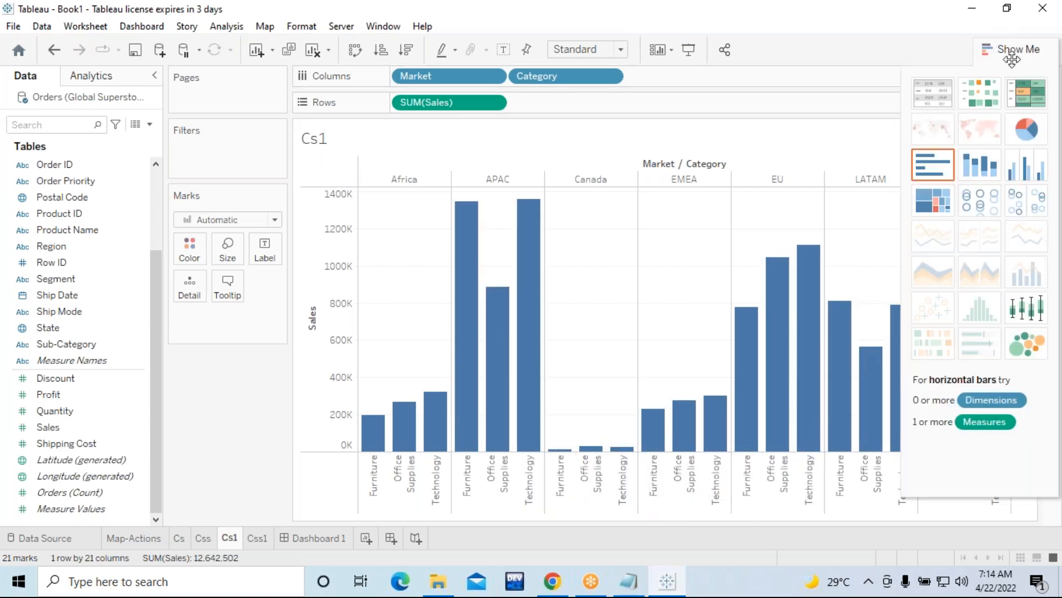
click(978, 168)
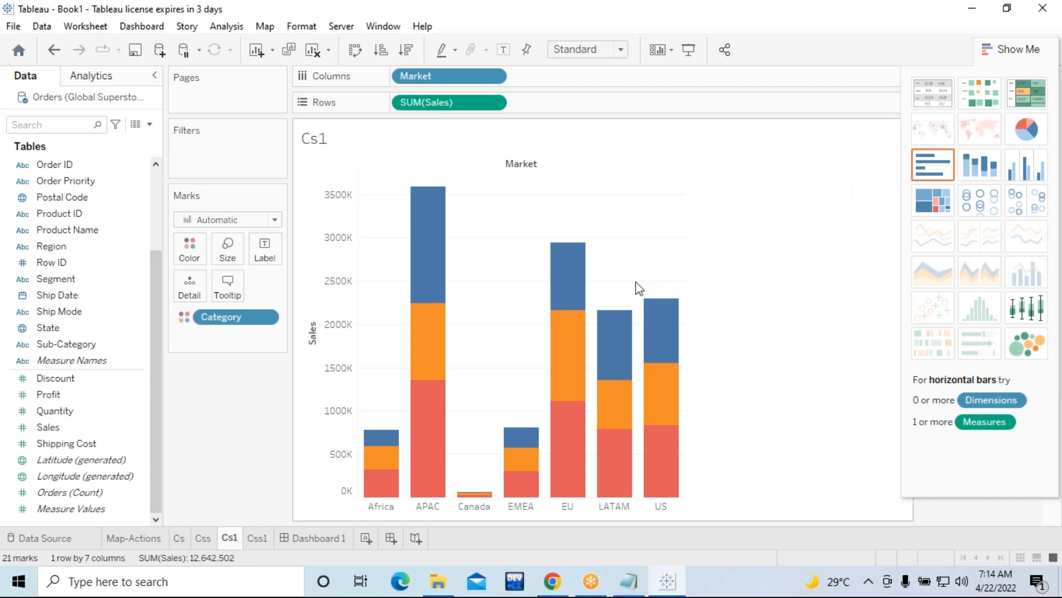
click(1013, 49)
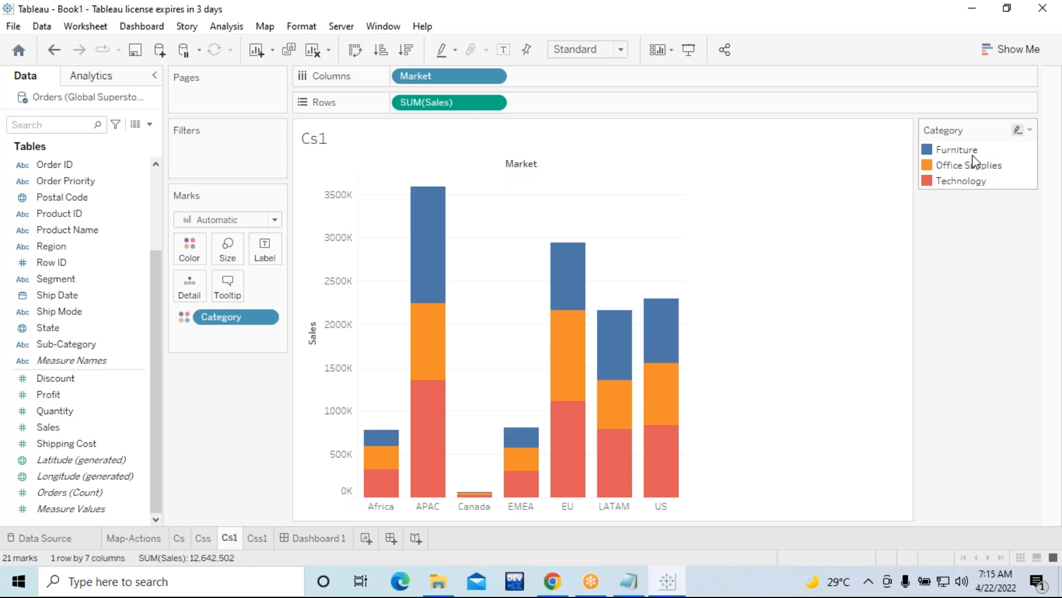
On Css1, build a bar chart with Market and Sub-Category on Columns and Sales on Rows
click(254, 536)
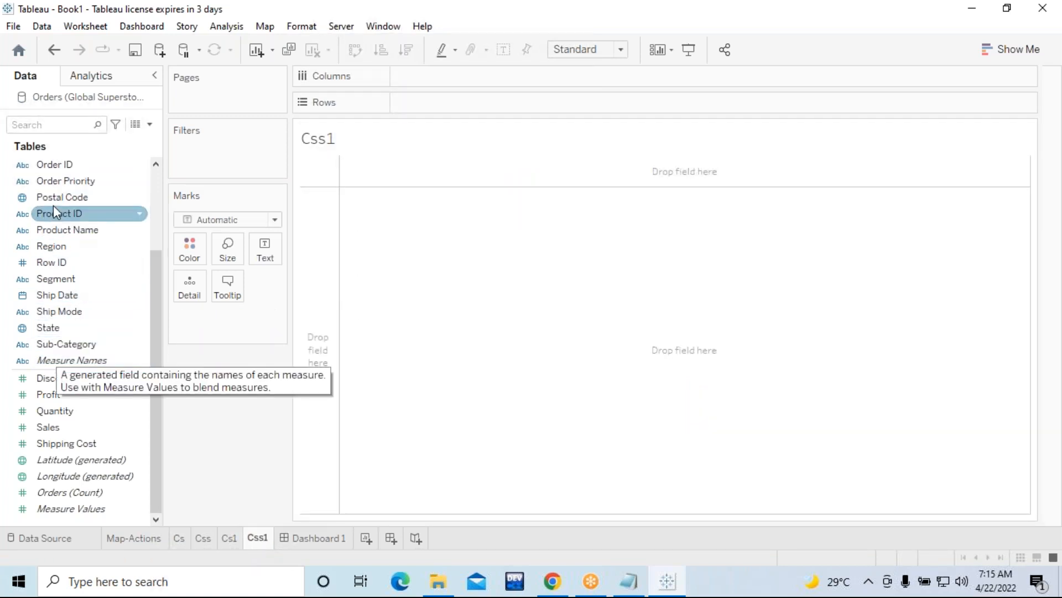
scroll(72, 291, up, 3)
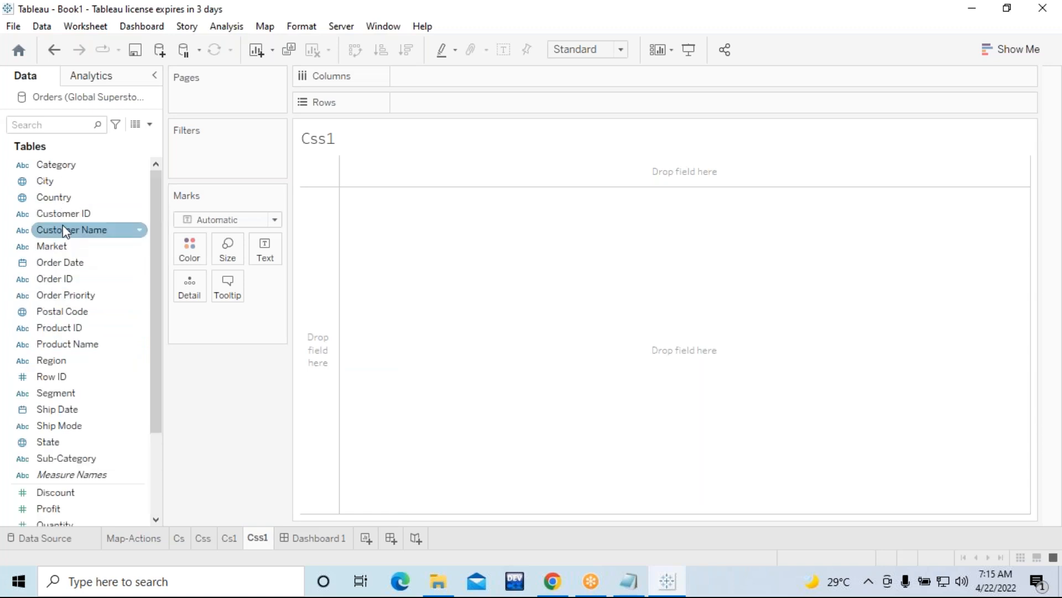
drag(60, 247, 434, 75)
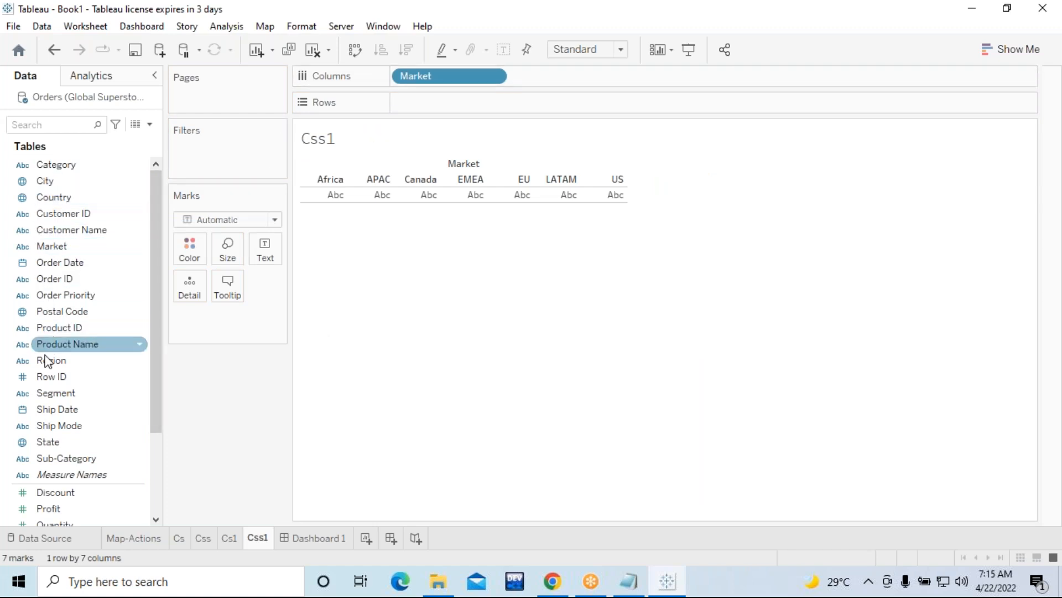
drag(55, 458, 544, 80)
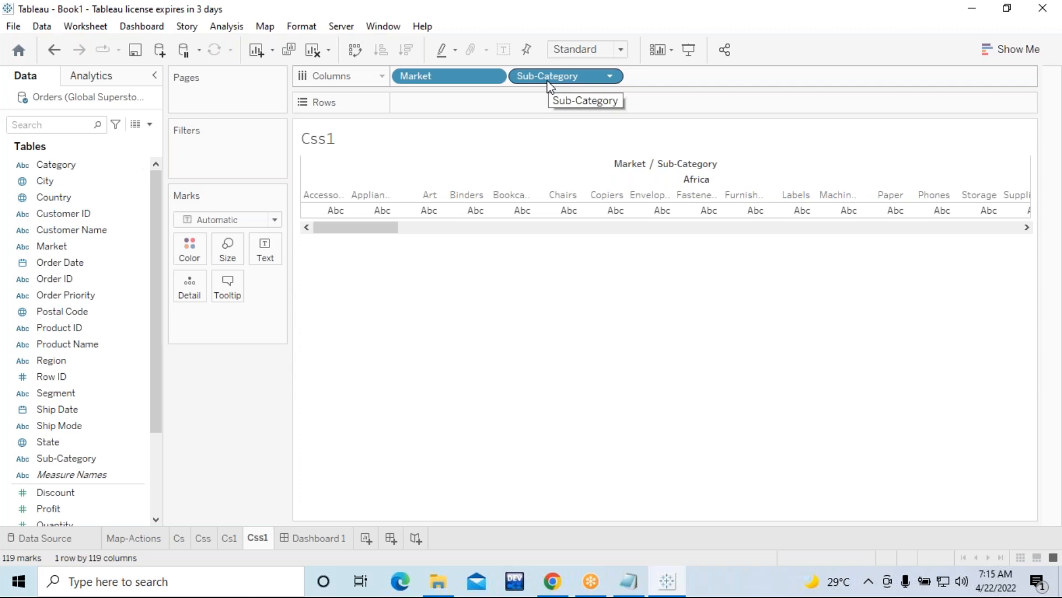
scroll(66, 466, down, 1)
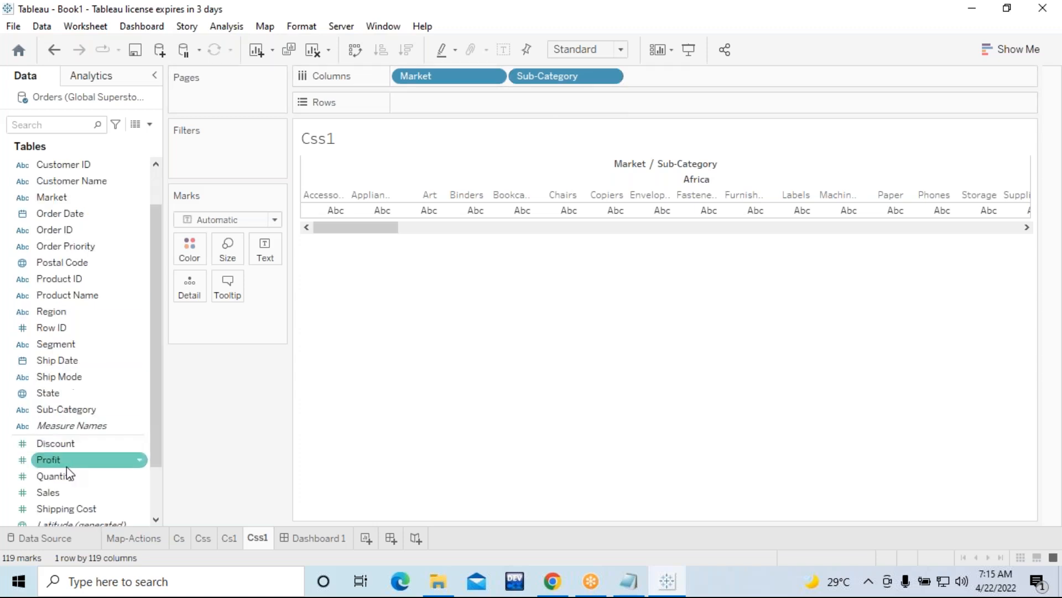
scroll(67, 466, down, 1)
drag(69, 444, 428, 101)
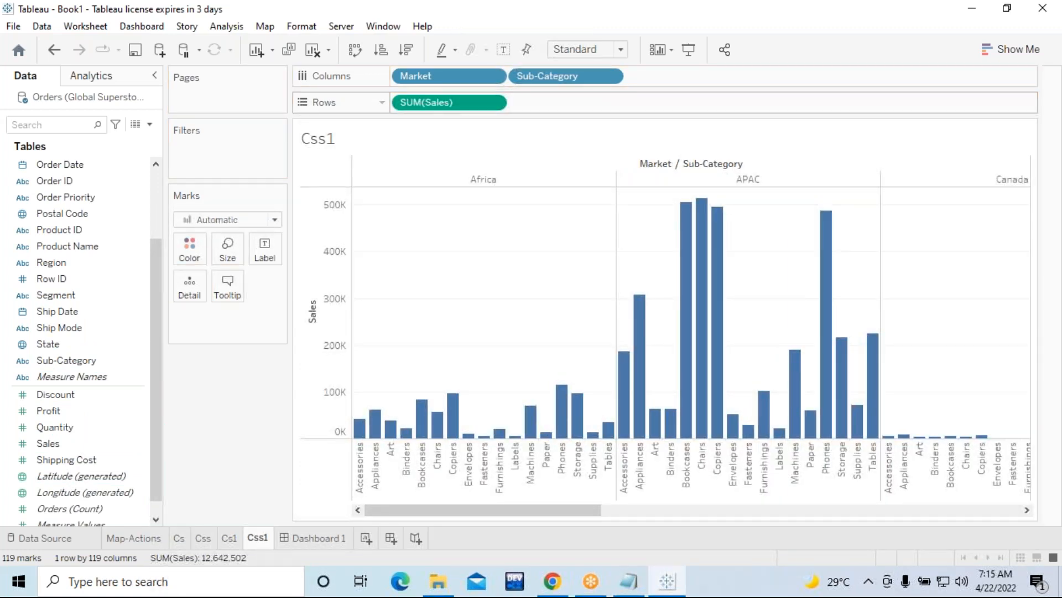
Convert the Css1 chart to stacked bars with Show Me and compare it with the Cs1 chart
click(1010, 61)
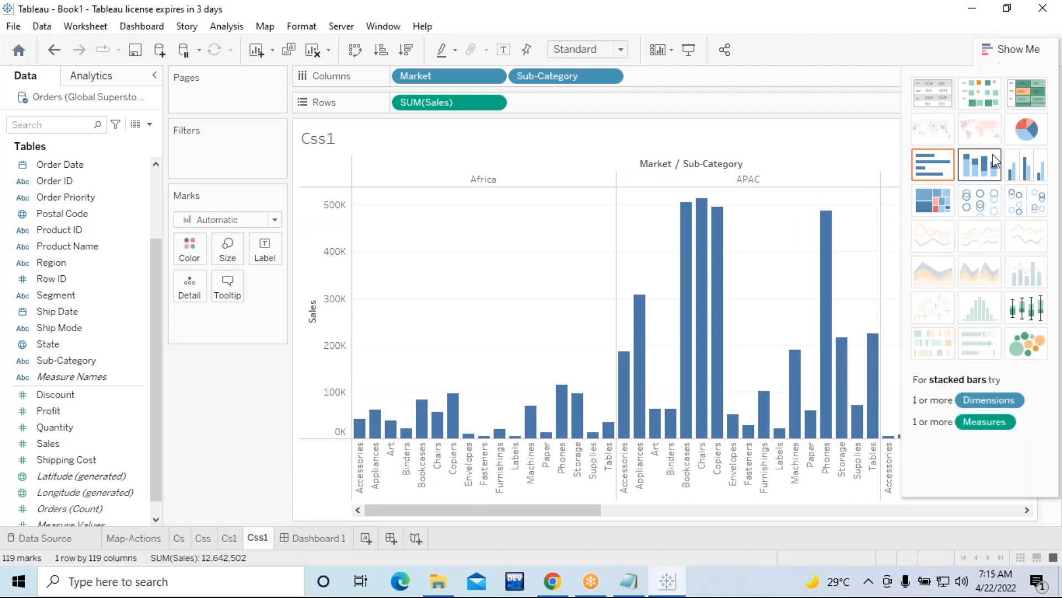
click(988, 171)
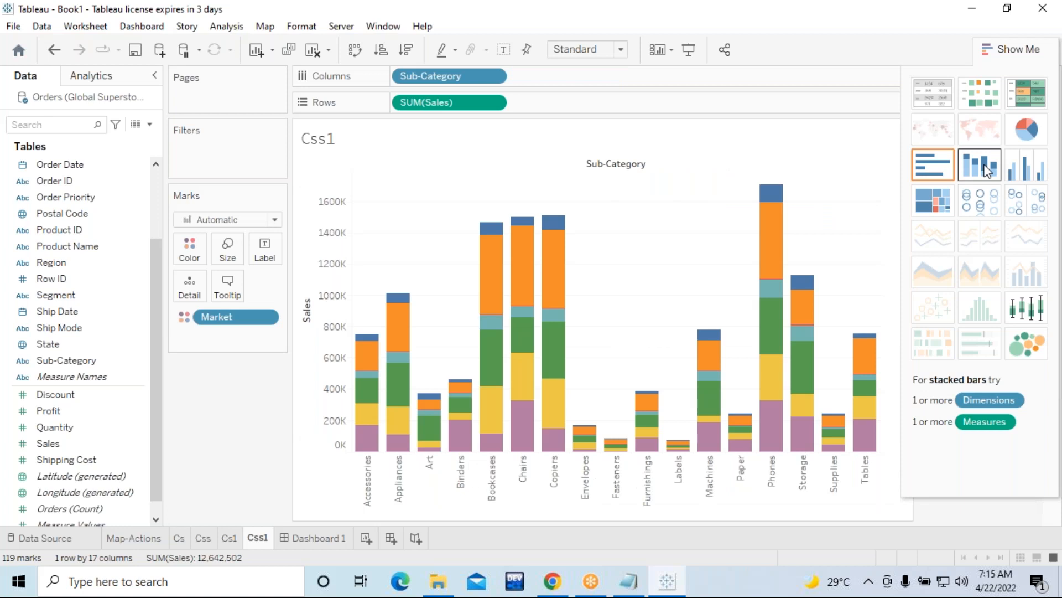
click(229, 539)
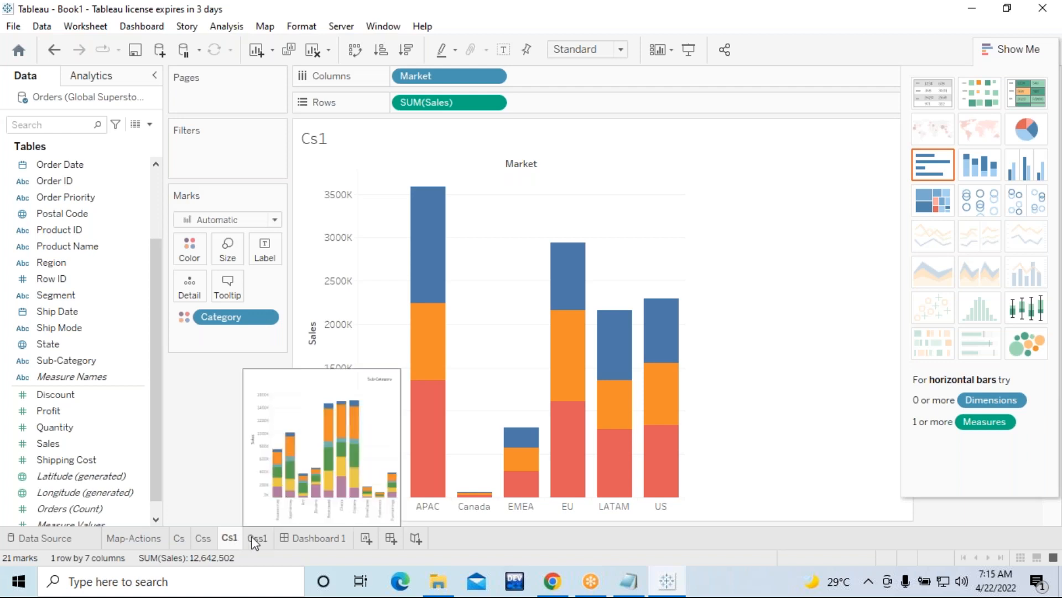
click(256, 539)
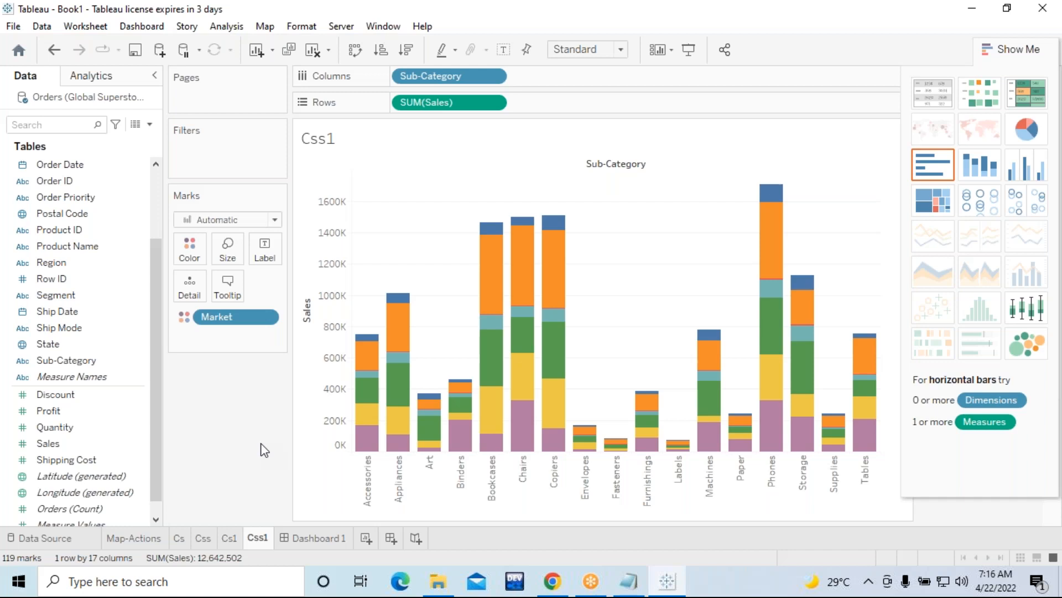
click(755, 26)
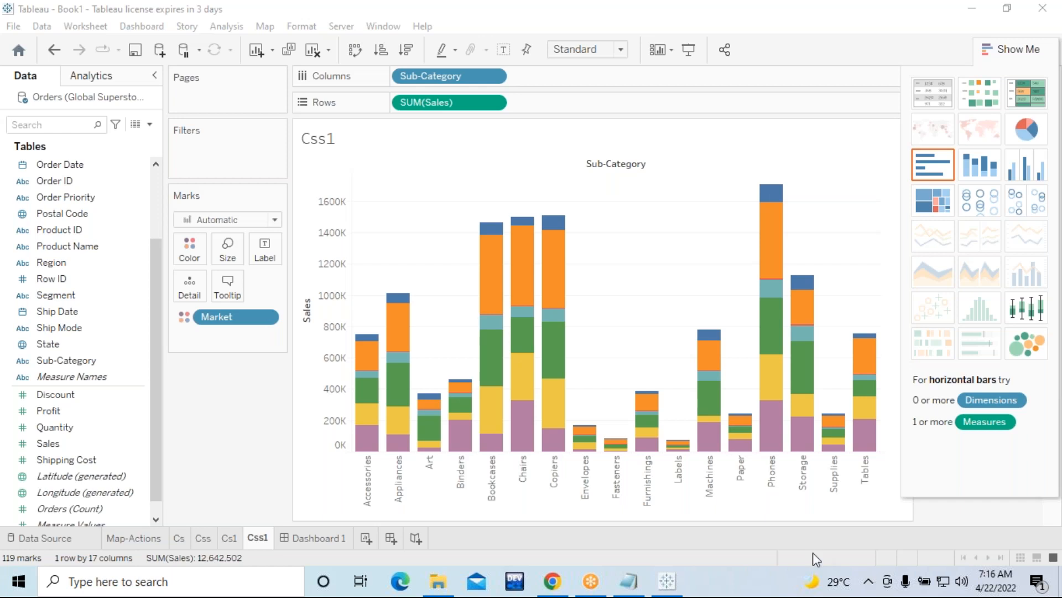
From Cs1, add a highlight action to the workbook and name it MarketSalesHighlight
click(229, 538)
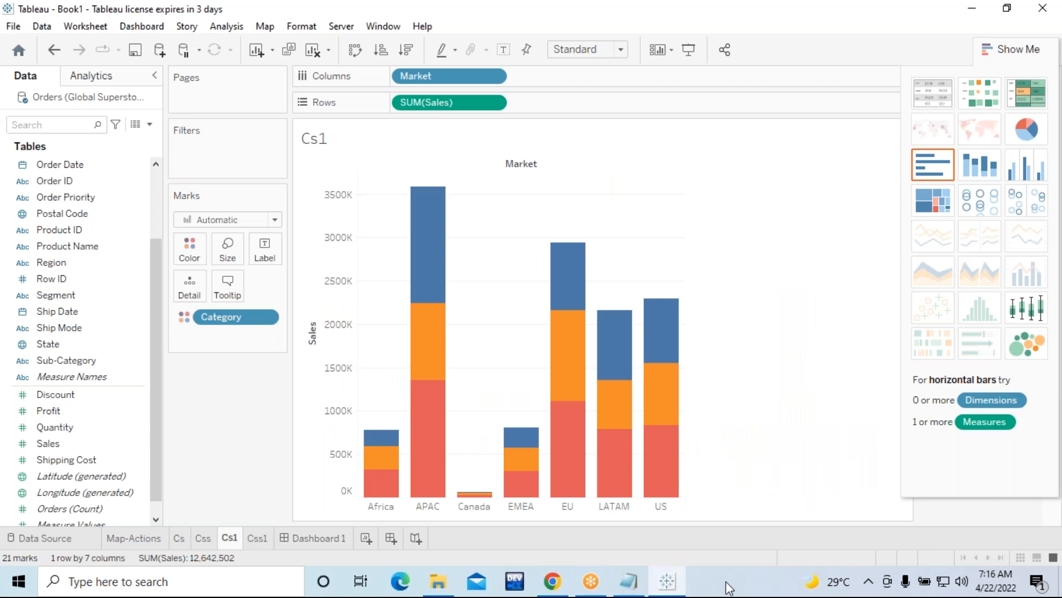
mouse_move(235, 540)
click(85, 27)
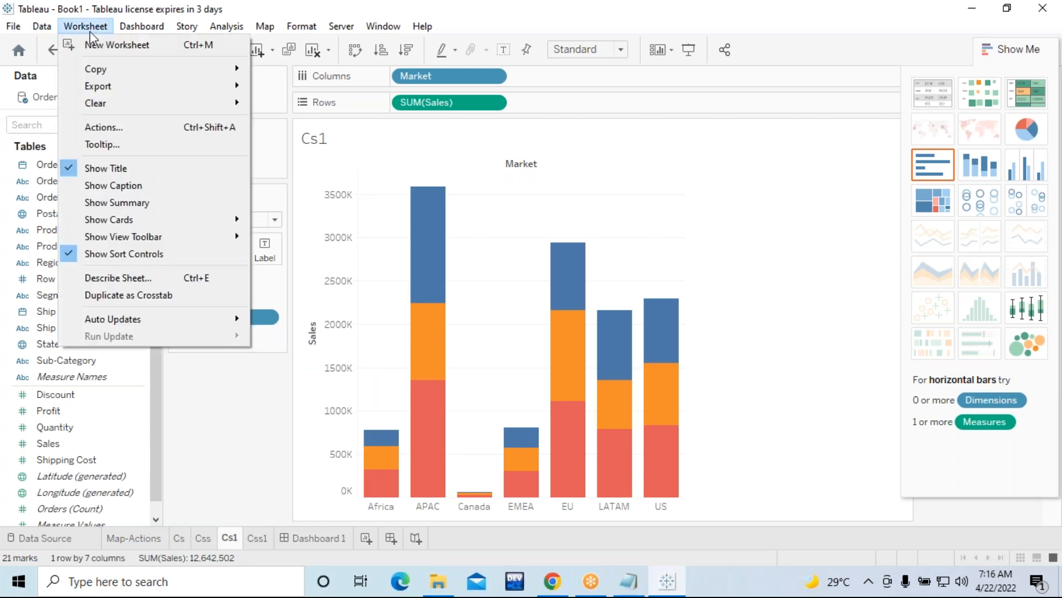
click(109, 131)
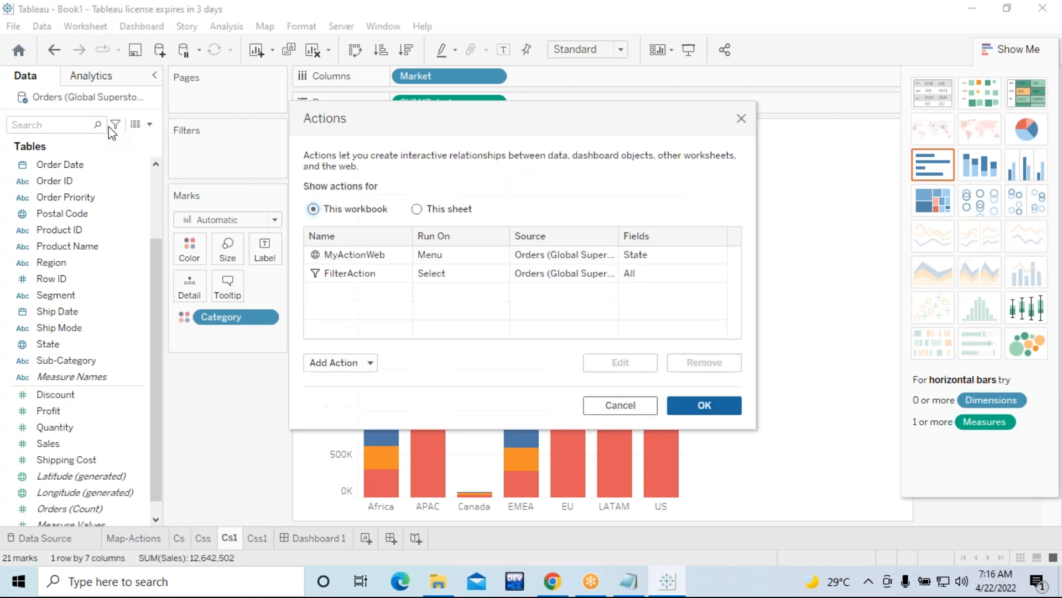
click(357, 366)
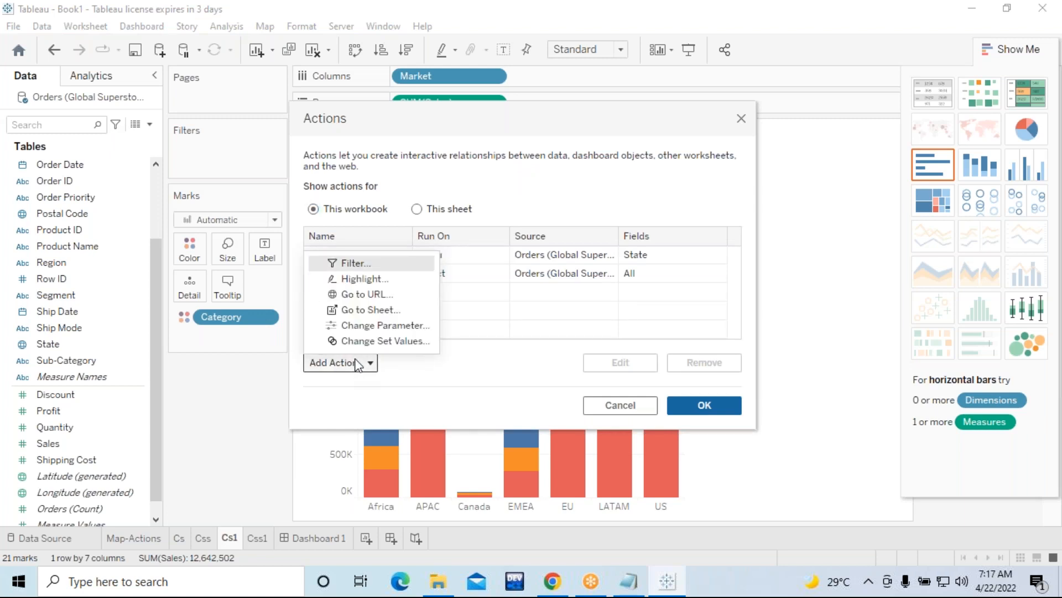
click(374, 279)
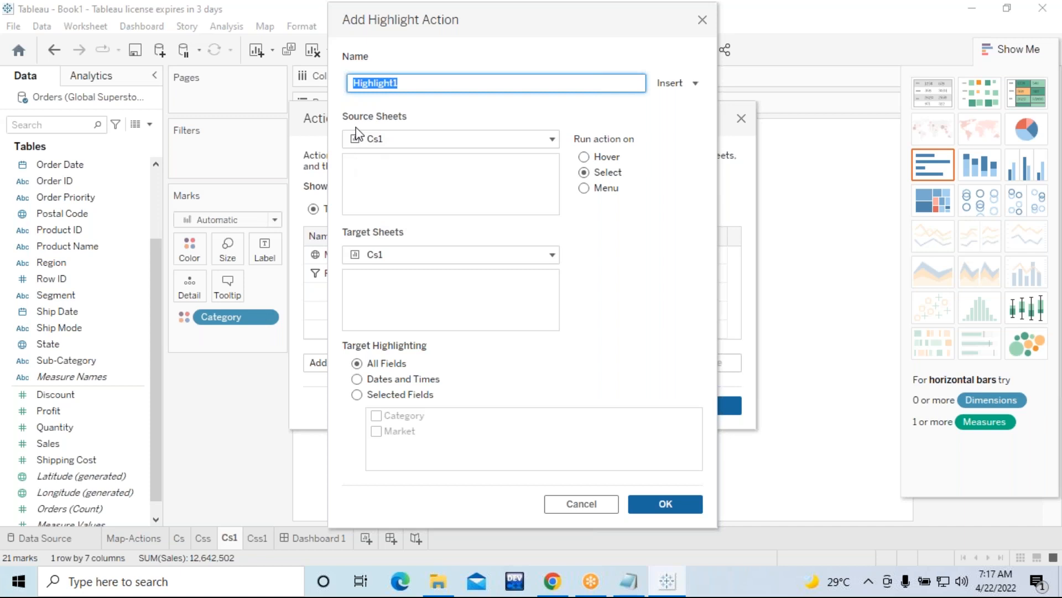
click(403, 85)
key(BackSpace)
key(BackSpace)
key(BackSpace)
key(BackSpace)
key(BackSpace)
key(BackSpace)
key(BackSpace)
key(BackSpace)
key(BackSpace)
key(BackSpace)
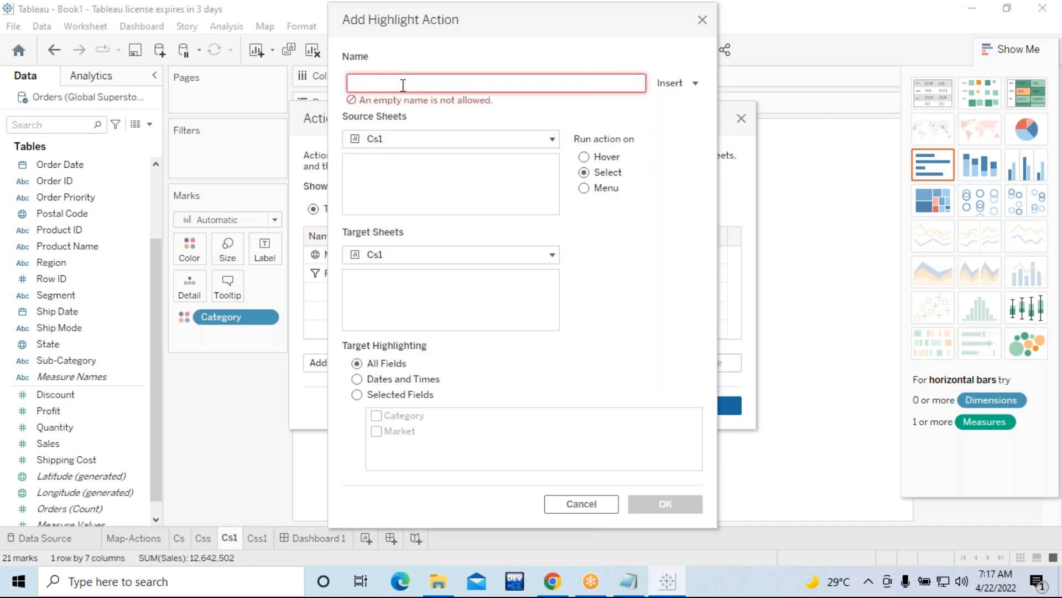
text(MarketS)
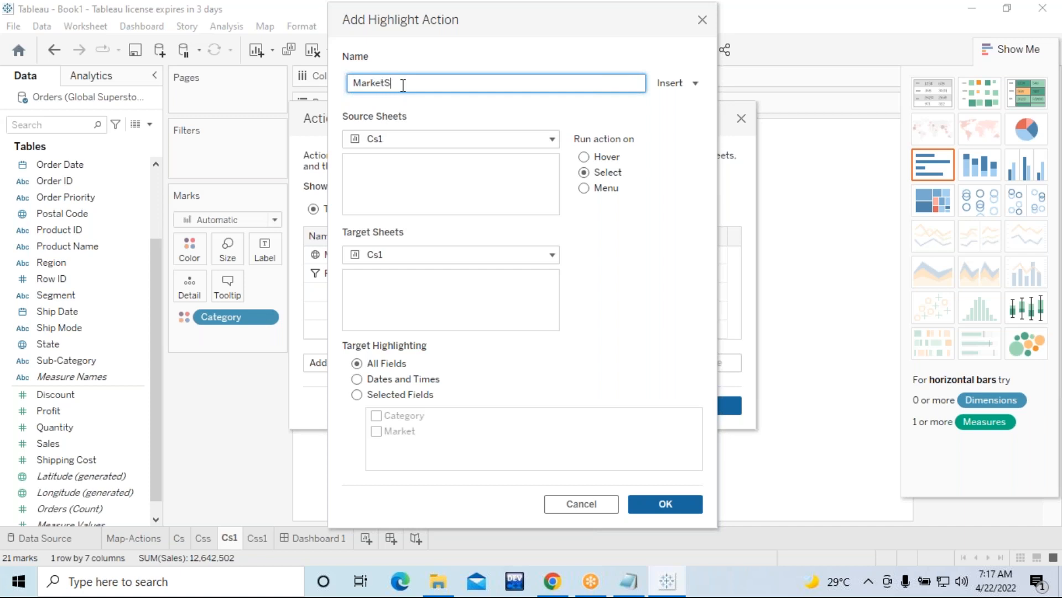
text(alesHighlight)
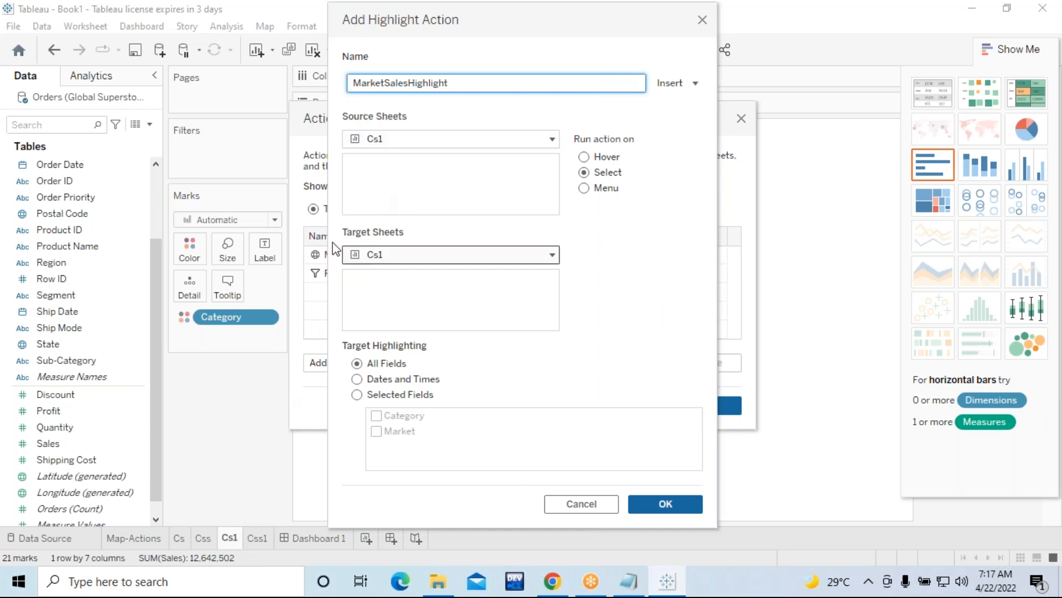
Set the highlight action's target sheet to Css1, make it run on Hover, and save the workbook's actions
click(394, 258)
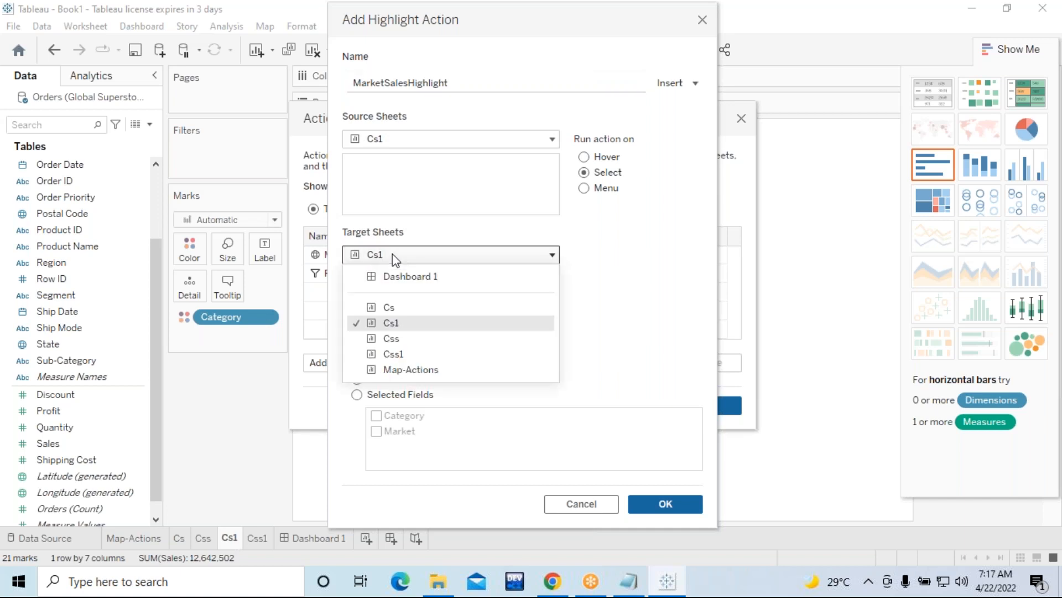
click(394, 356)
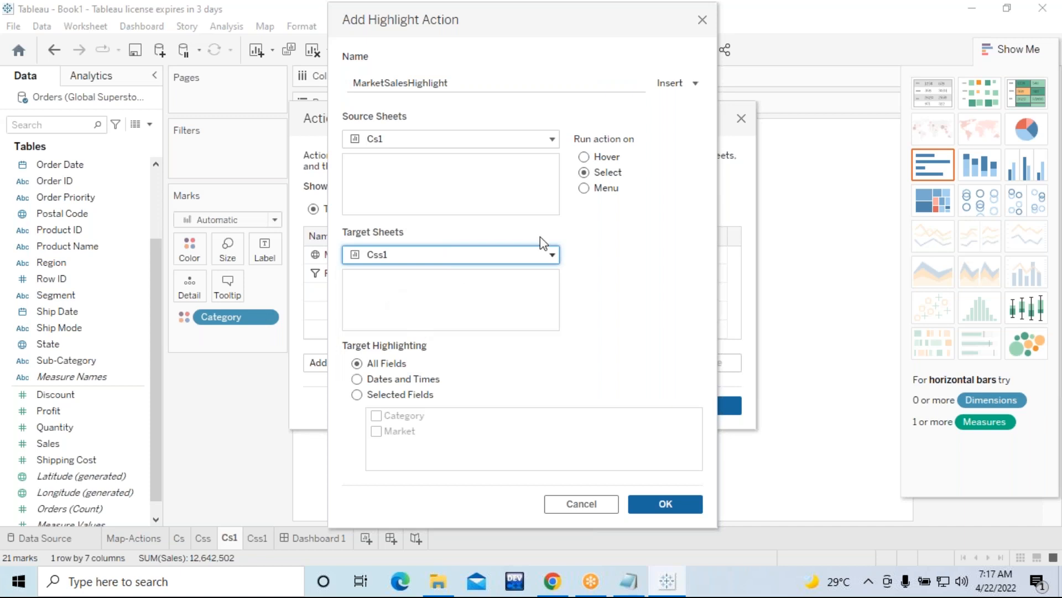
click(584, 159)
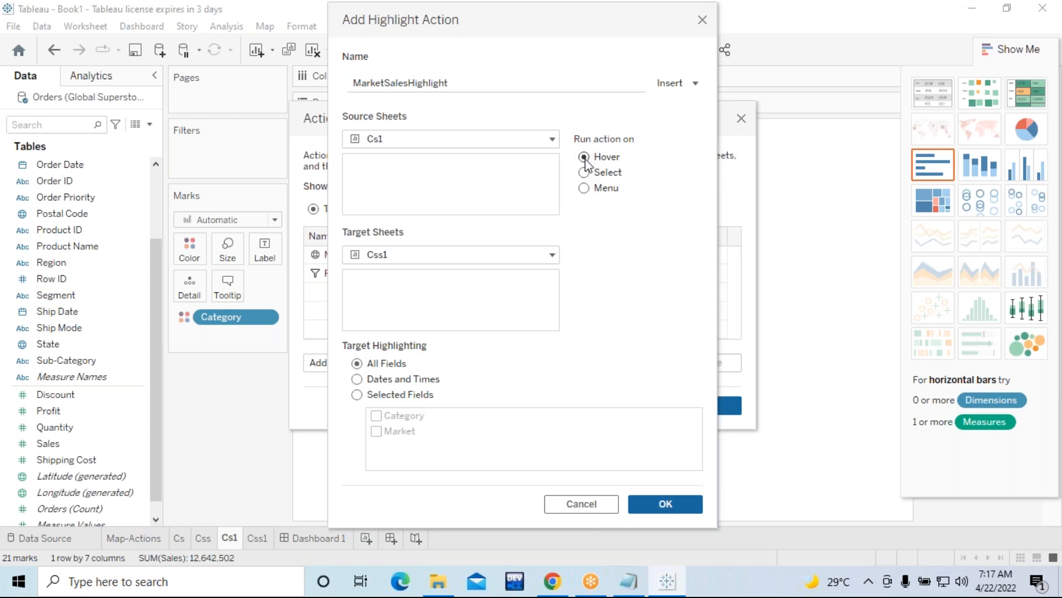
click(665, 504)
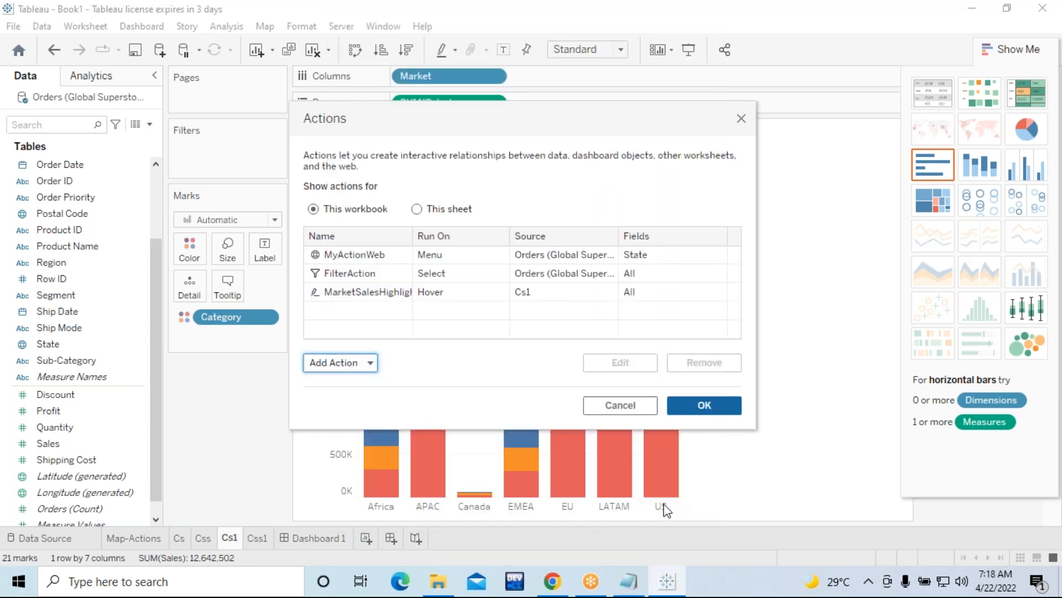
click(704, 407)
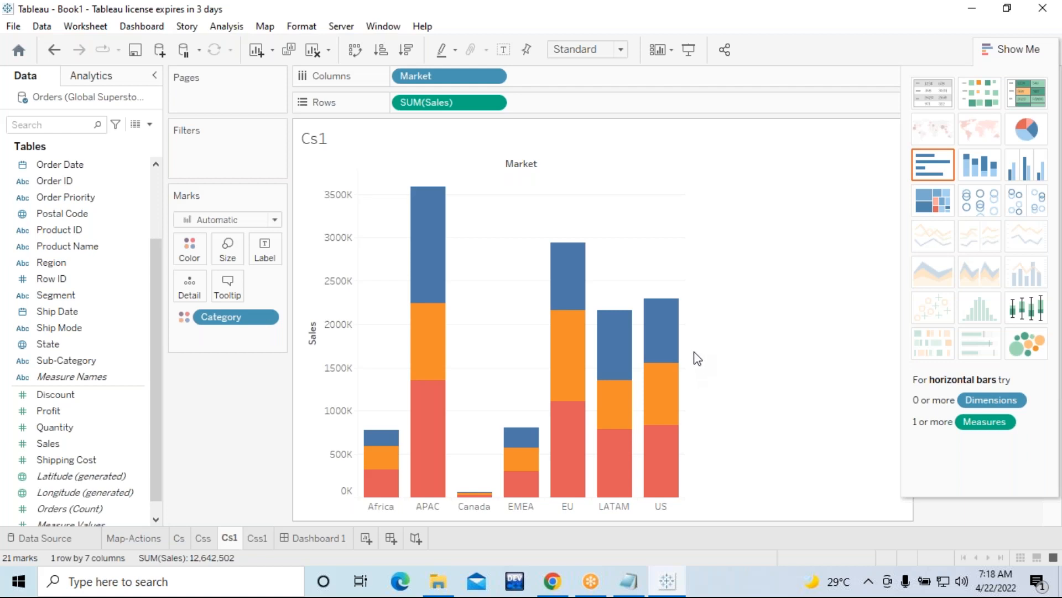
Test the actions on Cs1 by selecting the Furniture segments of the US and Africa bars, returning to Cs1 after each
mouse_move(674, 344)
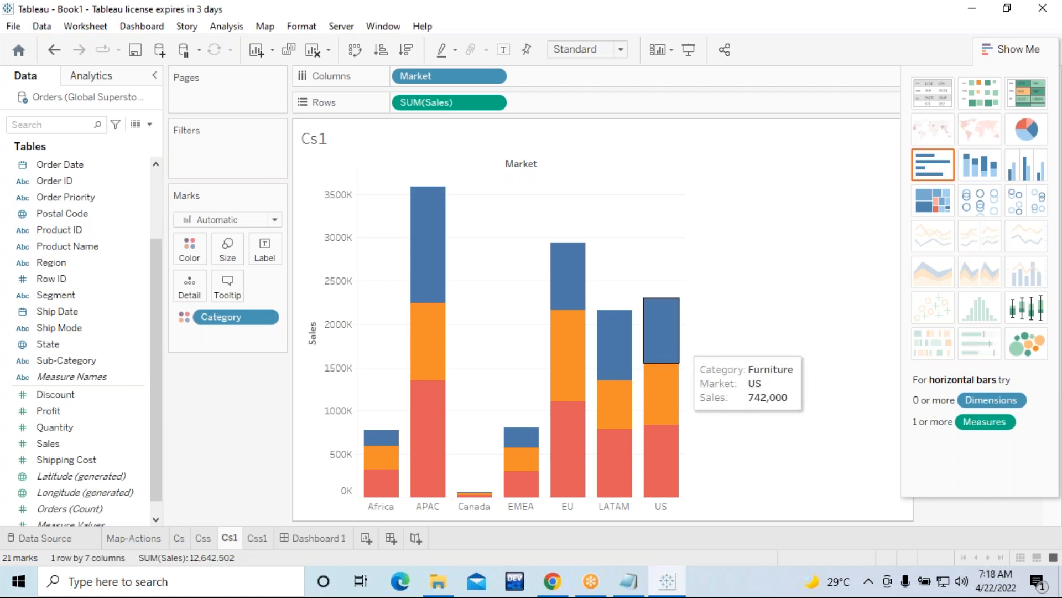
click(658, 336)
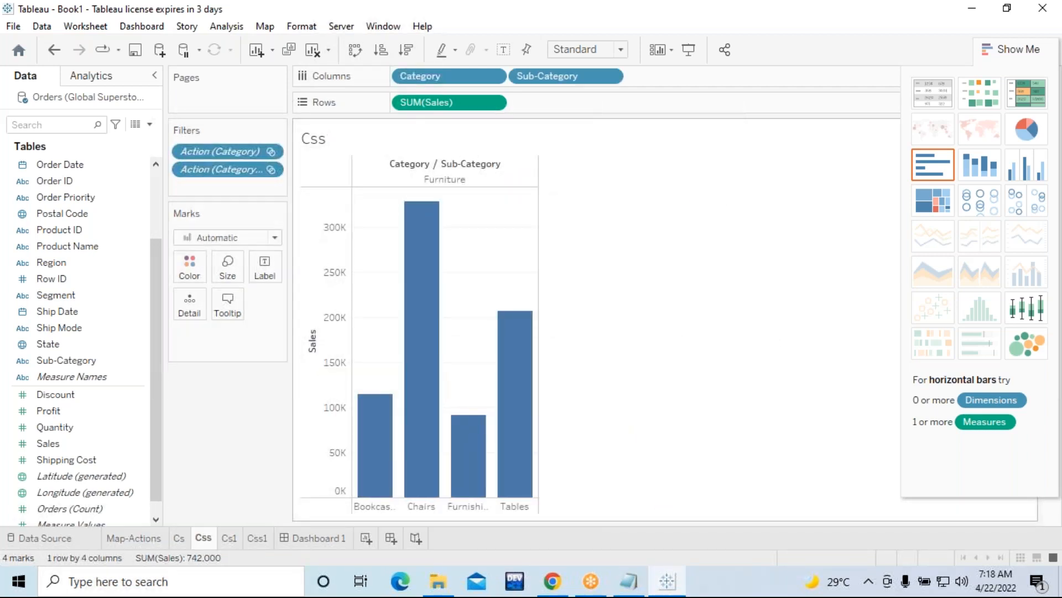
click(231, 538)
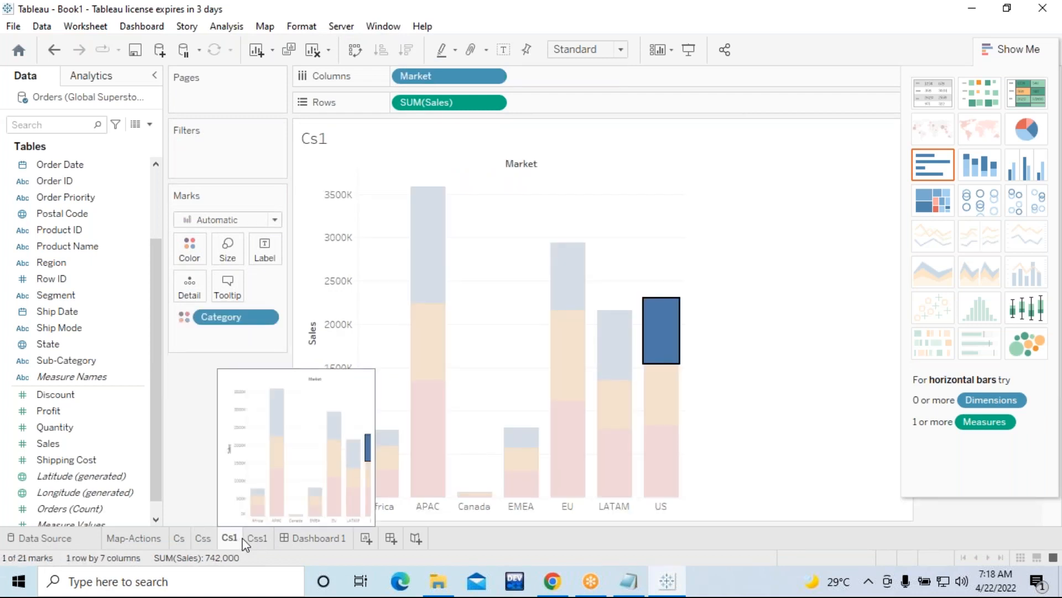
key(Escape)
mouse_move(432, 267)
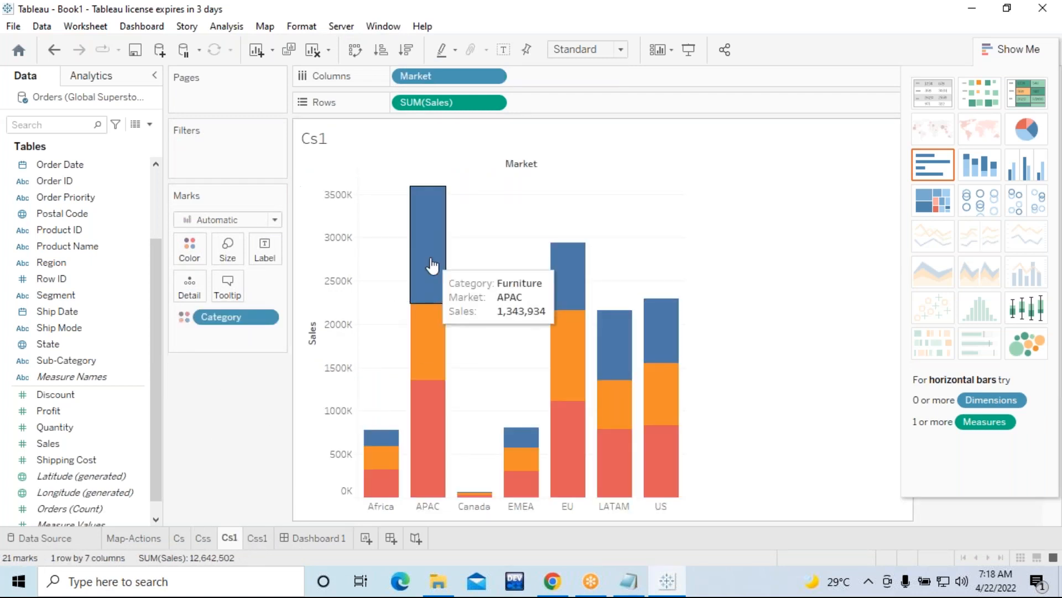
mouse_move(372, 442)
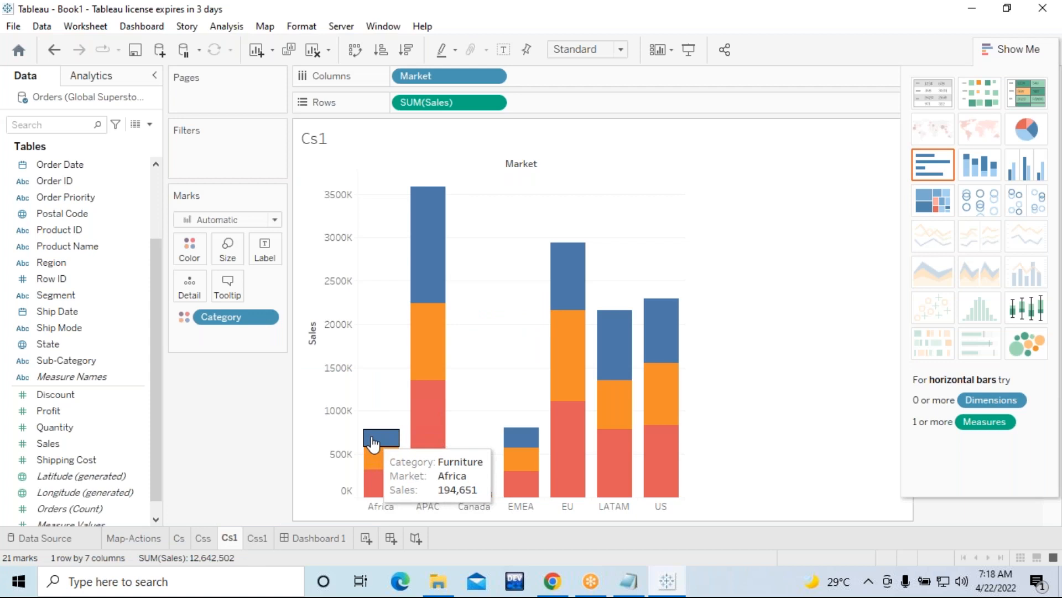
click(373, 441)
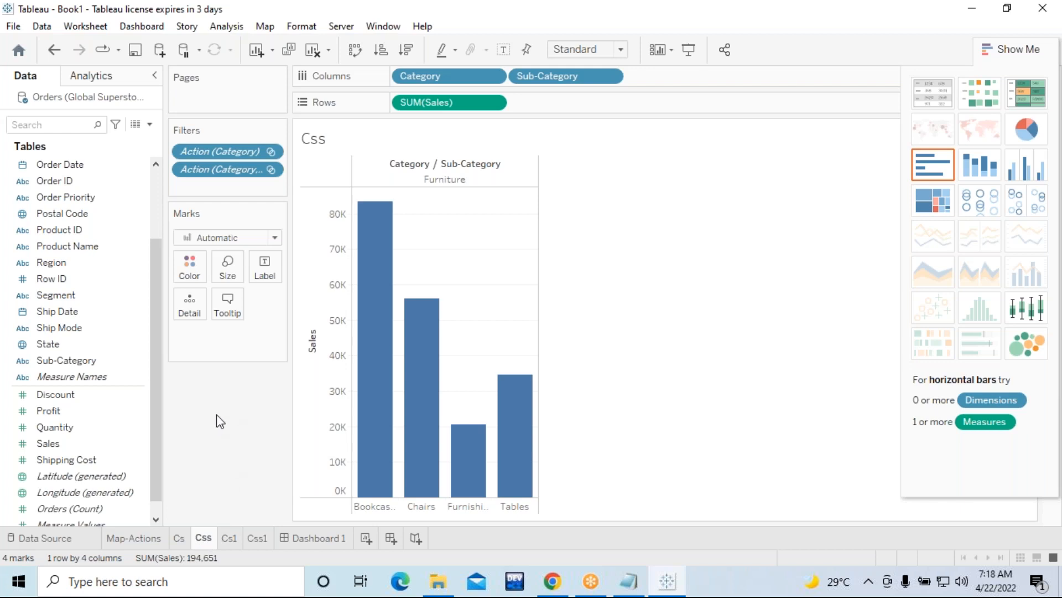
click(229, 537)
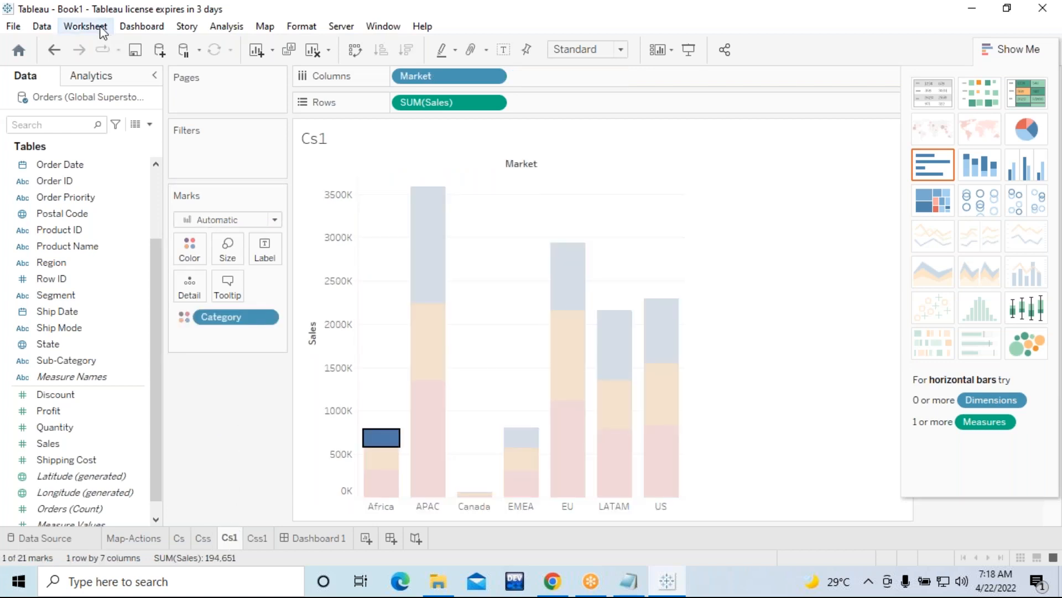
Edit the MarketSalesHighlight action to highlight only the selected field Category, and save the workbook's actions
click(85, 27)
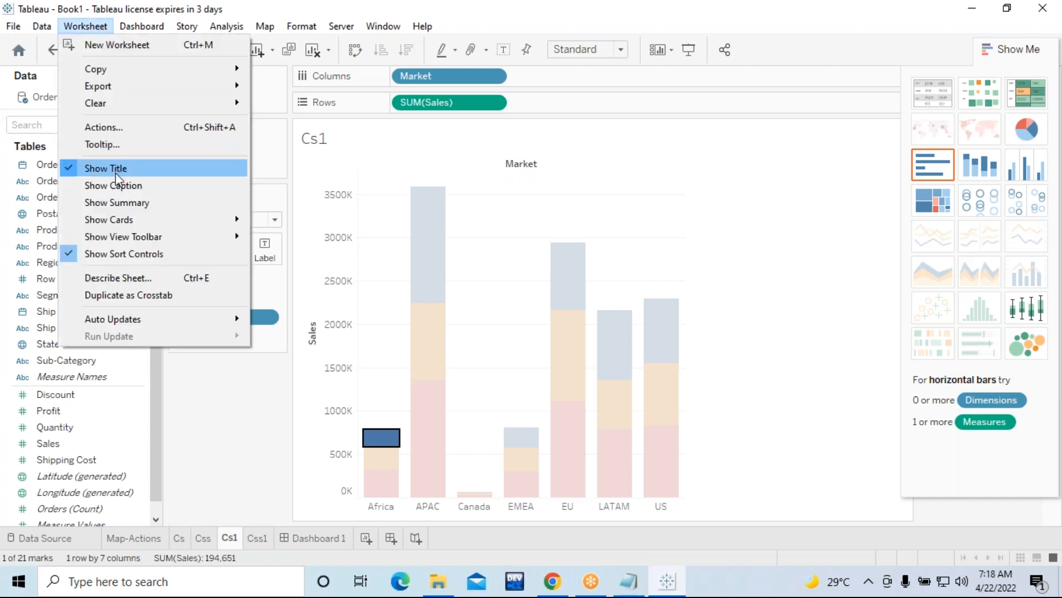
click(113, 129)
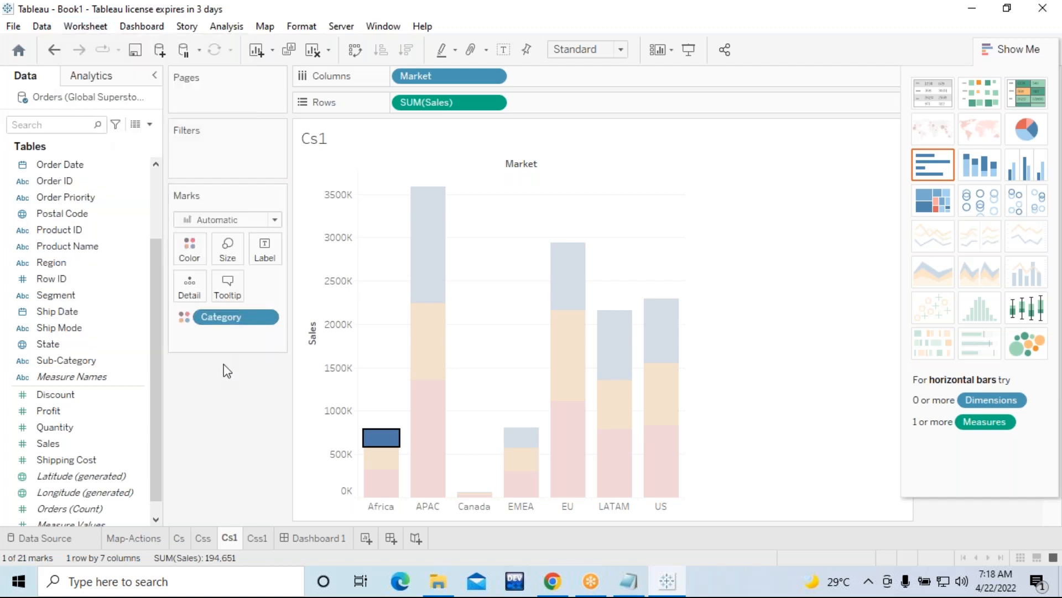
click(374, 294)
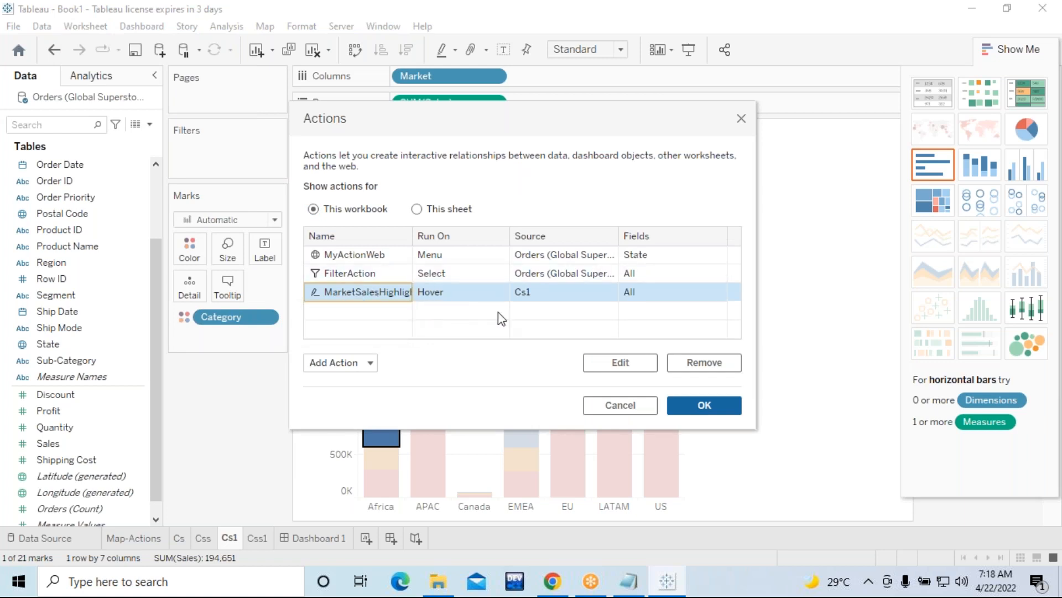
click(605, 370)
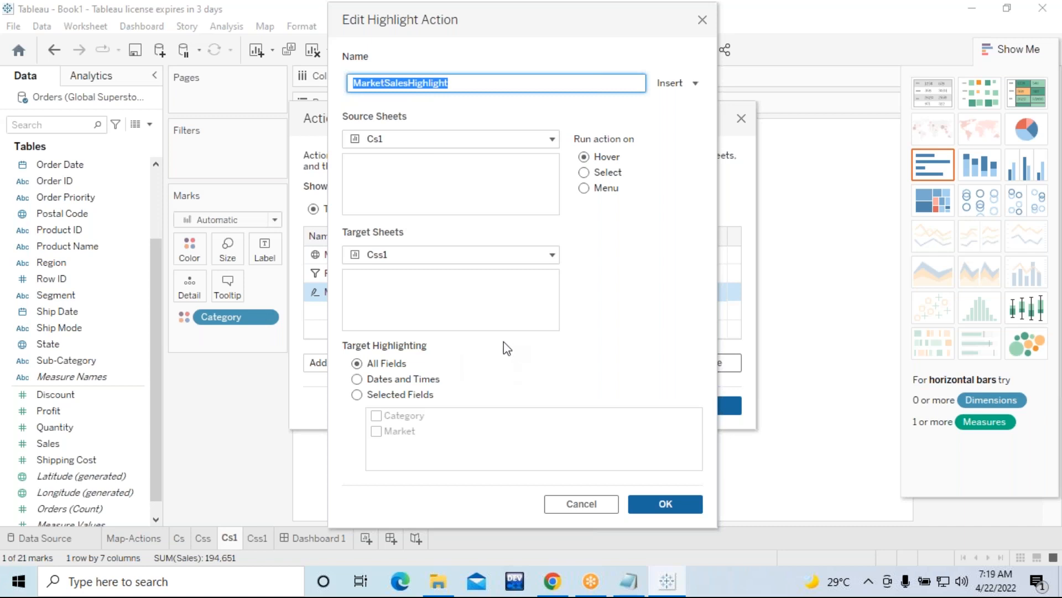
click(358, 395)
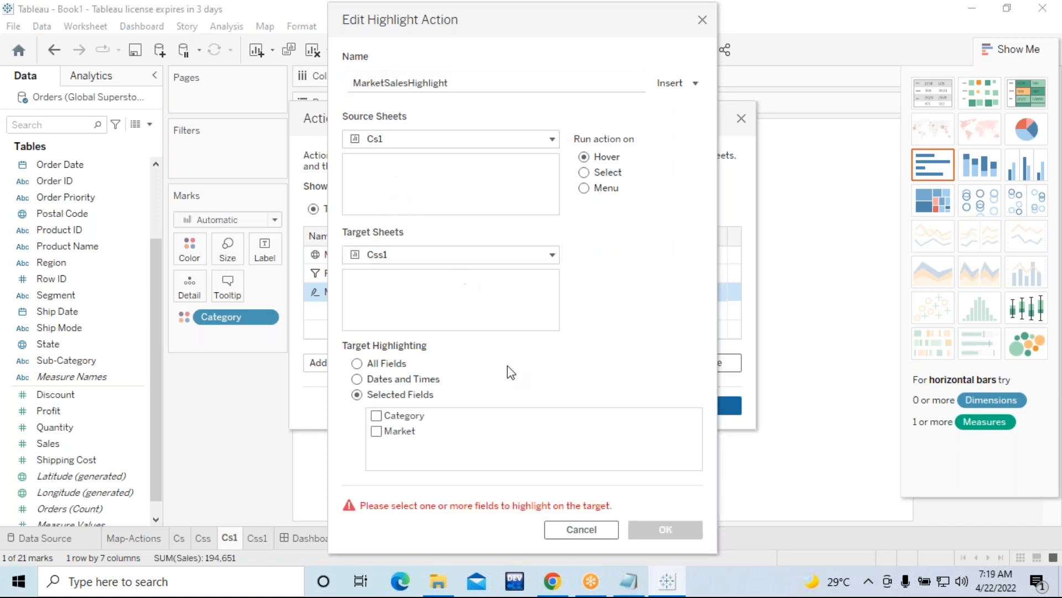
click(377, 417)
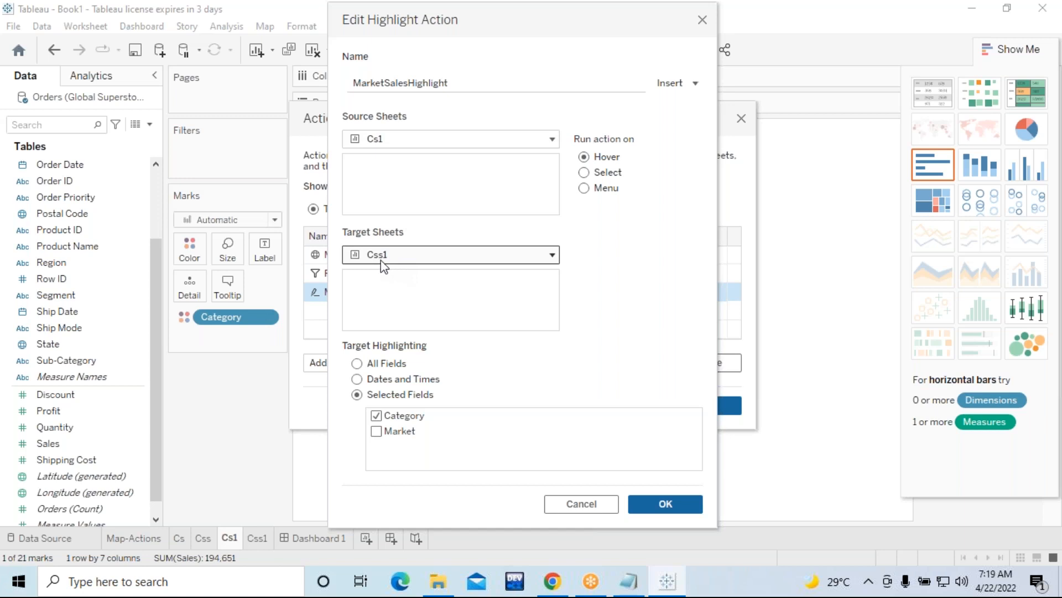
click(659, 505)
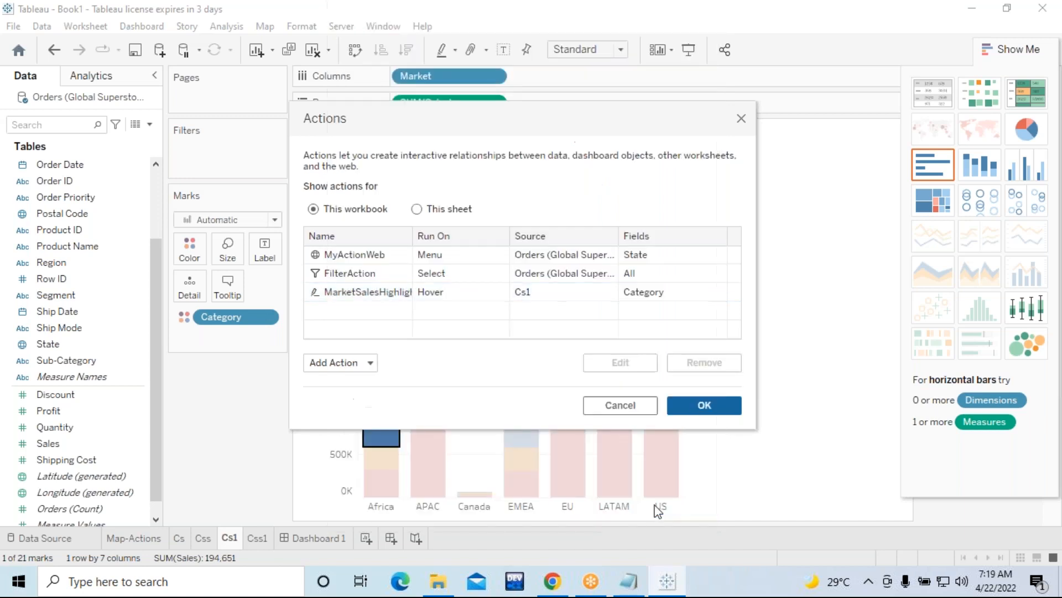
click(694, 409)
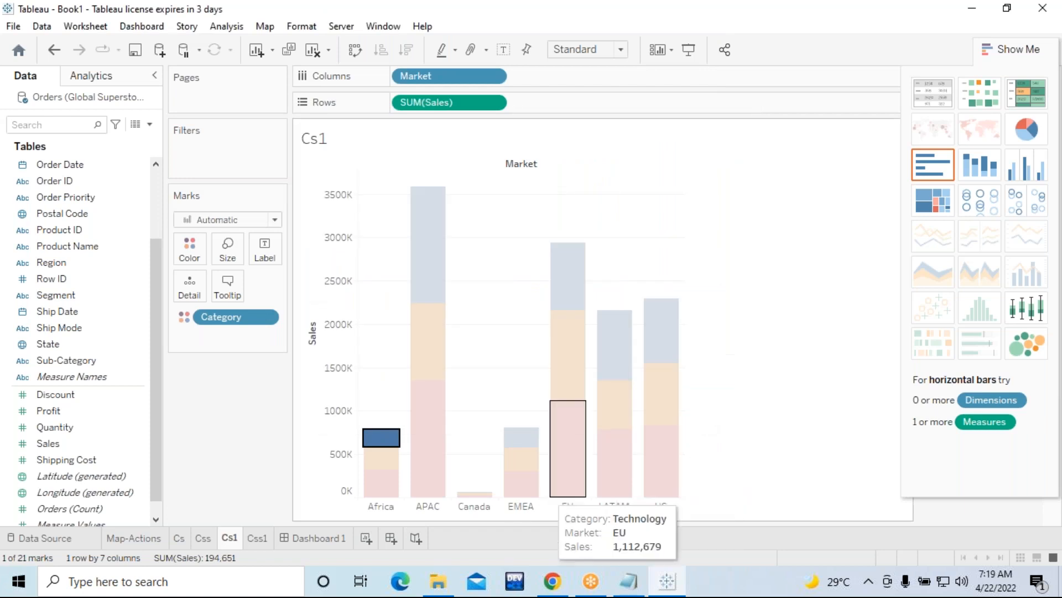
Test the actions on Cs1 by clearing the Furniture selection and selecting Africa's Office Supplies segment
mouse_move(390, 458)
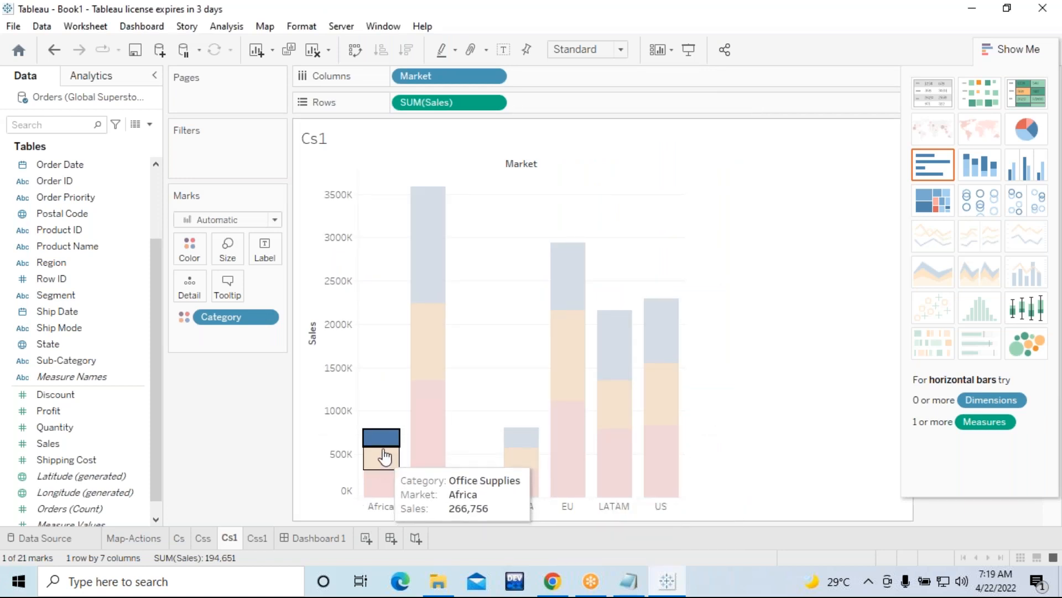
click(386, 447)
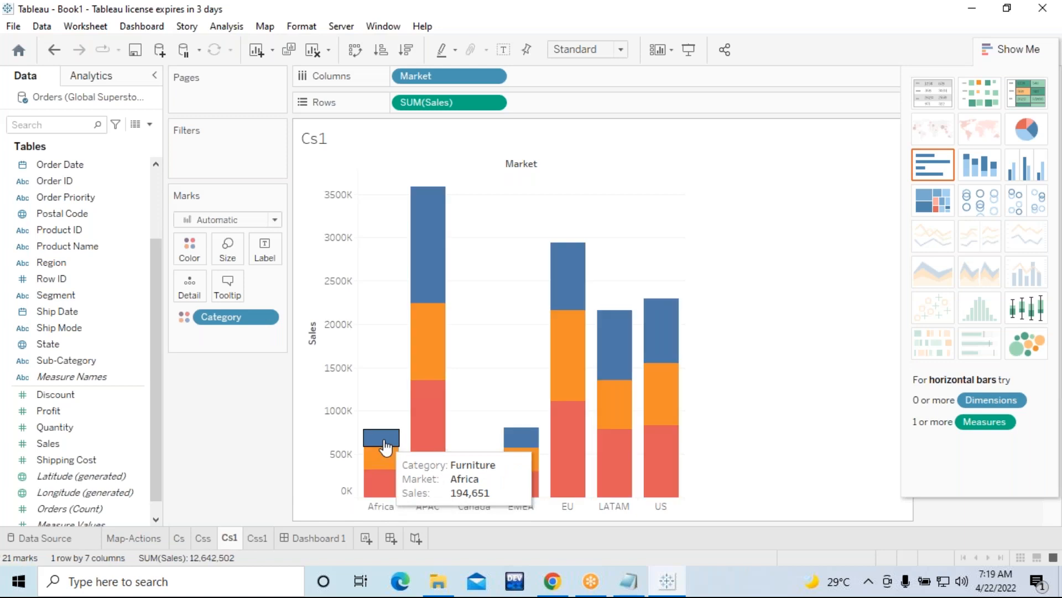
click(379, 466)
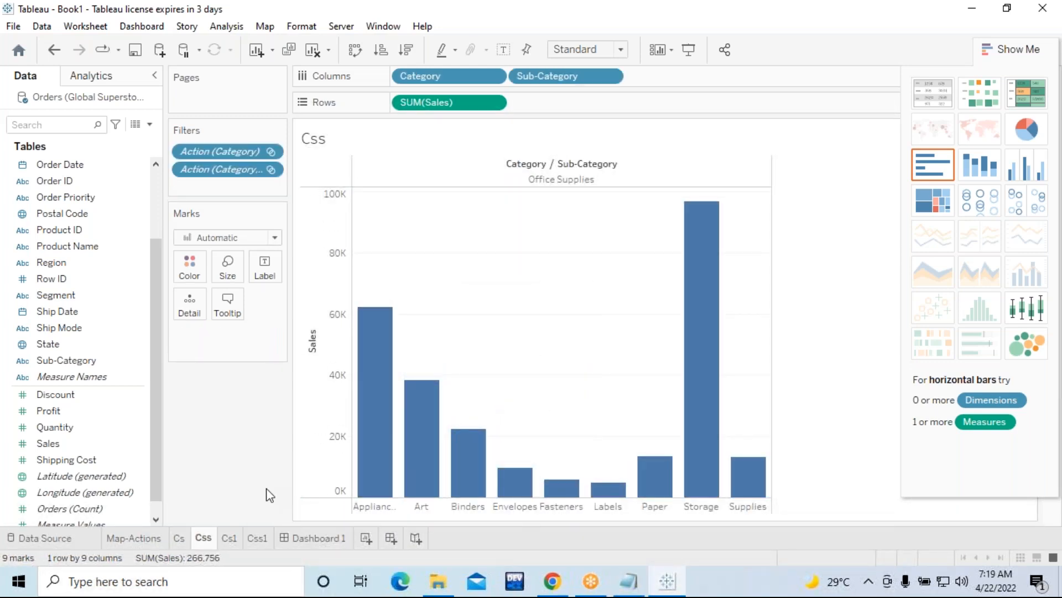
Delete the Css and Cs worksheets from the workbook
right_click(205, 539)
click(194, 429)
click(85, 27)
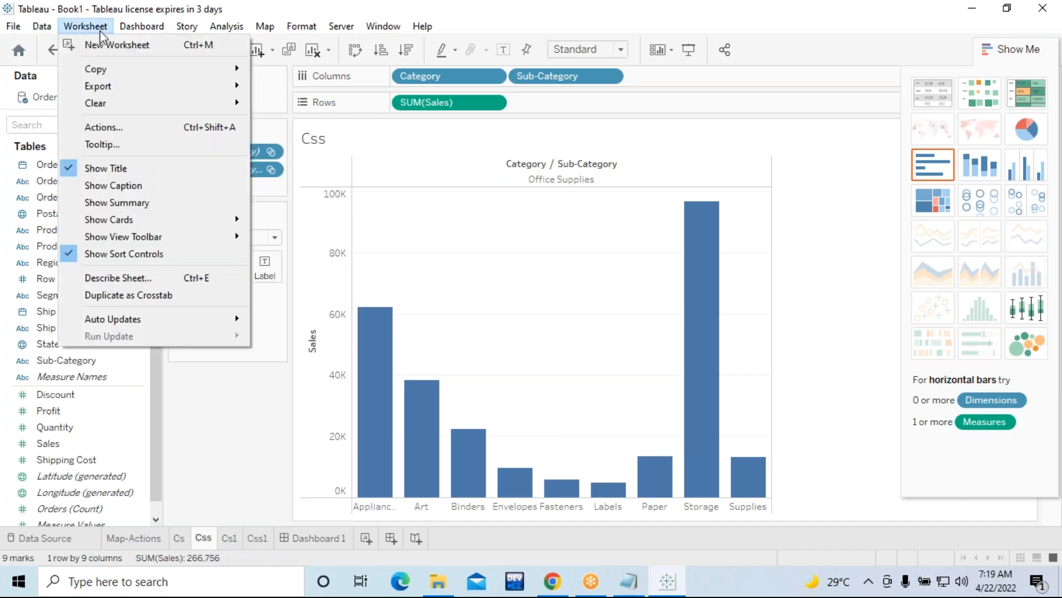
click(249, 470)
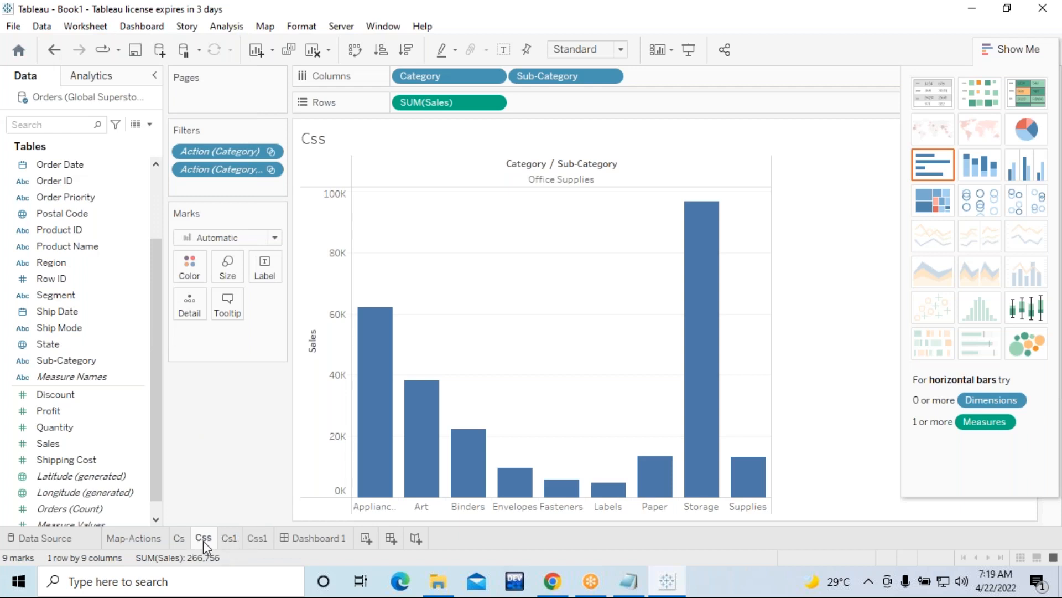
right_click(203, 540)
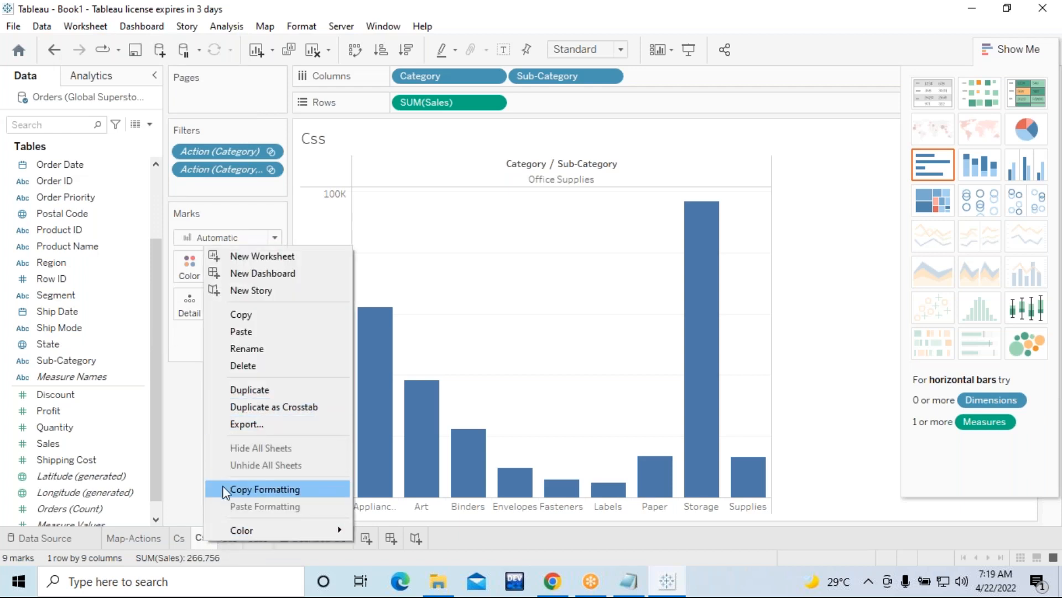
click(242, 365)
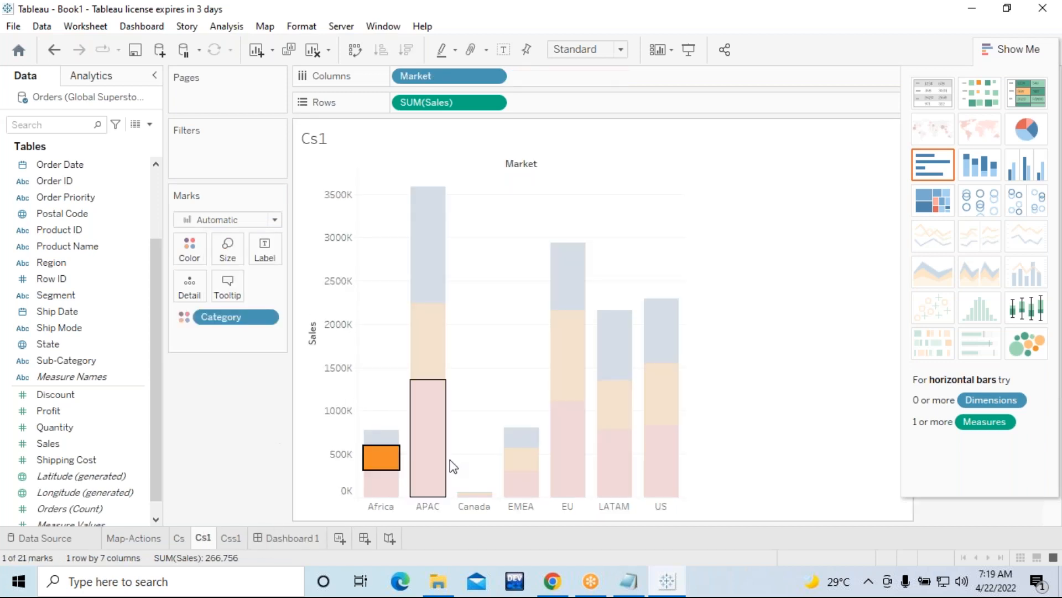
click(178, 538)
right_click(178, 539)
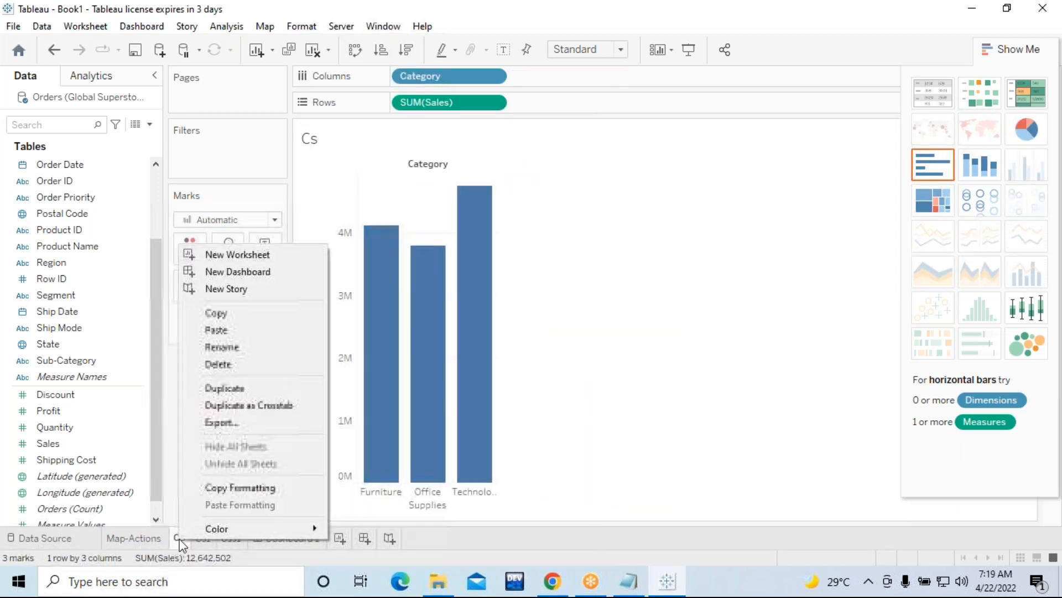
click(216, 365)
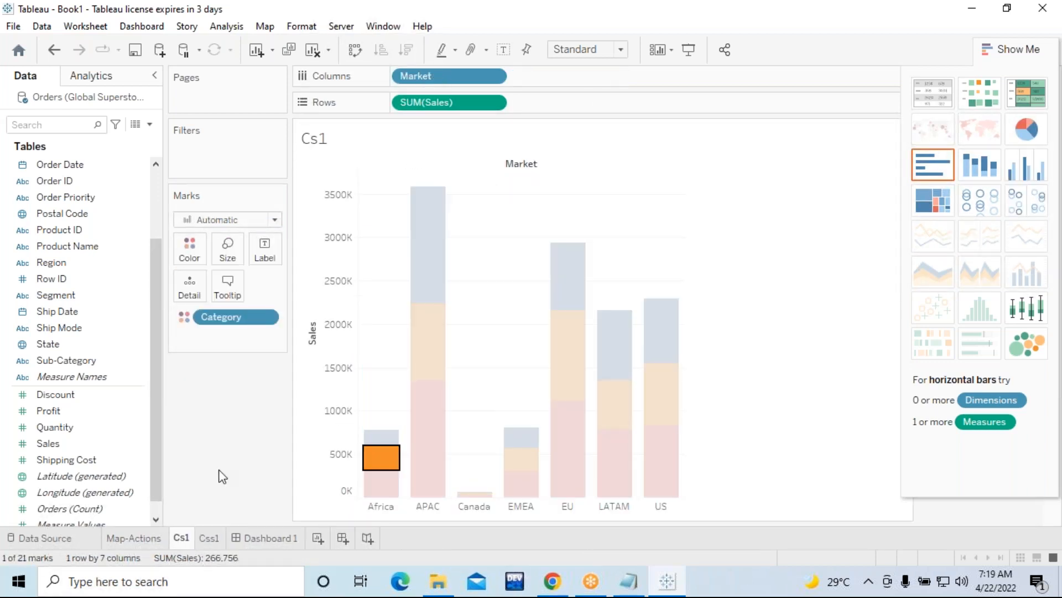
Review the actions that remain in the workbook
click(86, 26)
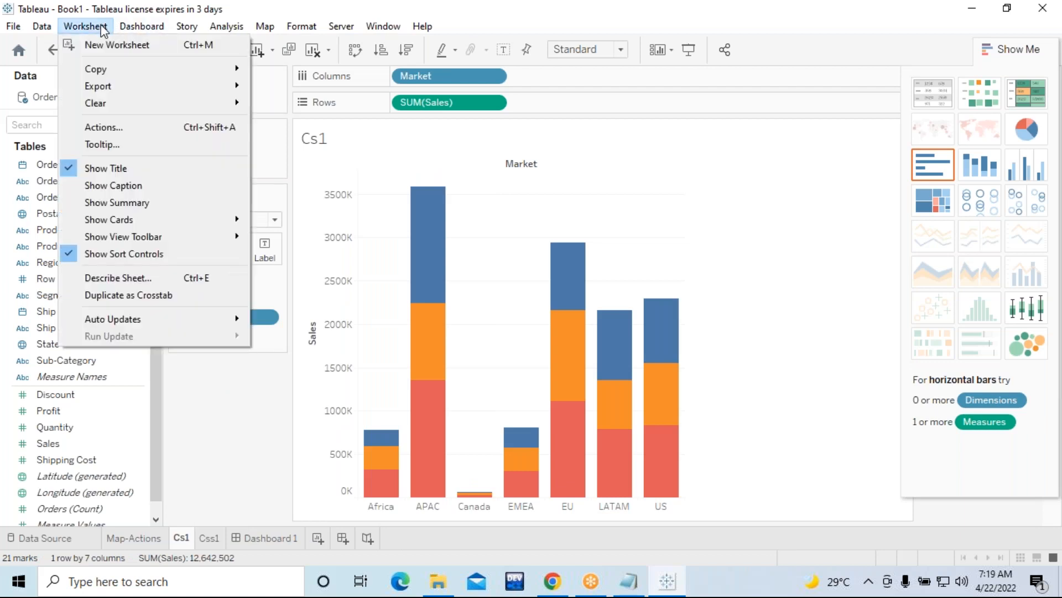
click(117, 126)
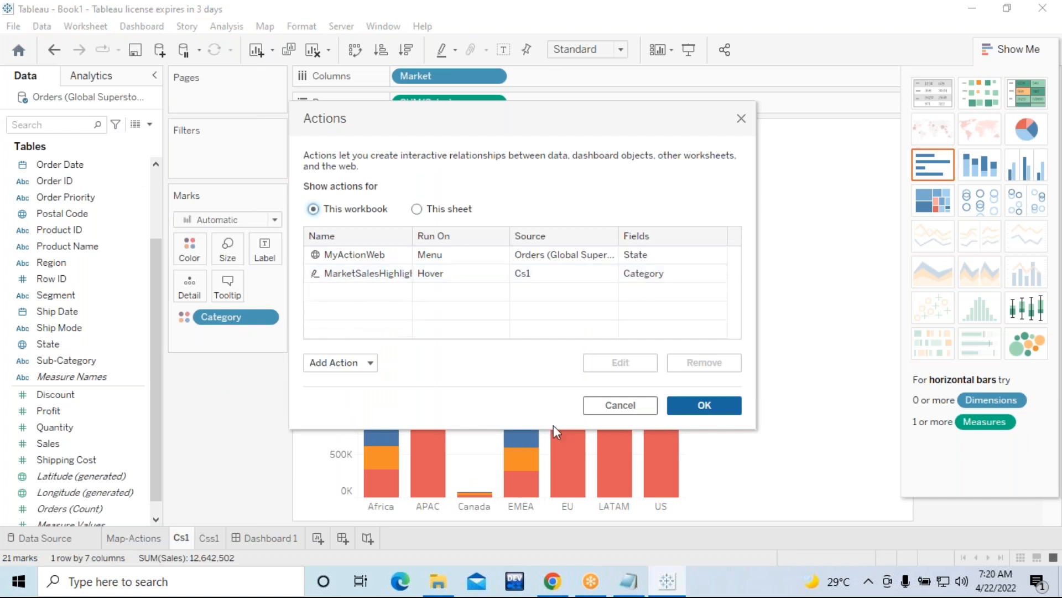
click(698, 407)
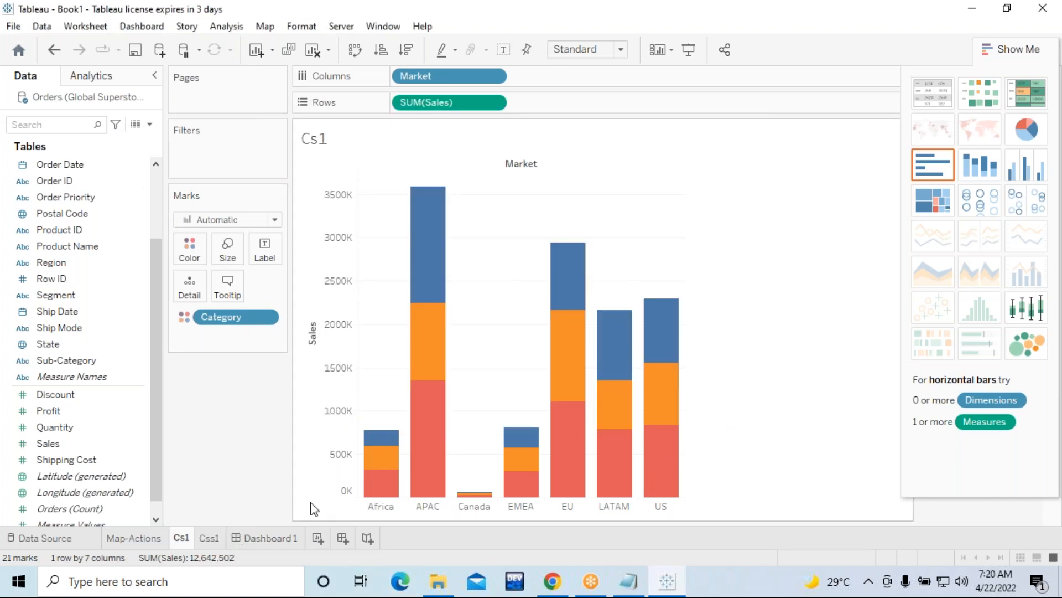
Test the highlight action by selecting Africa's Technology segment on Cs1, checking Css1, and returning to Cs1
click(378, 490)
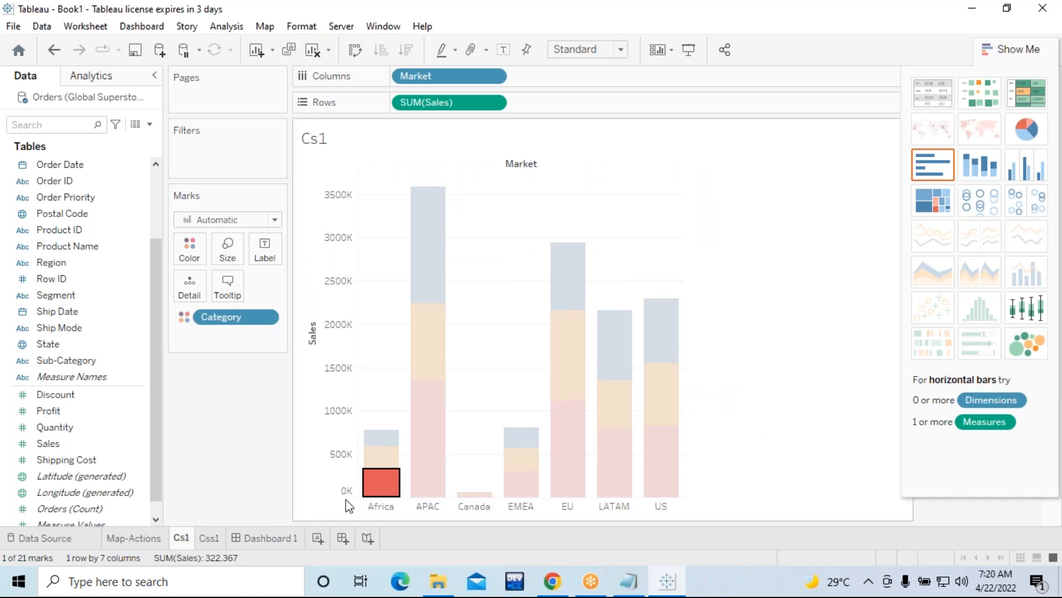
click(210, 540)
click(178, 540)
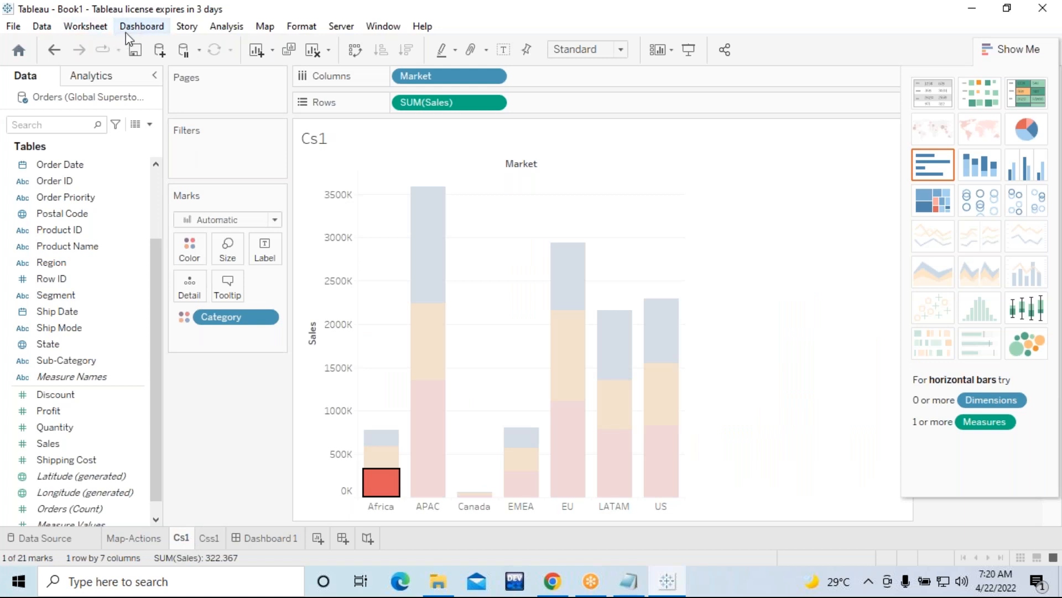
click(86, 27)
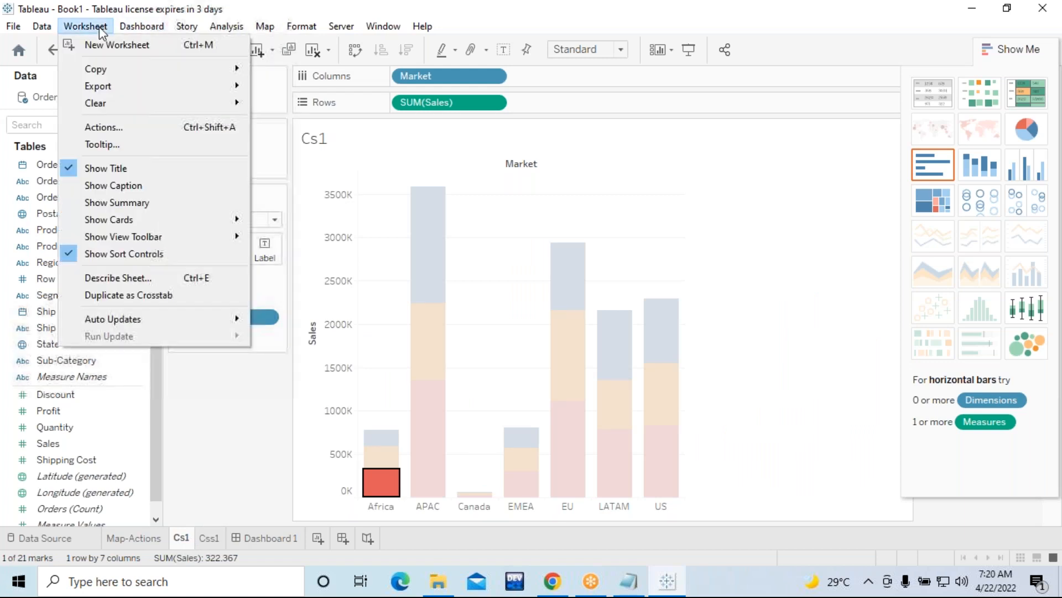
click(117, 146)
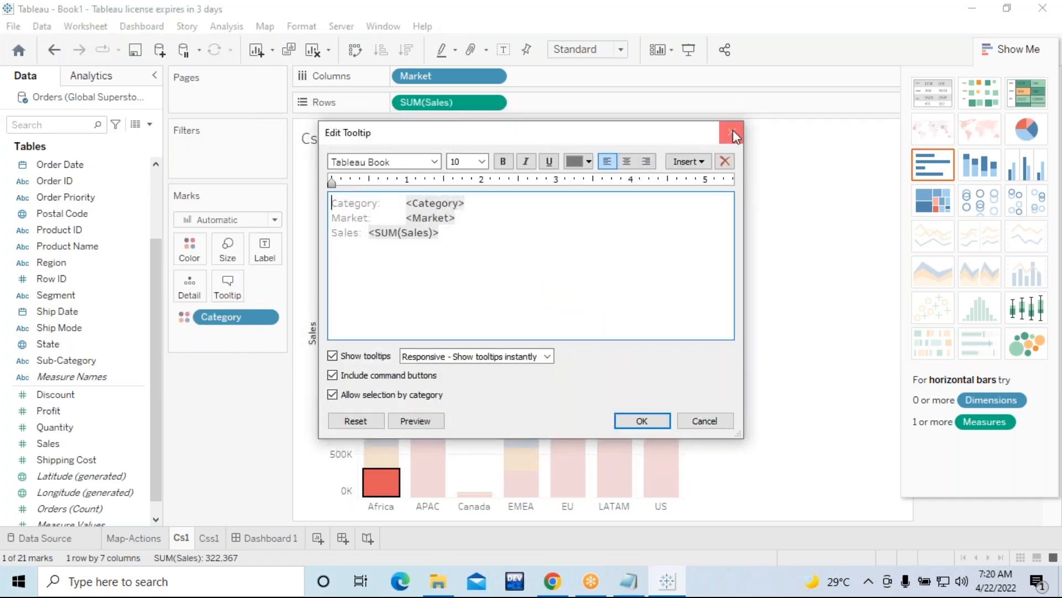
click(732, 134)
Remove the MarketSalesHighlight action from the workbook's actions
click(101, 32)
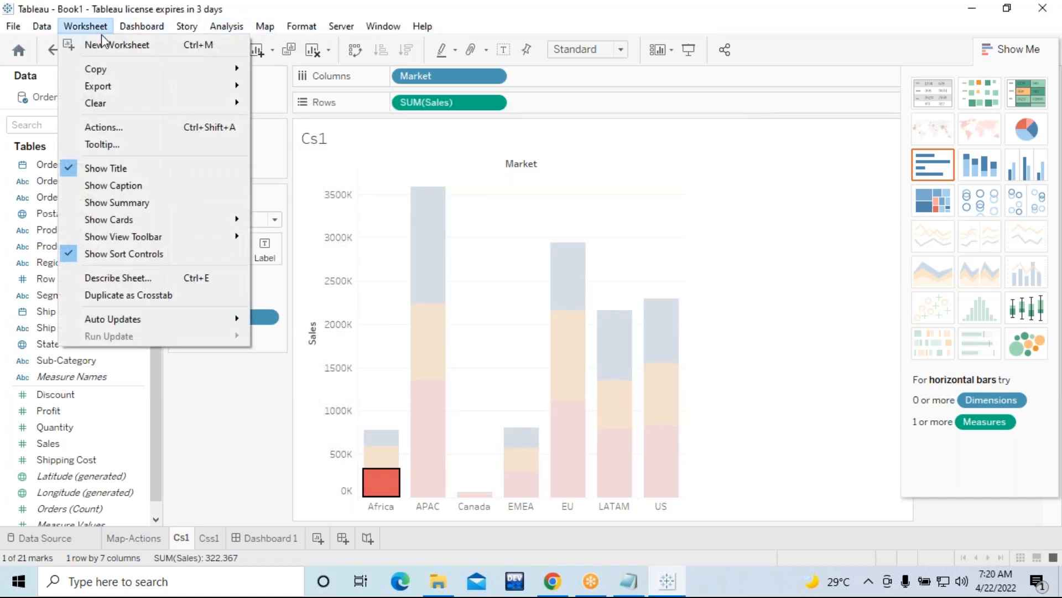
click(102, 127)
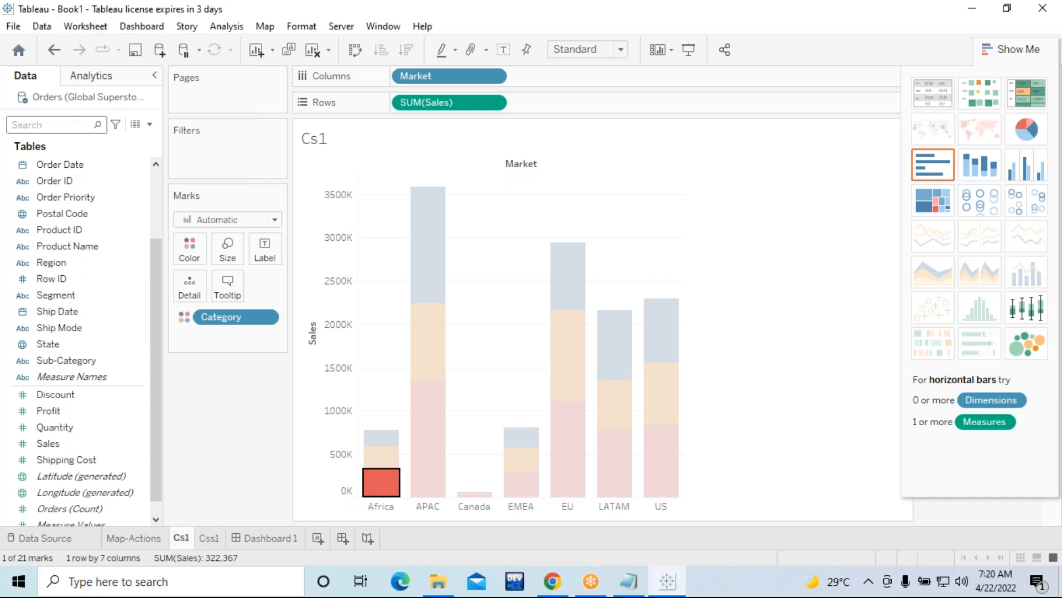
click(451, 274)
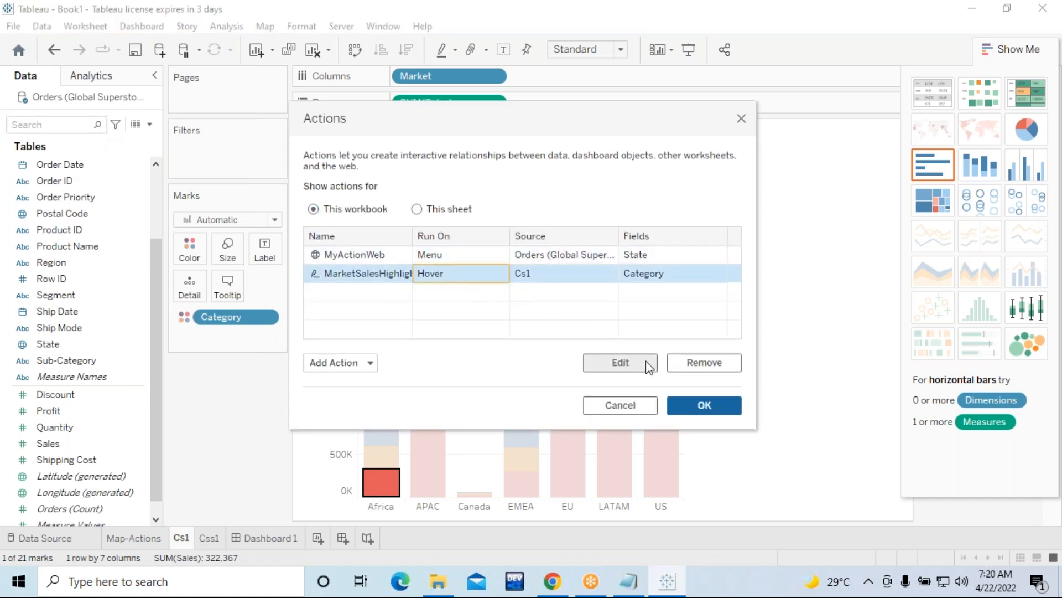
click(695, 366)
Add a highlight action to the workbook and name it NewHighlightOption
click(343, 365)
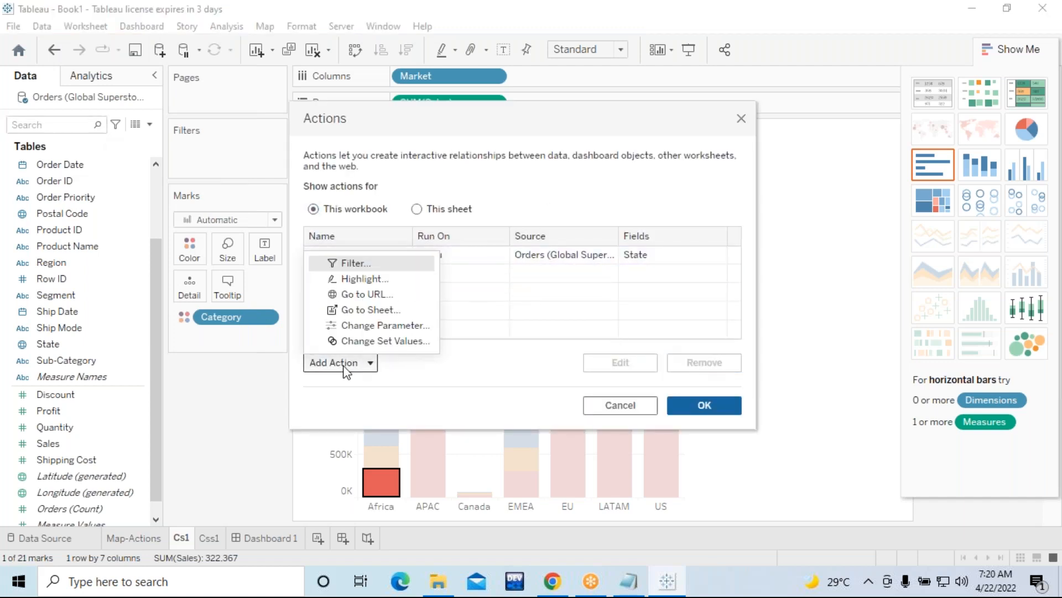
click(360, 280)
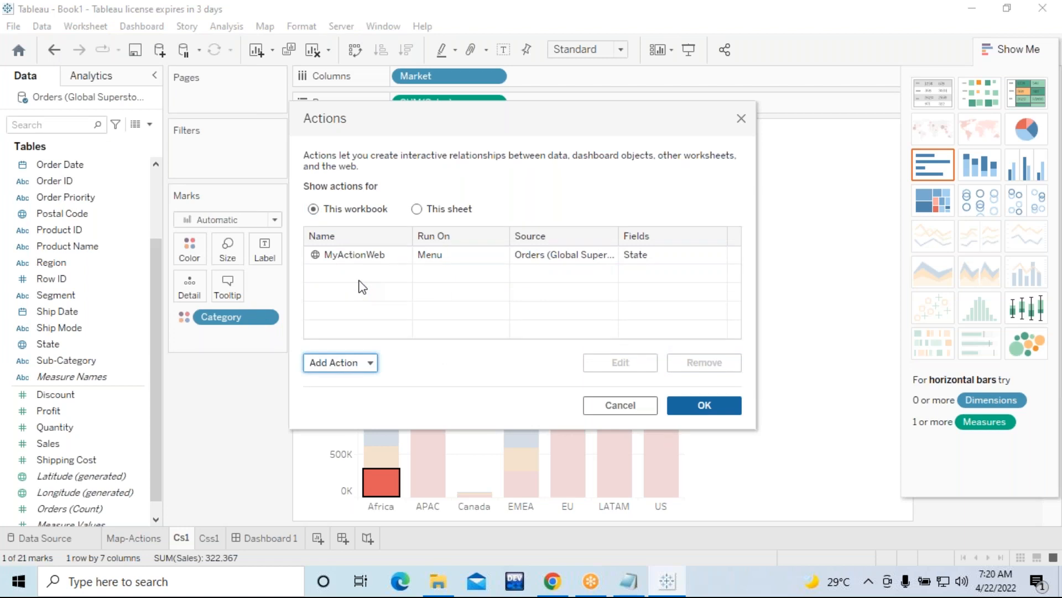
key(BackSpace)
text(NewHi)
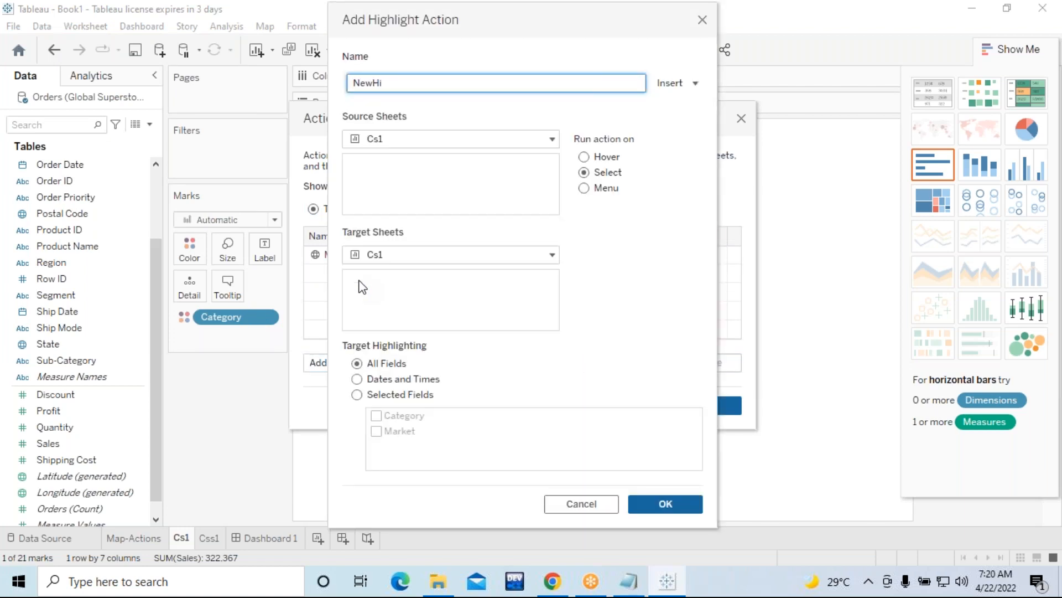
text(ghlightOption)
Set the highlight action's source sheet to Cs1 and its target sheet to Css1, and confirm the action
click(533, 140)
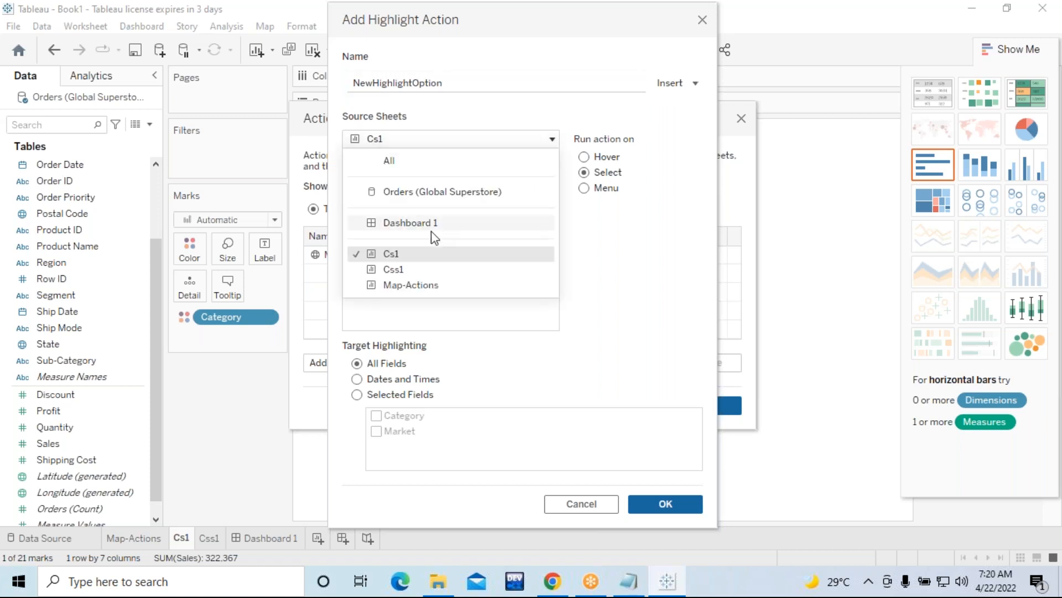
click(404, 256)
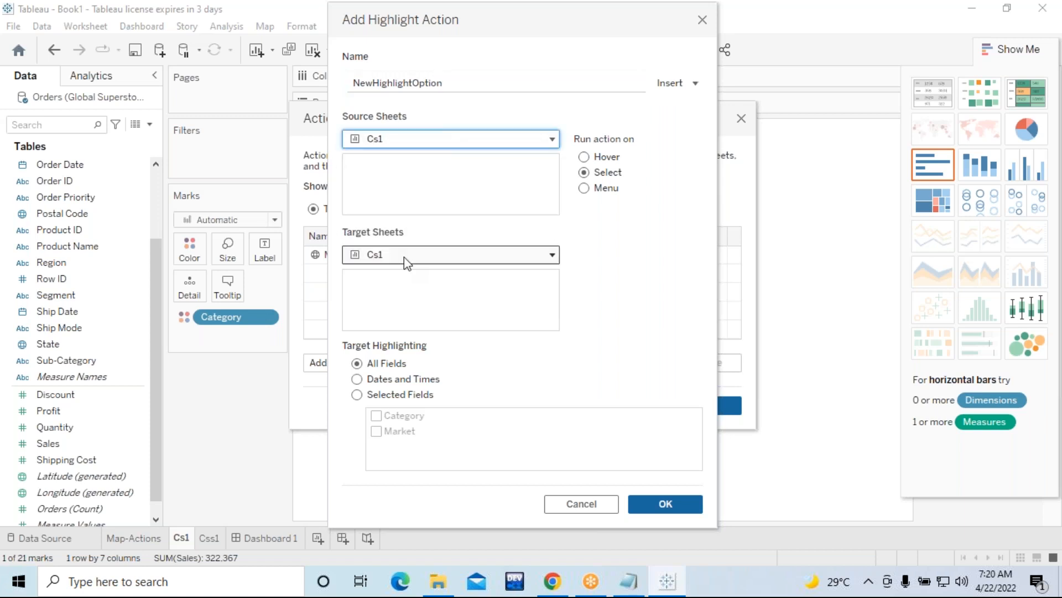
click(431, 256)
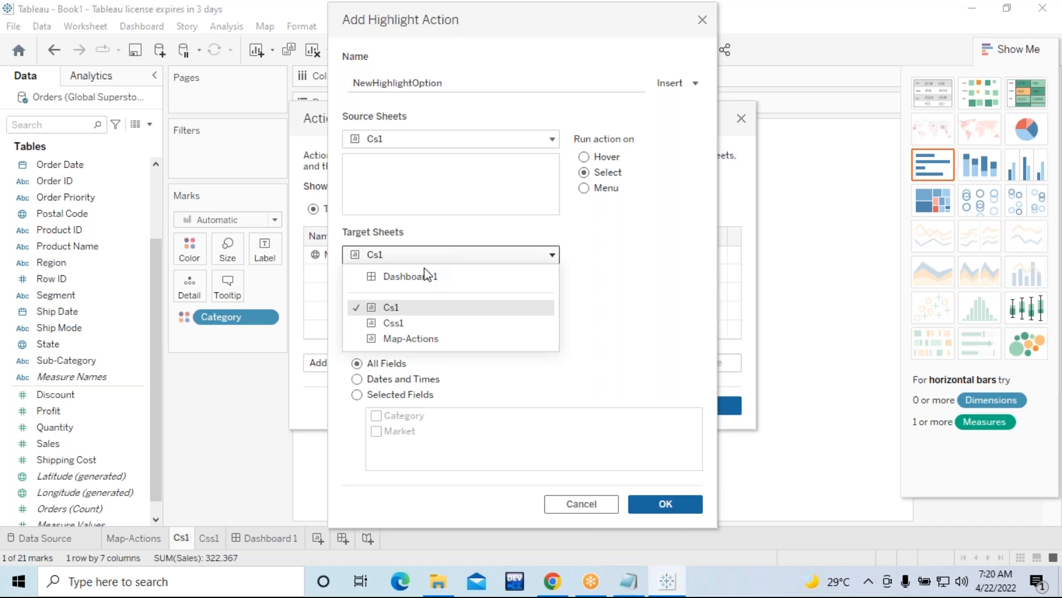
click(406, 324)
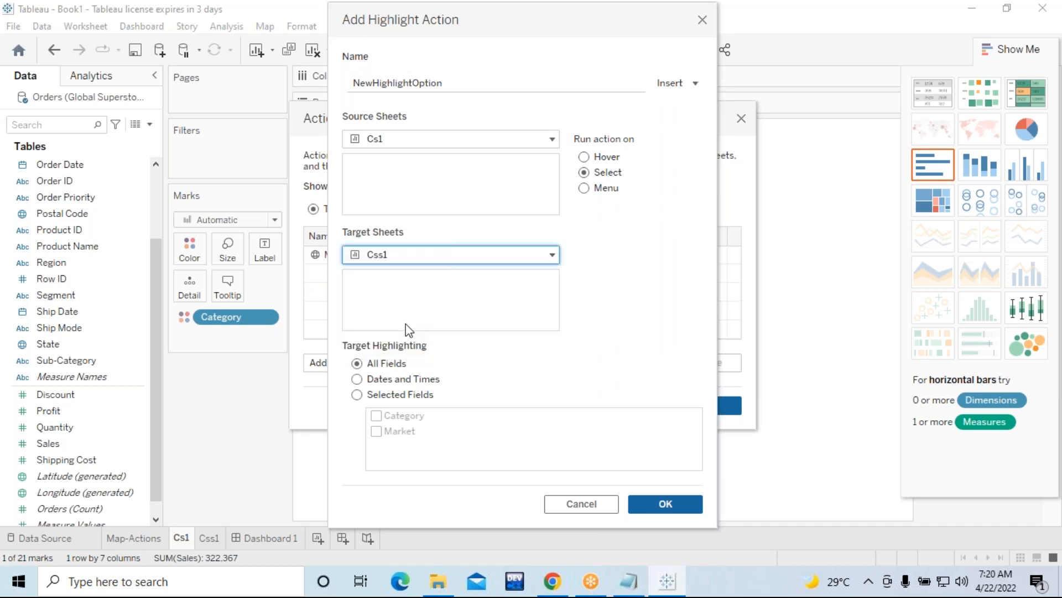
click(660, 504)
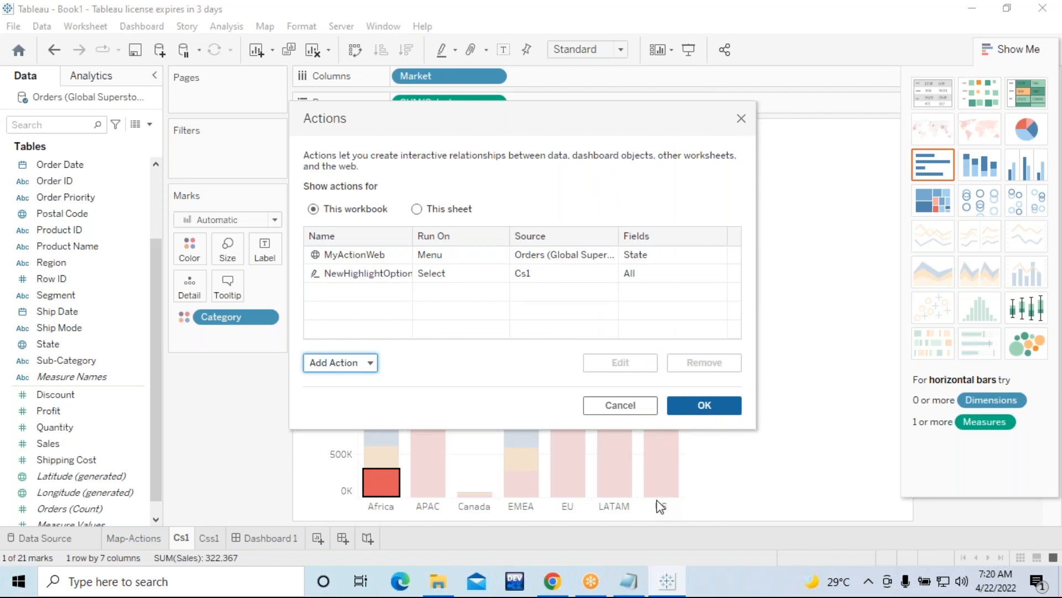
Confirm the workbook's actions, and test the new highlight with Africa's Technology segment on Cs1 by comparing it with Css1
click(705, 407)
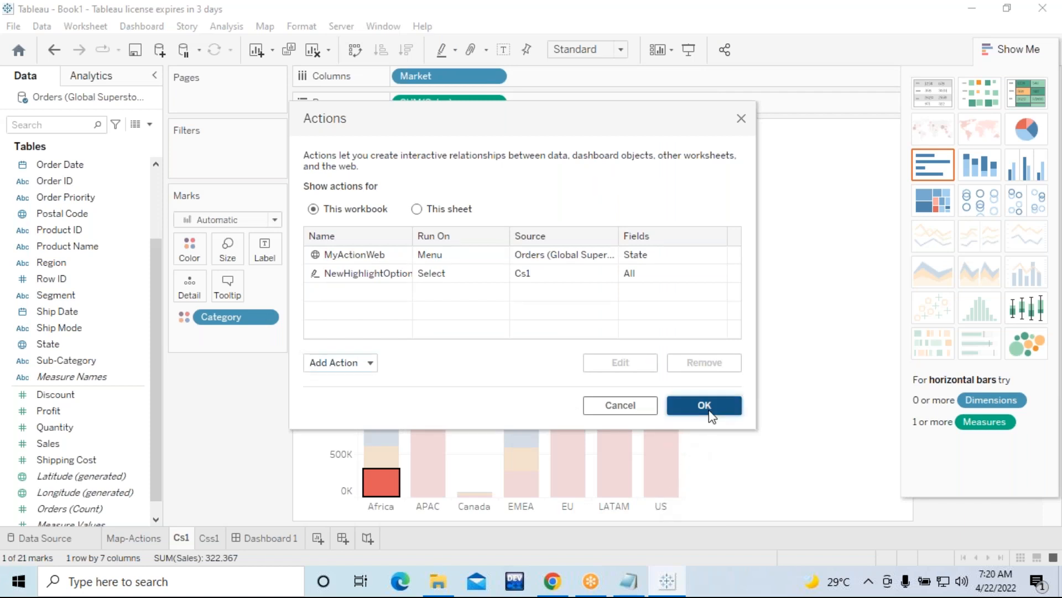
click(258, 439)
click(375, 485)
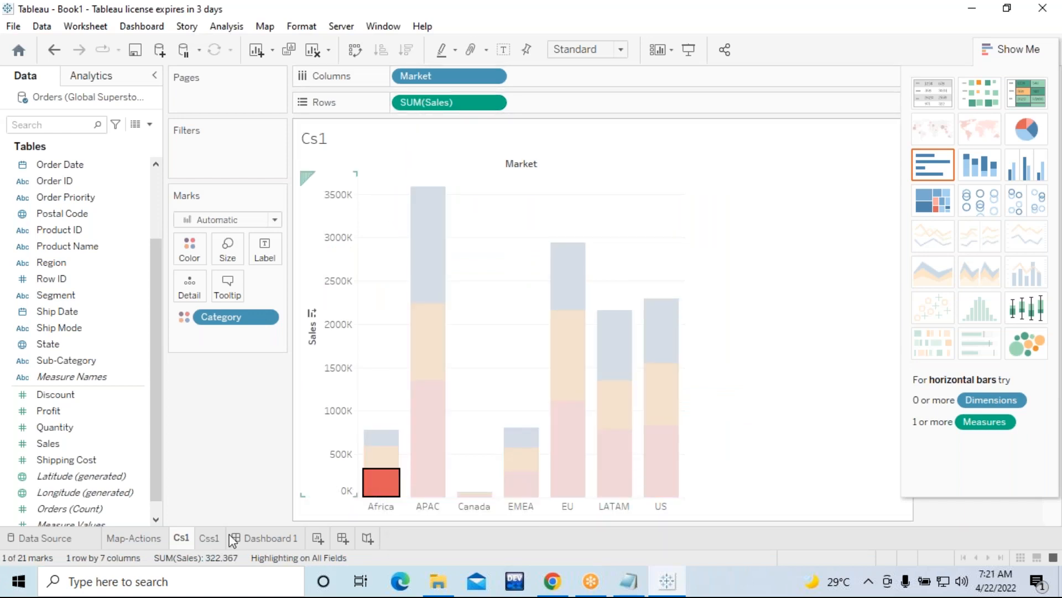
click(210, 539)
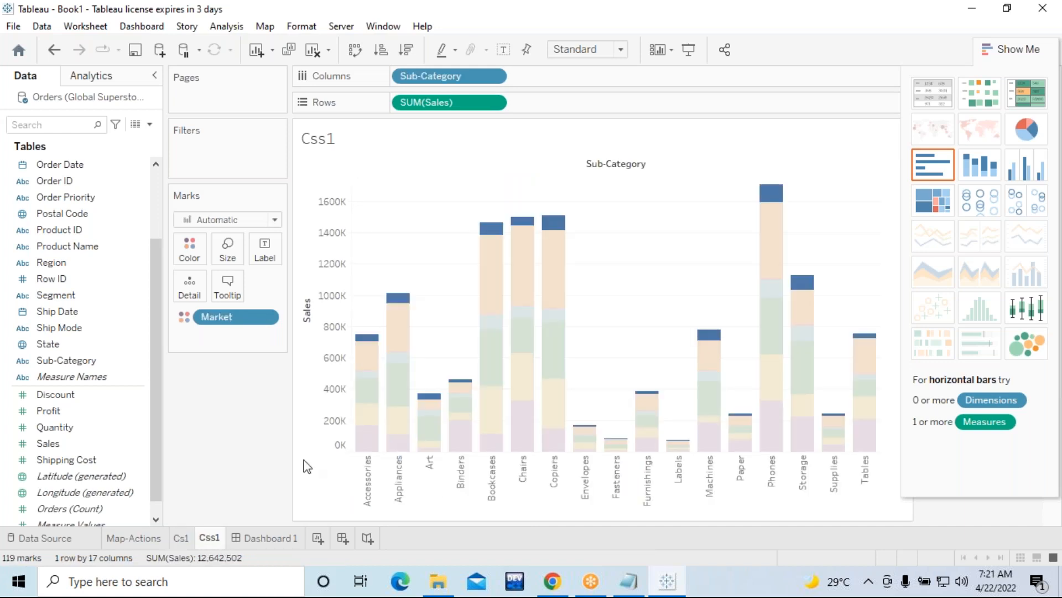
click(188, 539)
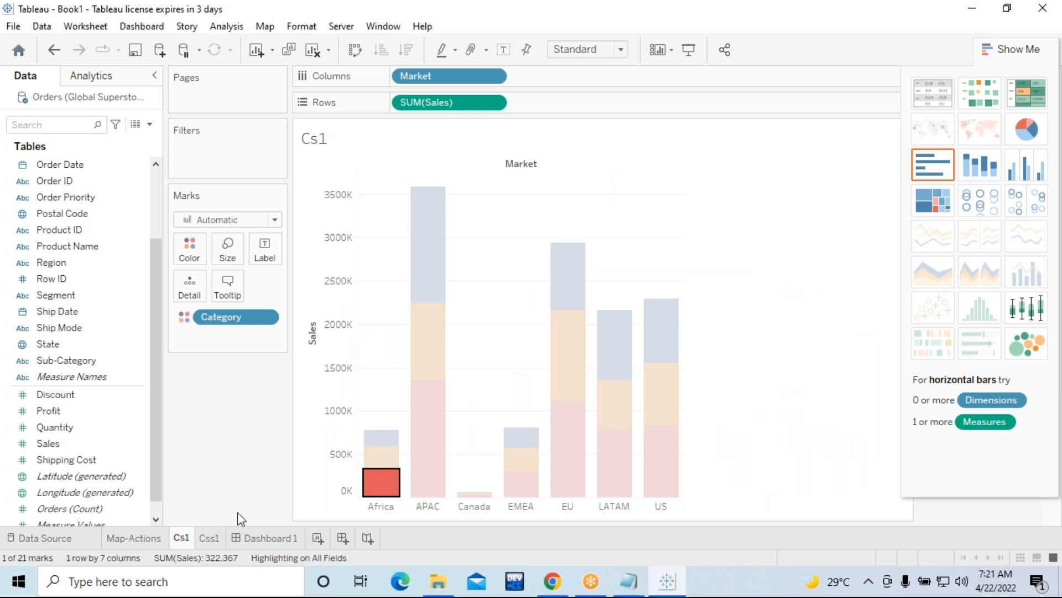
Test the highlight action with Africa's Furniture segment on Cs1, check Css1, and return to Cs1
mouse_move(381, 480)
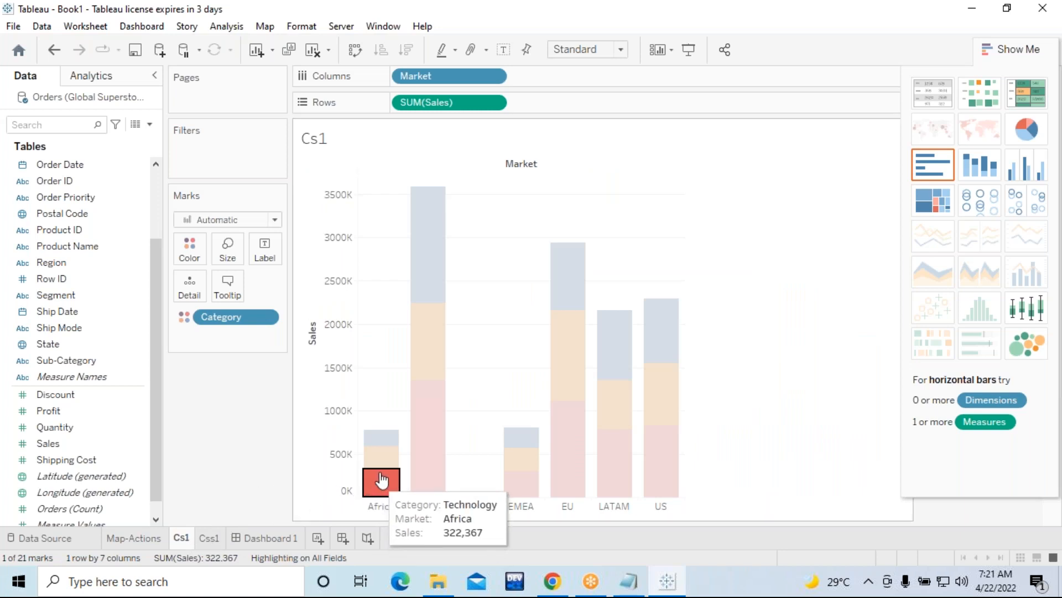
click(375, 440)
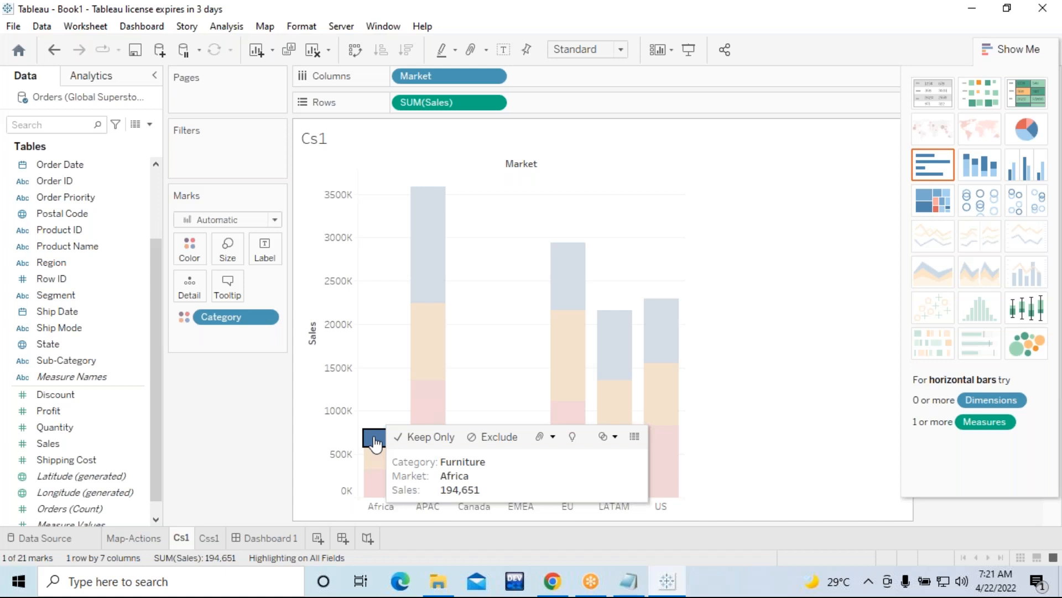
click(375, 443)
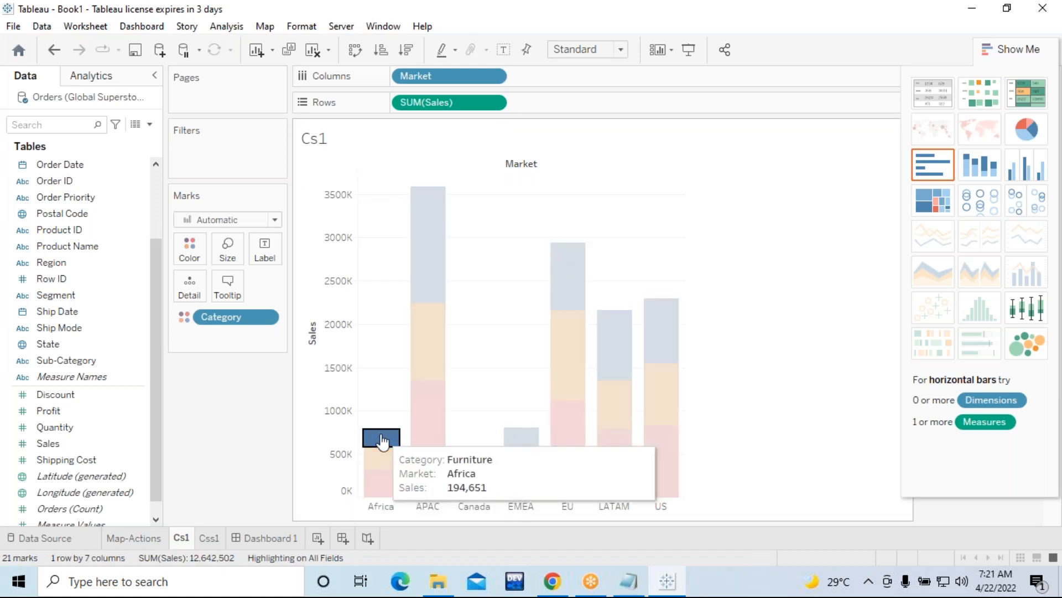
click(383, 441)
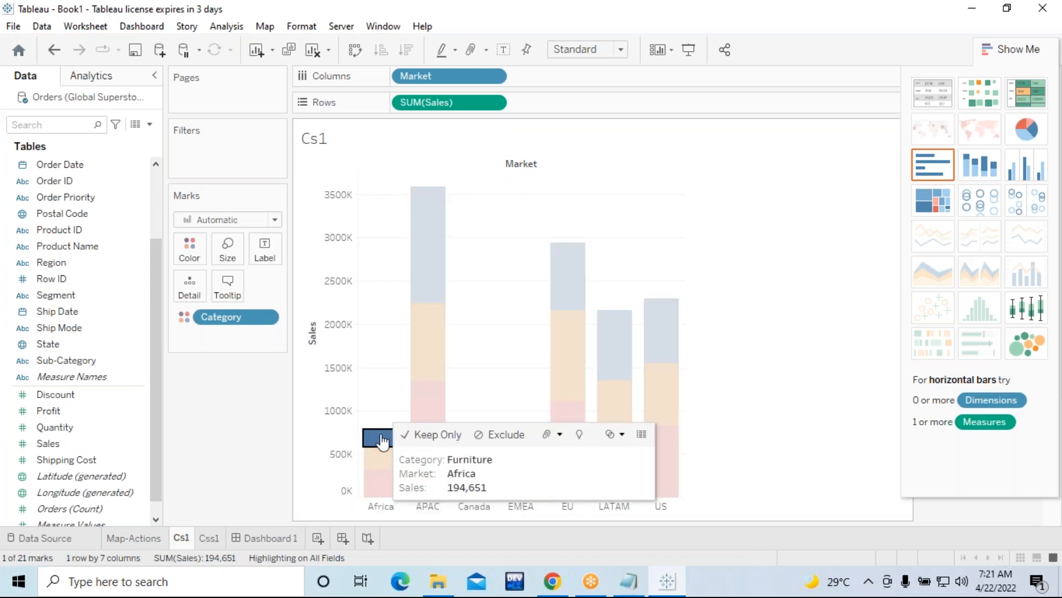
click(205, 538)
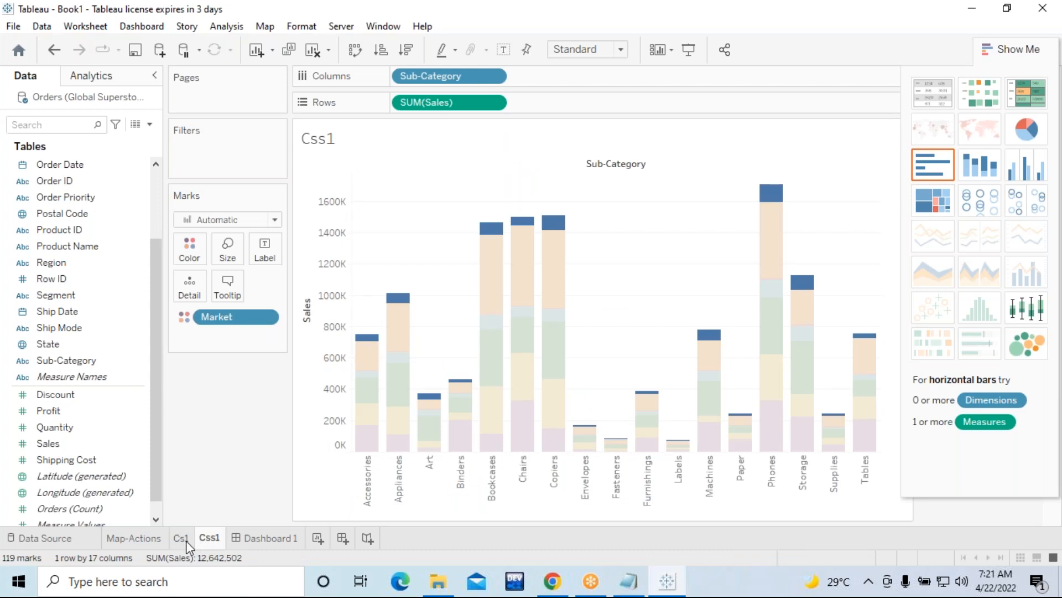
click(184, 538)
Select Africa's Office Supplies segment on Cs1 and compare the highlighting on Cs1 and Css1
mouse_move(382, 466)
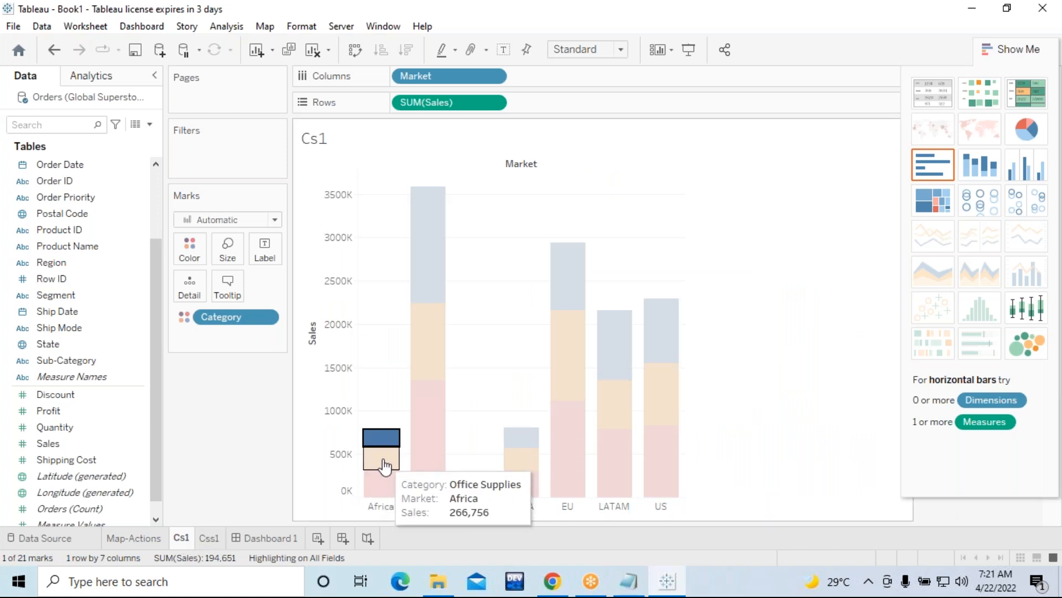
click(386, 467)
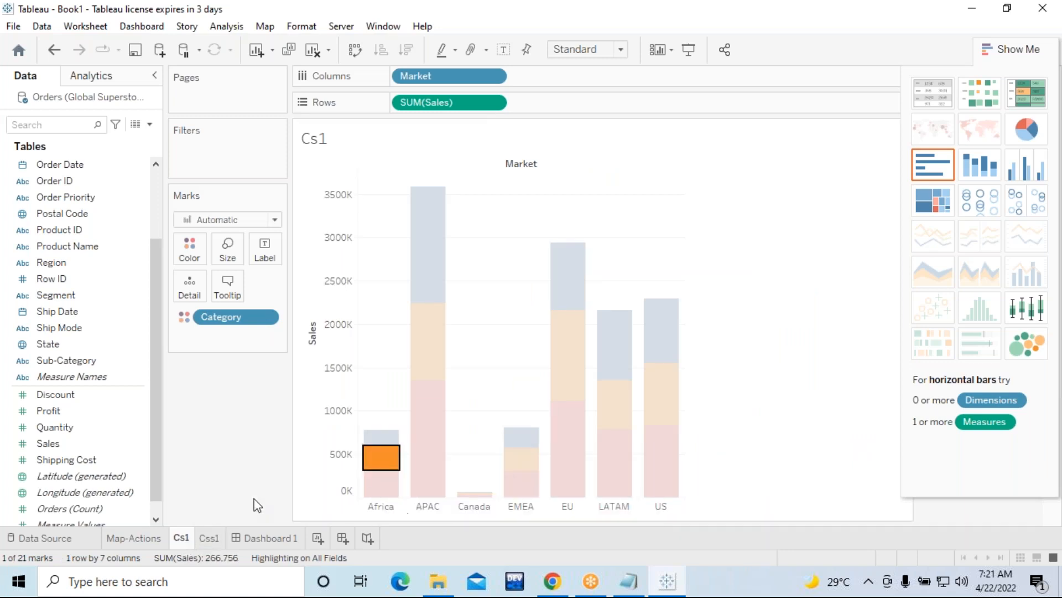
click(208, 538)
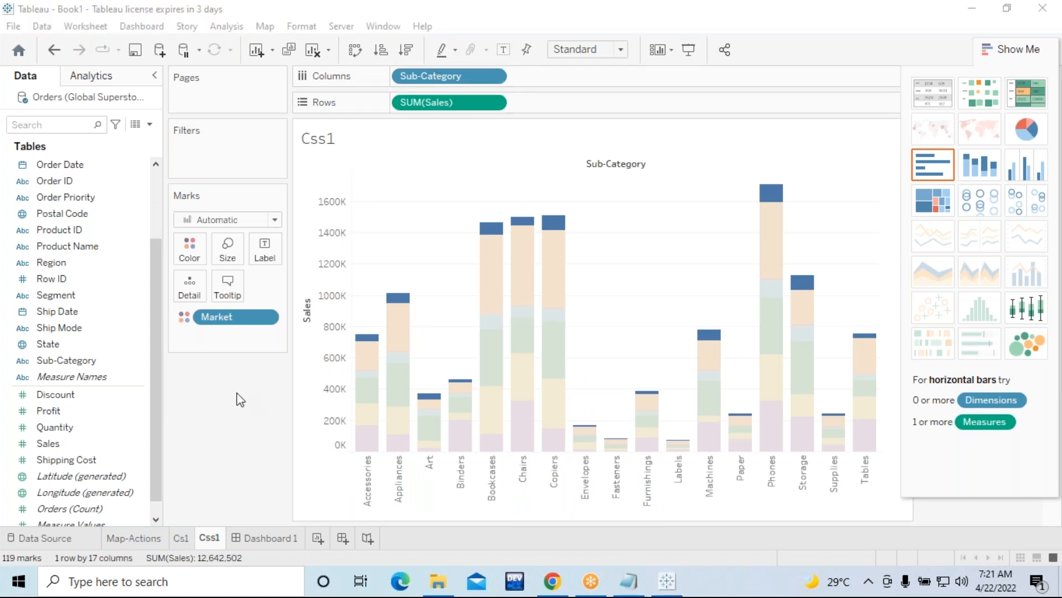
click(186, 541)
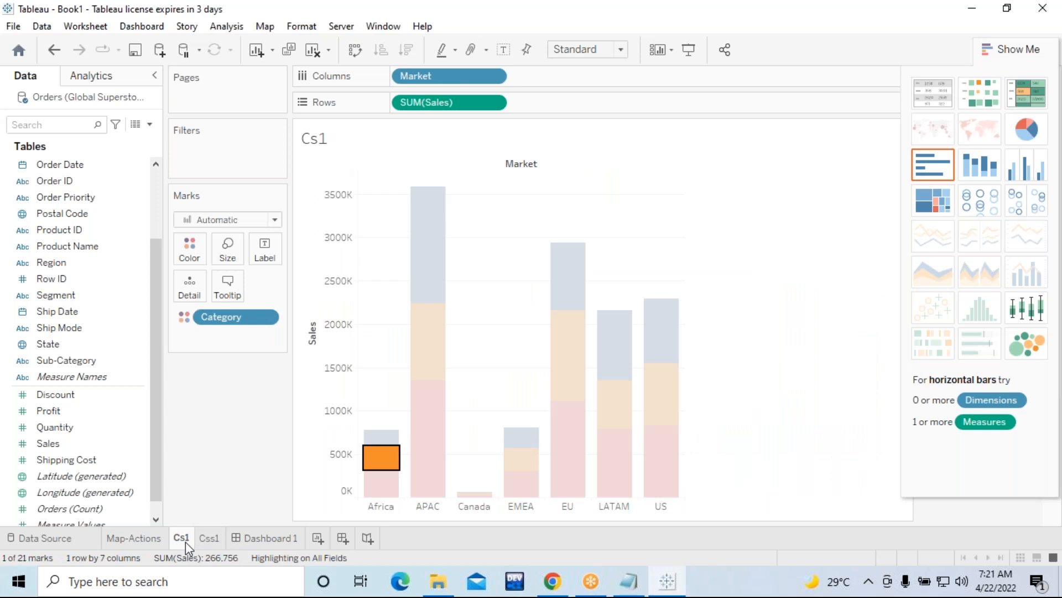
click(208, 540)
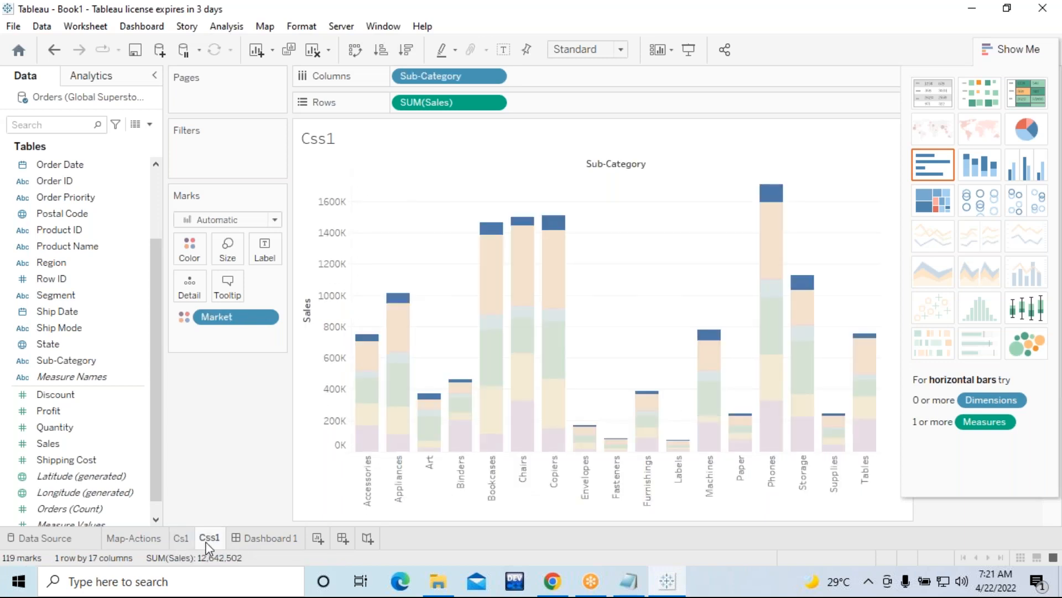
click(179, 543)
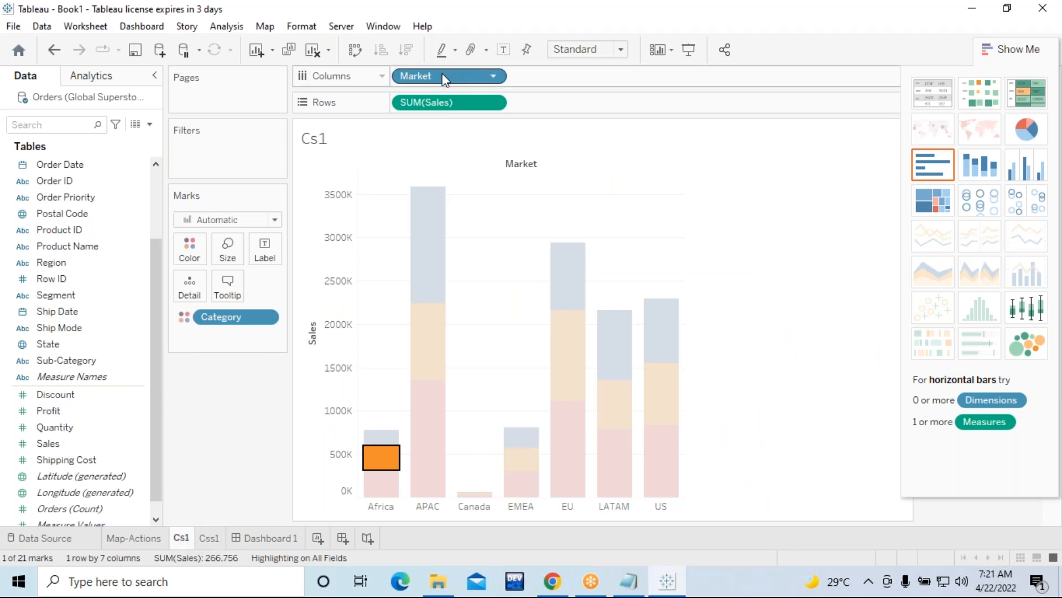
Replace Market with Category on the Columns shelf of Cs1
drag(443, 75, 243, 413)
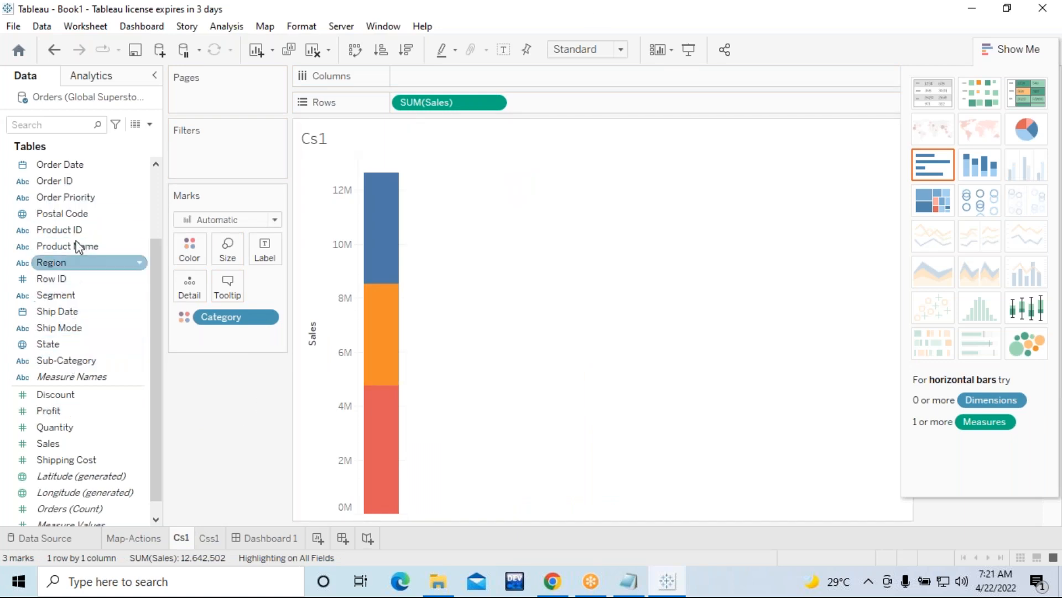
scroll(71, 273, up, 2)
drag(74, 172, 435, 82)
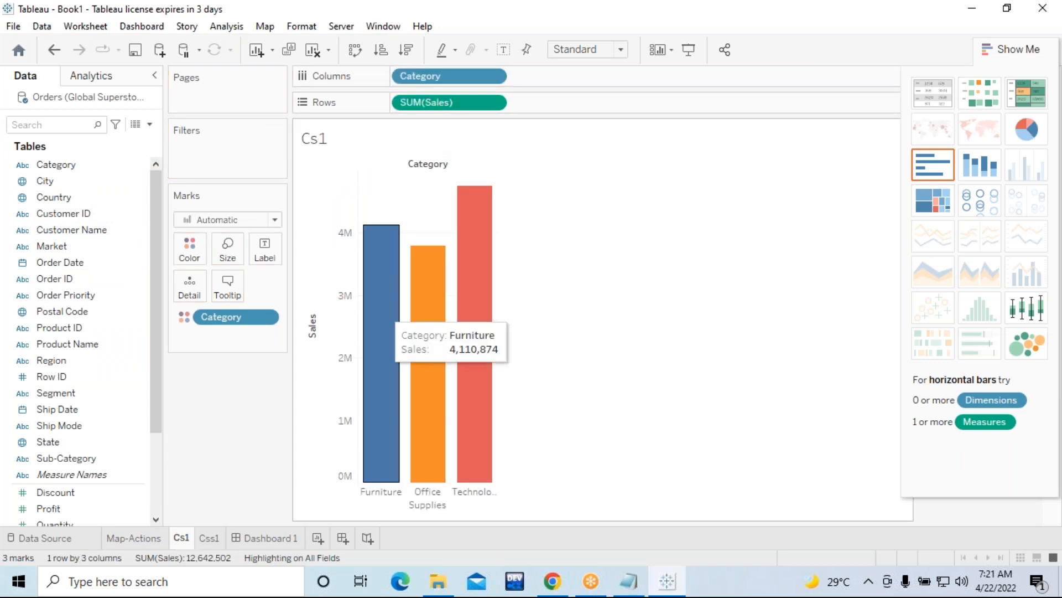
Test the highlight action with the Furniture and Office Supplies bars on Cs1, checking Css1 each time, and clear the selection
click(386, 436)
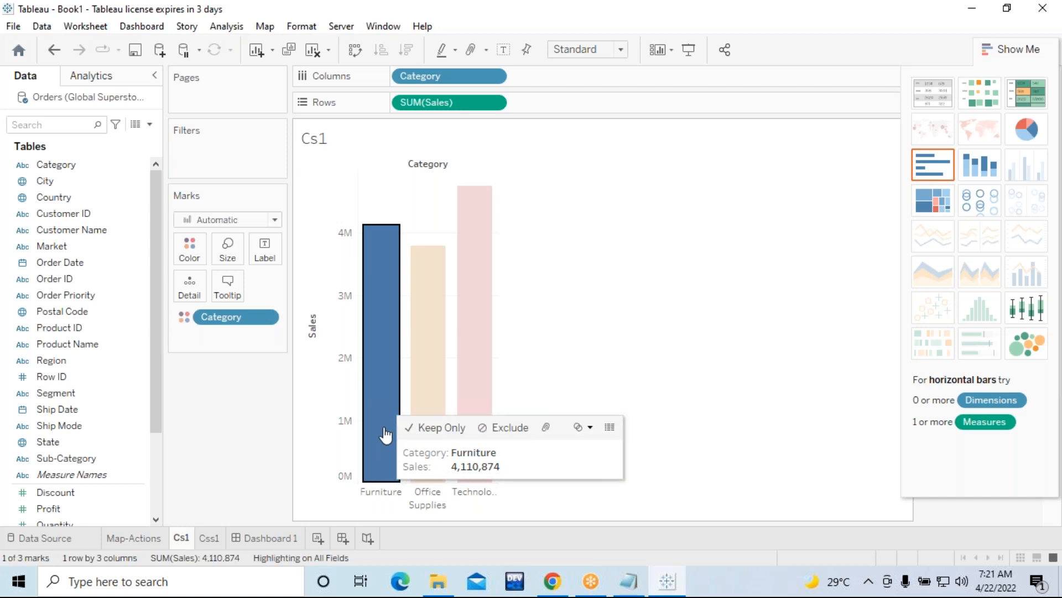
click(215, 539)
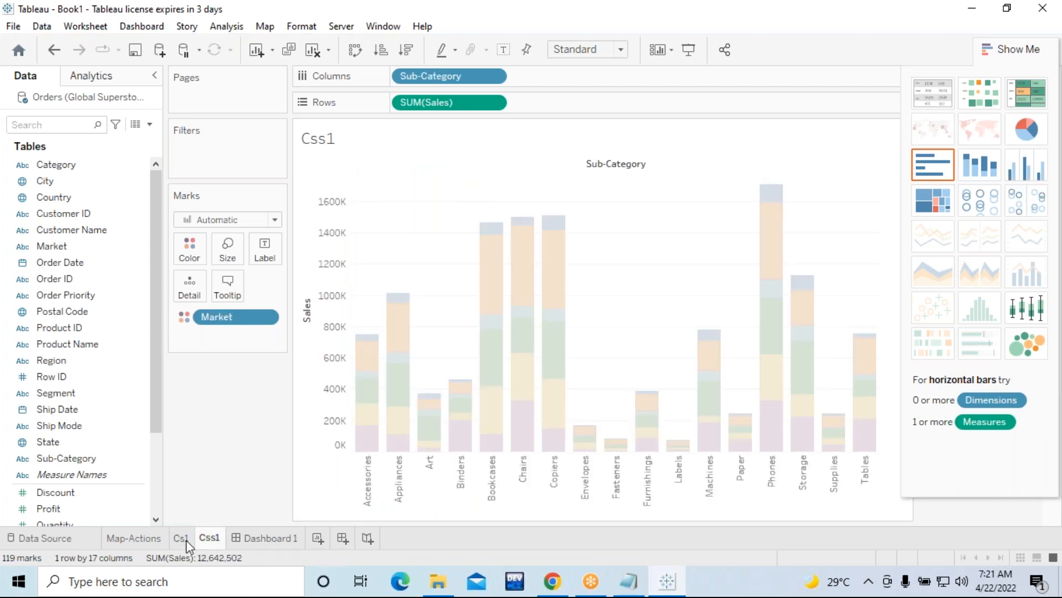
click(186, 540)
click(420, 422)
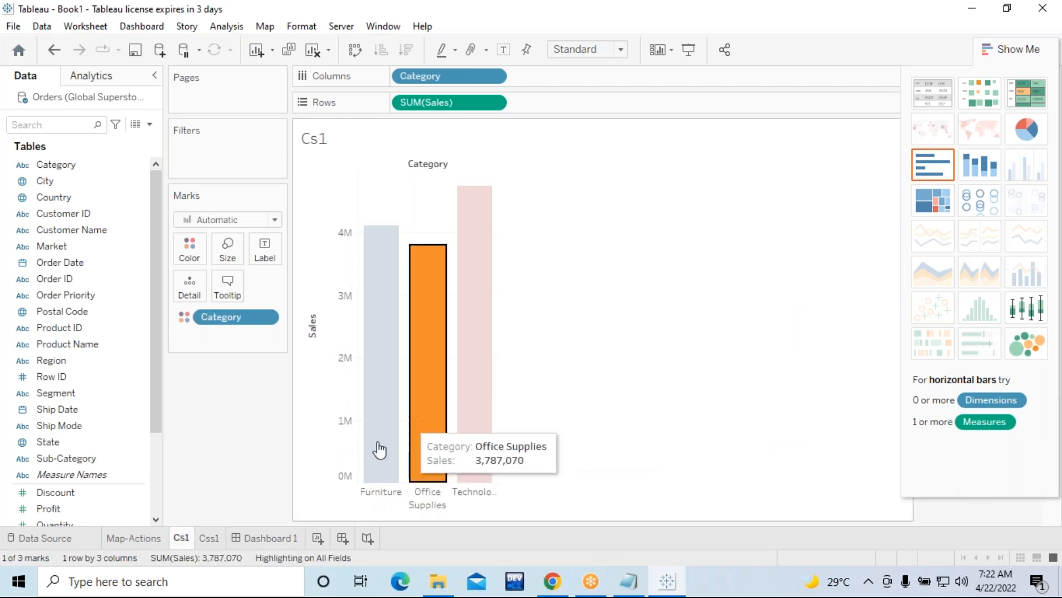
click(214, 537)
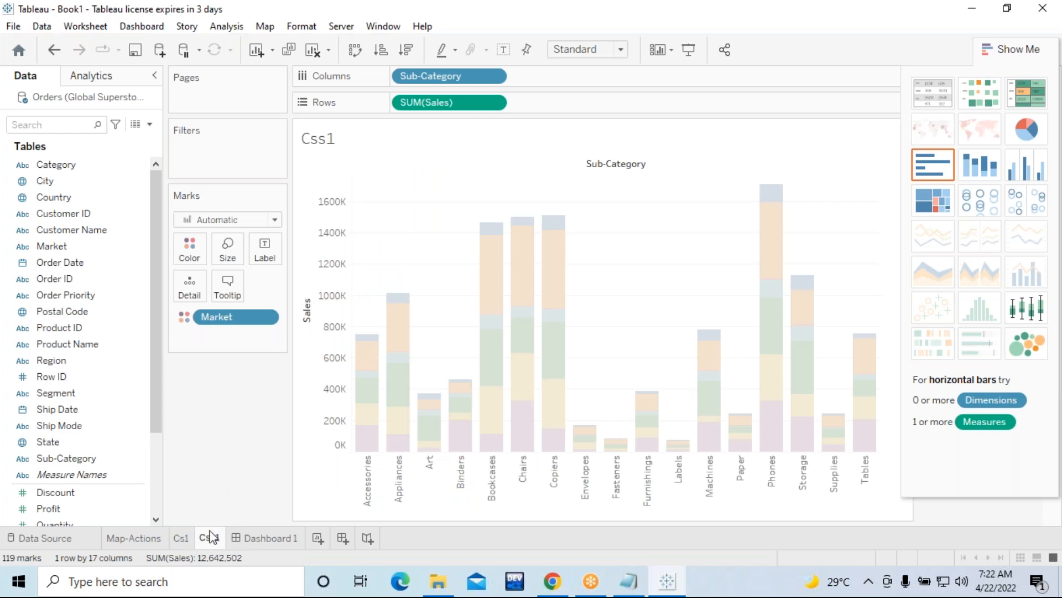
click(190, 539)
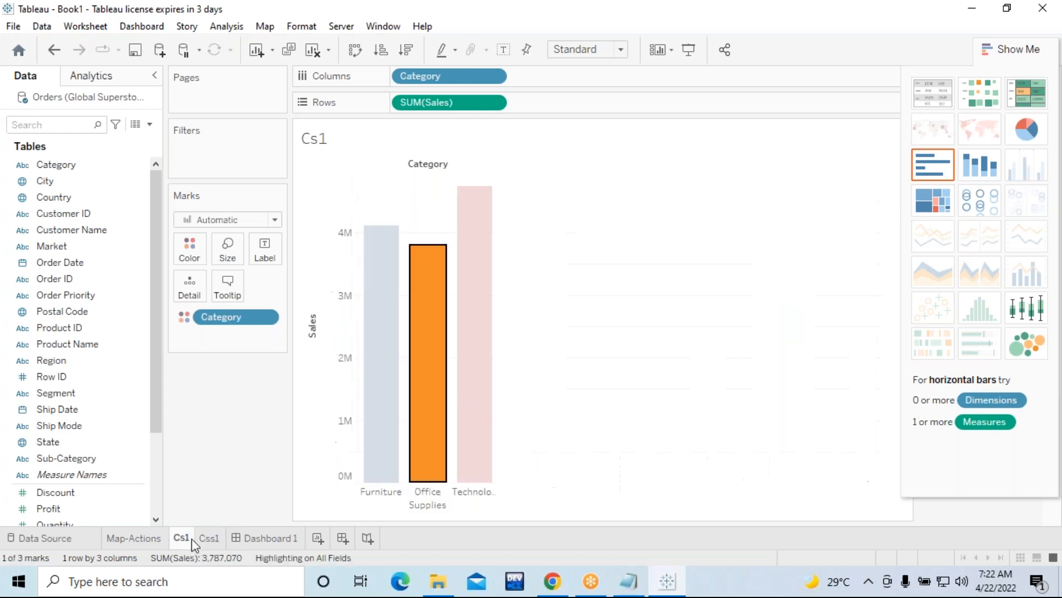
click(320, 484)
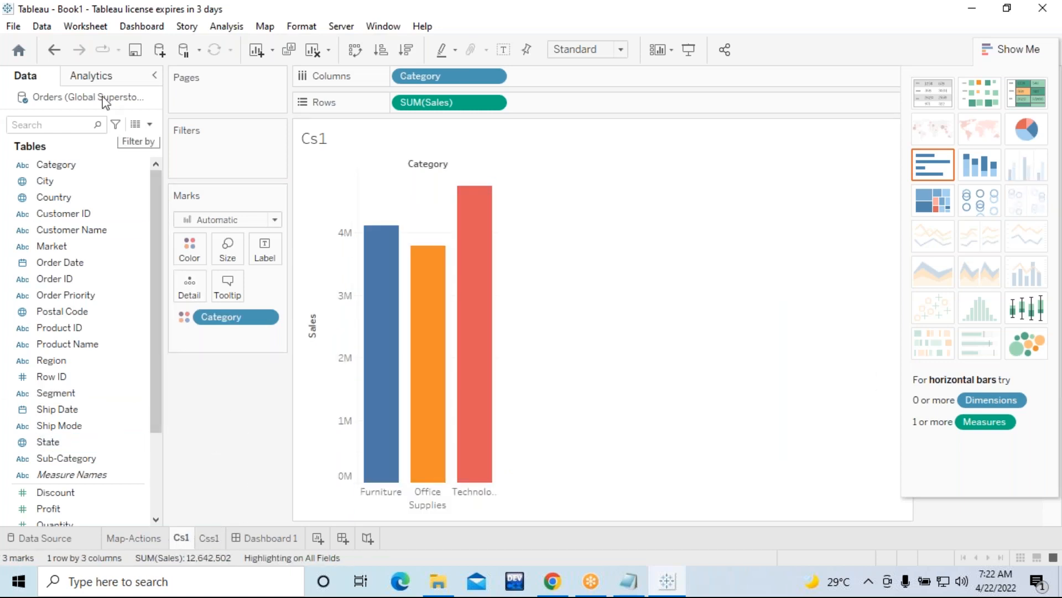
Remove the NewHighlightOption and MyActionWeb actions from the workbook
click(88, 27)
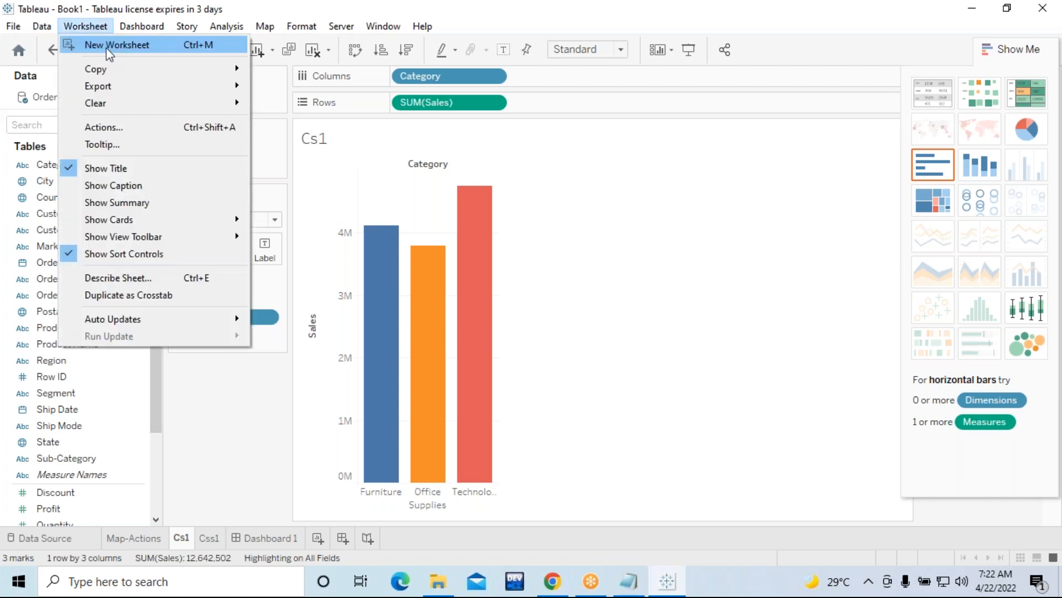
click(118, 129)
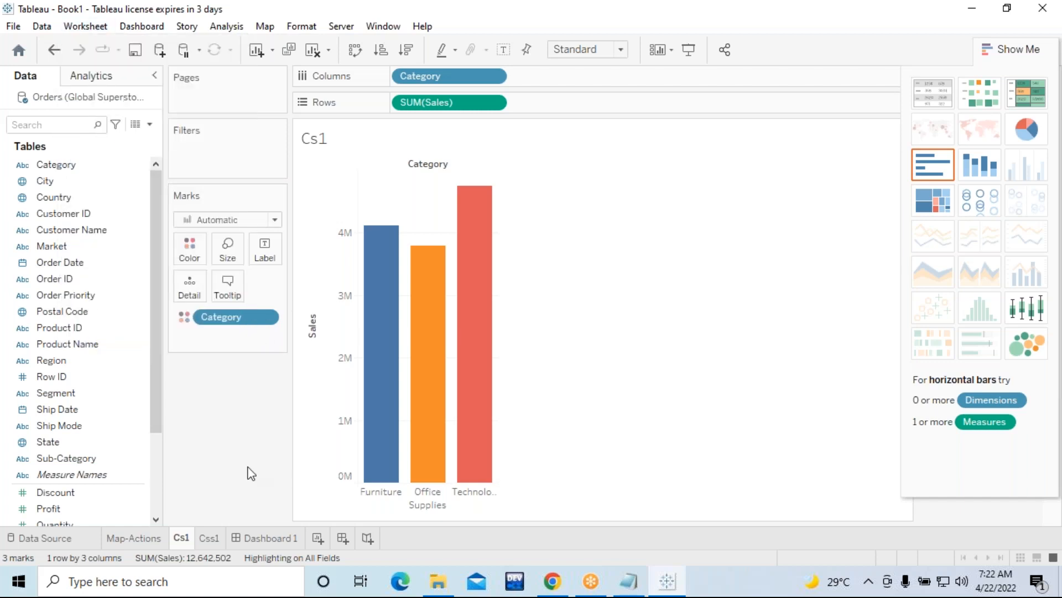
click(382, 273)
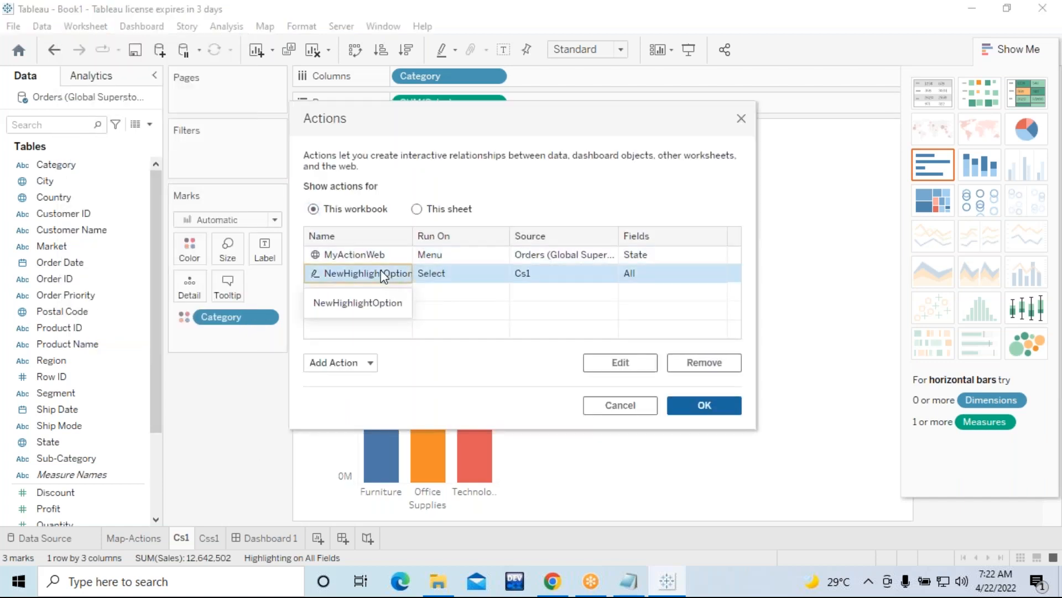
click(706, 365)
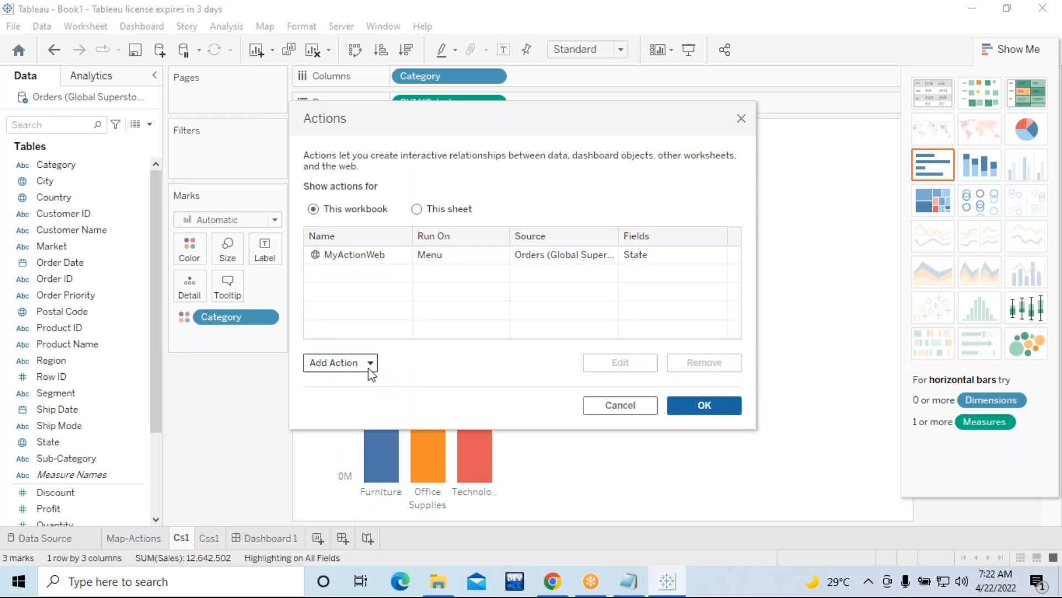
click(454, 258)
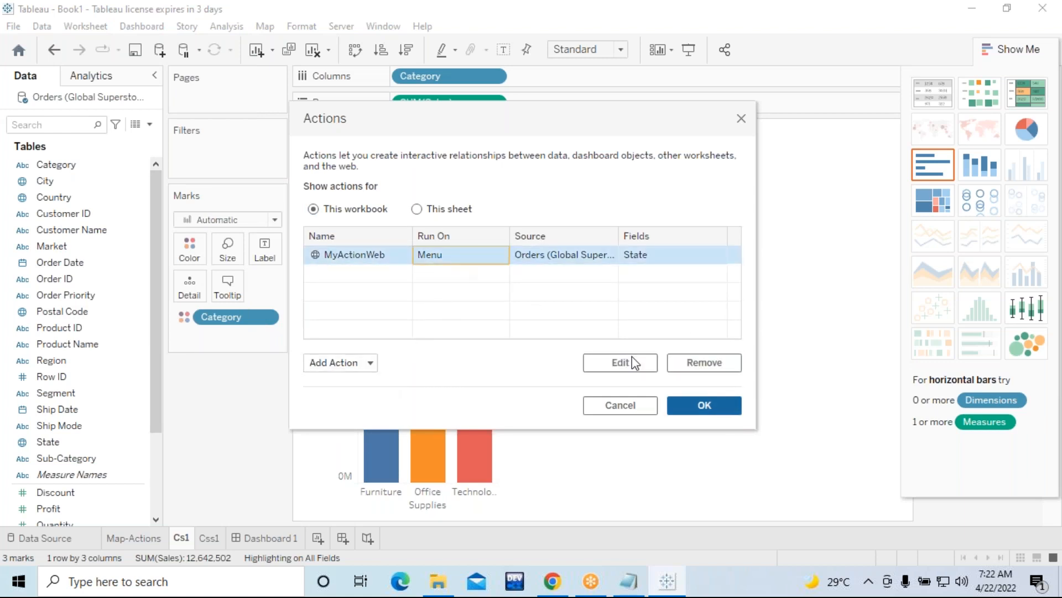
click(702, 364)
Add a highlight action with the default name, source sheet Cs1 and target sheet Css1, and confirm the workbook's actions
click(369, 365)
click(370, 281)
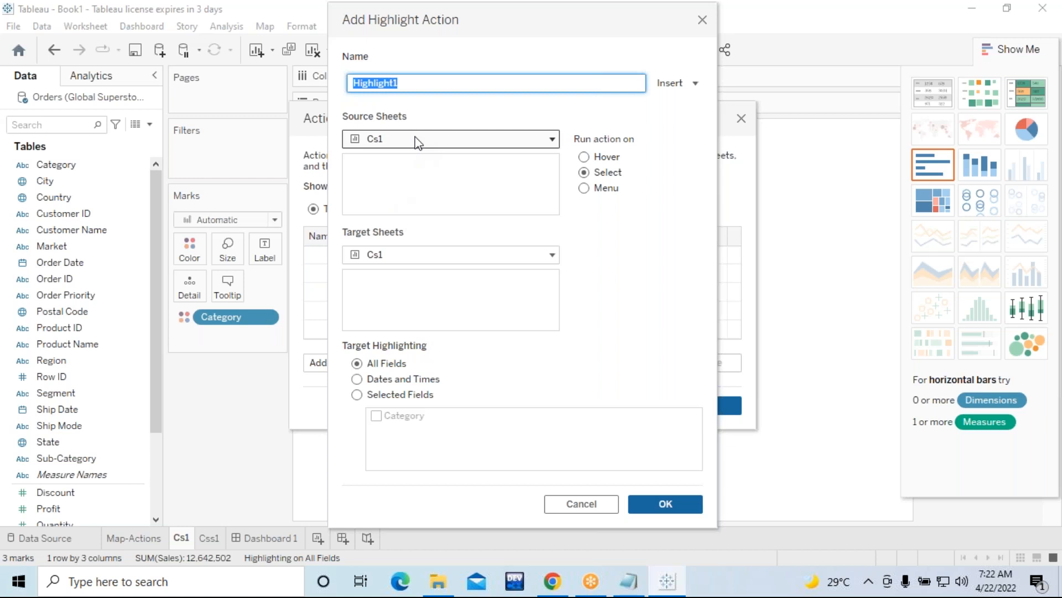
click(430, 257)
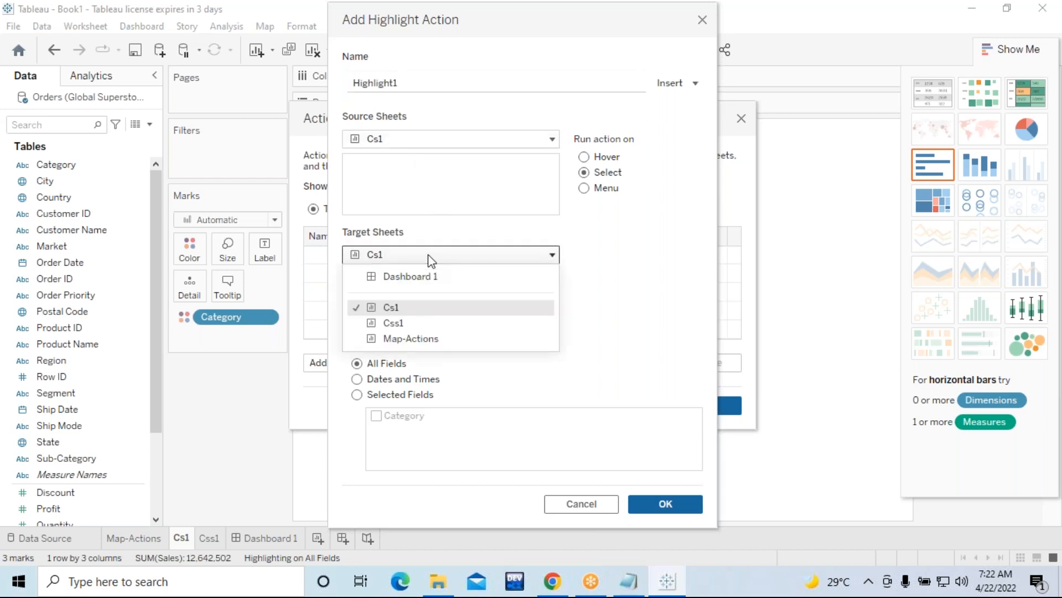
click(394, 323)
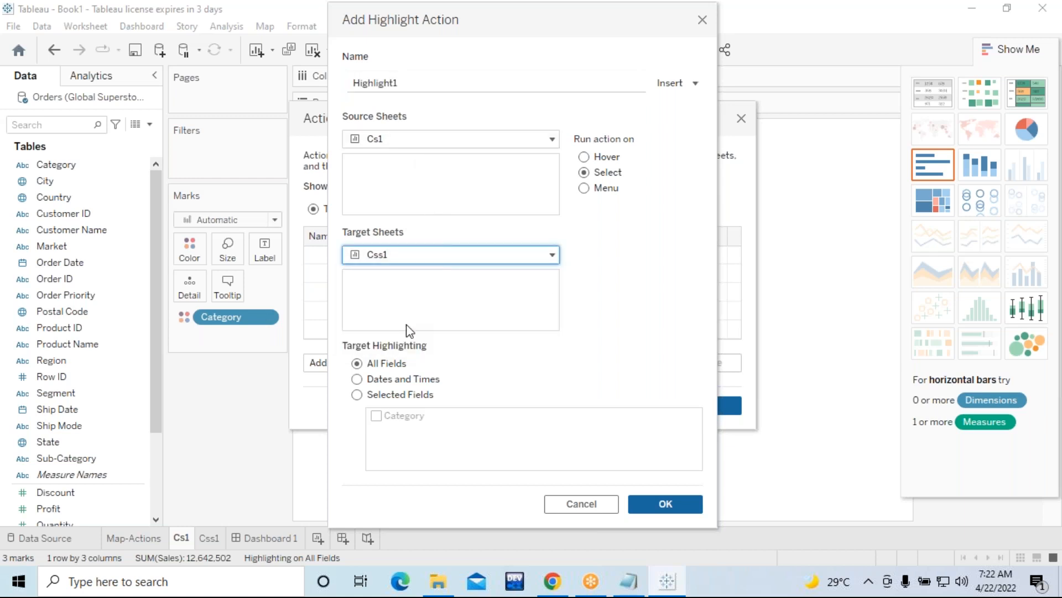
click(645, 501)
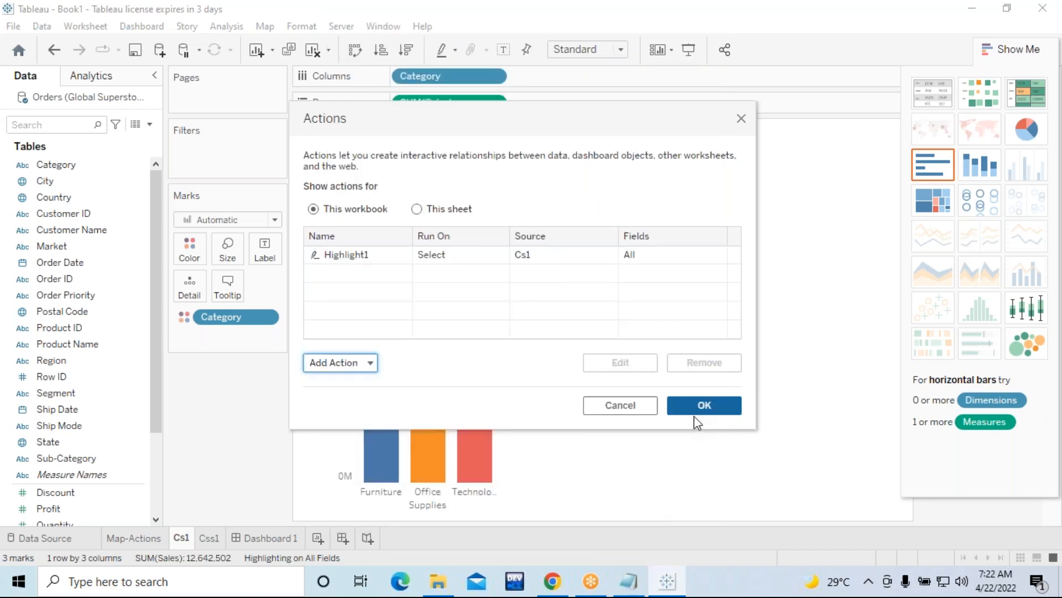
click(704, 407)
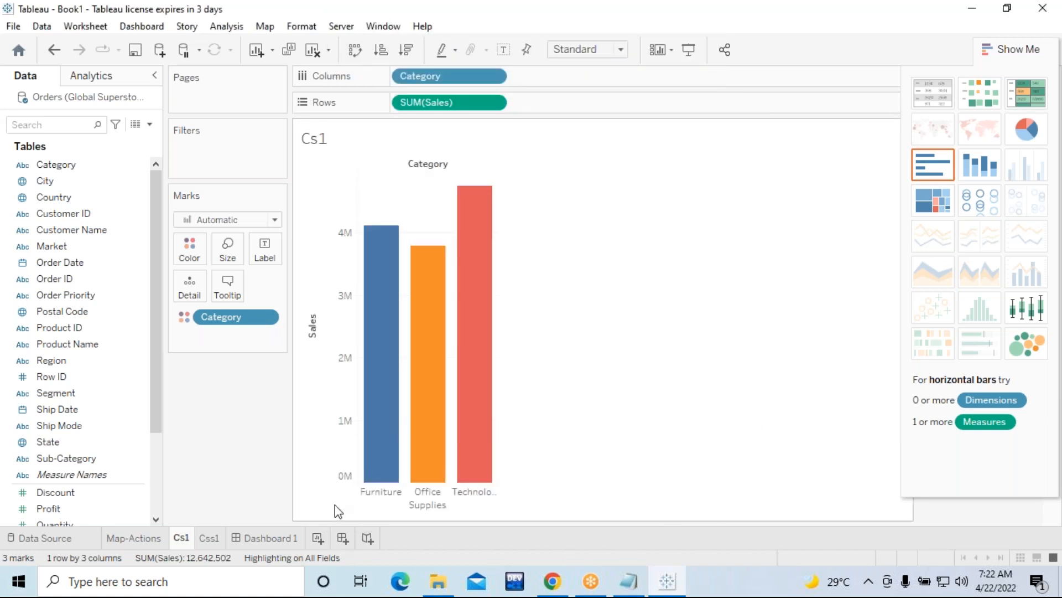
Test the recreated highlight action by selecting the Furniture bar on Cs1 and comparing Cs1 with Css1
click(382, 473)
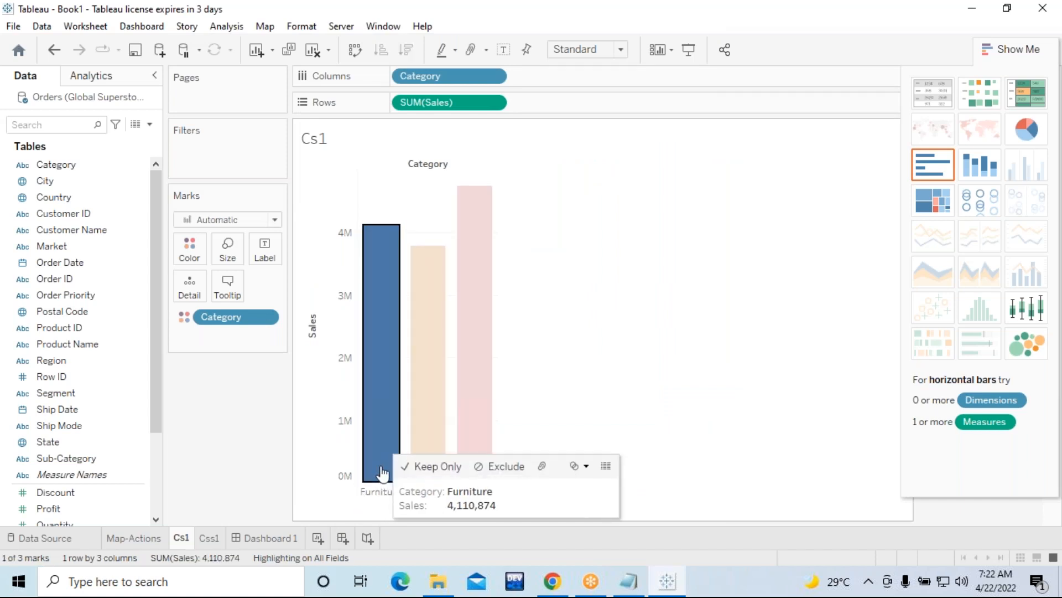
click(209, 538)
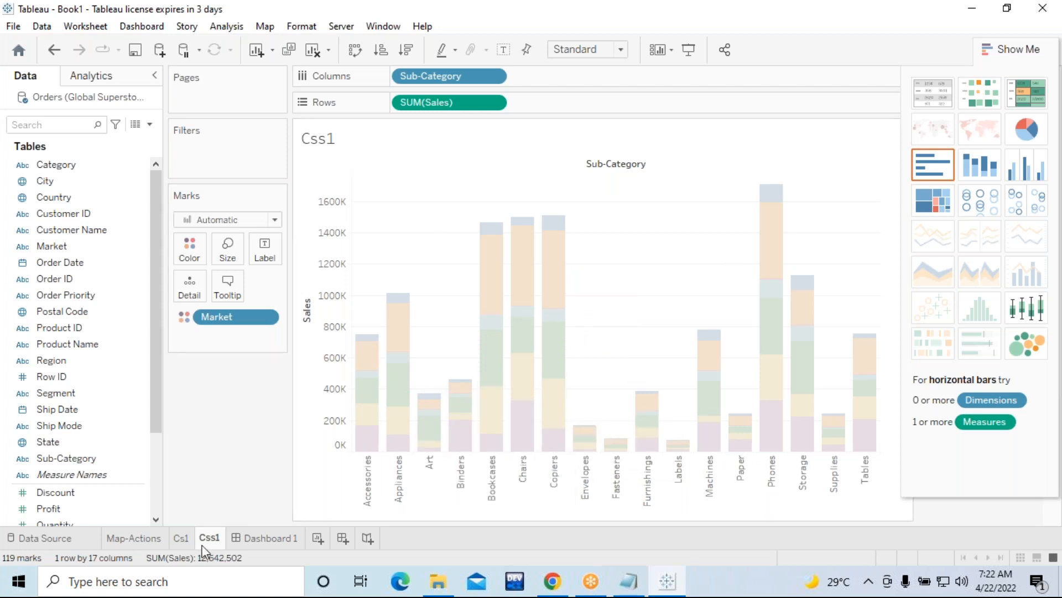
click(182, 544)
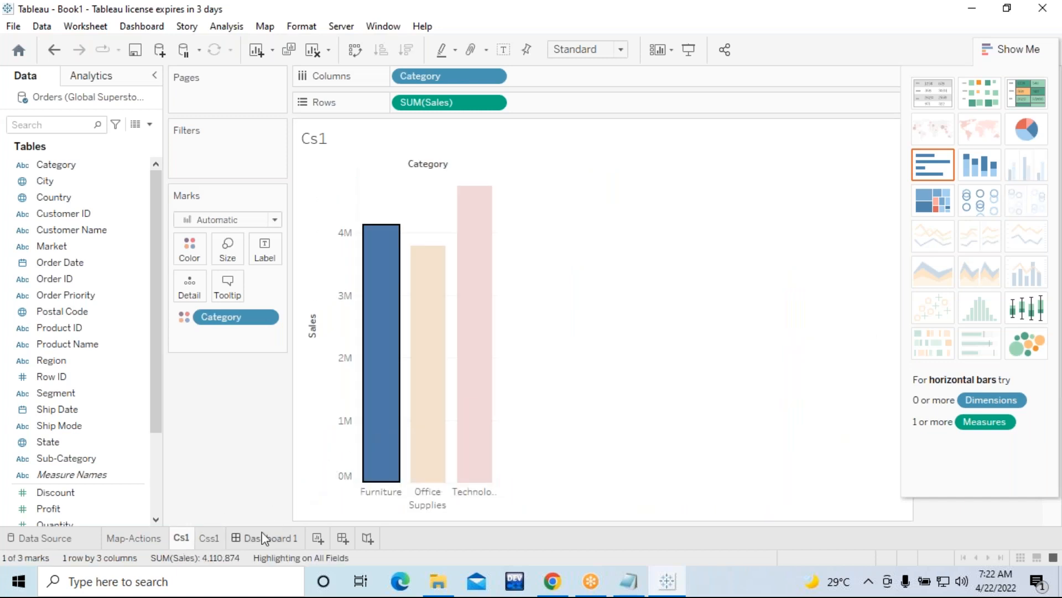
click(219, 543)
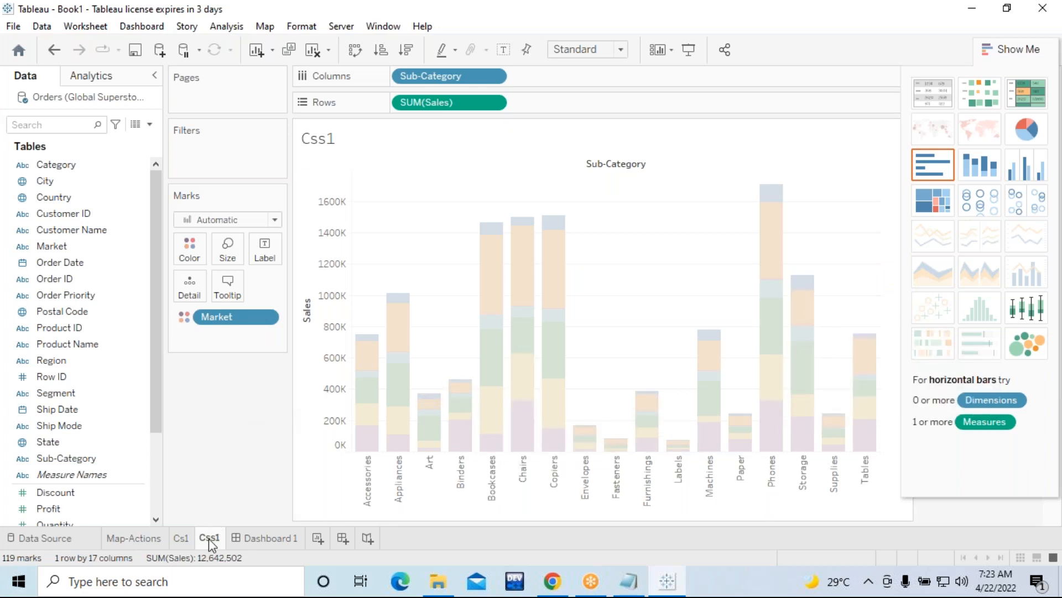
click(187, 540)
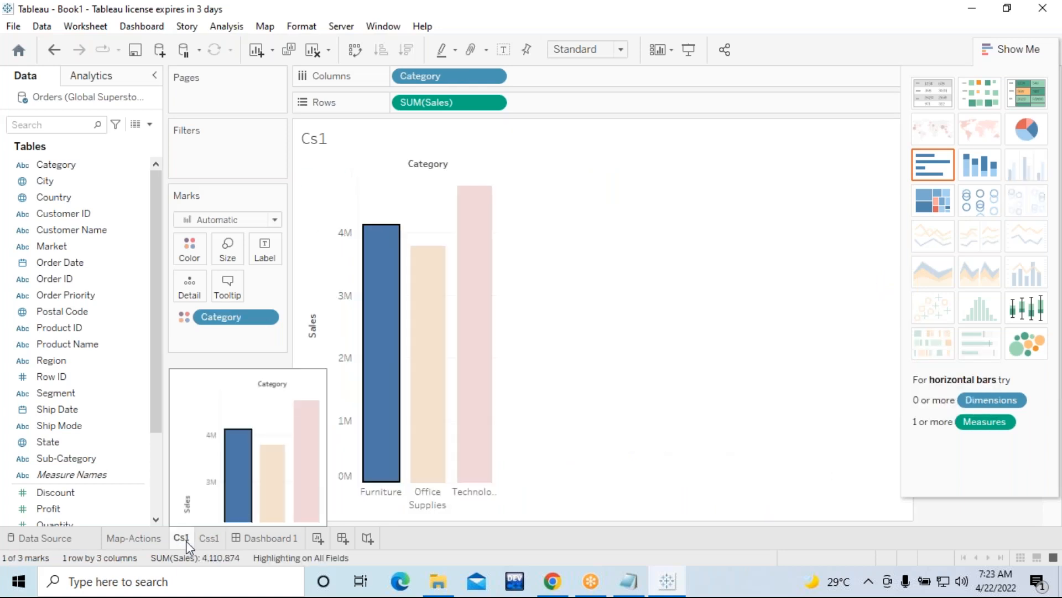
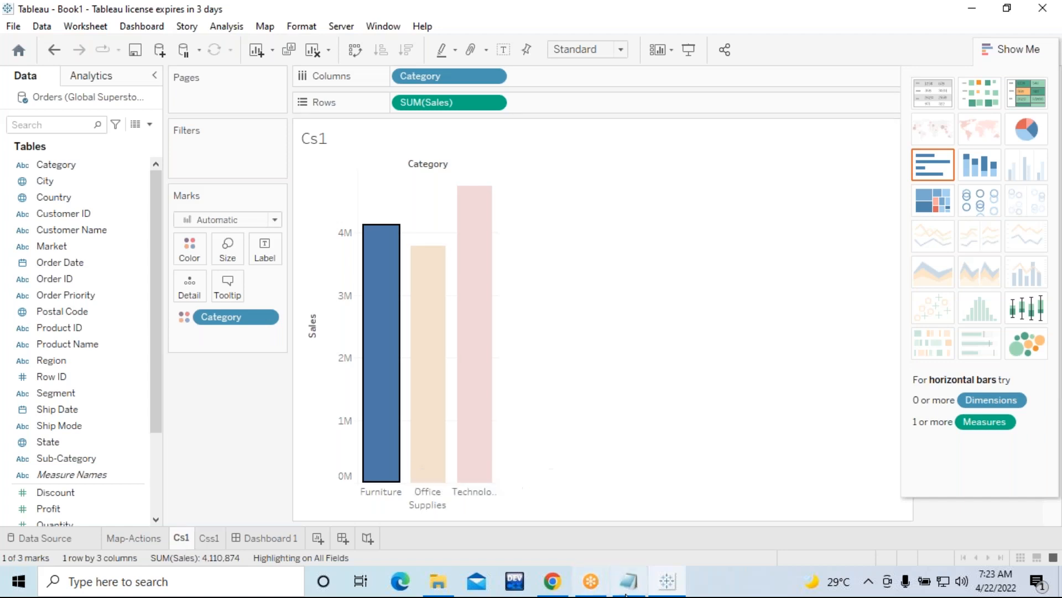
click(995, 579)
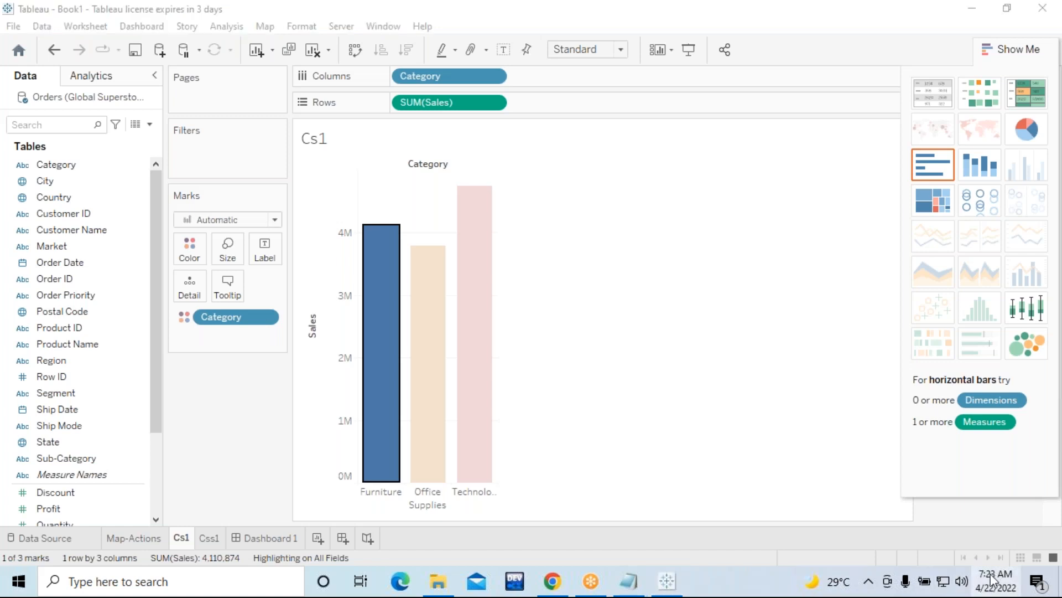